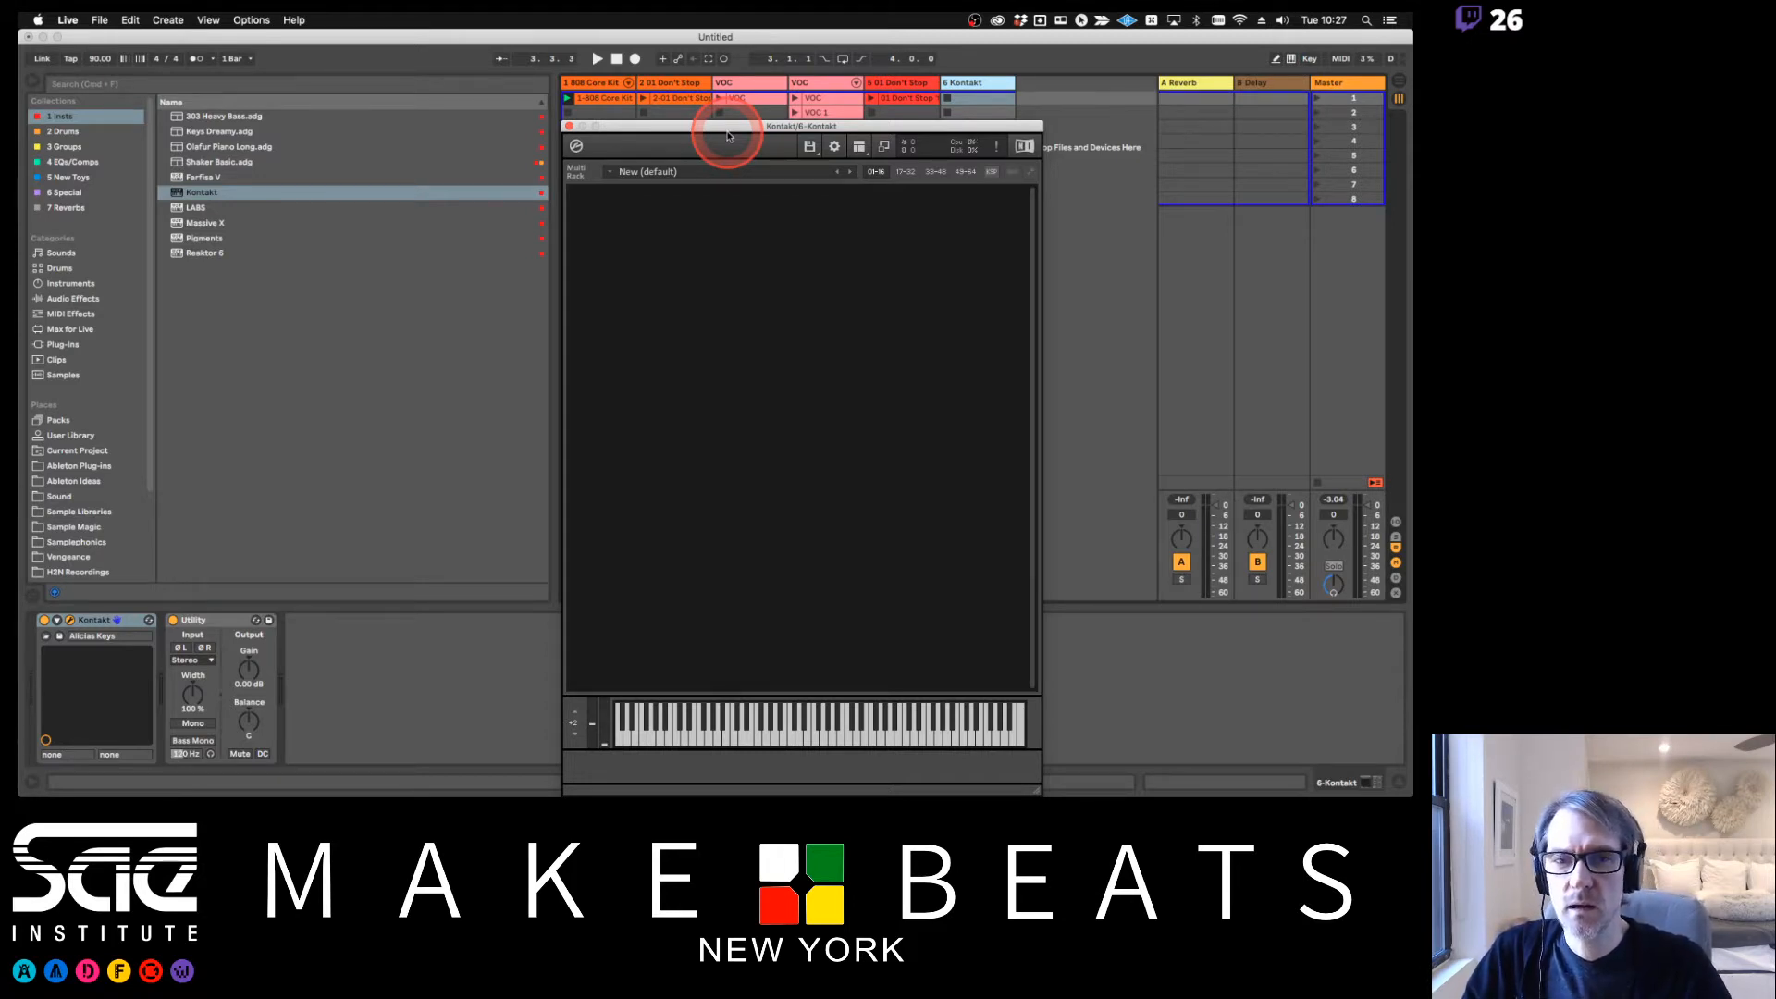
# Move the Kontakt window off the tracks and arm the first VOC track for recording
pyautogui.moveTo(963, 127); pyautogui.dragTo(564, 123)
pyautogui.click(978, 88)
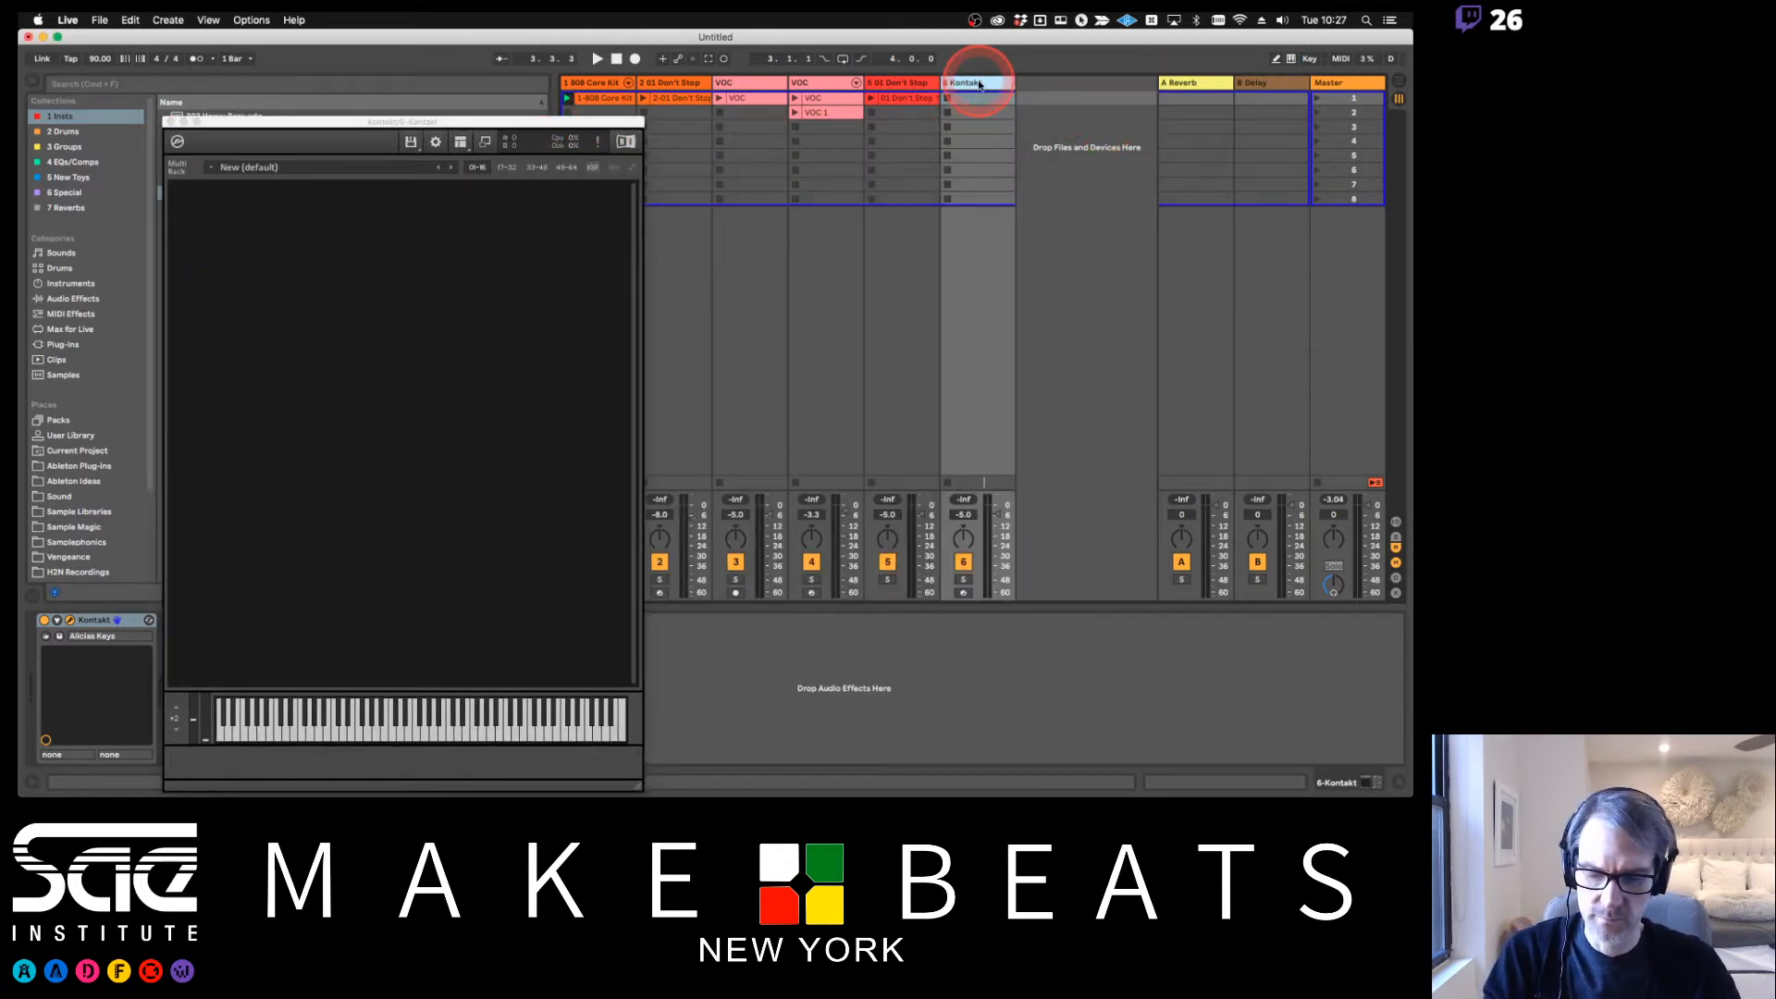
pyautogui.click(751, 83)
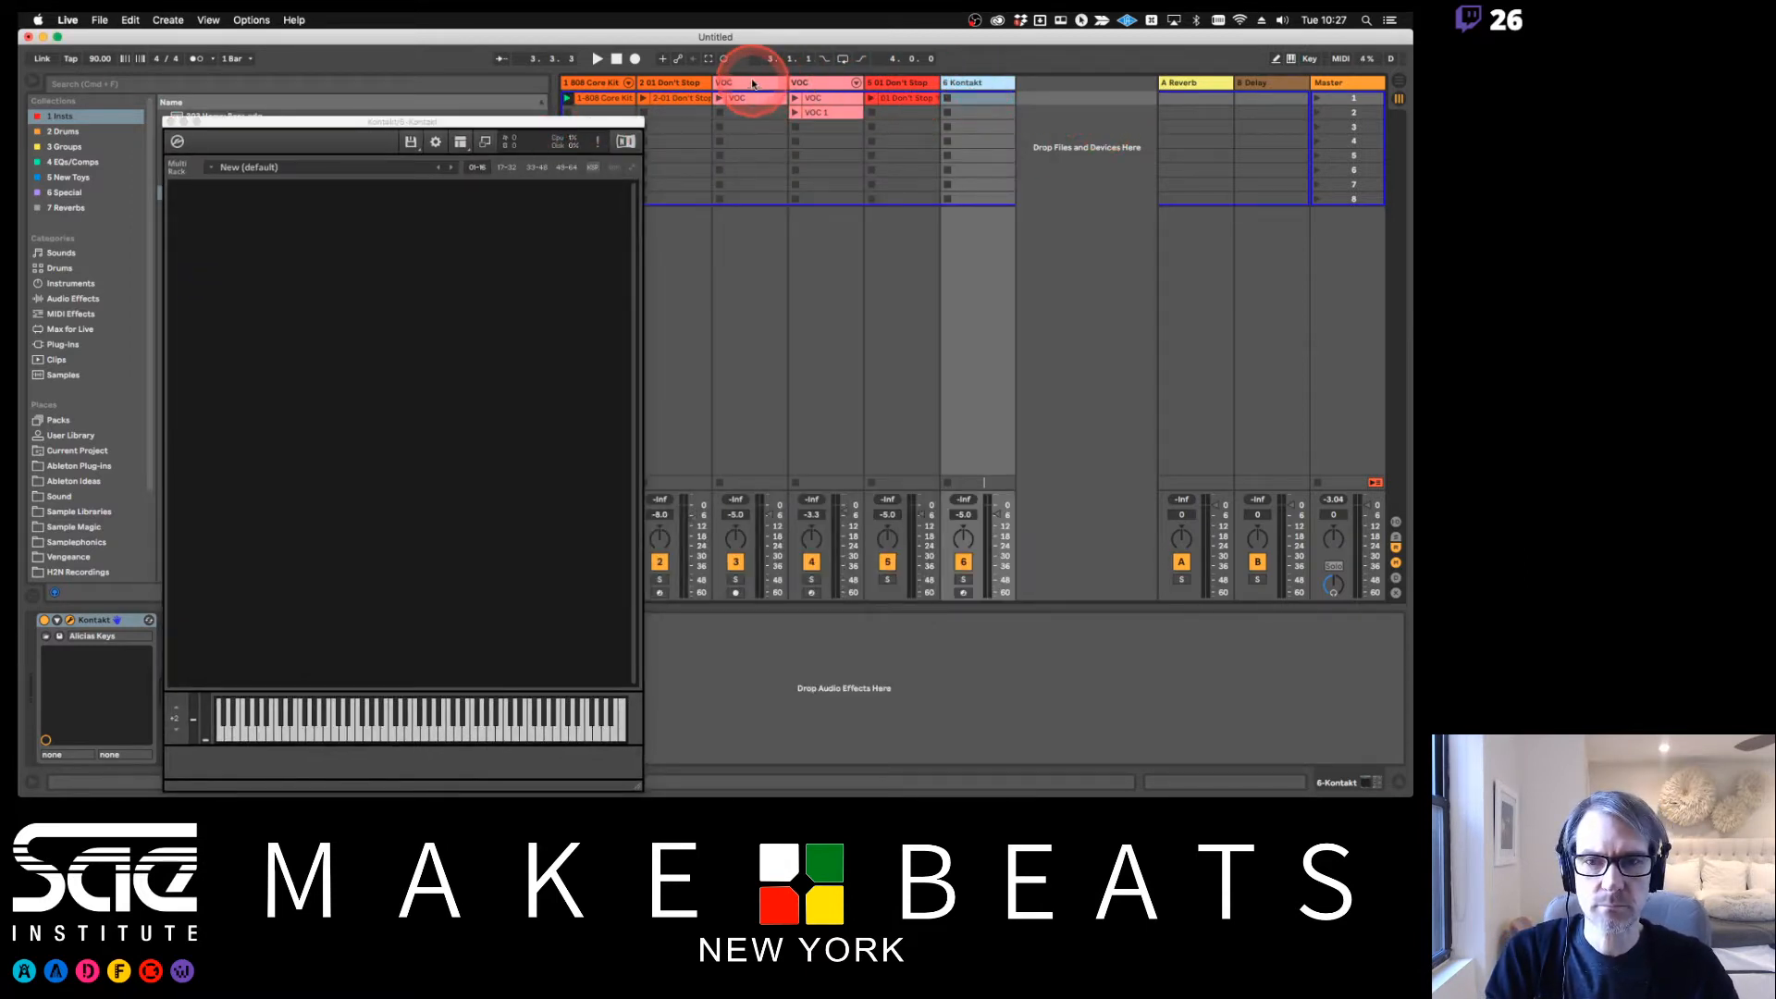
pyautogui.click(737, 592)
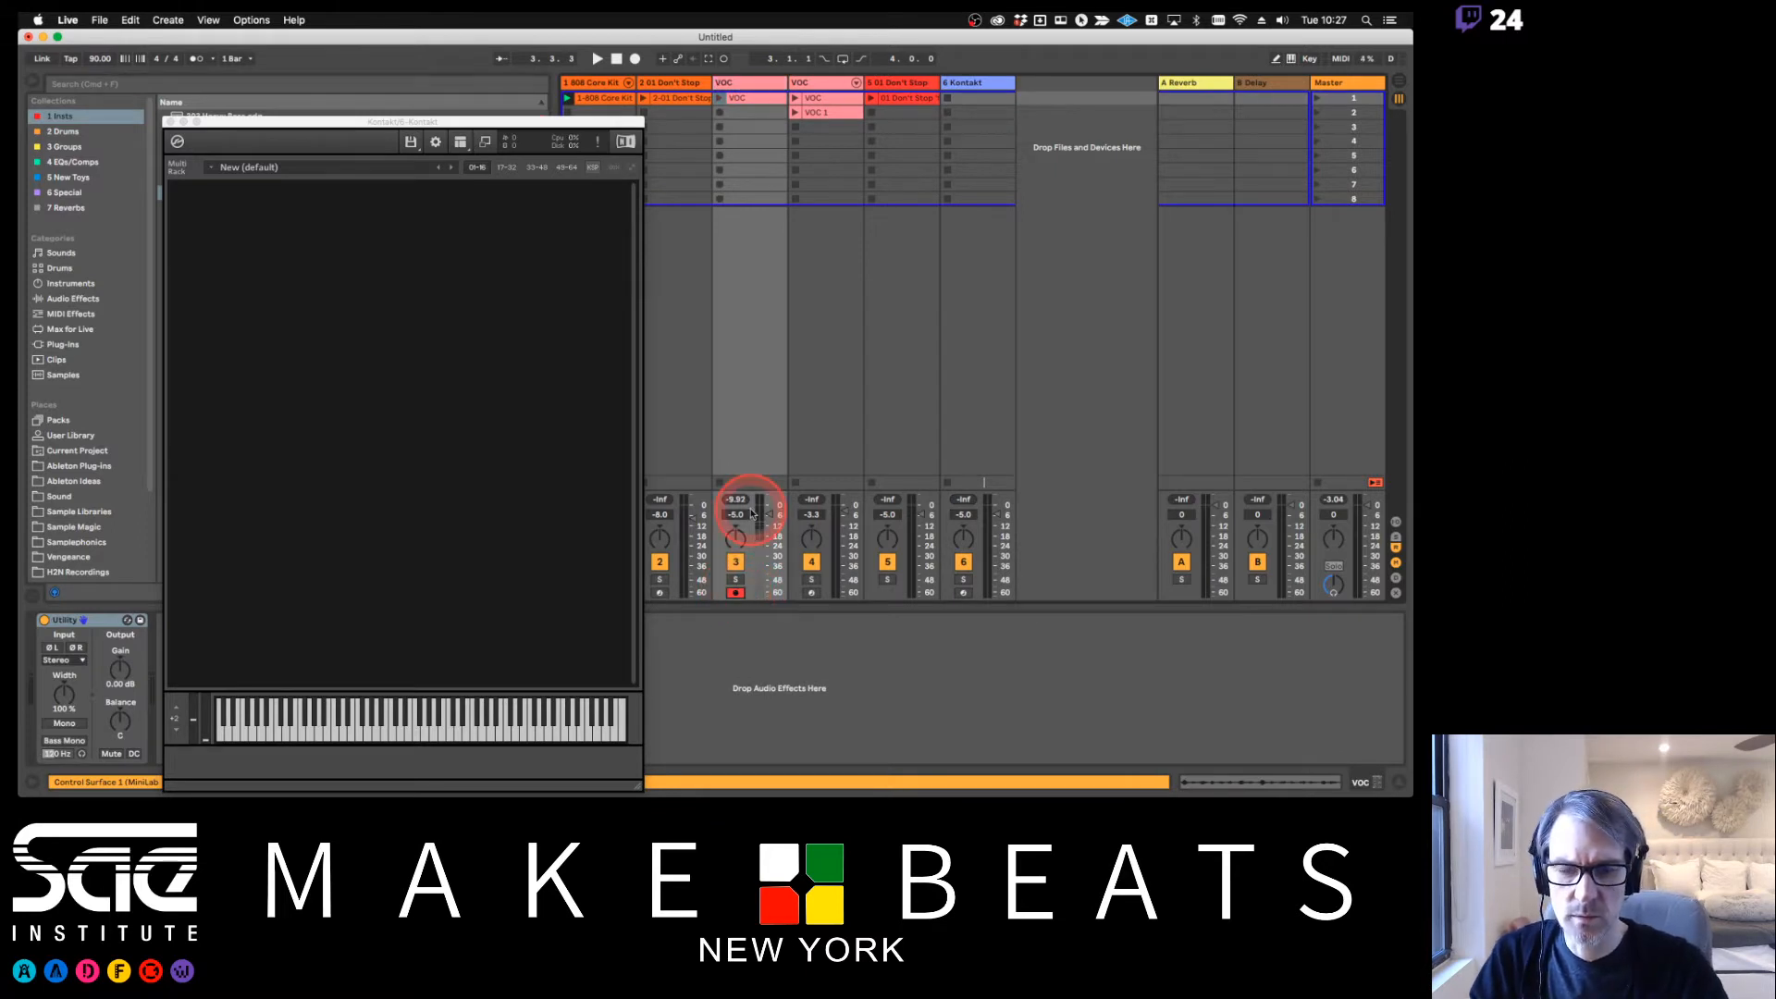
# Record a vocal note into the third clip slot of the first VOC track and open the recorded clip
pyautogui.click(765, 144)
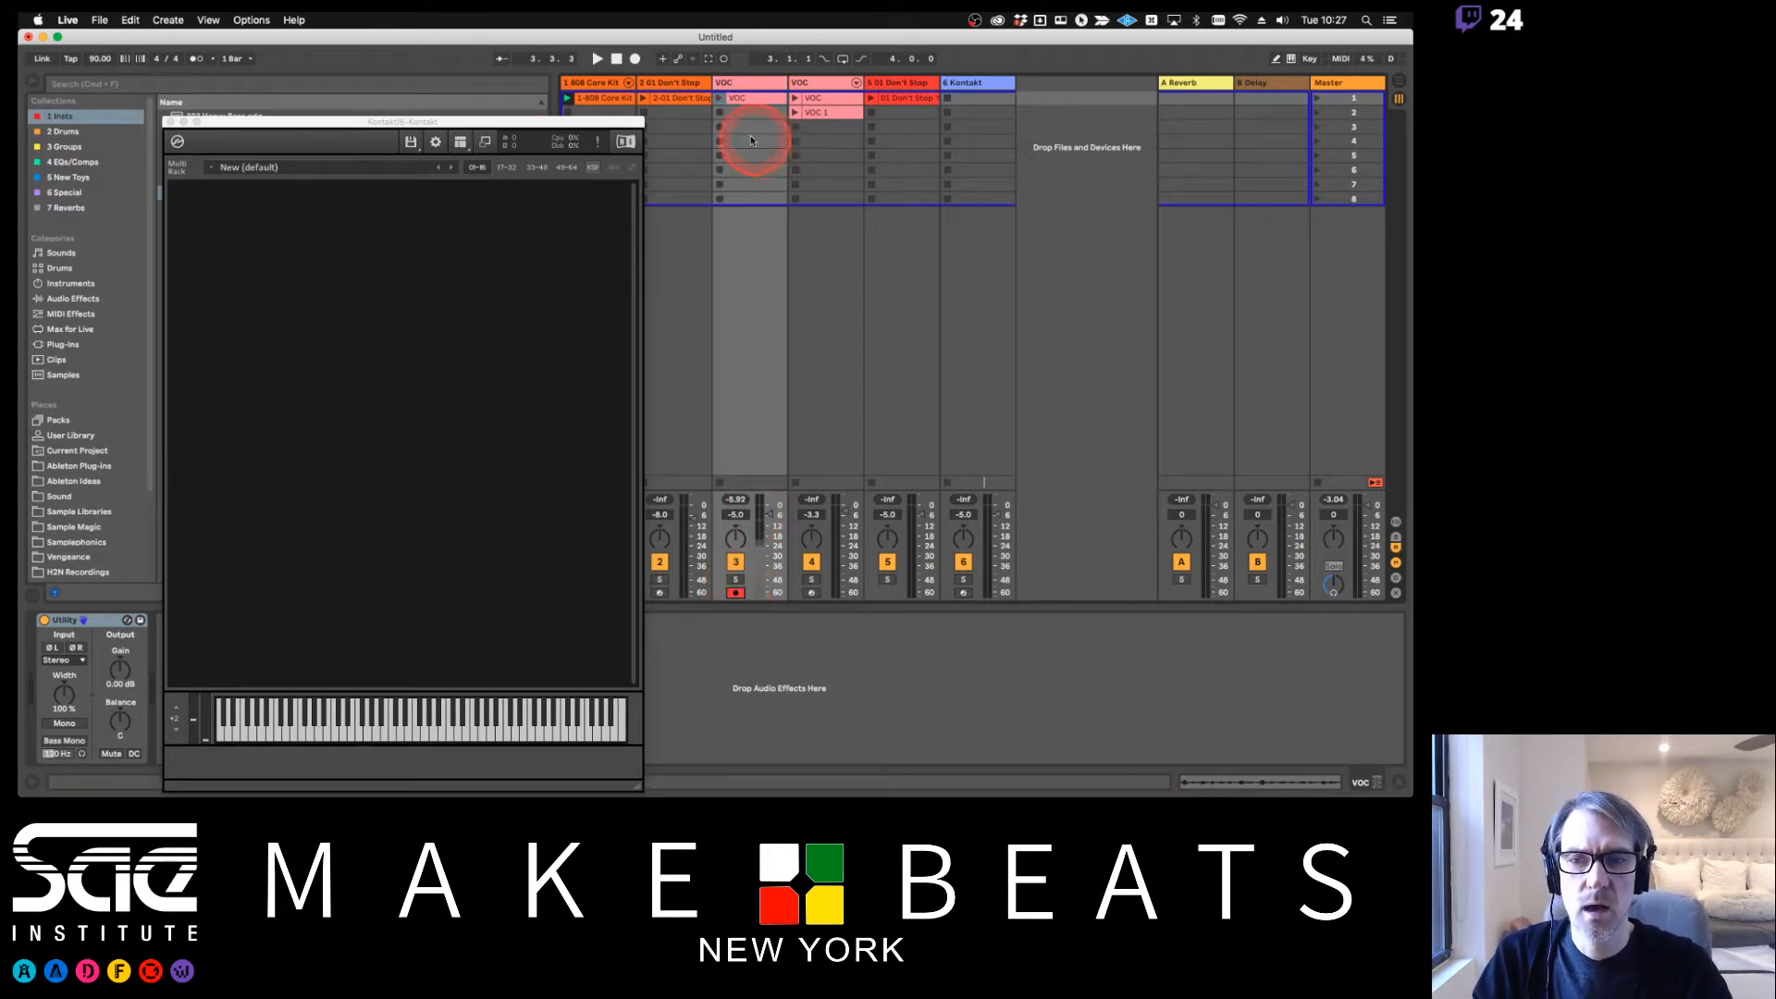
pyautogui.click(743, 129)
pyautogui.moveTo(609, 121); pyautogui.dragTo(568, 113)
pyautogui.click(830, 110)
pyautogui.click(720, 130)
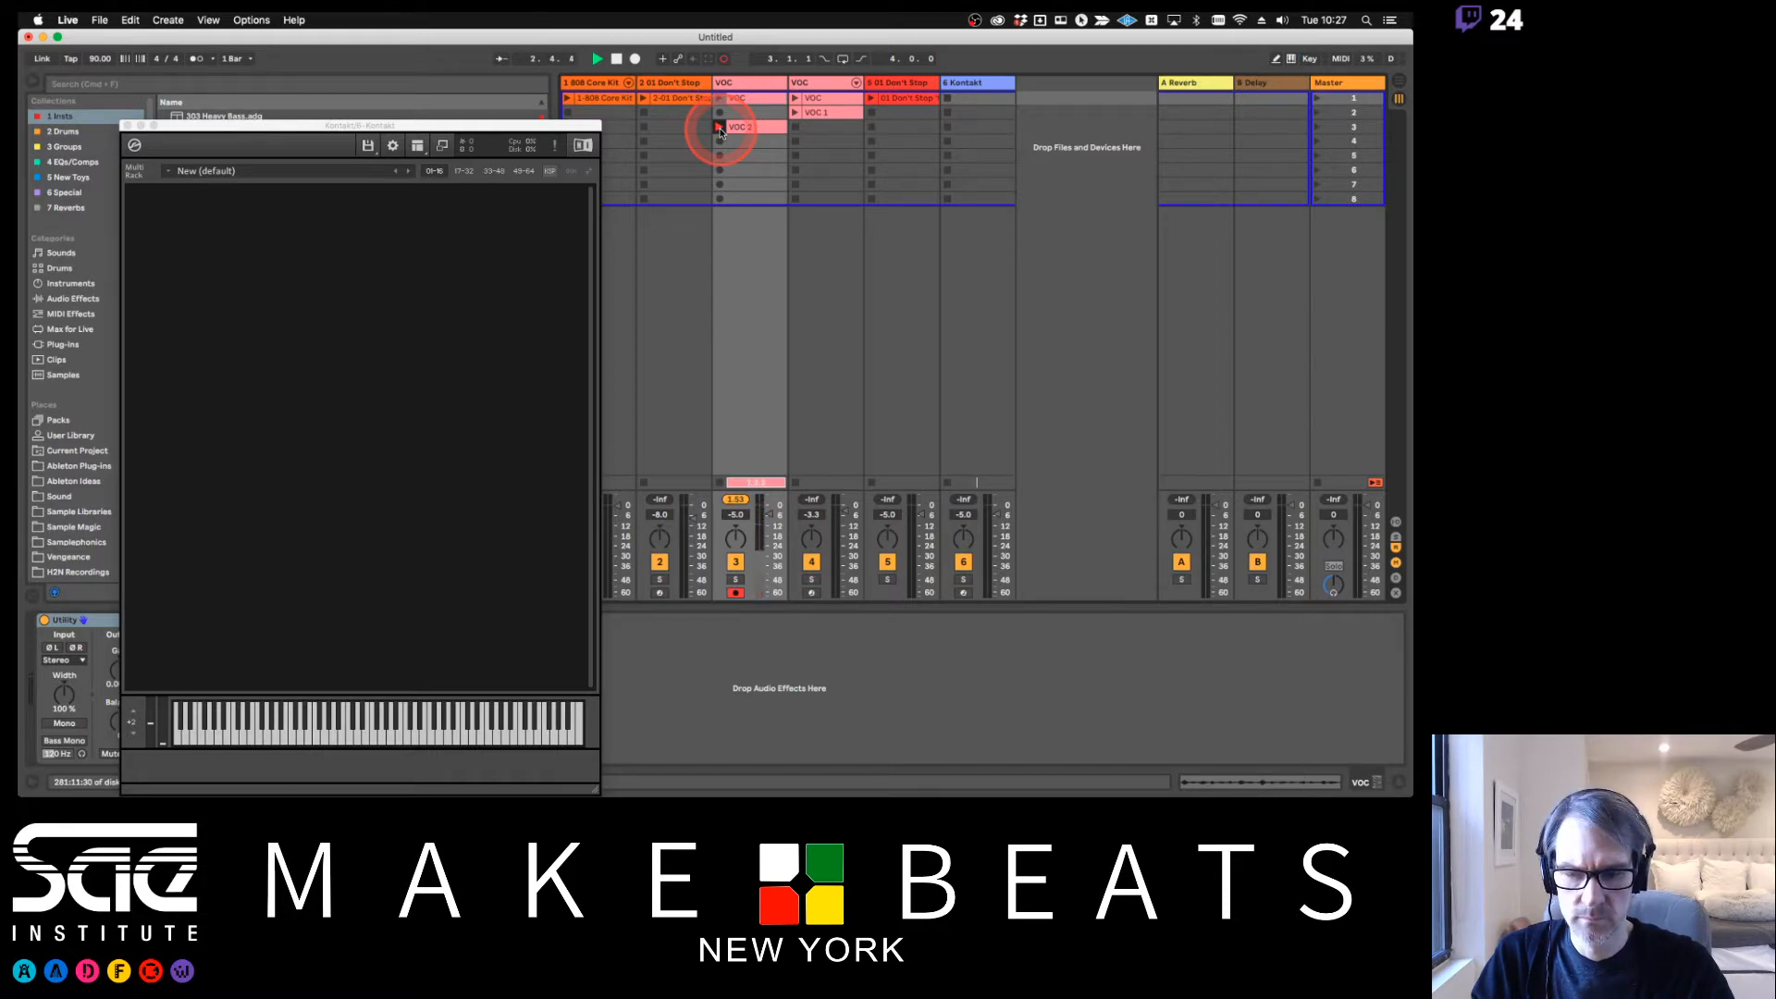
pyautogui.press('space')
pyautogui.click(751, 129)
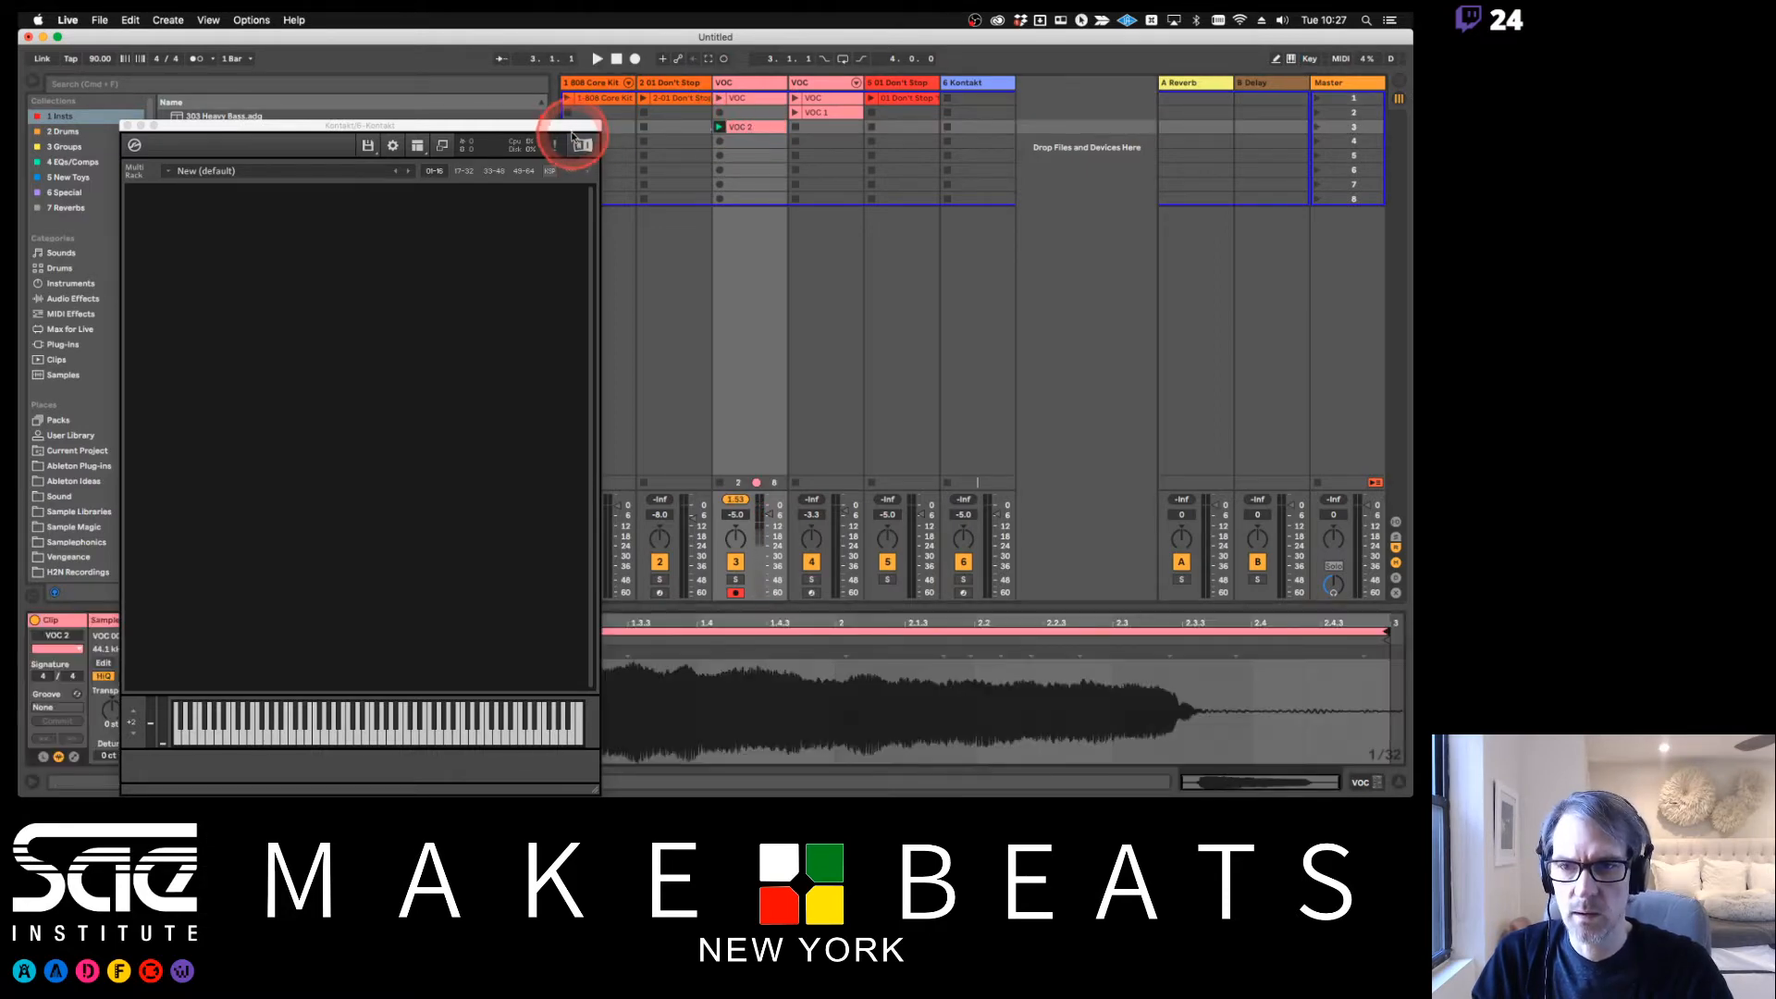
# Move the Kontakt window clear of the sample view and play back the newly recorded clip
pyautogui.moveTo(572, 136); pyautogui.dragTo(181, 185)
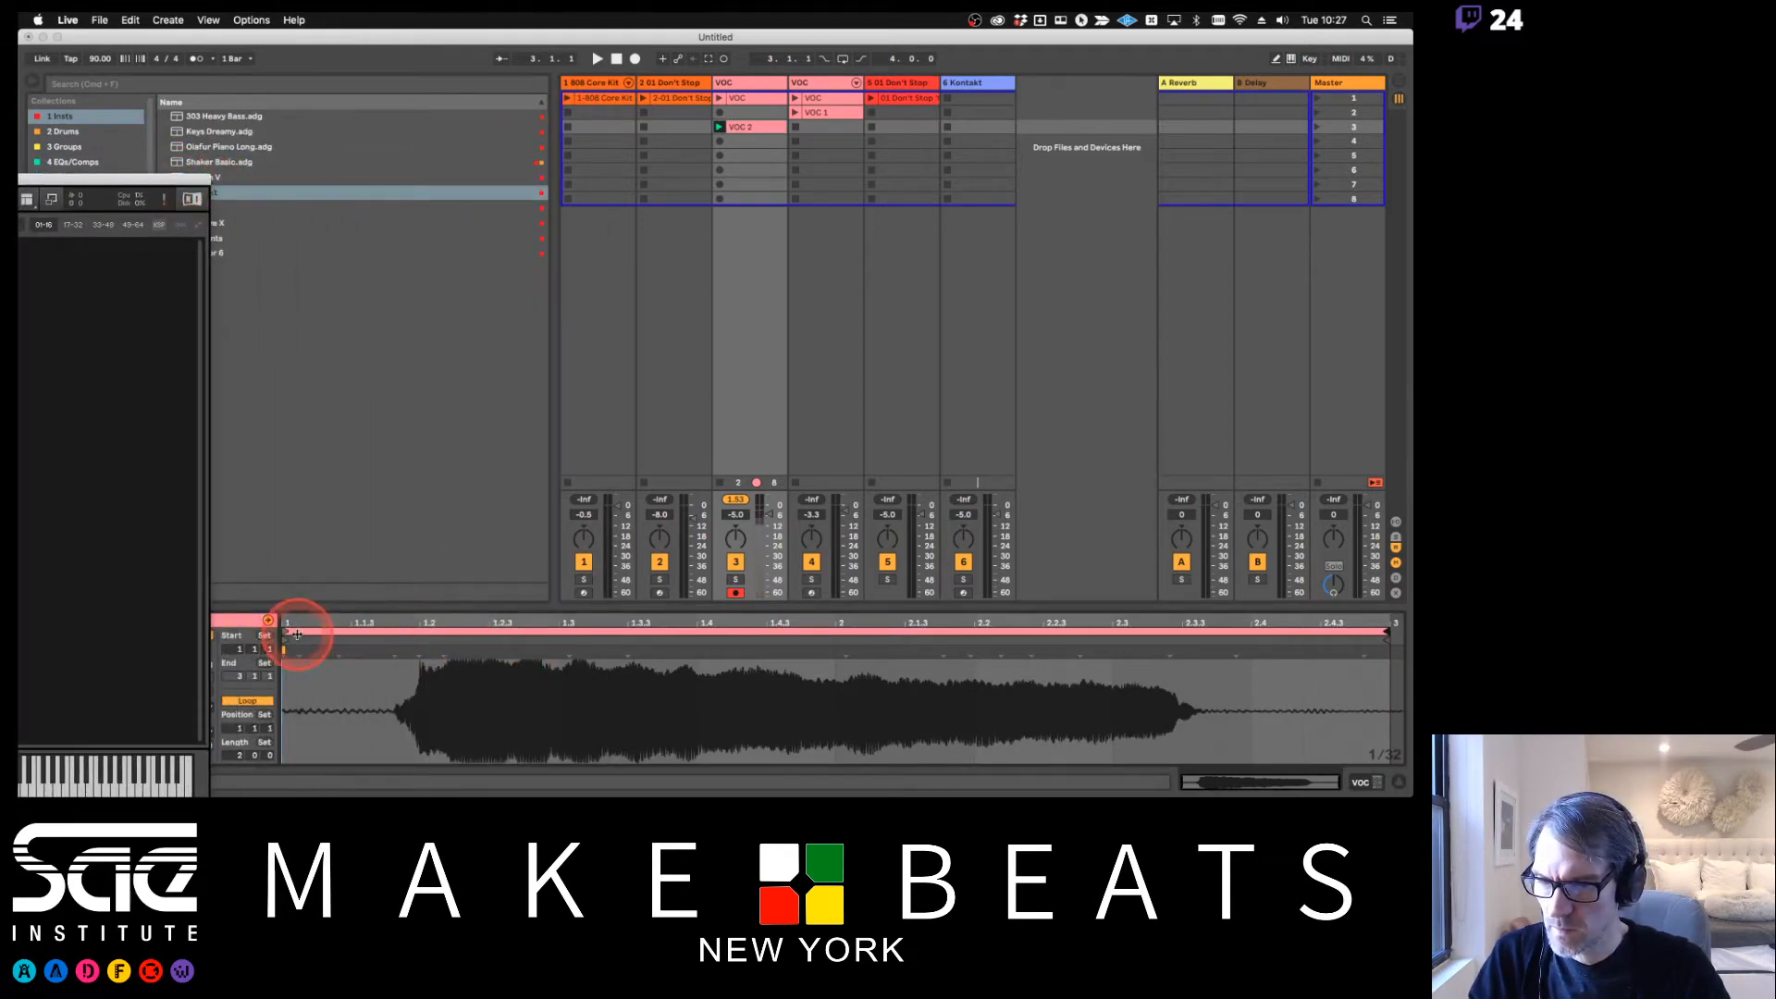
pyautogui.moveTo(111, 179); pyautogui.dragTo(1388, 159)
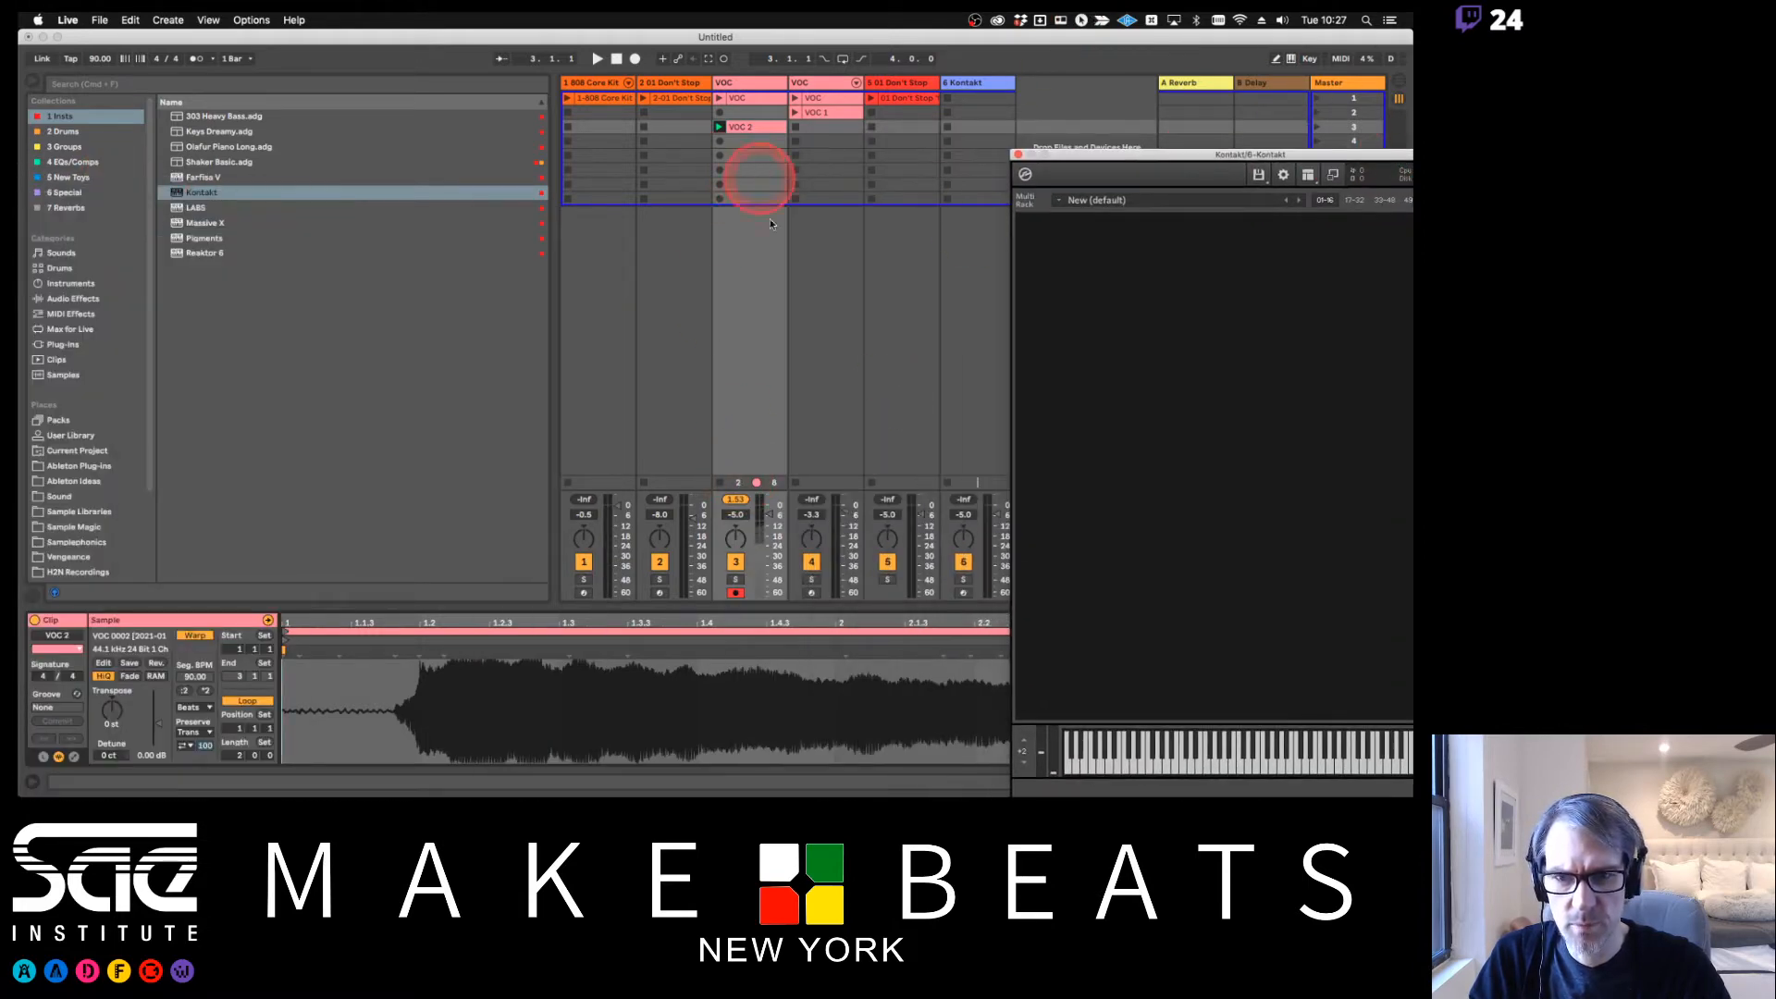
pyautogui.click(737, 592)
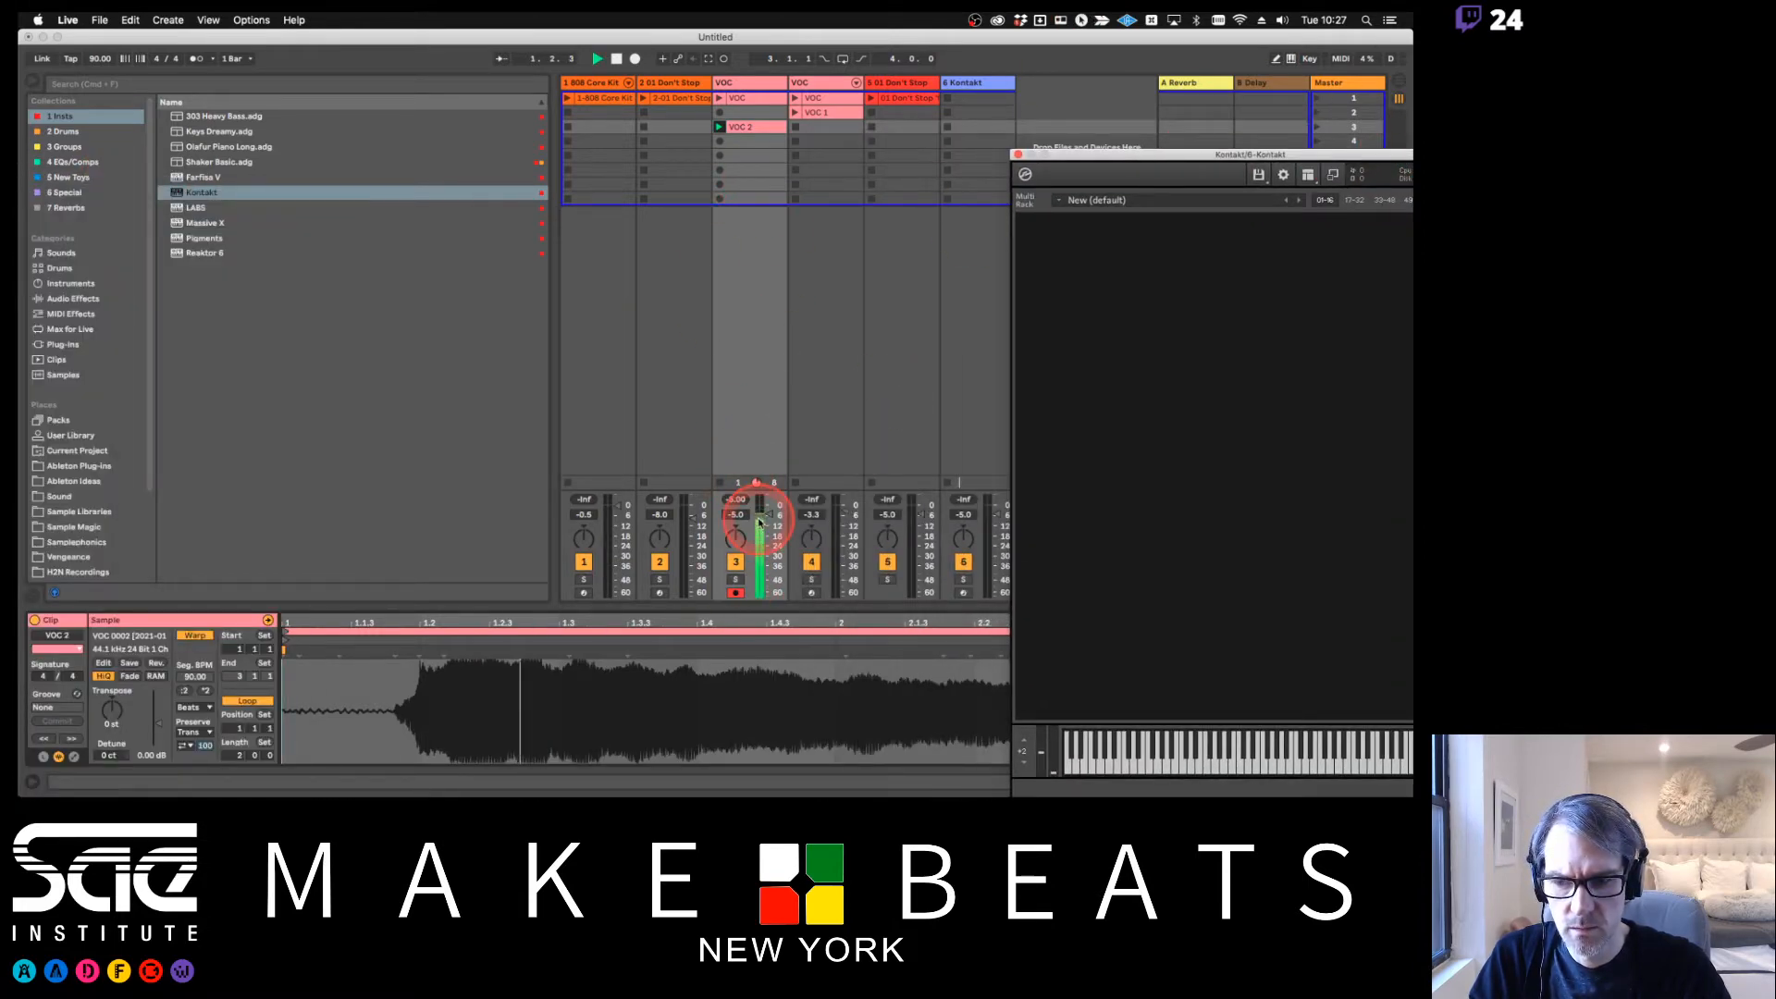
pyautogui.press('space')
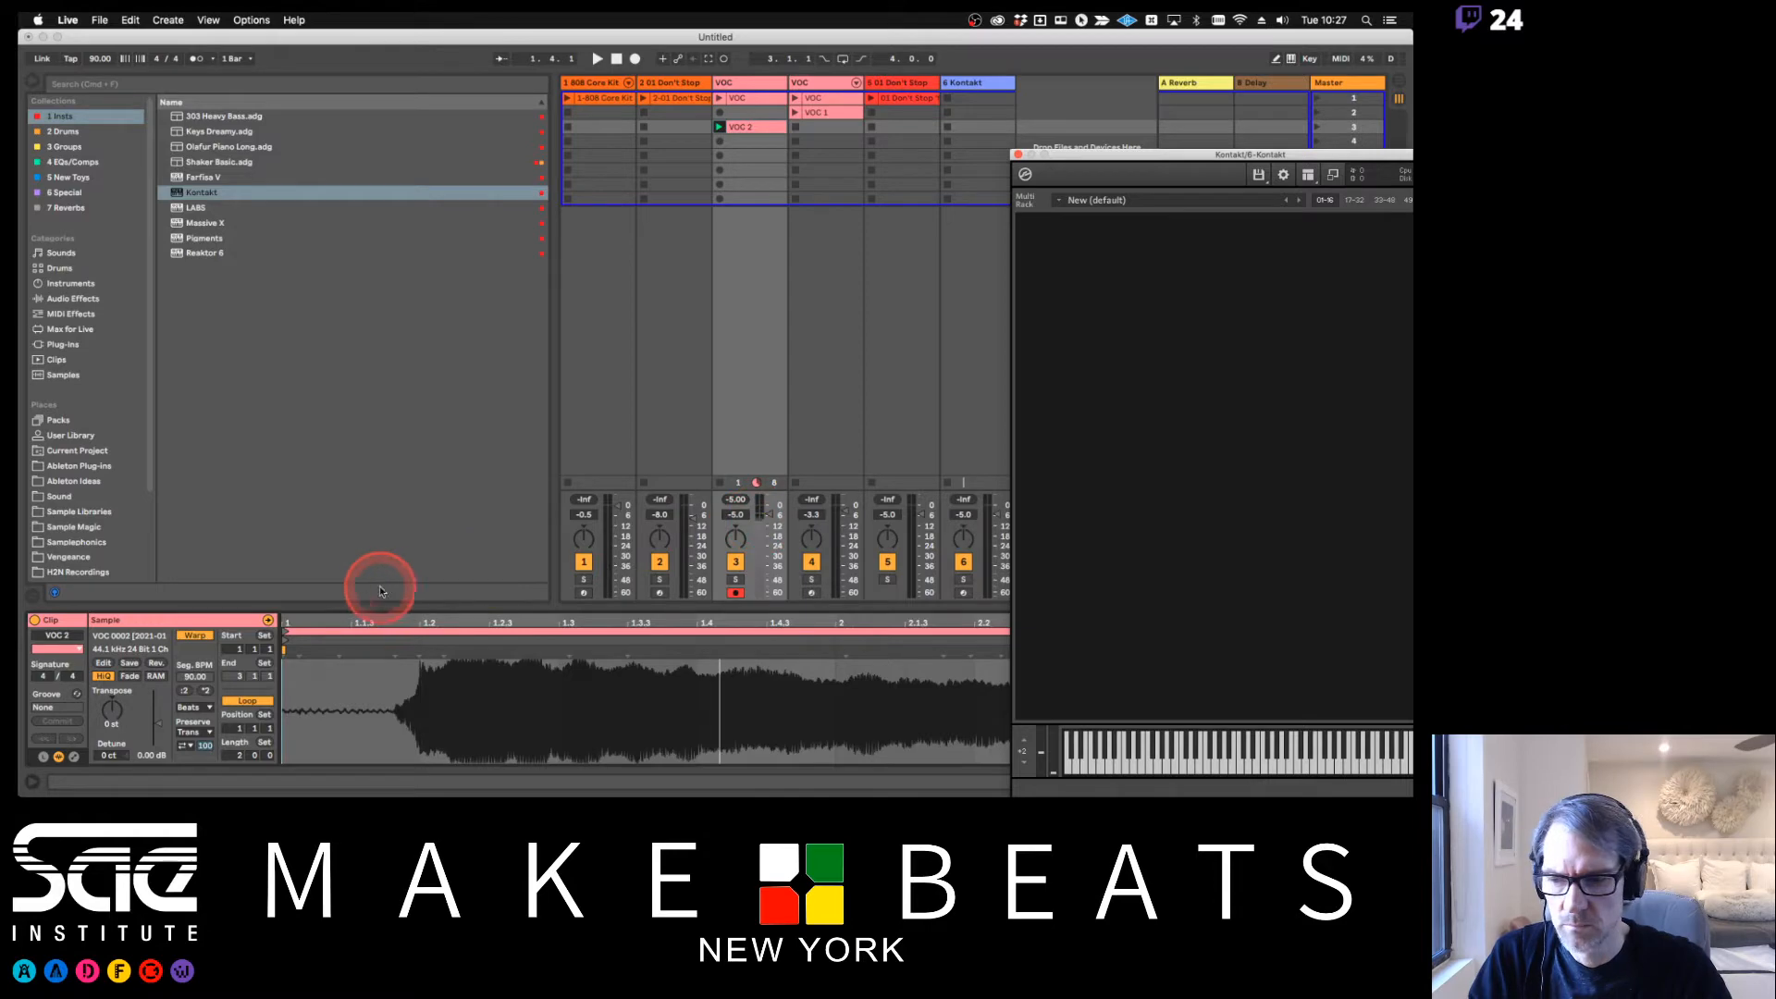
# Turn off Warp for the new clip and set its start and end markers tightly around the sung note
pyautogui.click(194, 636)
pyautogui.click(283, 633)
pyautogui.moveTo(284, 625); pyautogui.dragTo(383, 645)
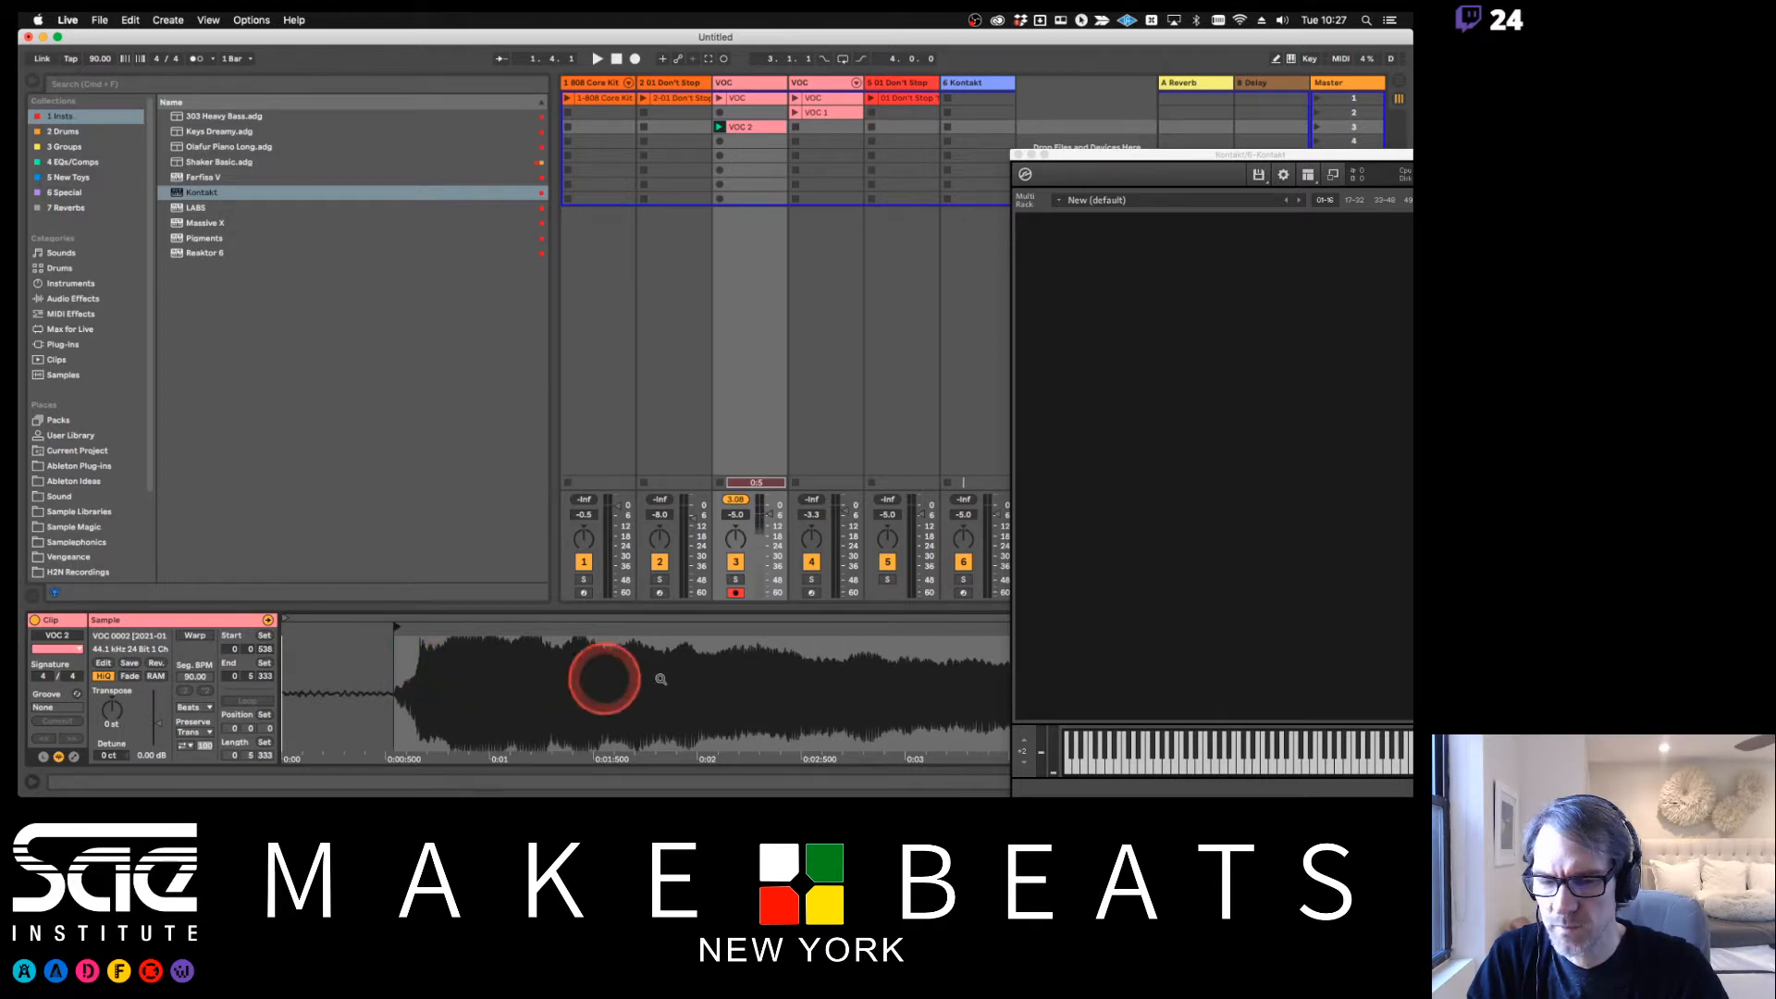
pyautogui.moveTo(1090, 158); pyautogui.dragTo(235, 257)
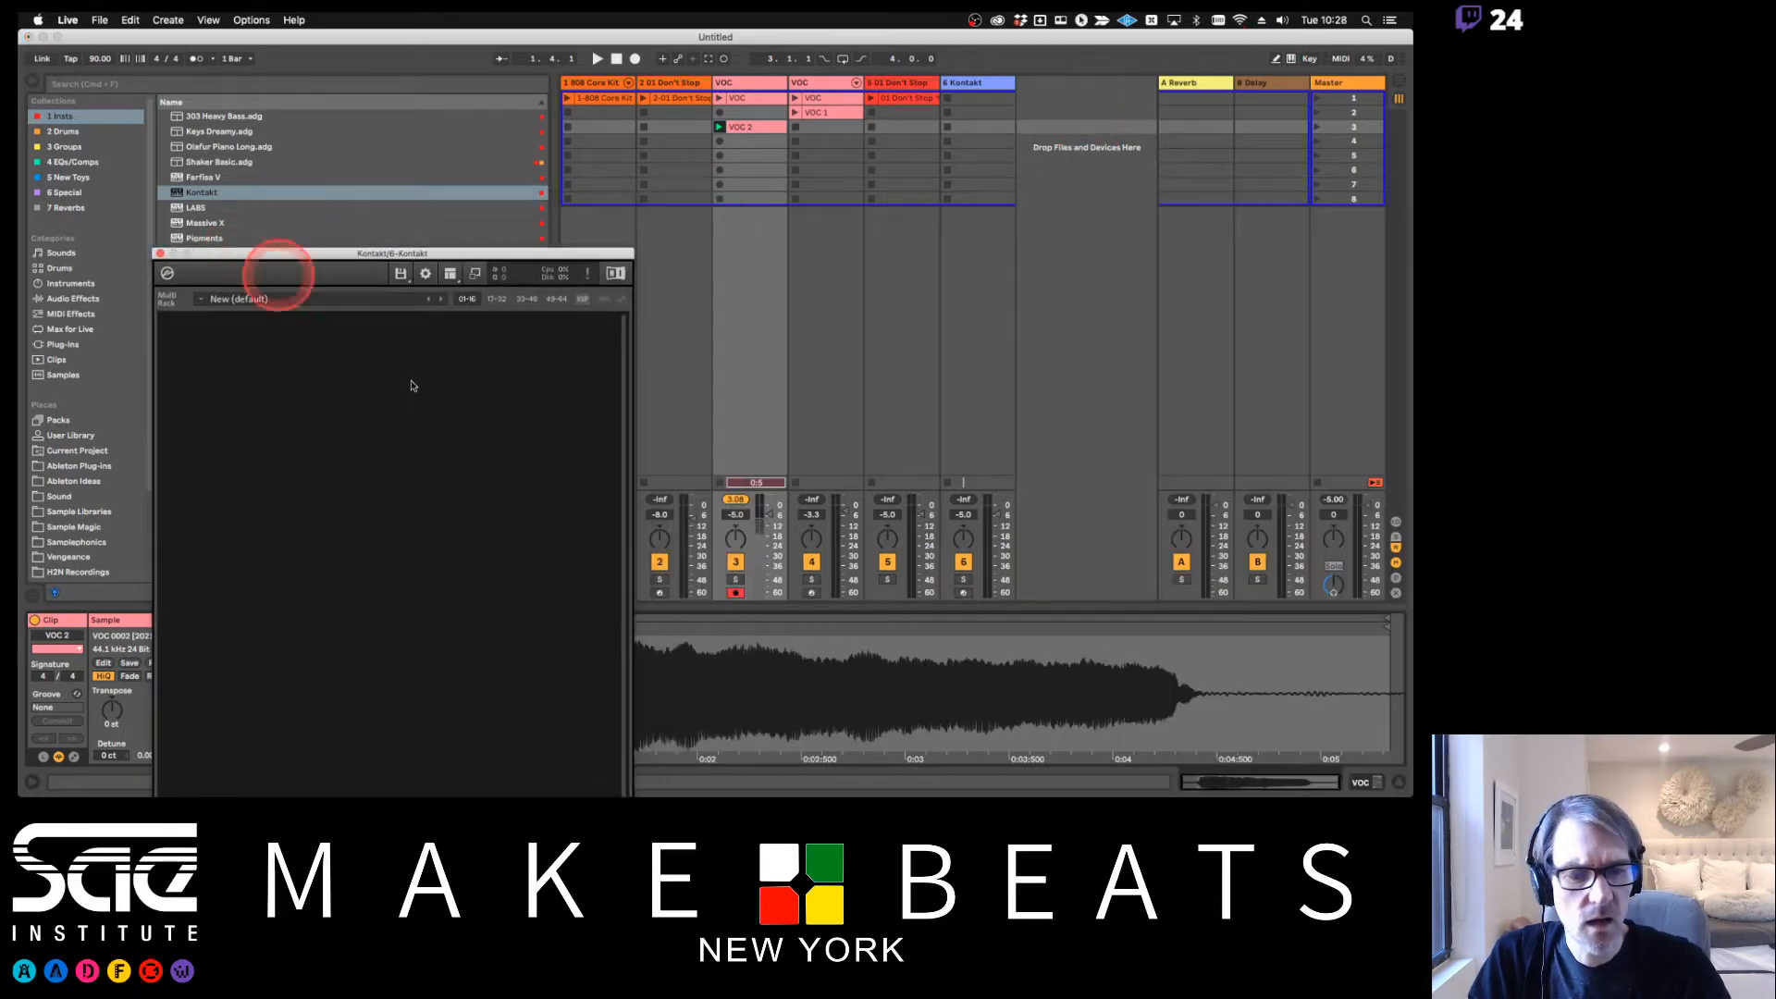
pyautogui.moveTo(1384, 627); pyautogui.dragTo(1208, 652)
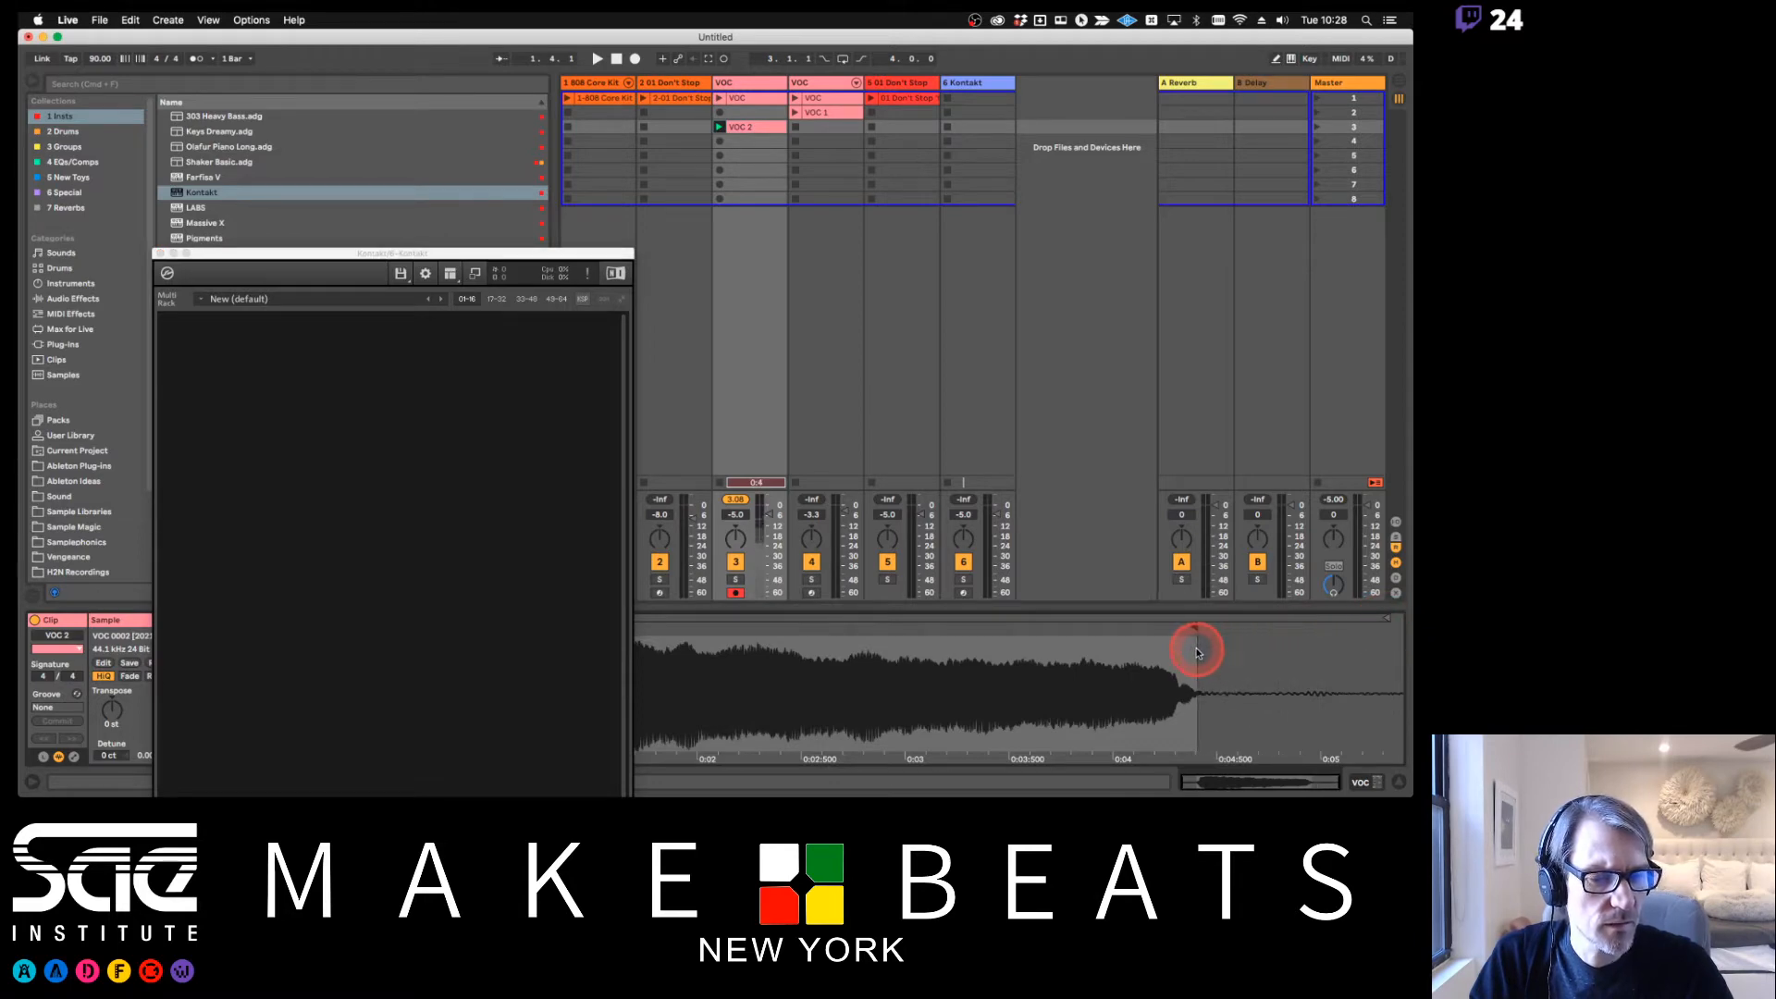
pyautogui.press('space')
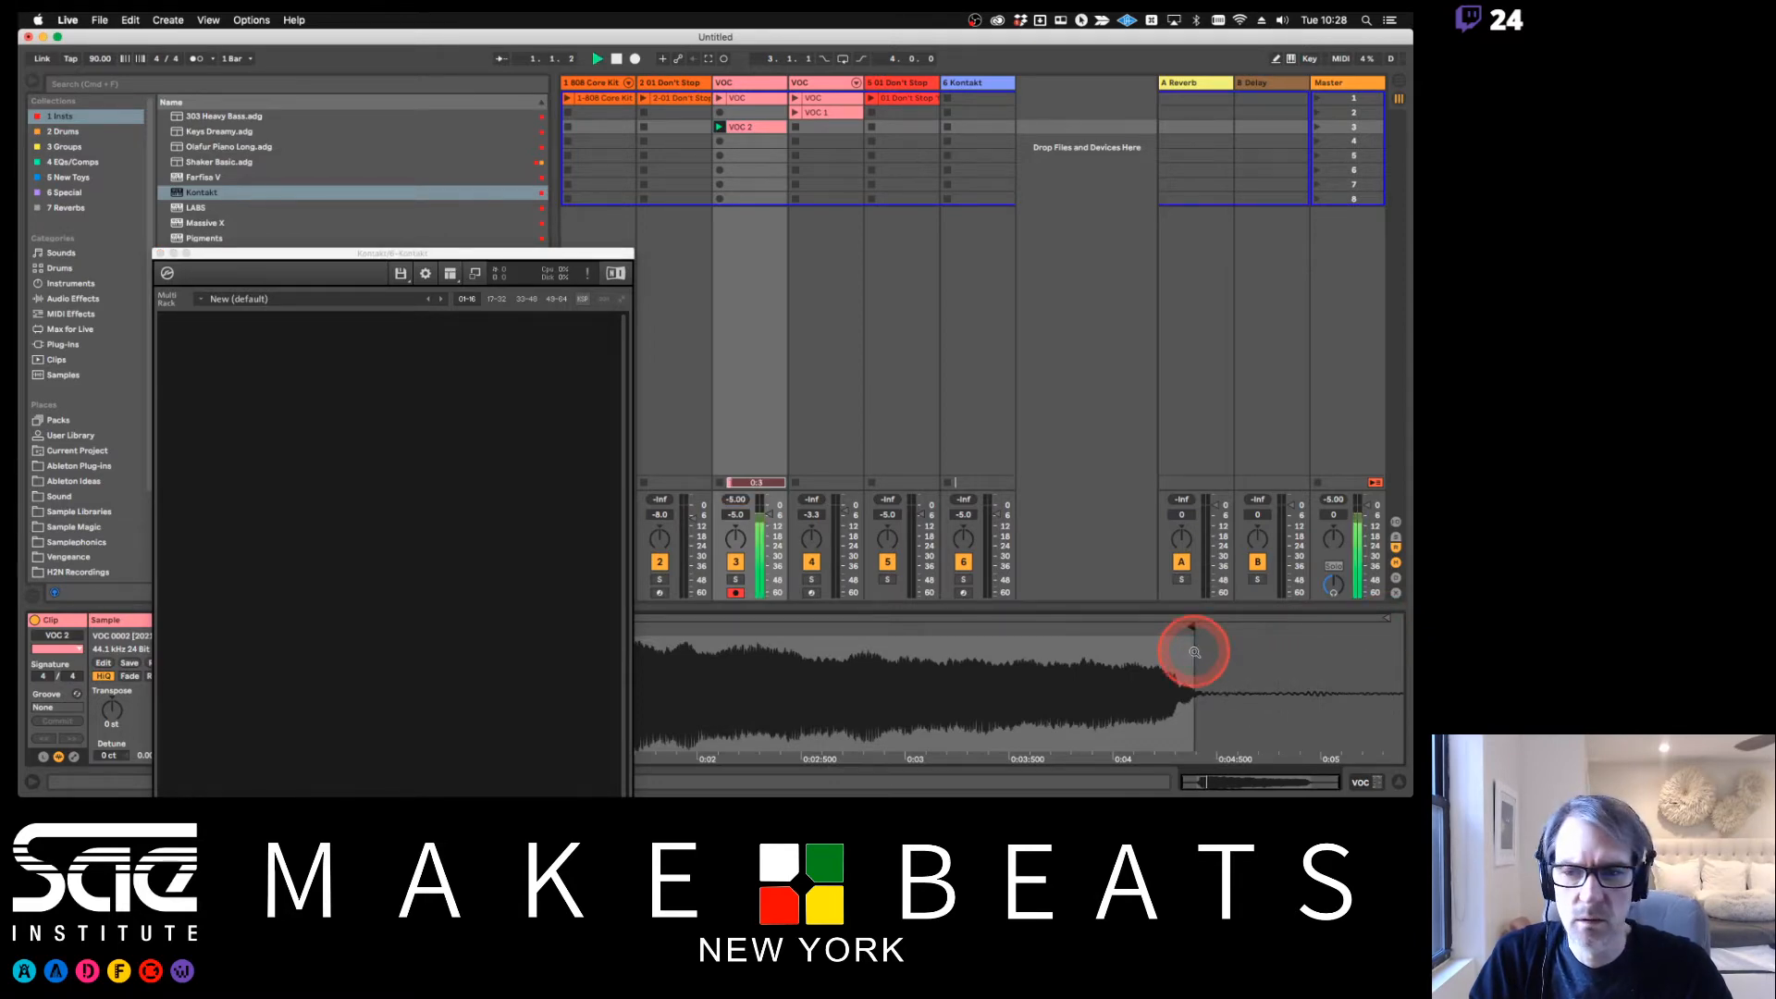
# Rename the trimmed vocal clip as La and crop it to the marked region
pyautogui.moveTo(592, 256); pyautogui.dragTo(1276, 82)
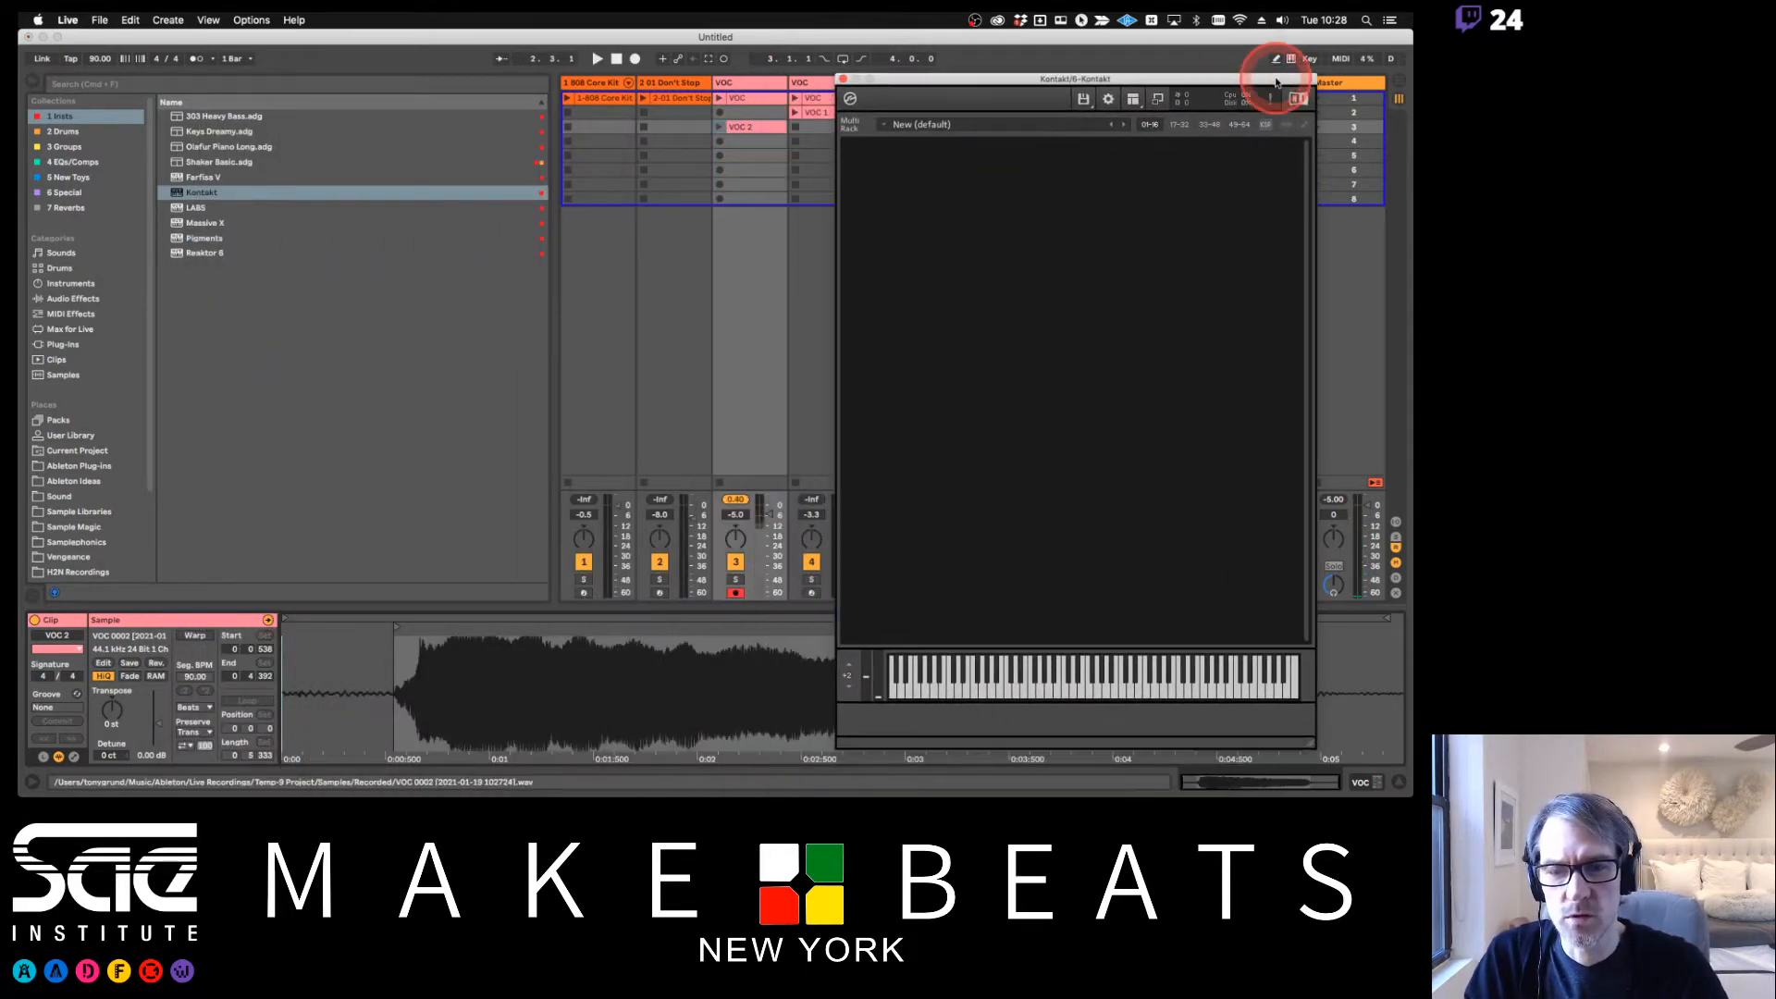
pyautogui.click(764, 131)
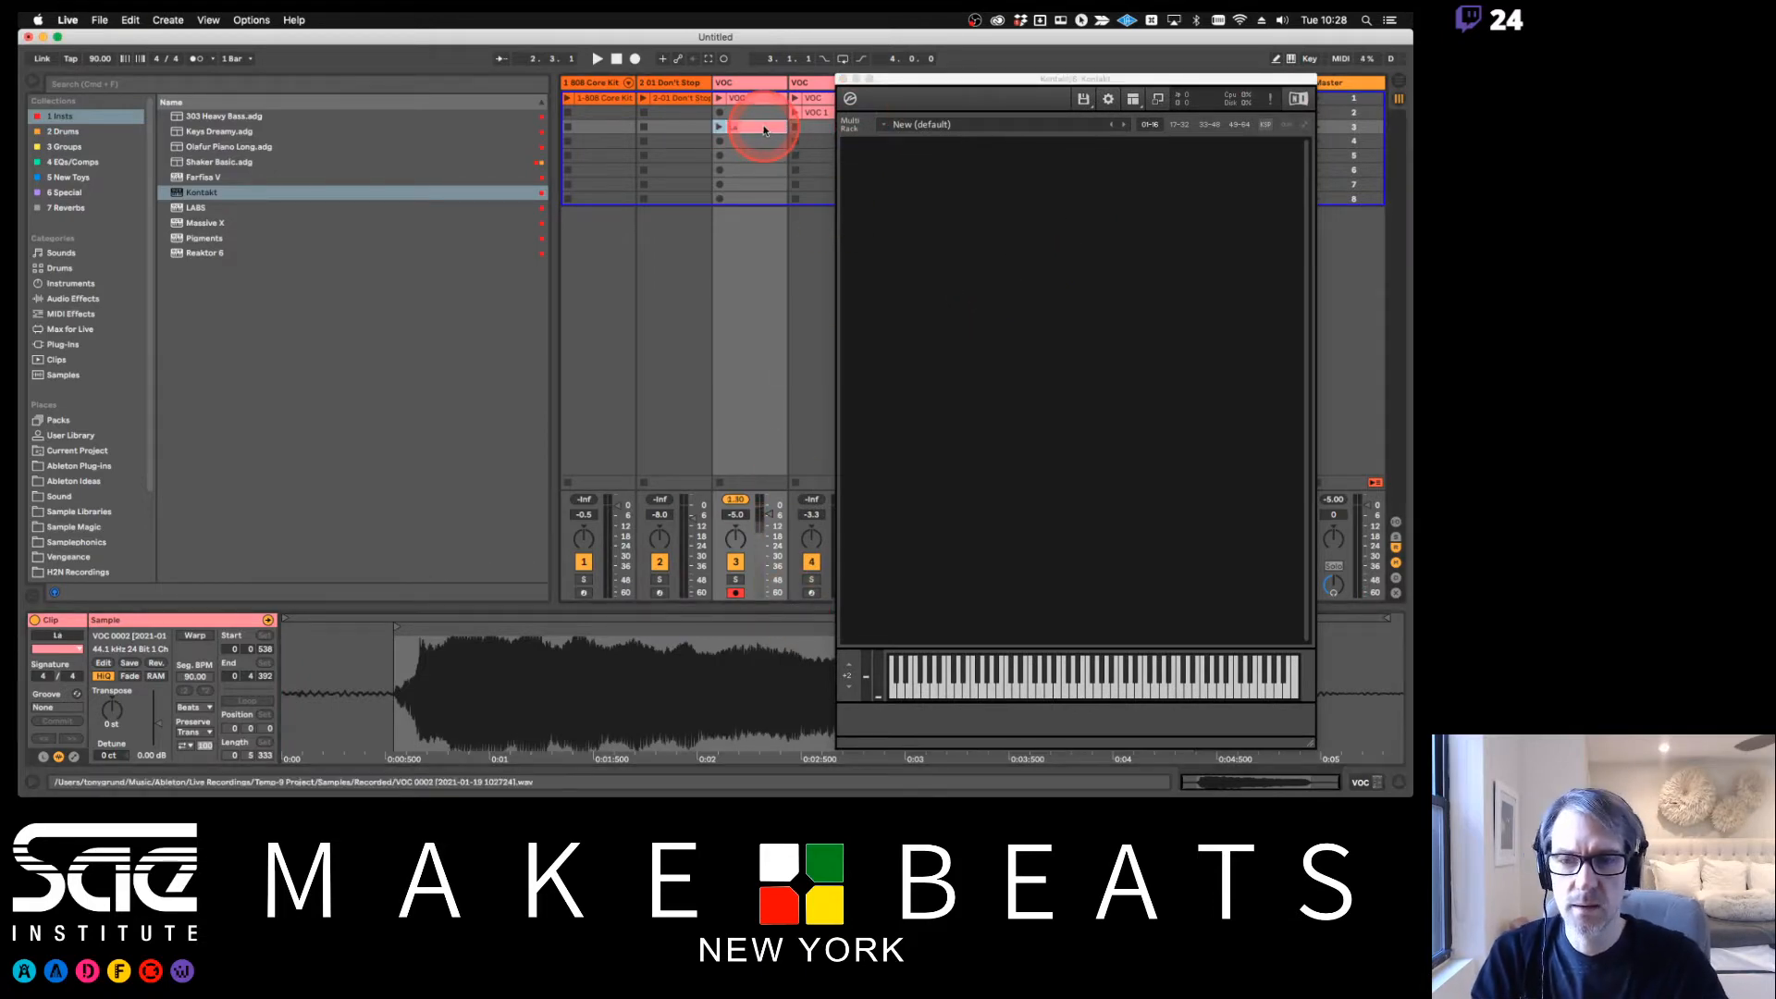
pyautogui.rightClick(765, 131)
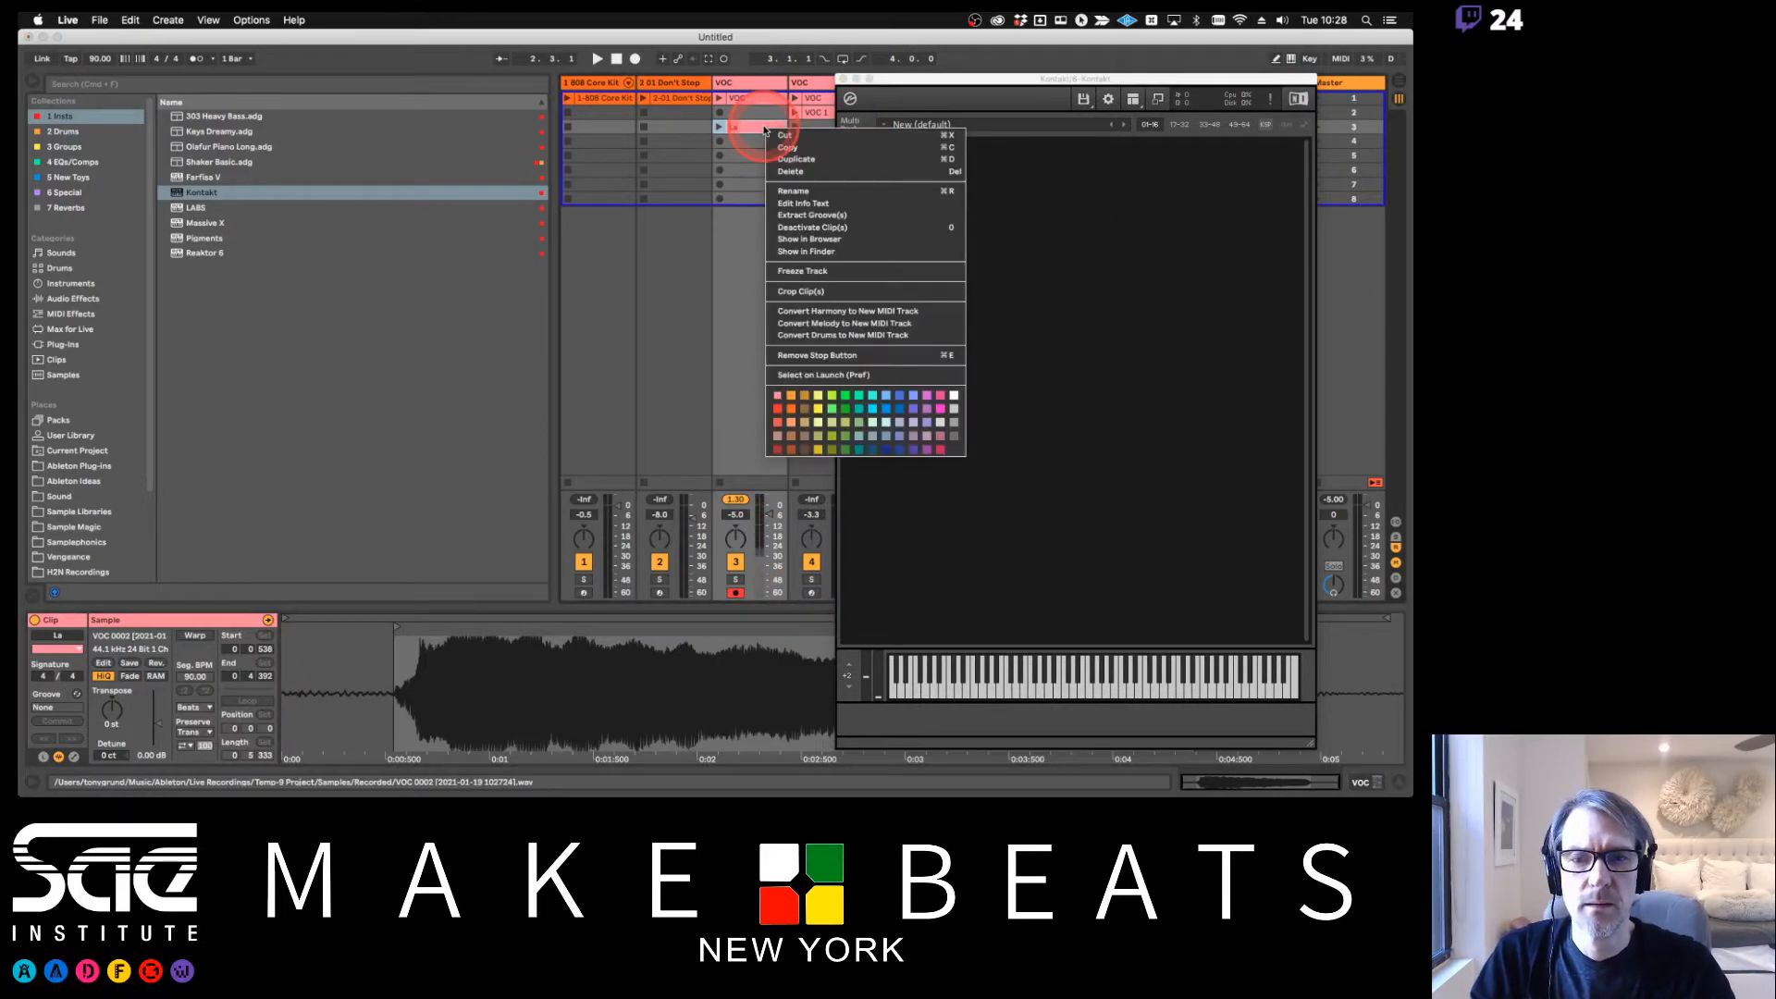
pyautogui.click(836, 292)
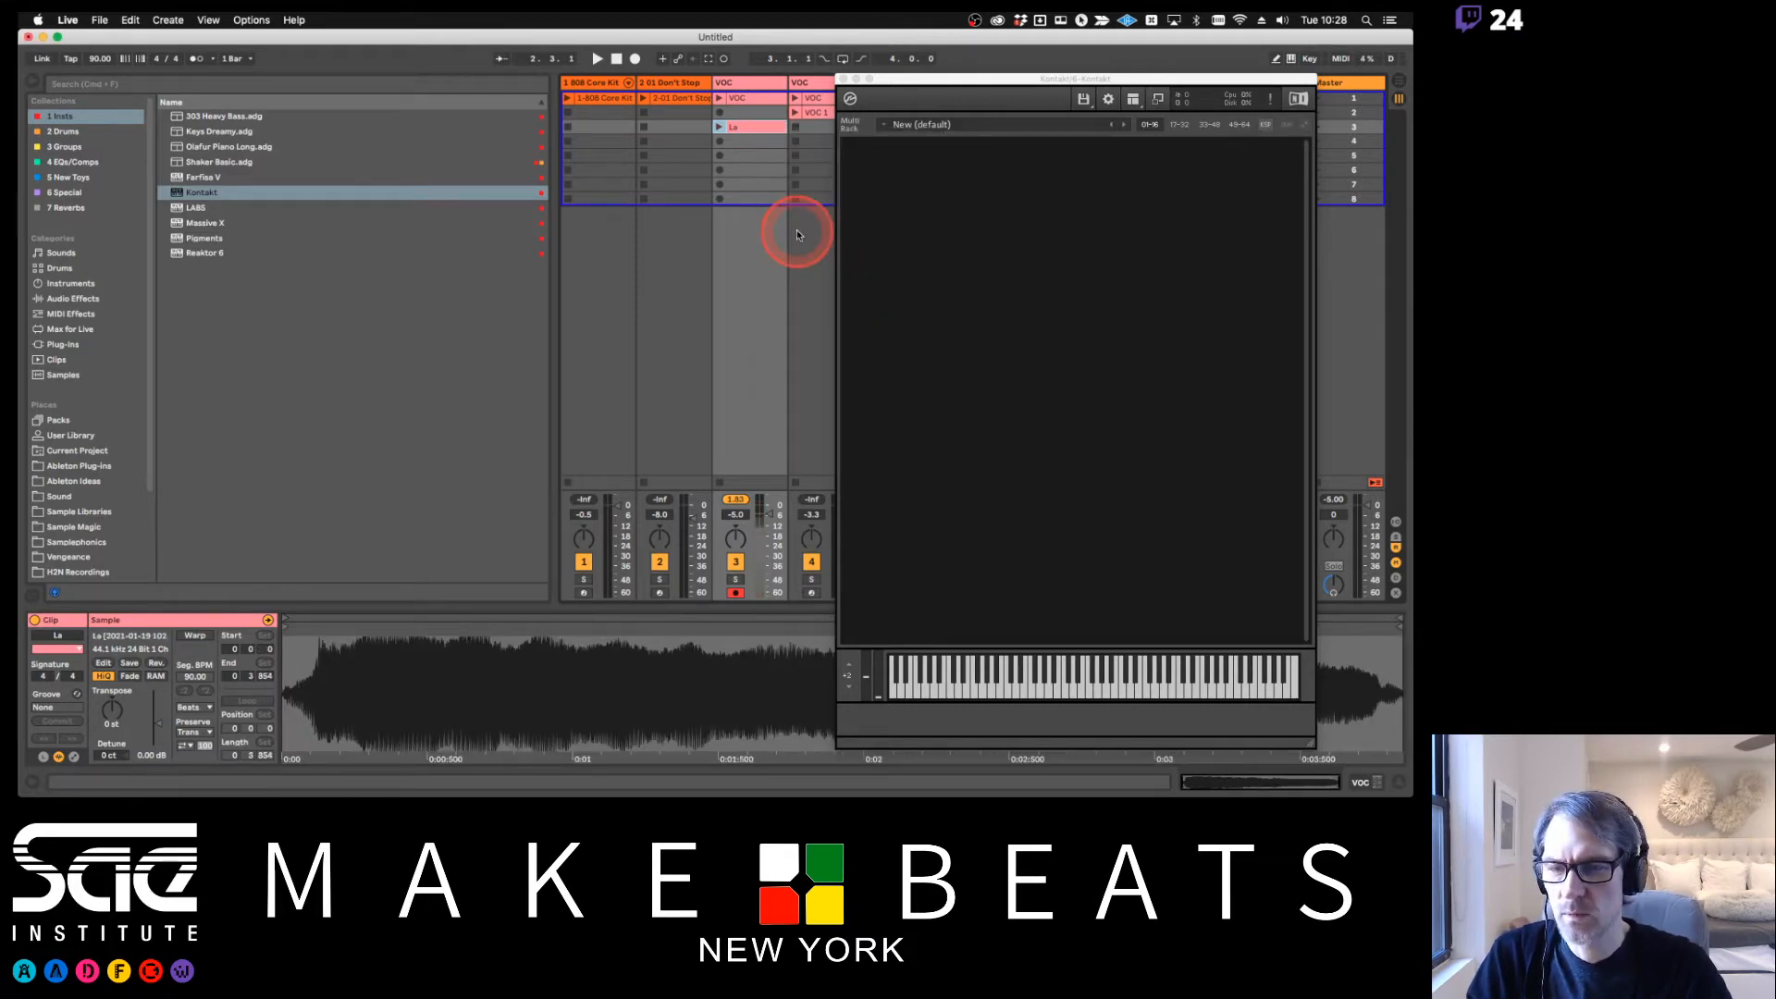
# Record a second vocal note into the fourth slot of the first VOC track and turn off Warp for it
pyautogui.click(719, 142)
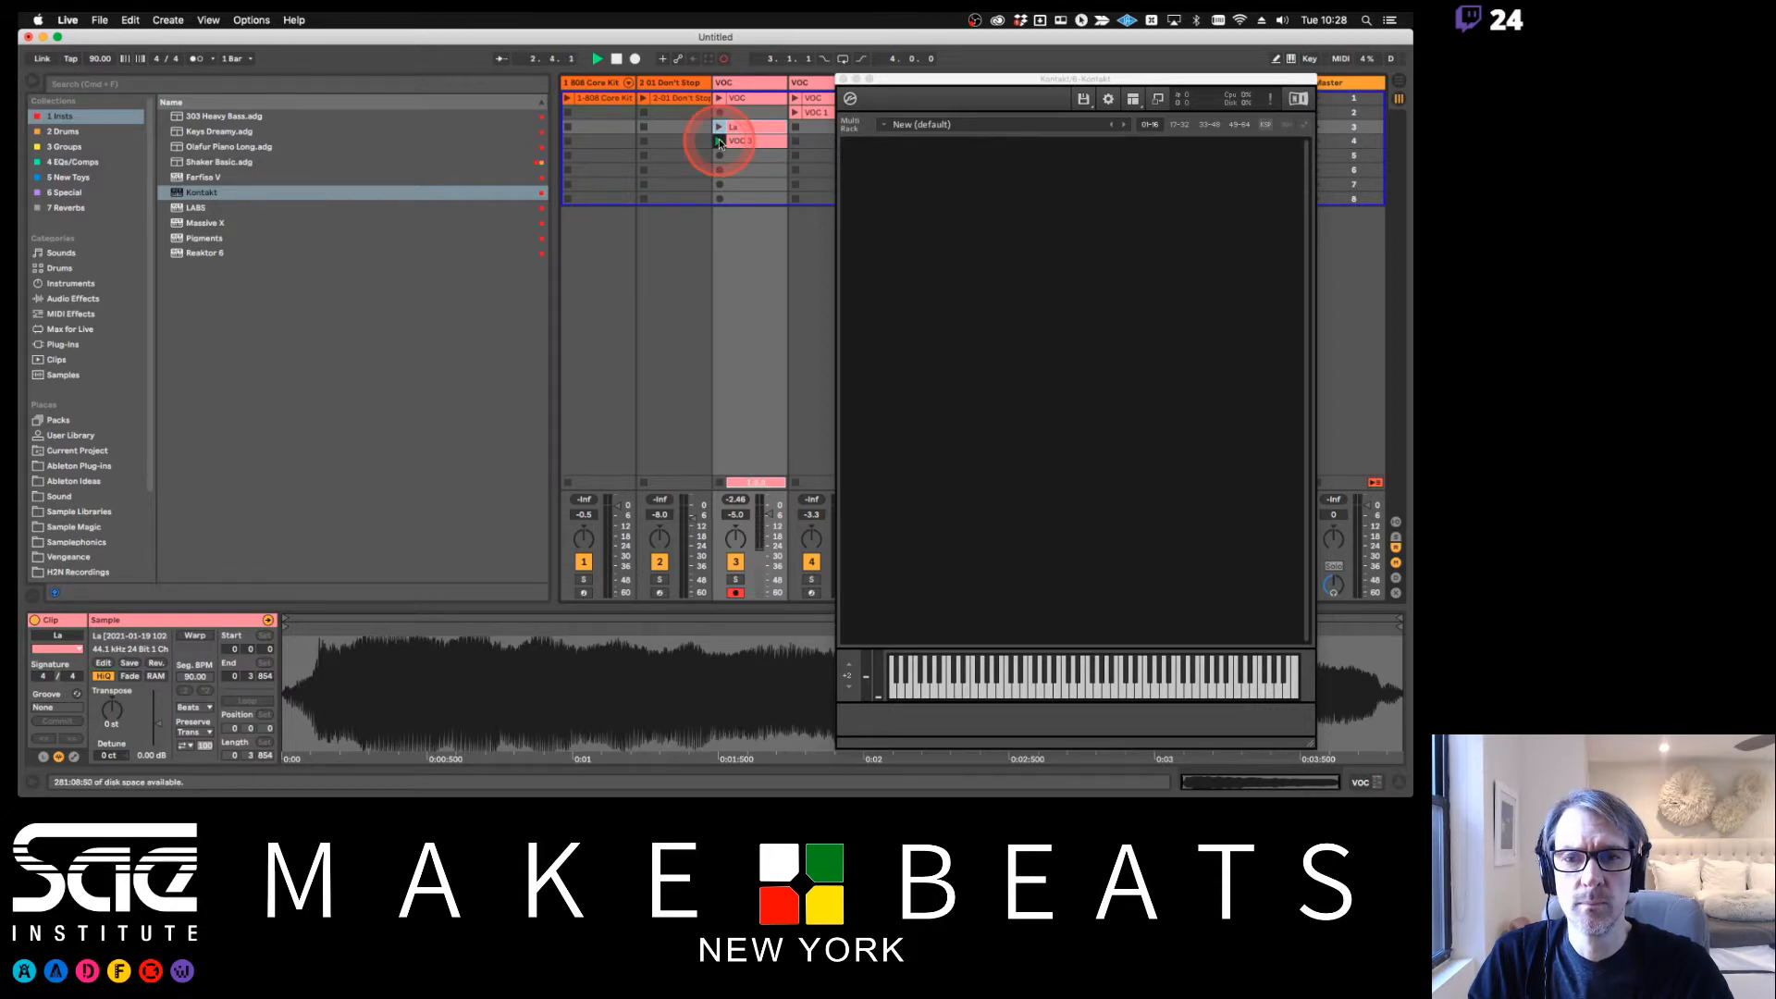
pyautogui.click(721, 142)
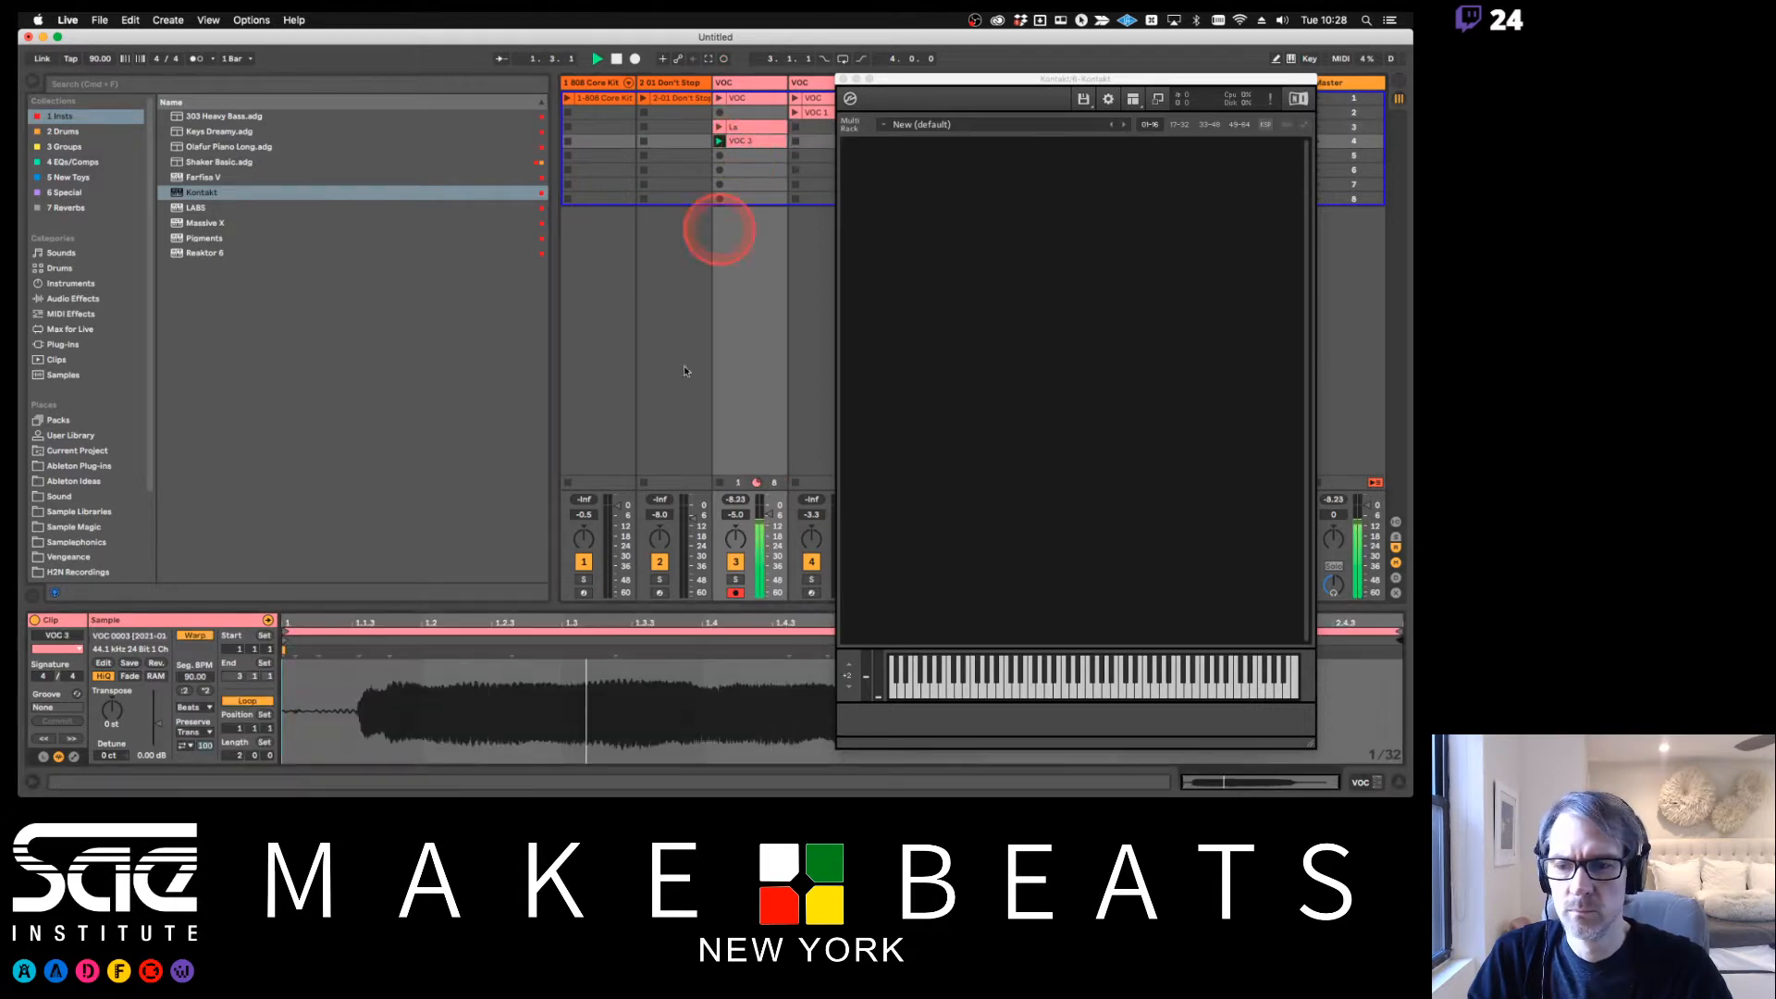
pyautogui.click(195, 636)
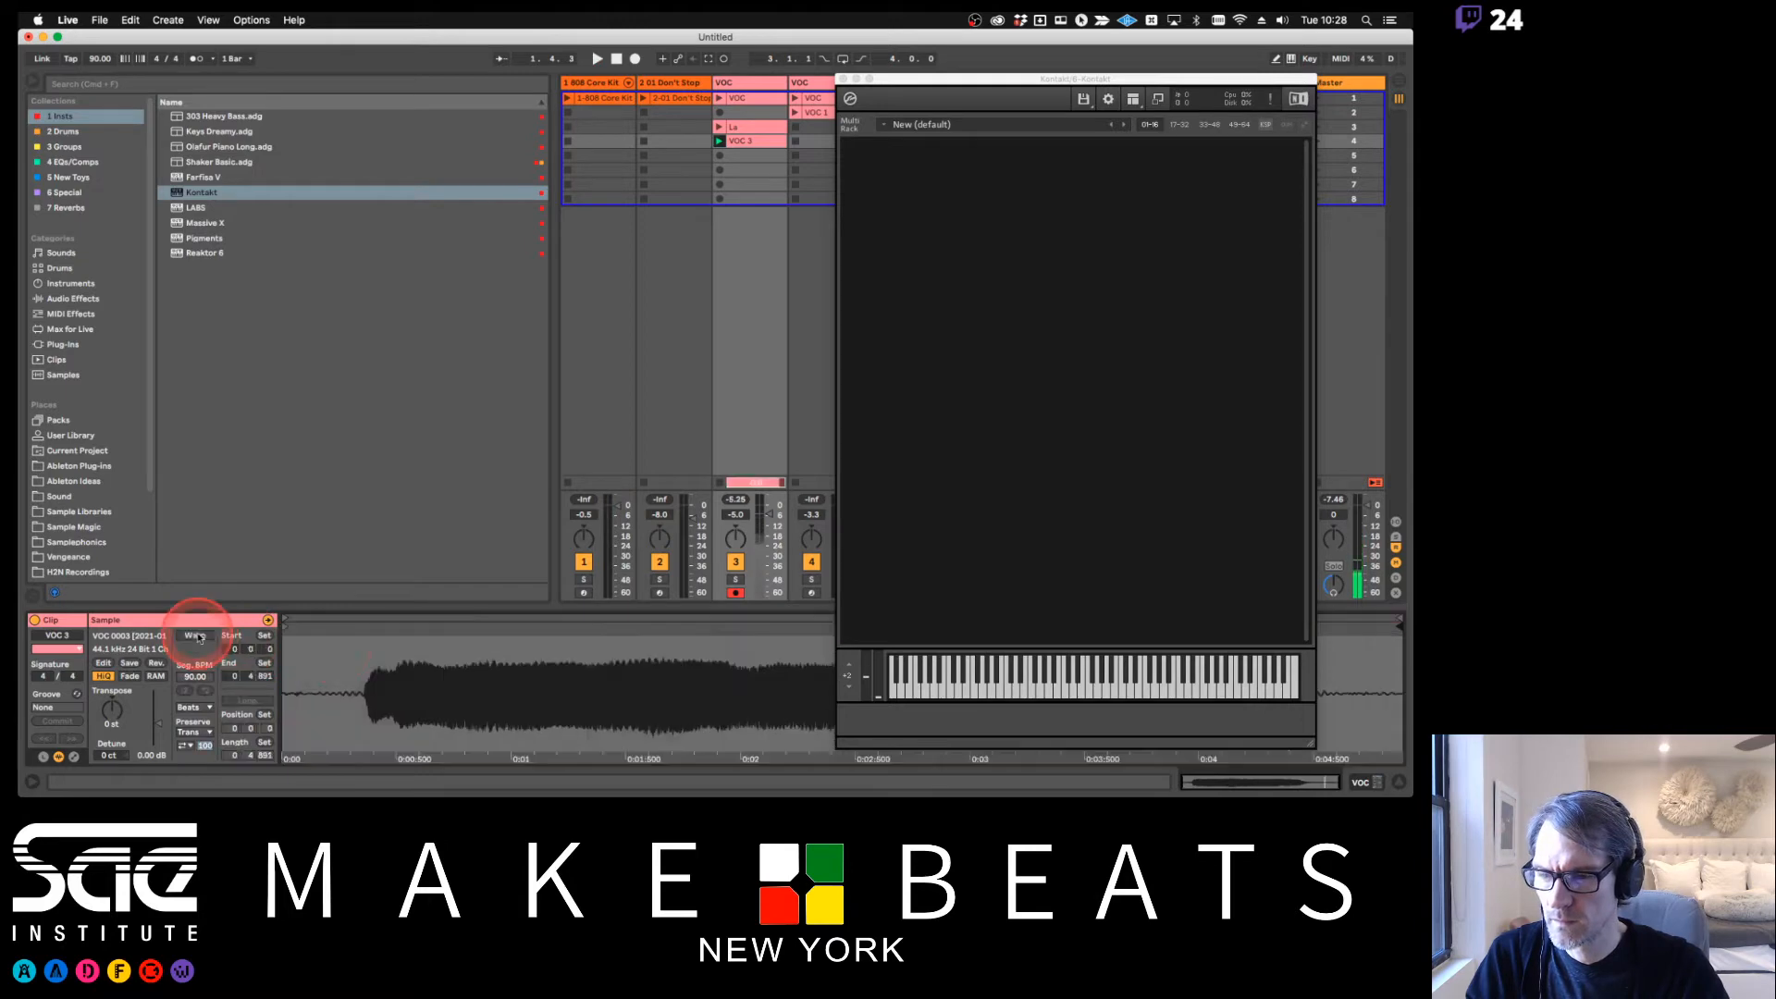
# Set the second vocal clip's start and end markers around the sung note, closing the Kontakt window that covers the waveform
pyautogui.moveTo(284, 628)
pyautogui.mouseDown()
pyautogui.moveTo(361, 644)
pyautogui.moveTo(369, 629)
pyautogui.mouseUp()
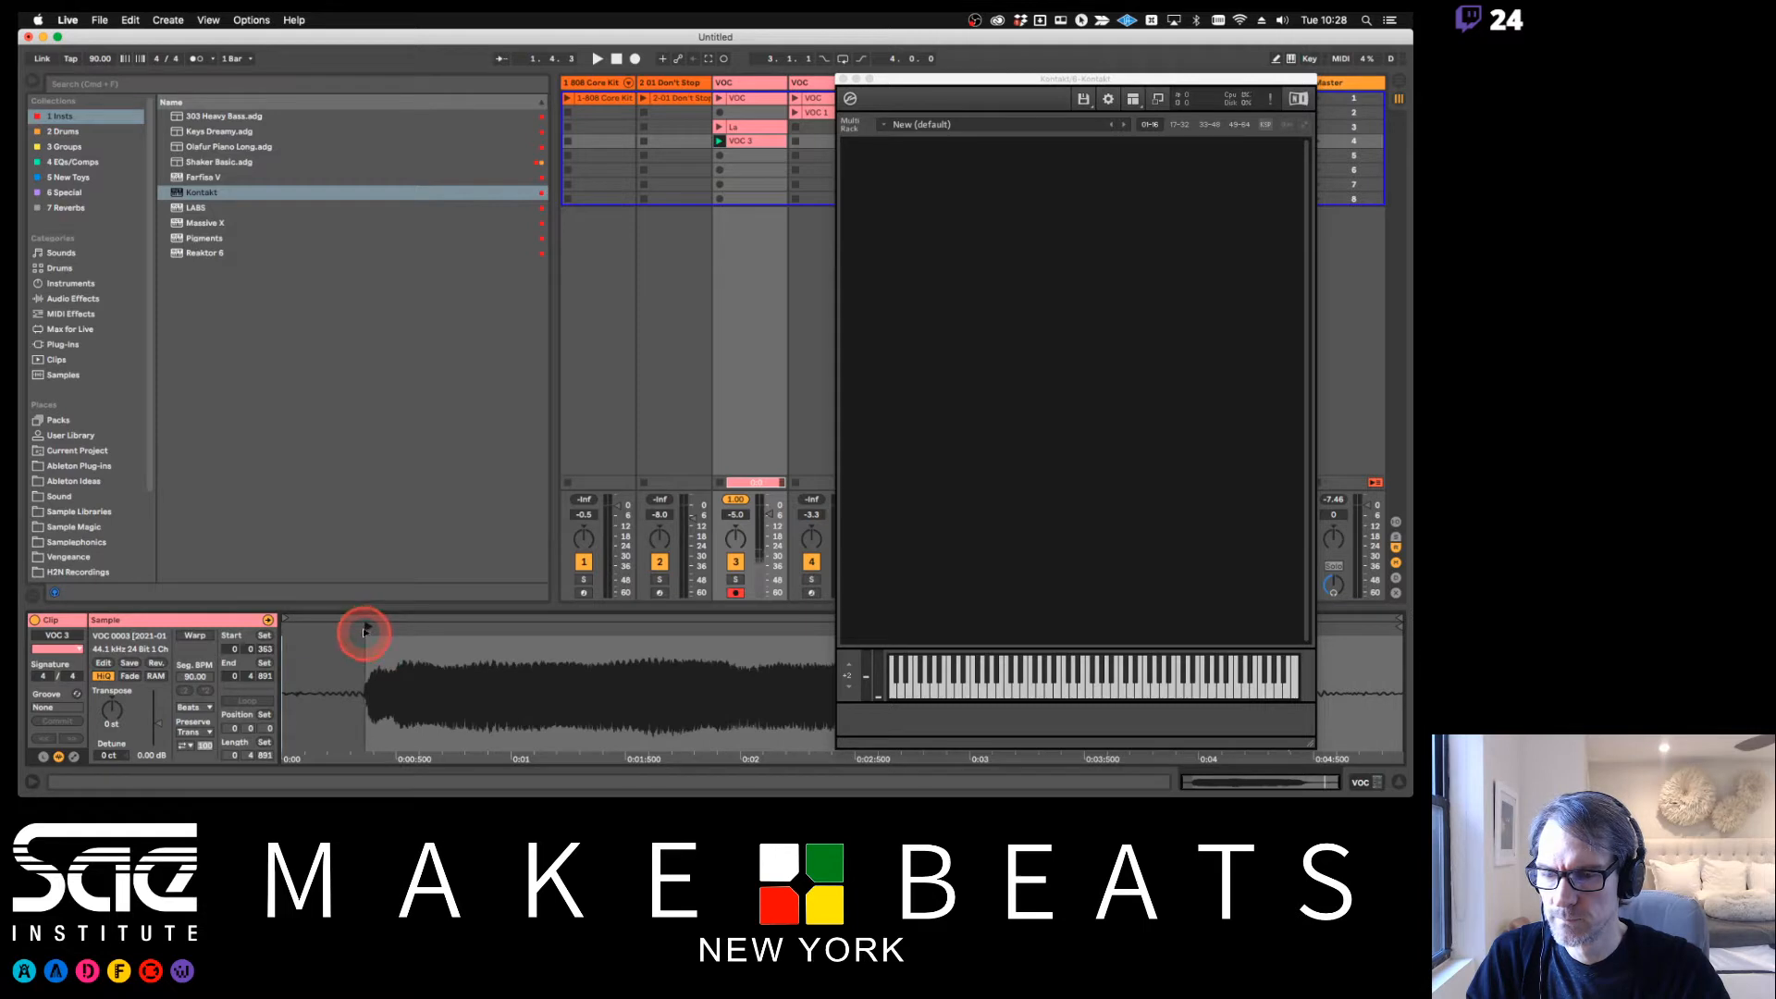
pyautogui.click(844, 80)
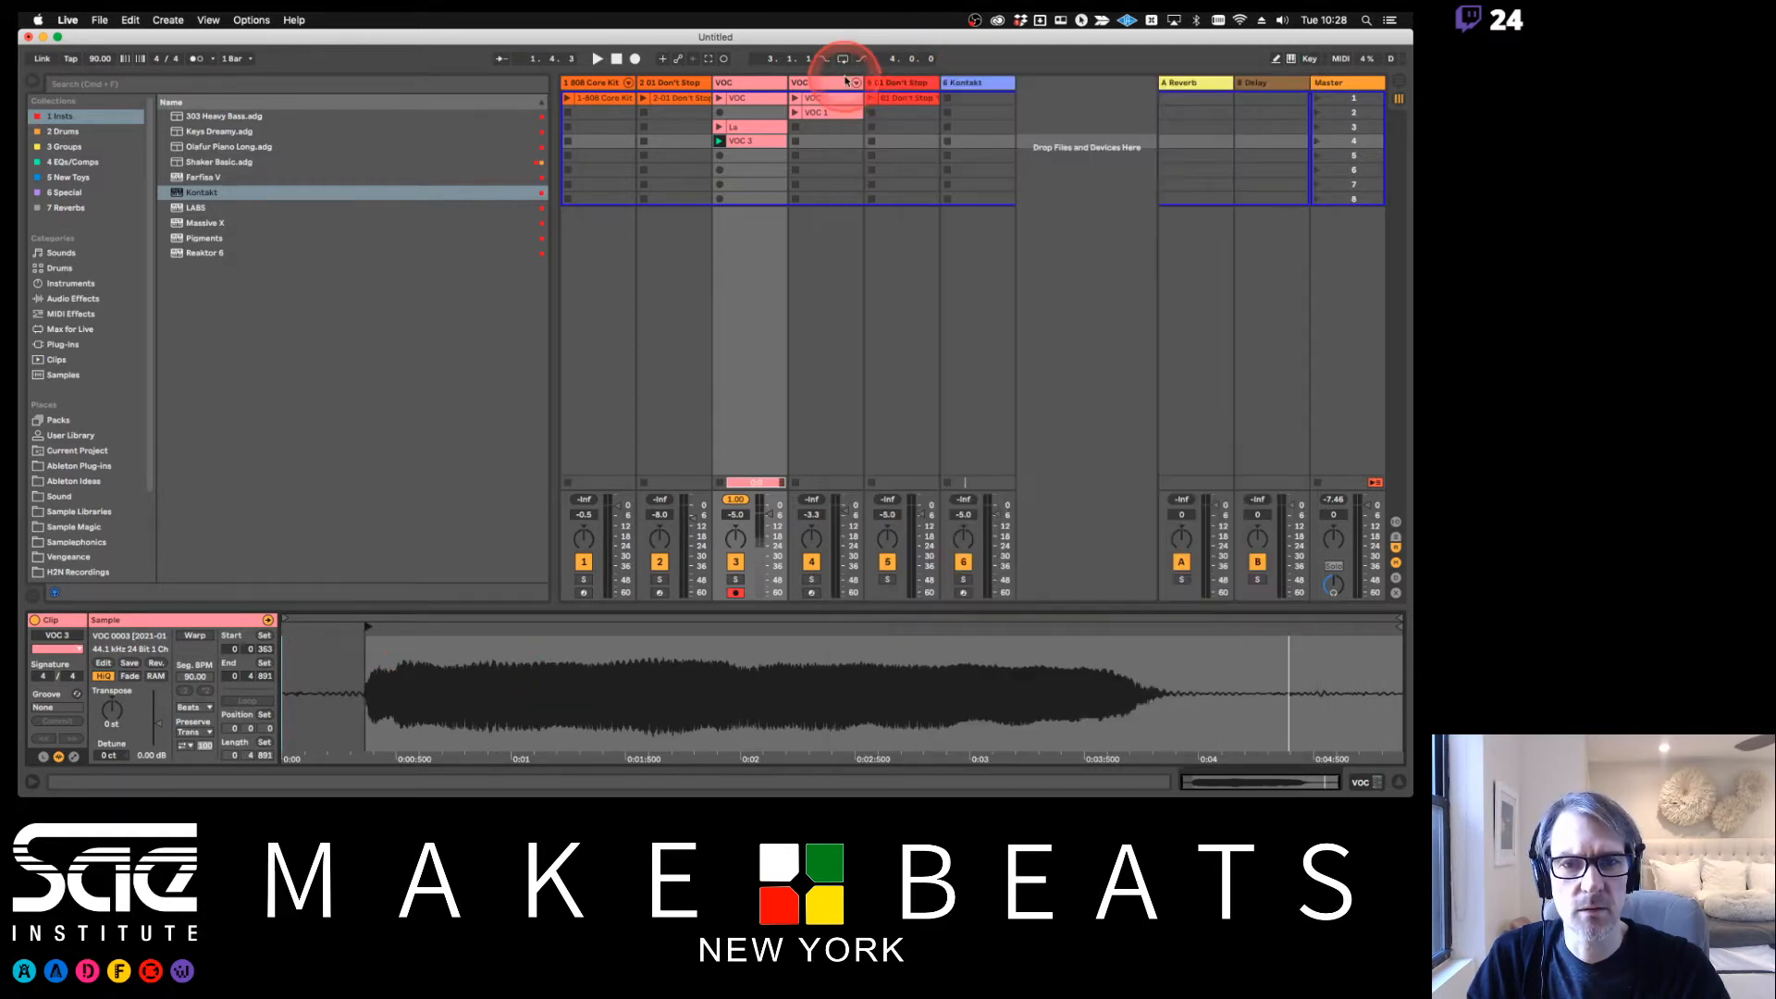
pyautogui.moveTo(1398, 626); pyautogui.dragTo(1165, 640)
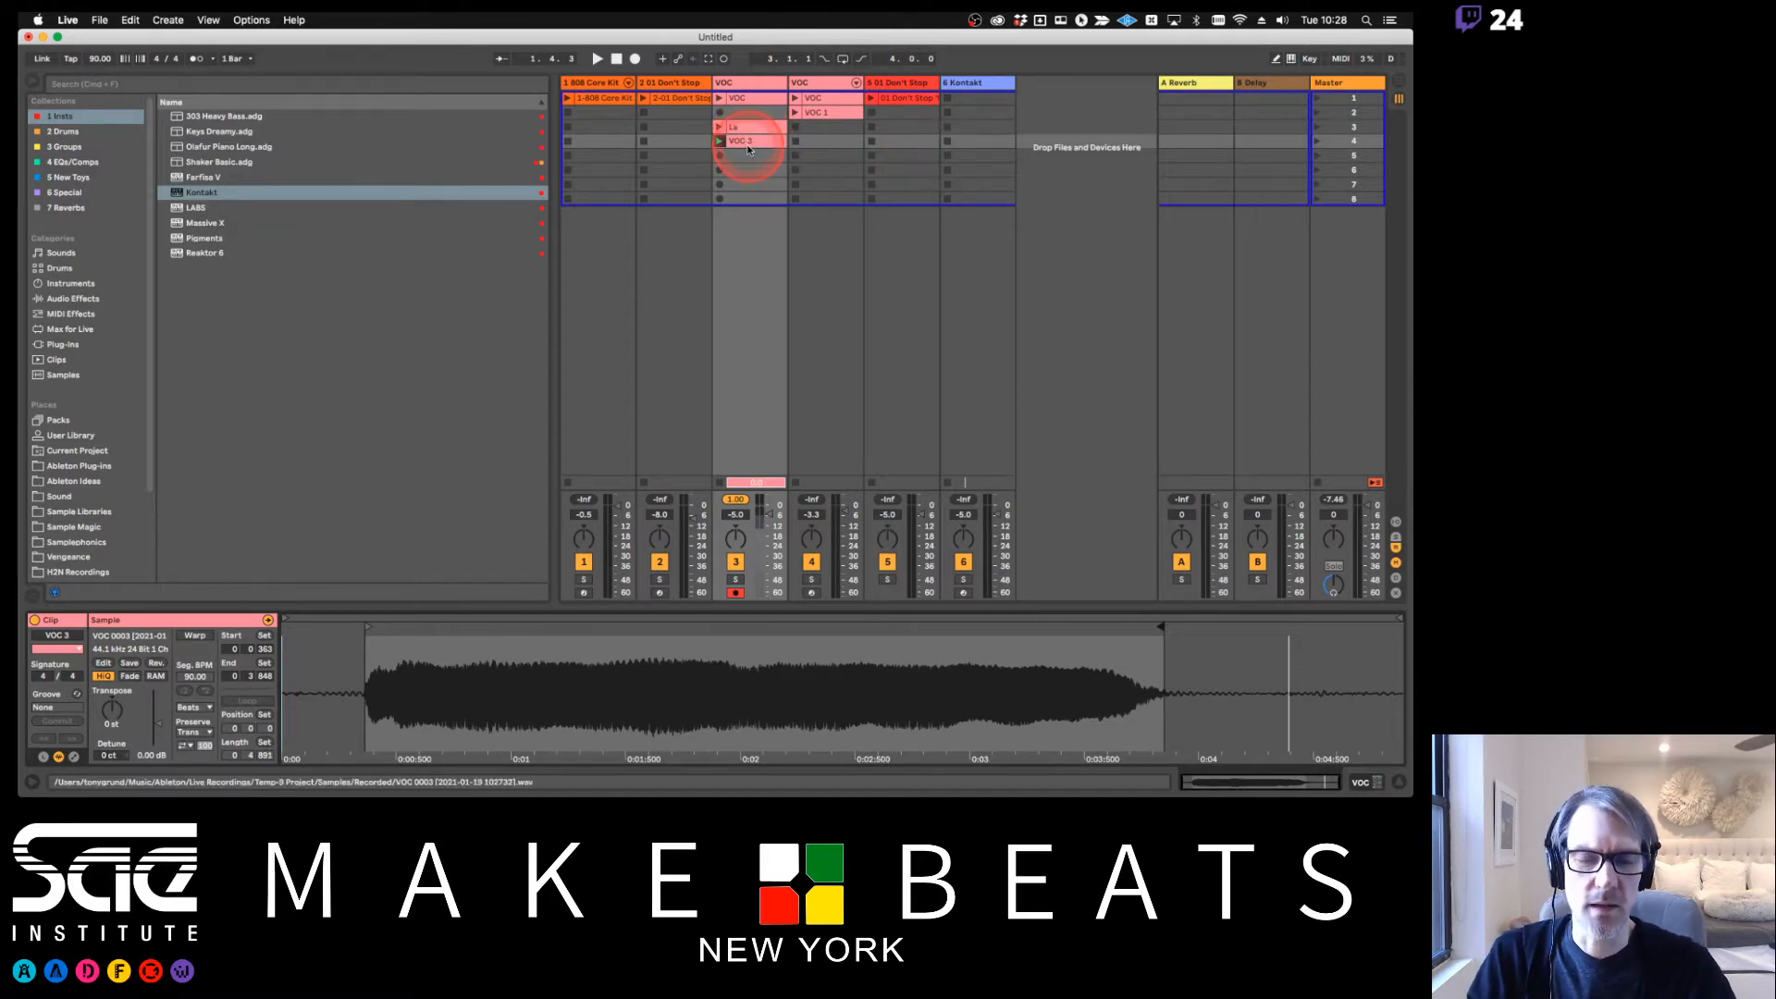
# Rename the second vocal clip as Ooh and crop it to the marked region
pyautogui.press('super+r')
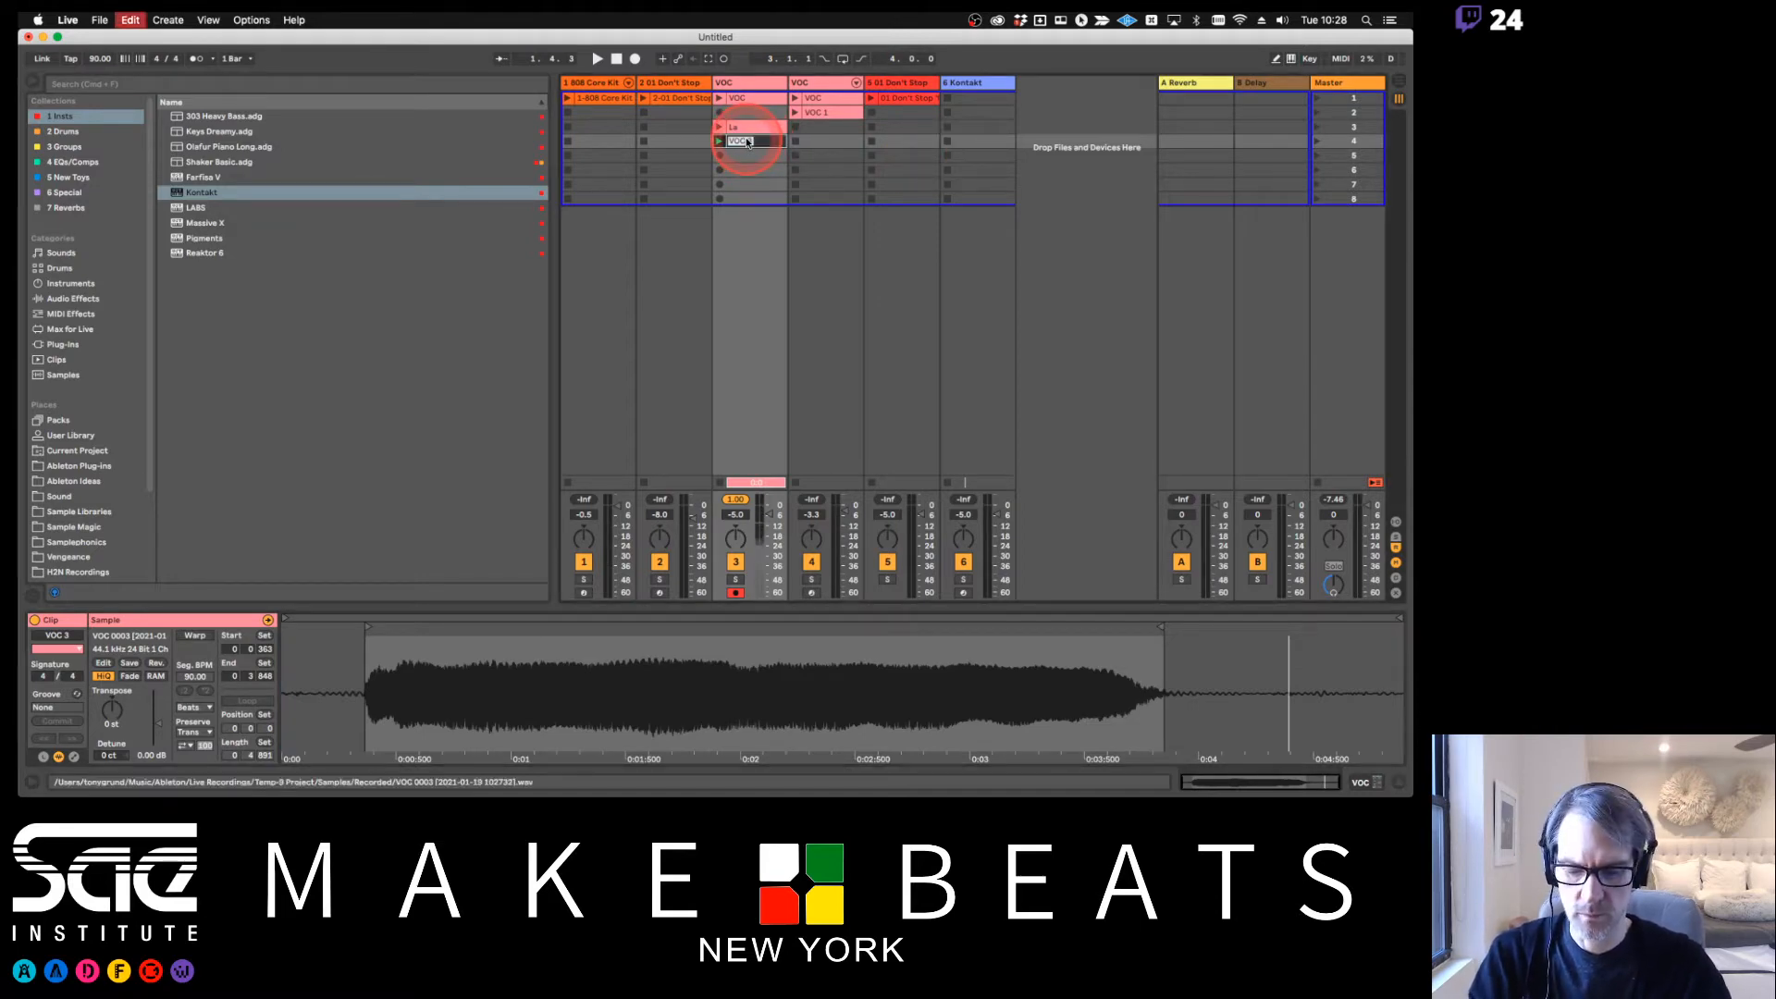
pyautogui.rightClick(747, 141)
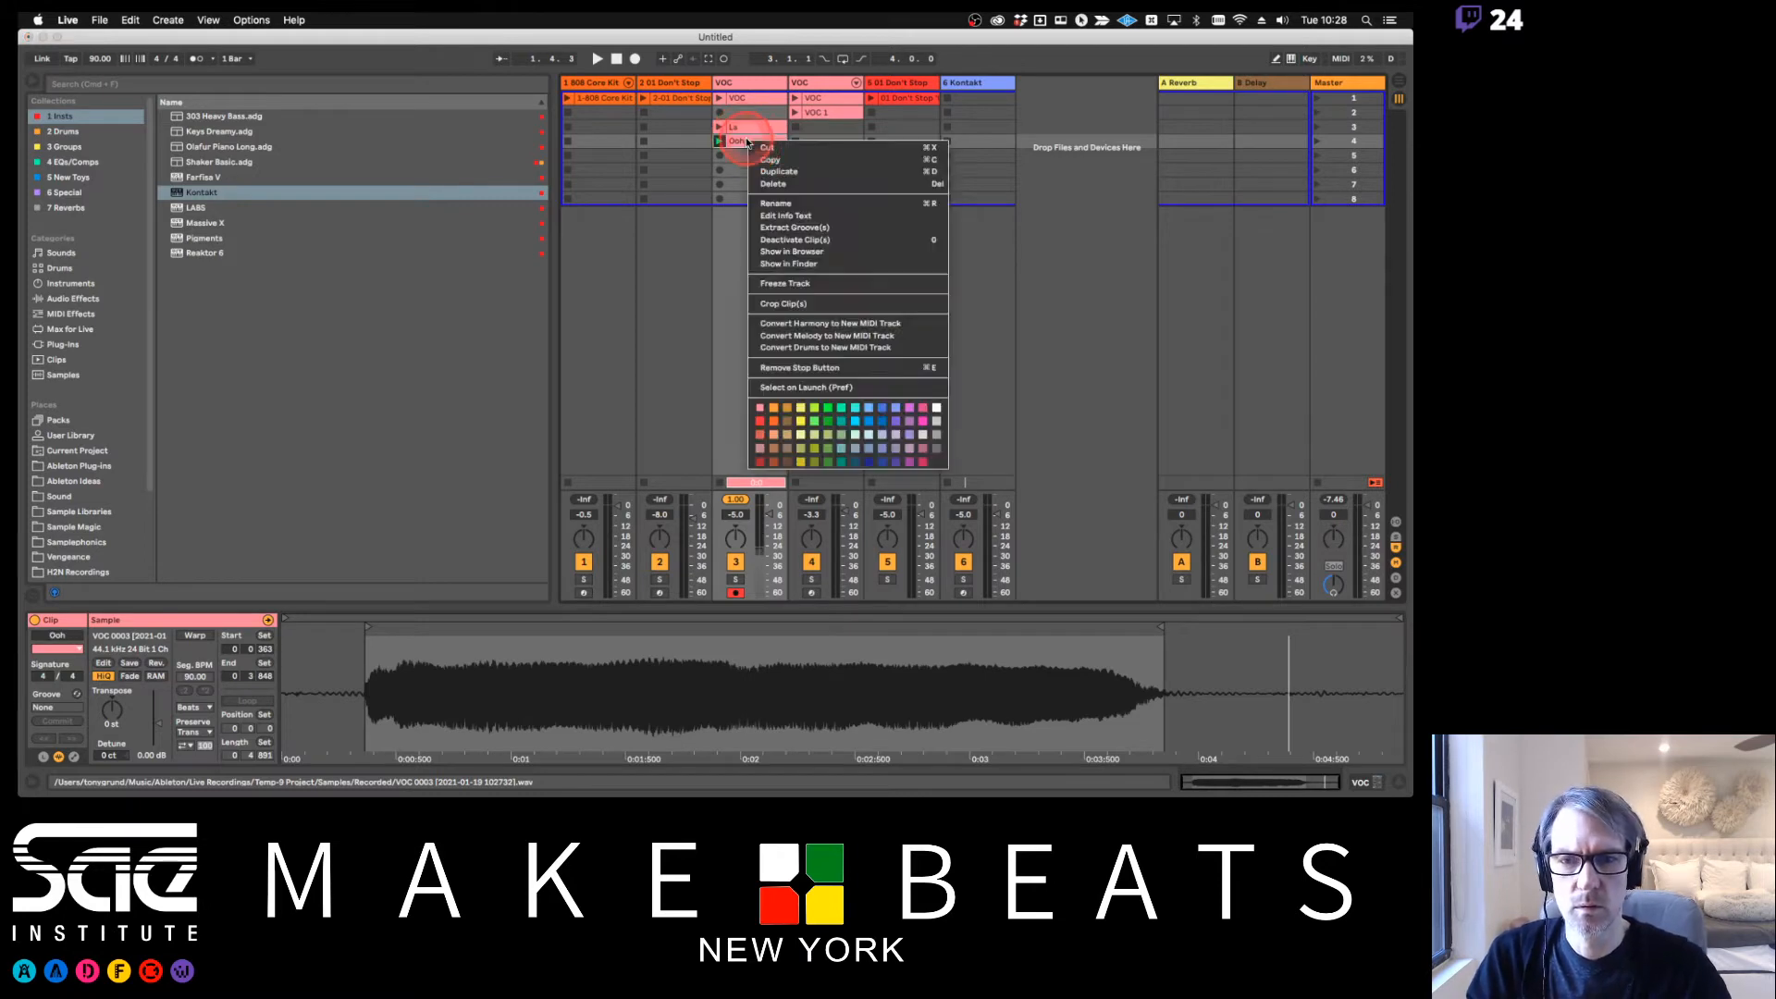
pyautogui.click(800, 305)
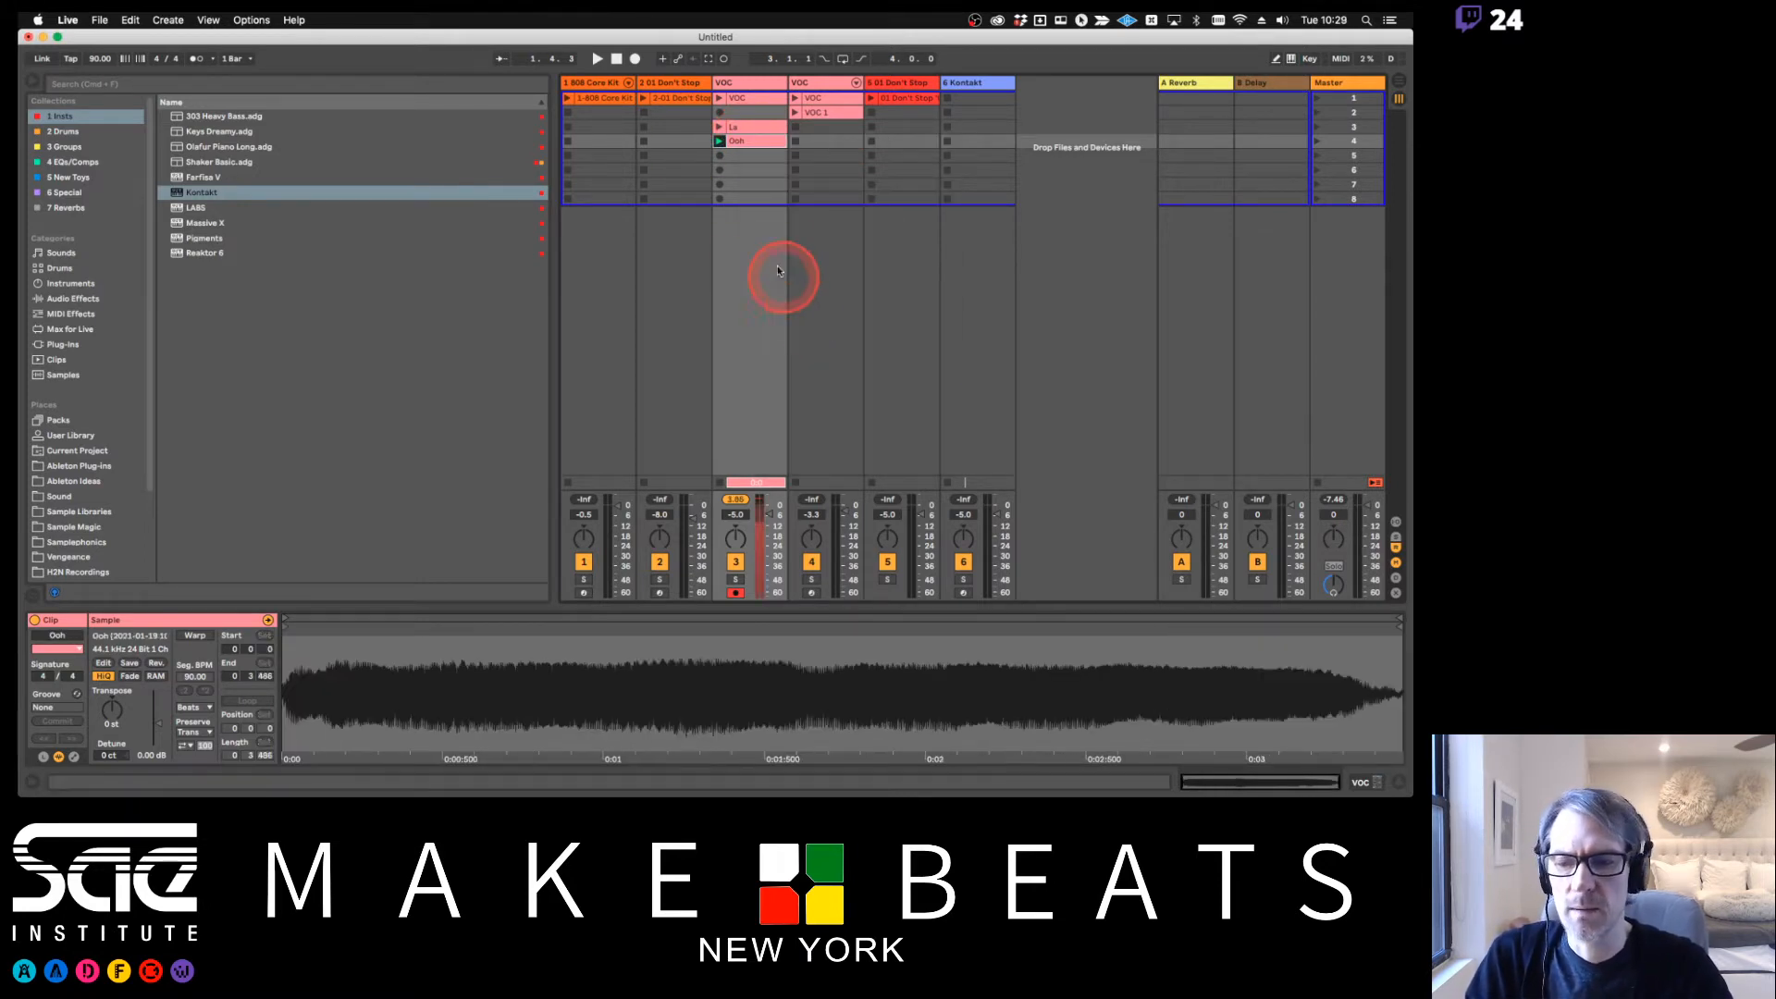
# Show the devices of the 6 Kontakt track and reopen the Kontakt plug-in window
pyautogui.click(749, 127)
pyautogui.click(1012, 80)
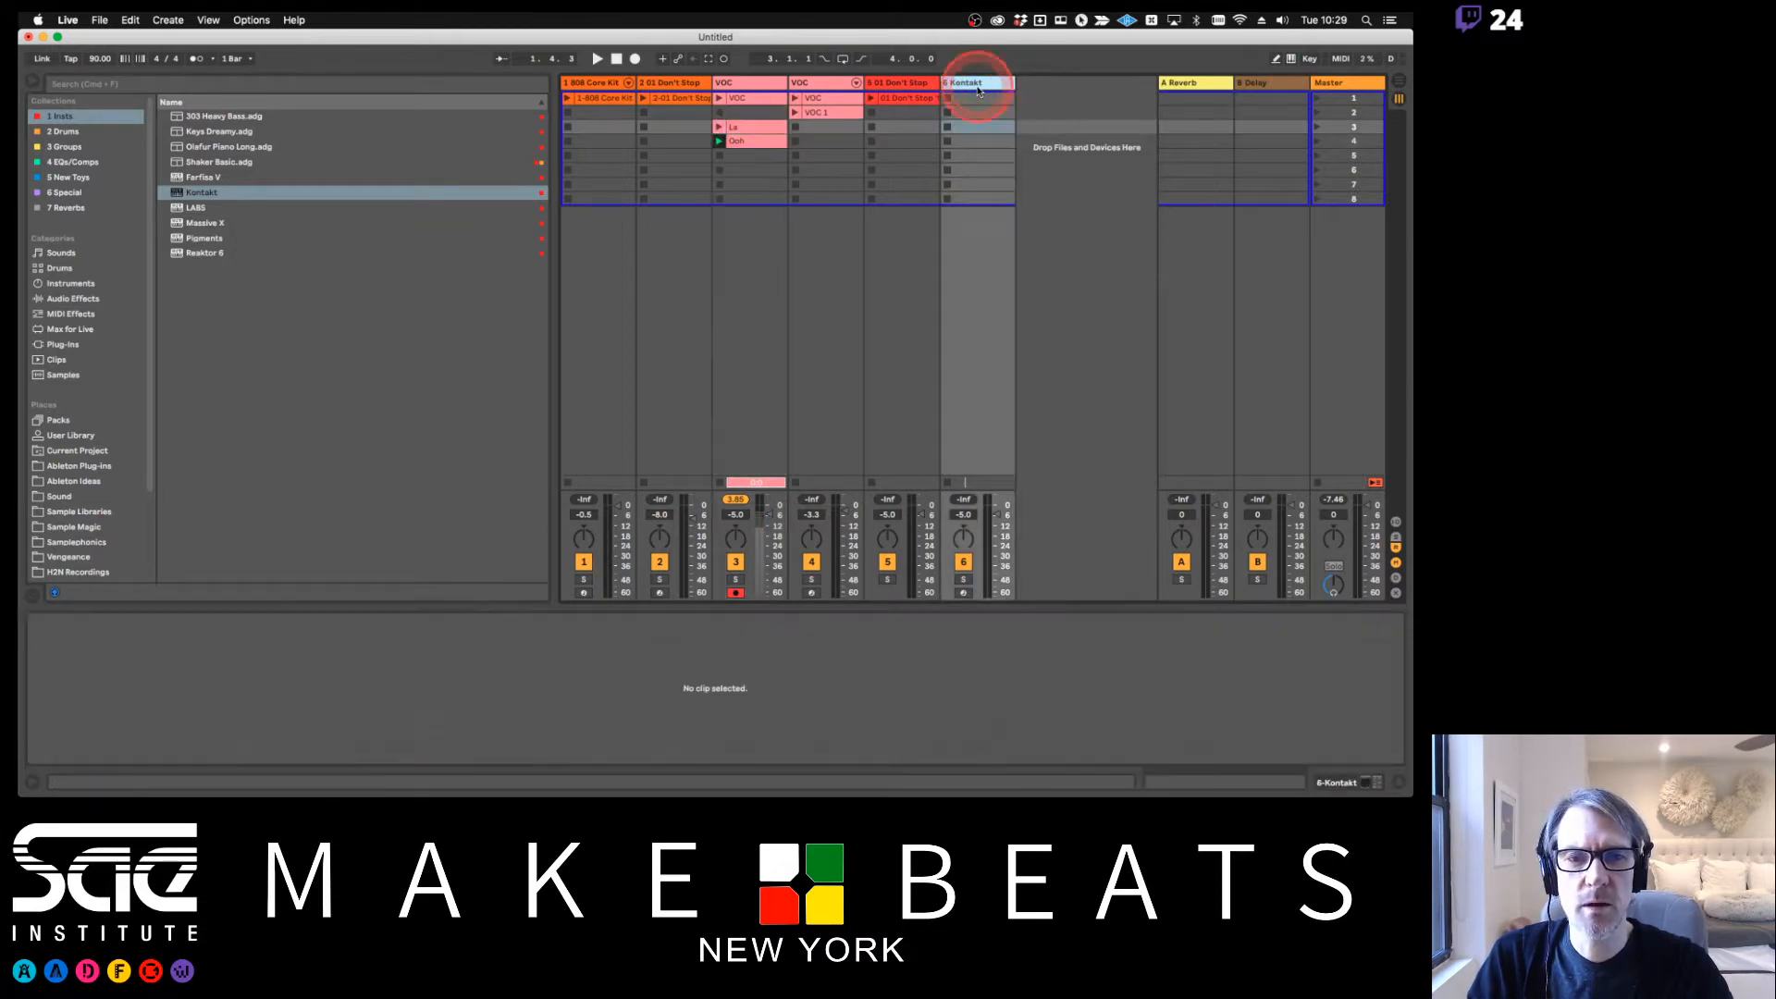
pyautogui.doubleClick(963, 80)
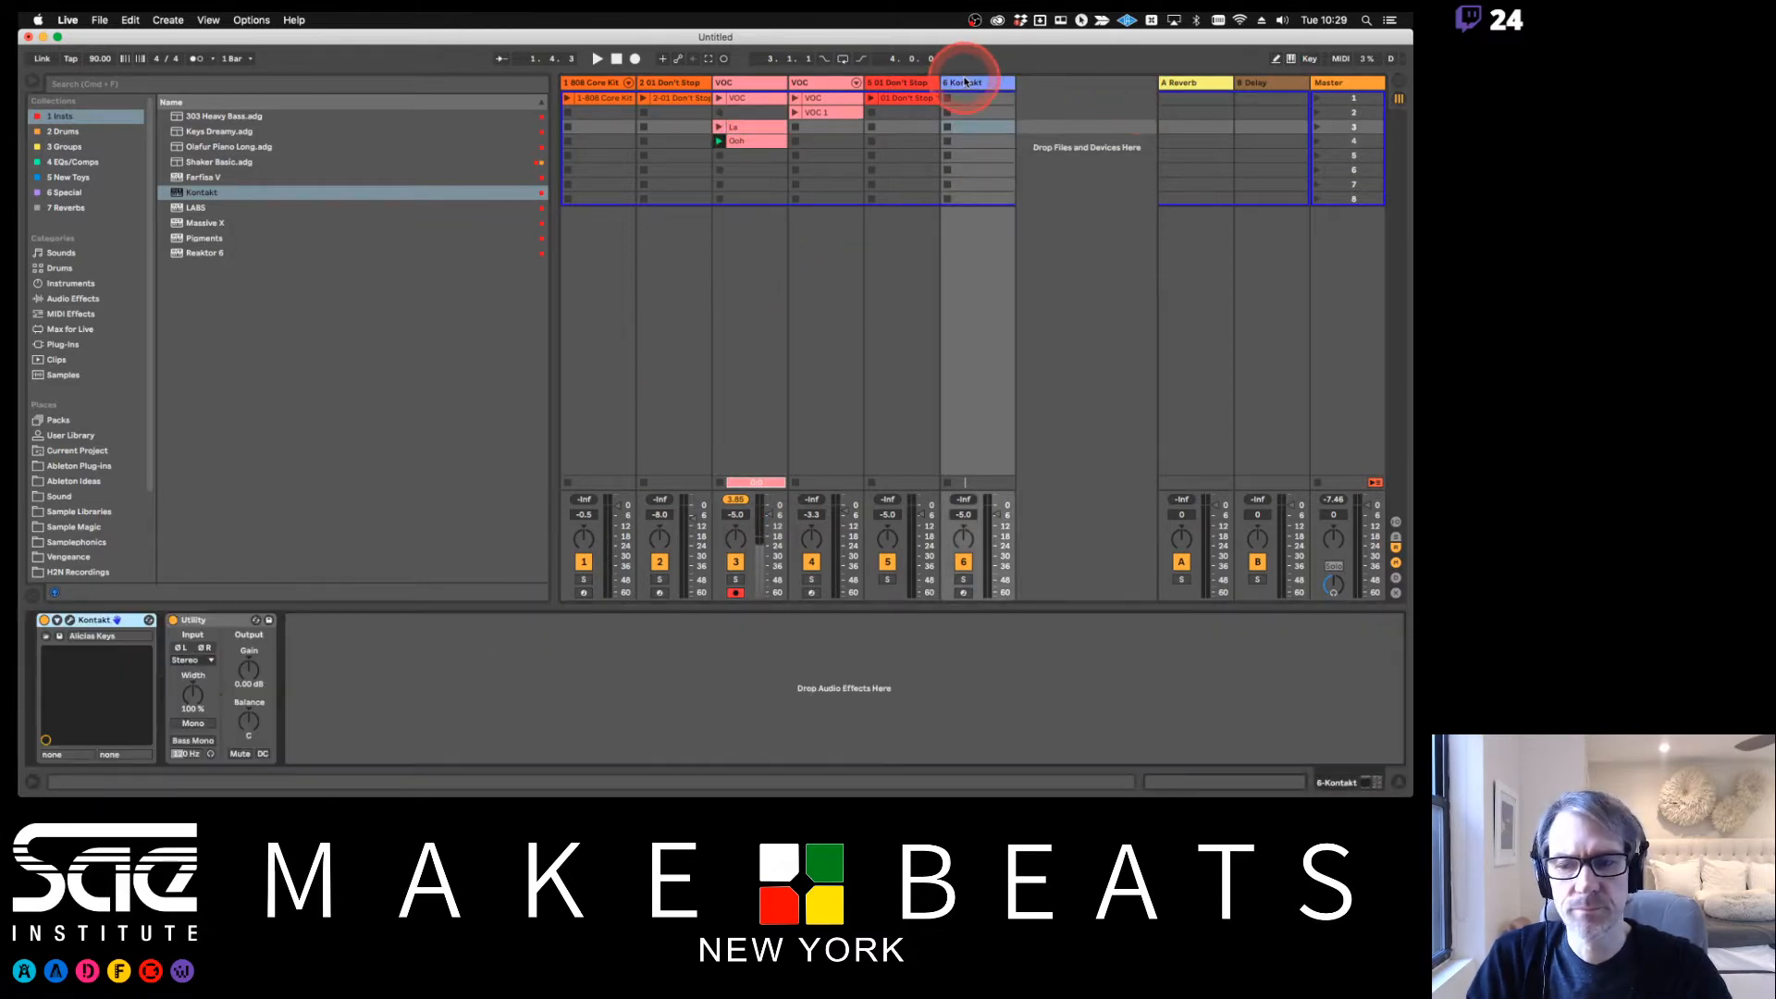
pyautogui.click(71, 620)
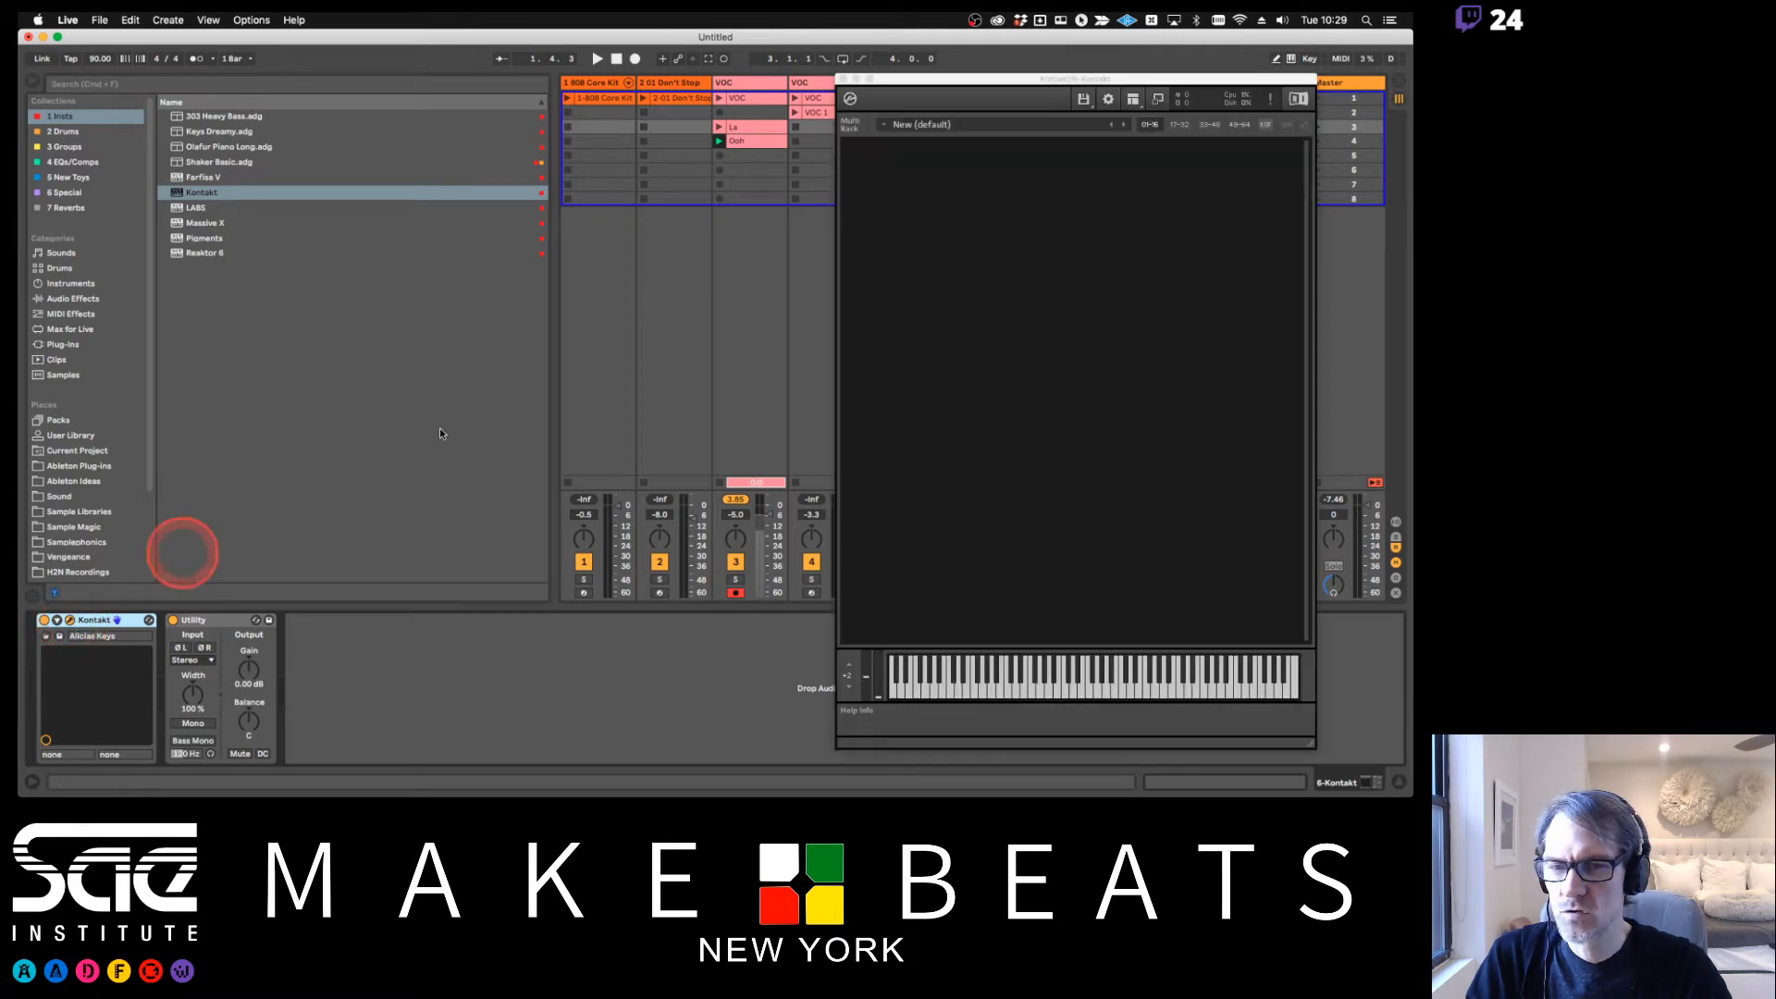
# Load the La clip into the empty Kontakt rack as a new instrument and open that instrument for editing
pyautogui.click(933, 81)
pyautogui.moveTo(932, 81); pyautogui.dragTo(964, 63)
pyautogui.moveTo(740, 128); pyautogui.dragTo(945, 163)
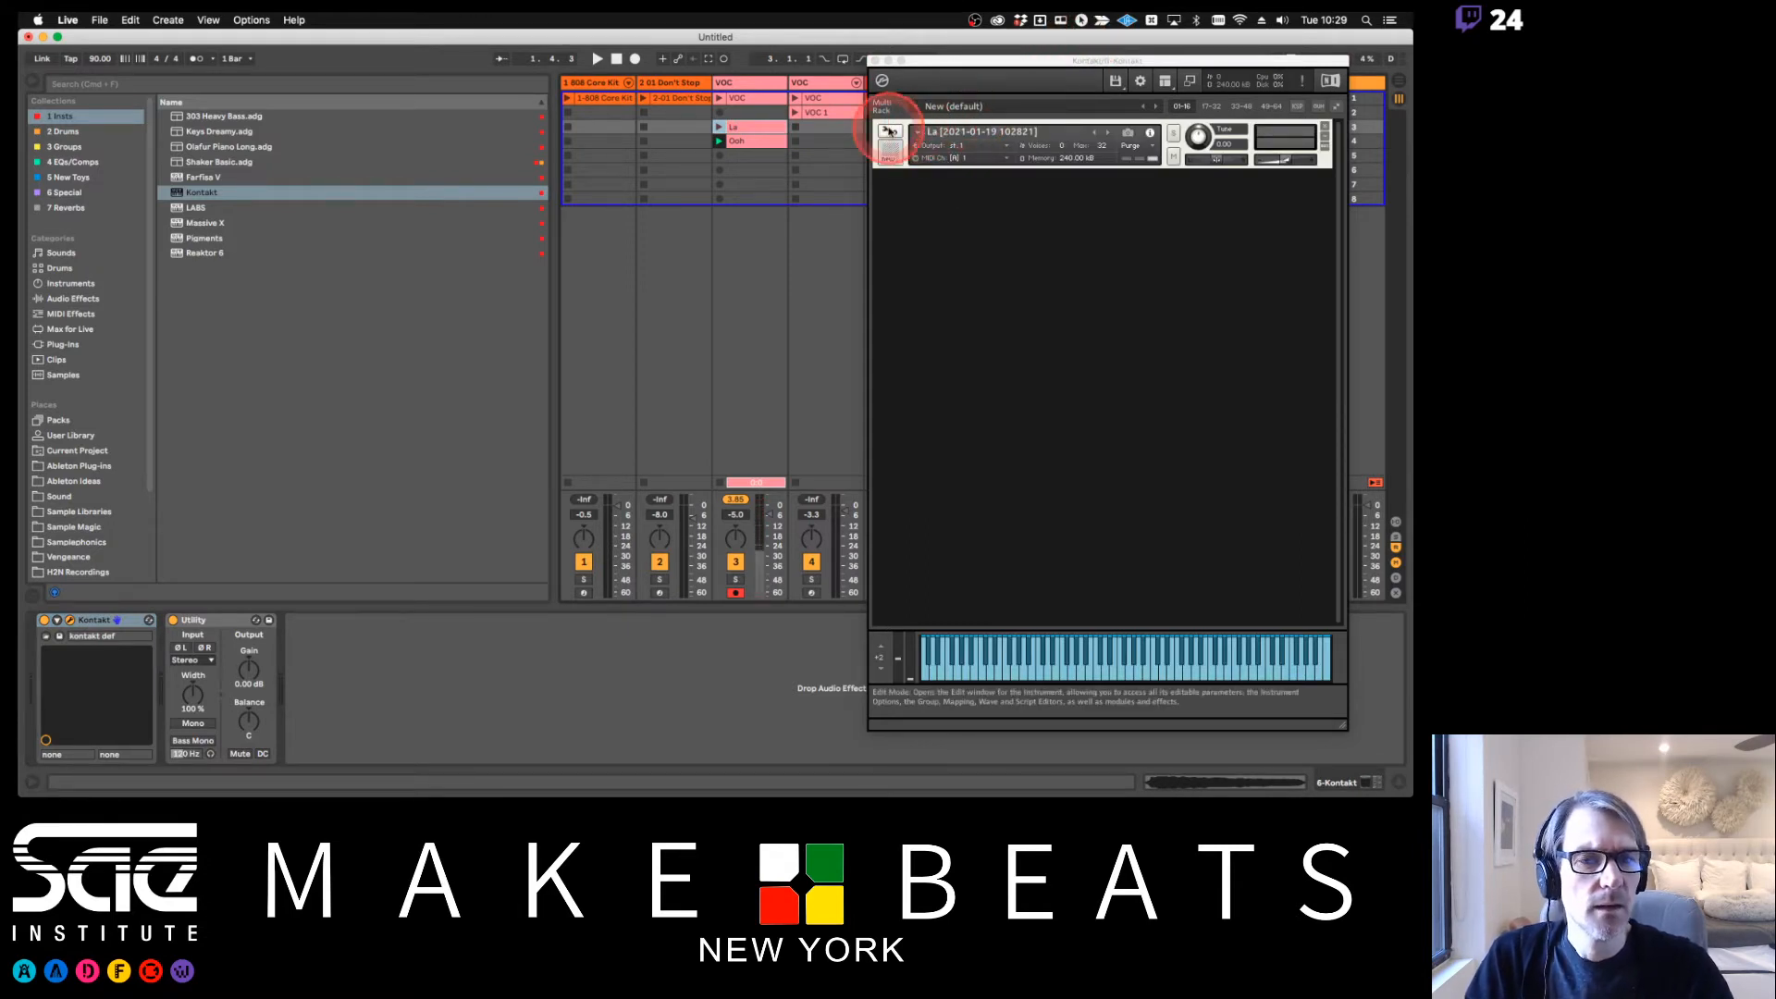
pyautogui.click(888, 132)
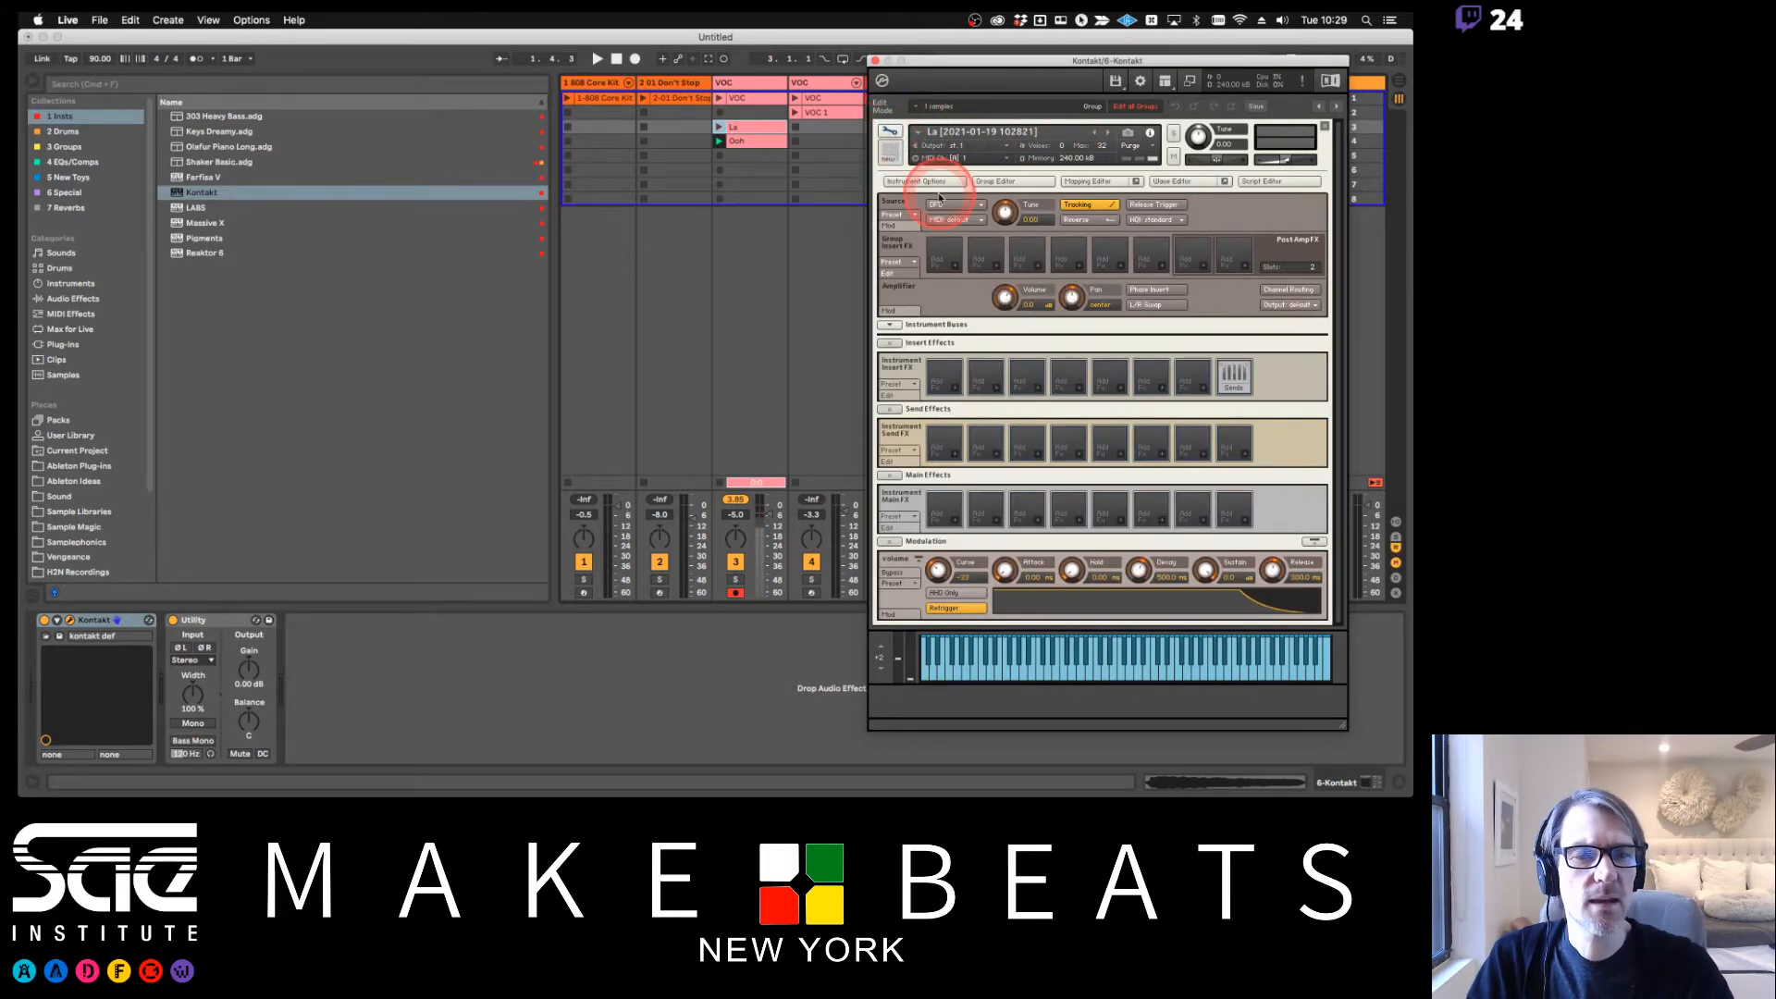
# Switch to the 37 Sampling Introduction PDF in Preview and review the Kontakt notes on its editors and sampler modes
pyautogui.press('super+Tab')
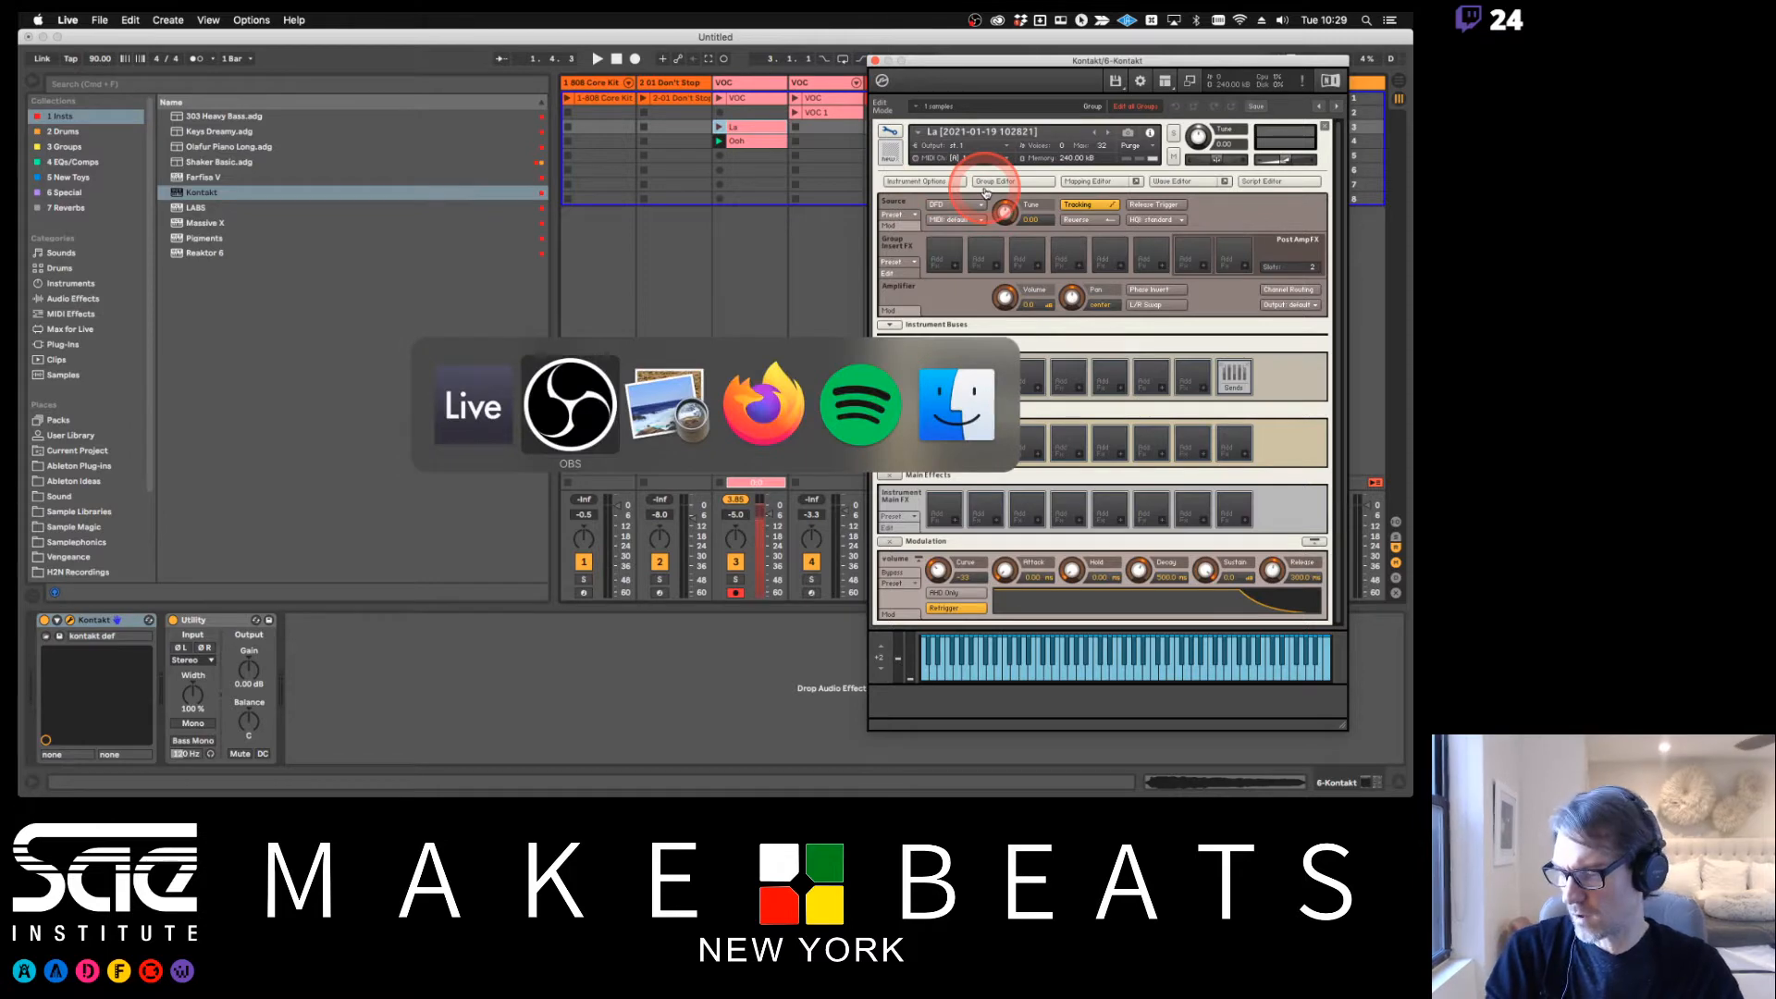
pyautogui.press('super+Tab')
pyautogui.press('super+Tab')
pyautogui.press('super+Tab')
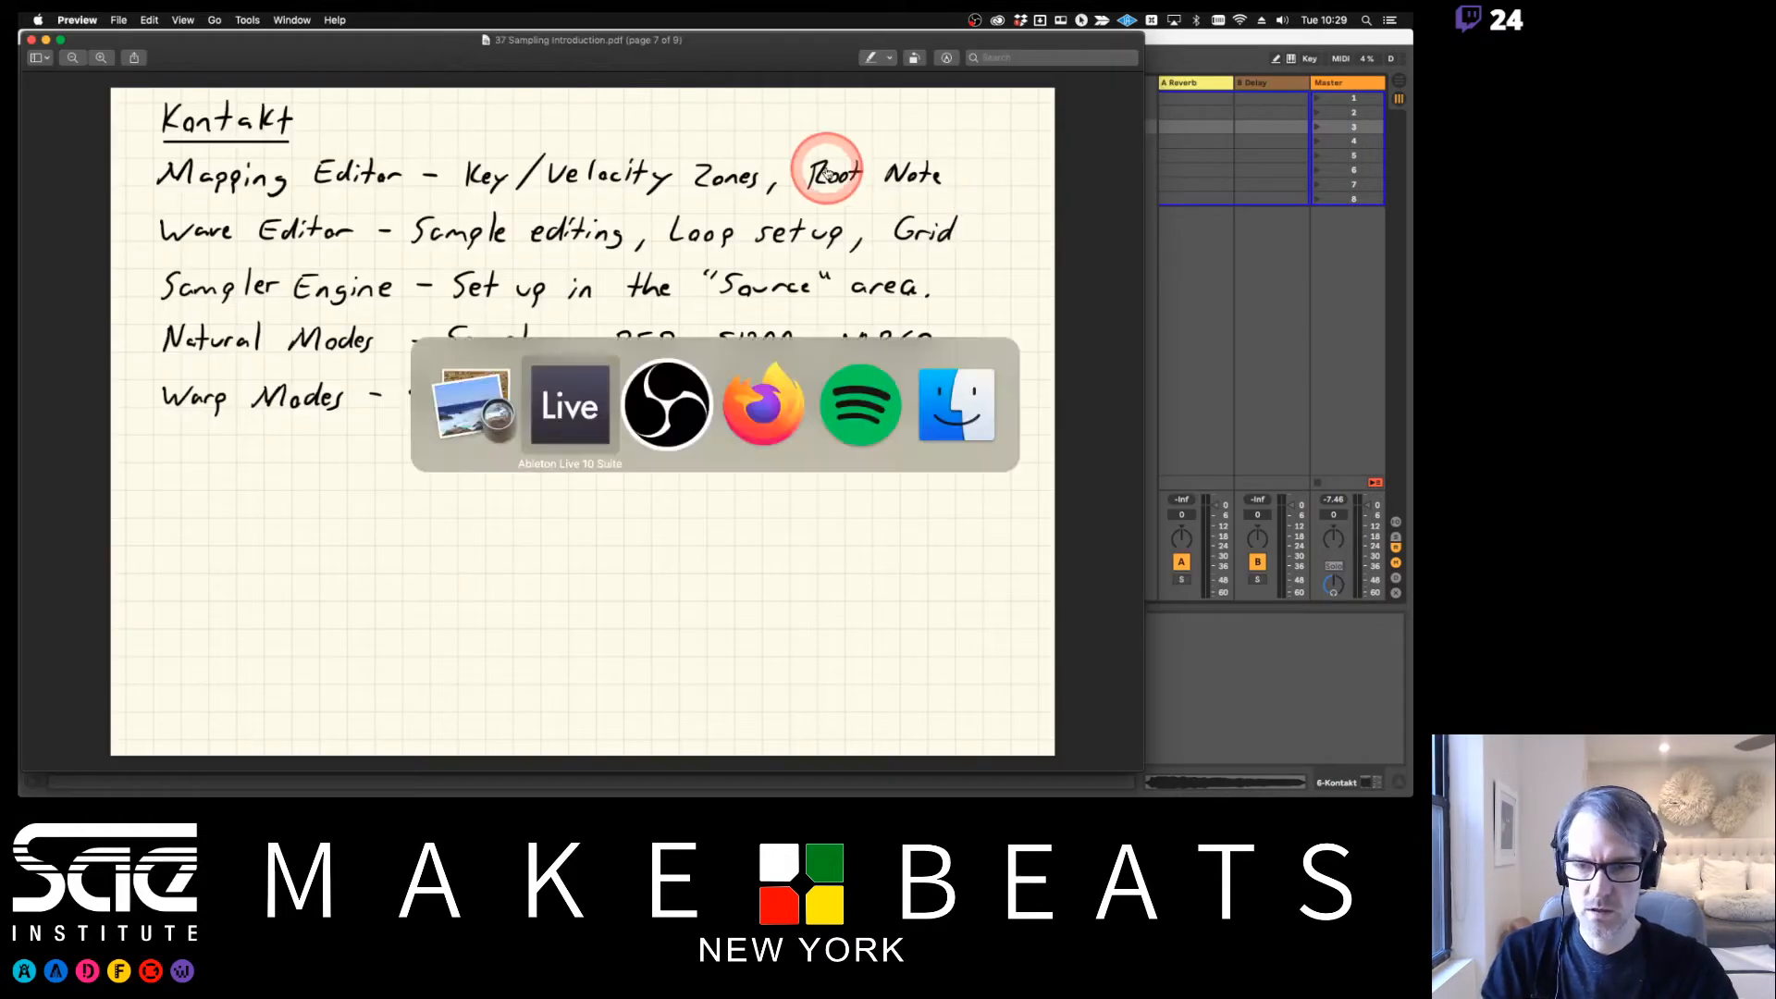
pyautogui.press('super+Tab')
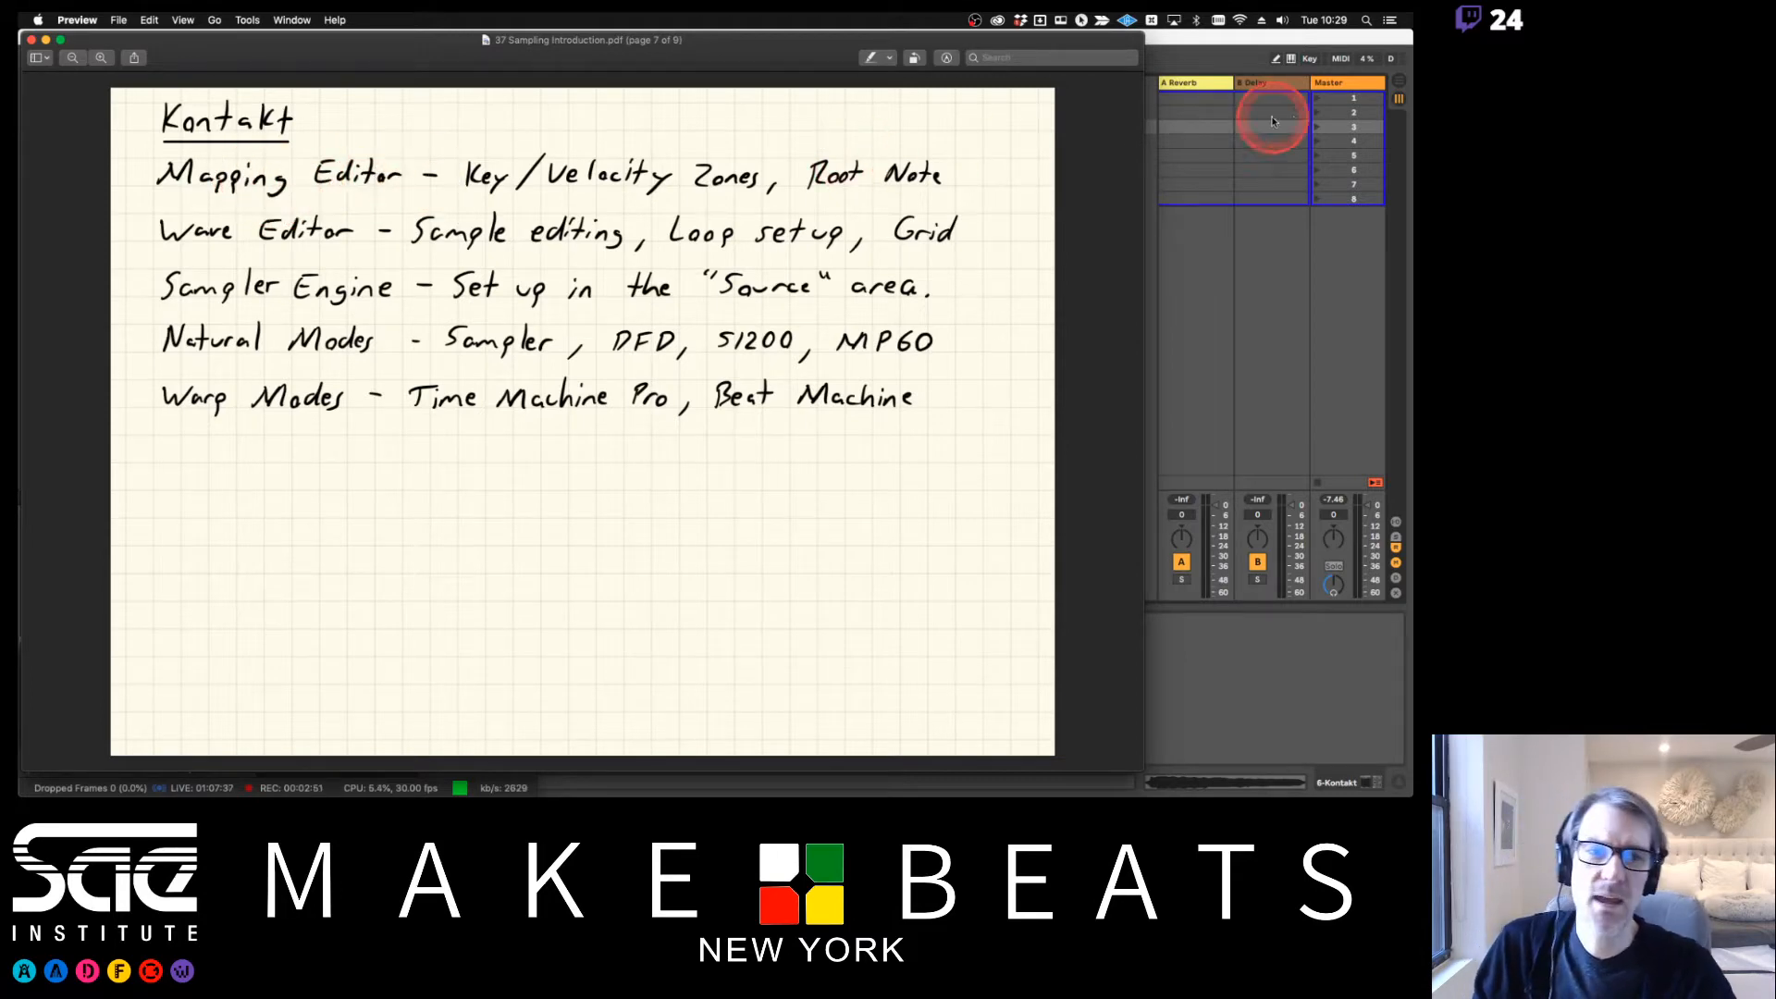
# Return to Ableton Live and reopen the La instrument for editing in the repositioned Kontakt window
pyautogui.click(1243, 41)
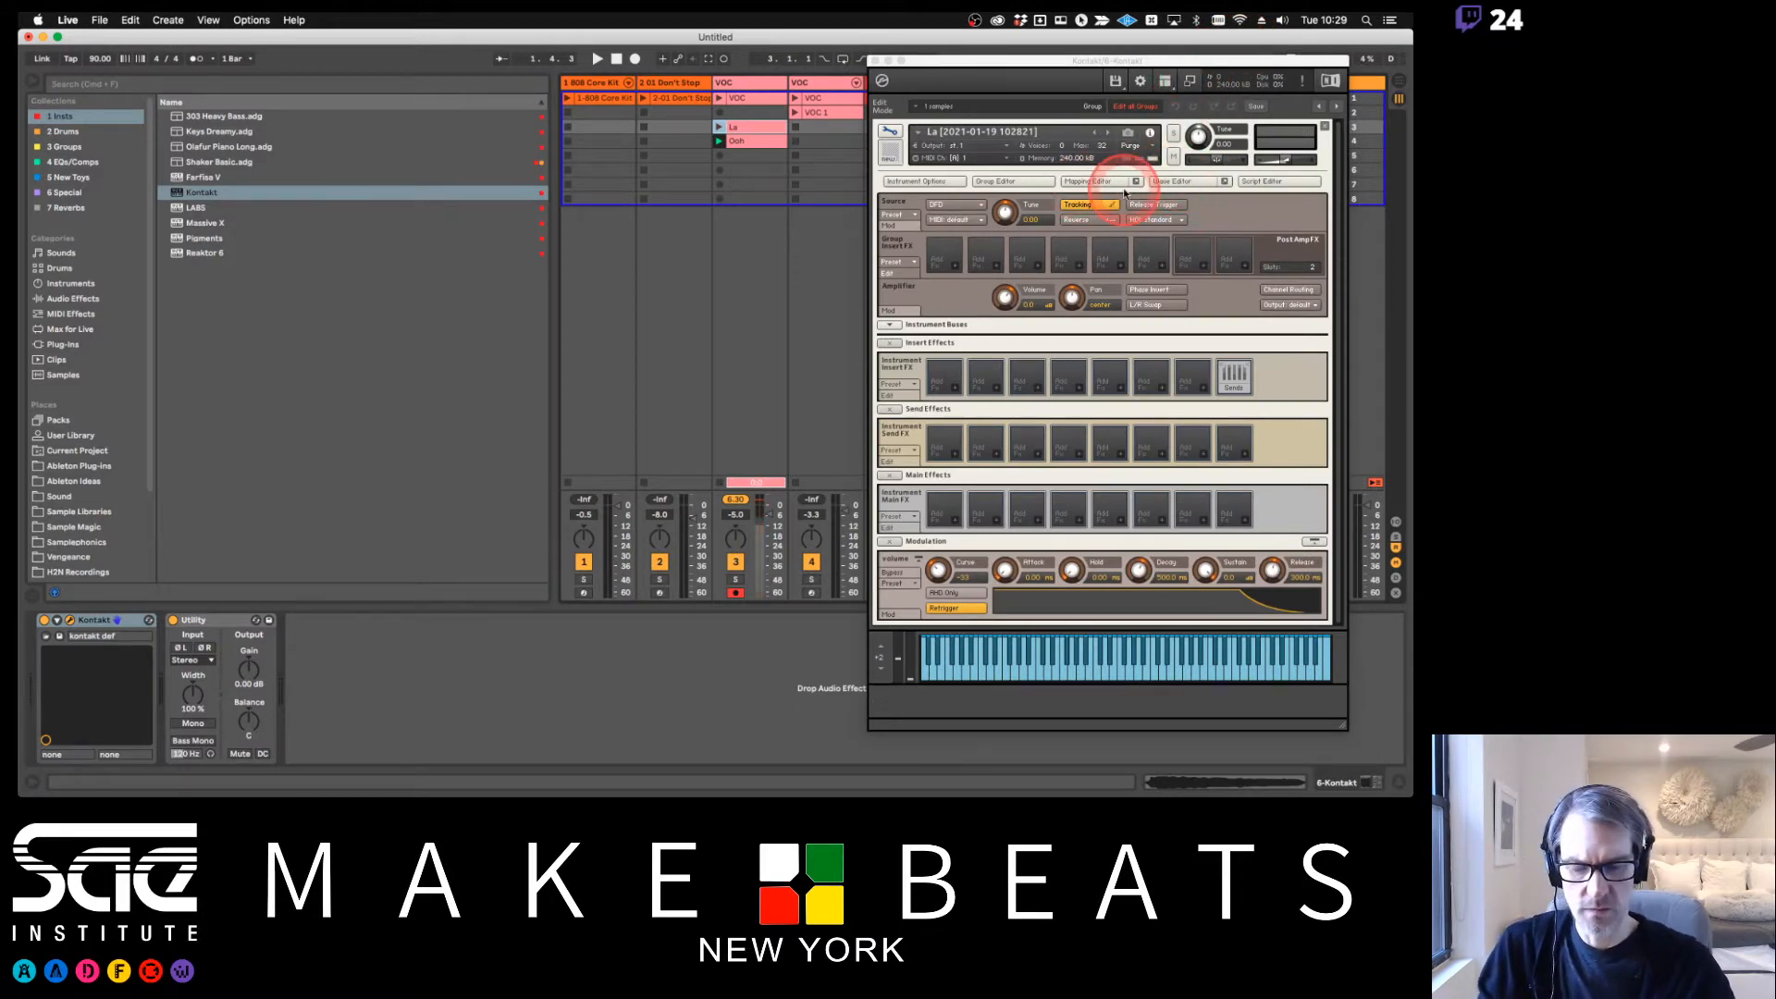
pyautogui.click(896, 132)
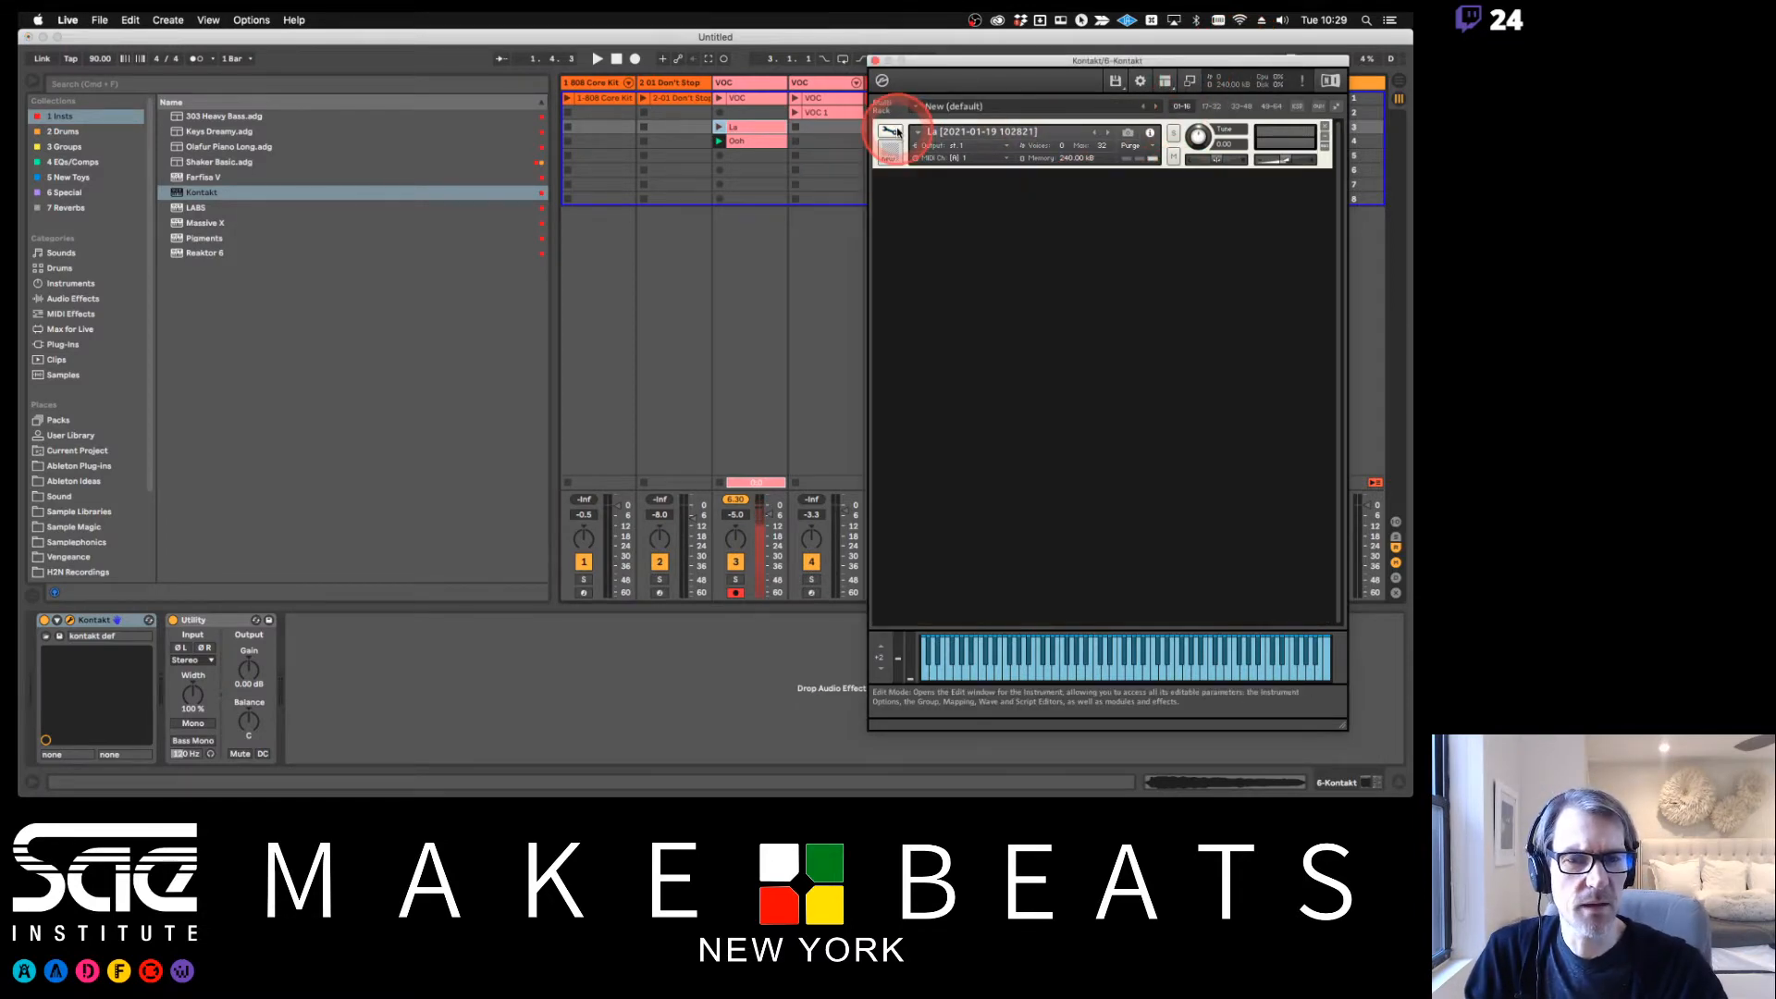
pyautogui.click(895, 133)
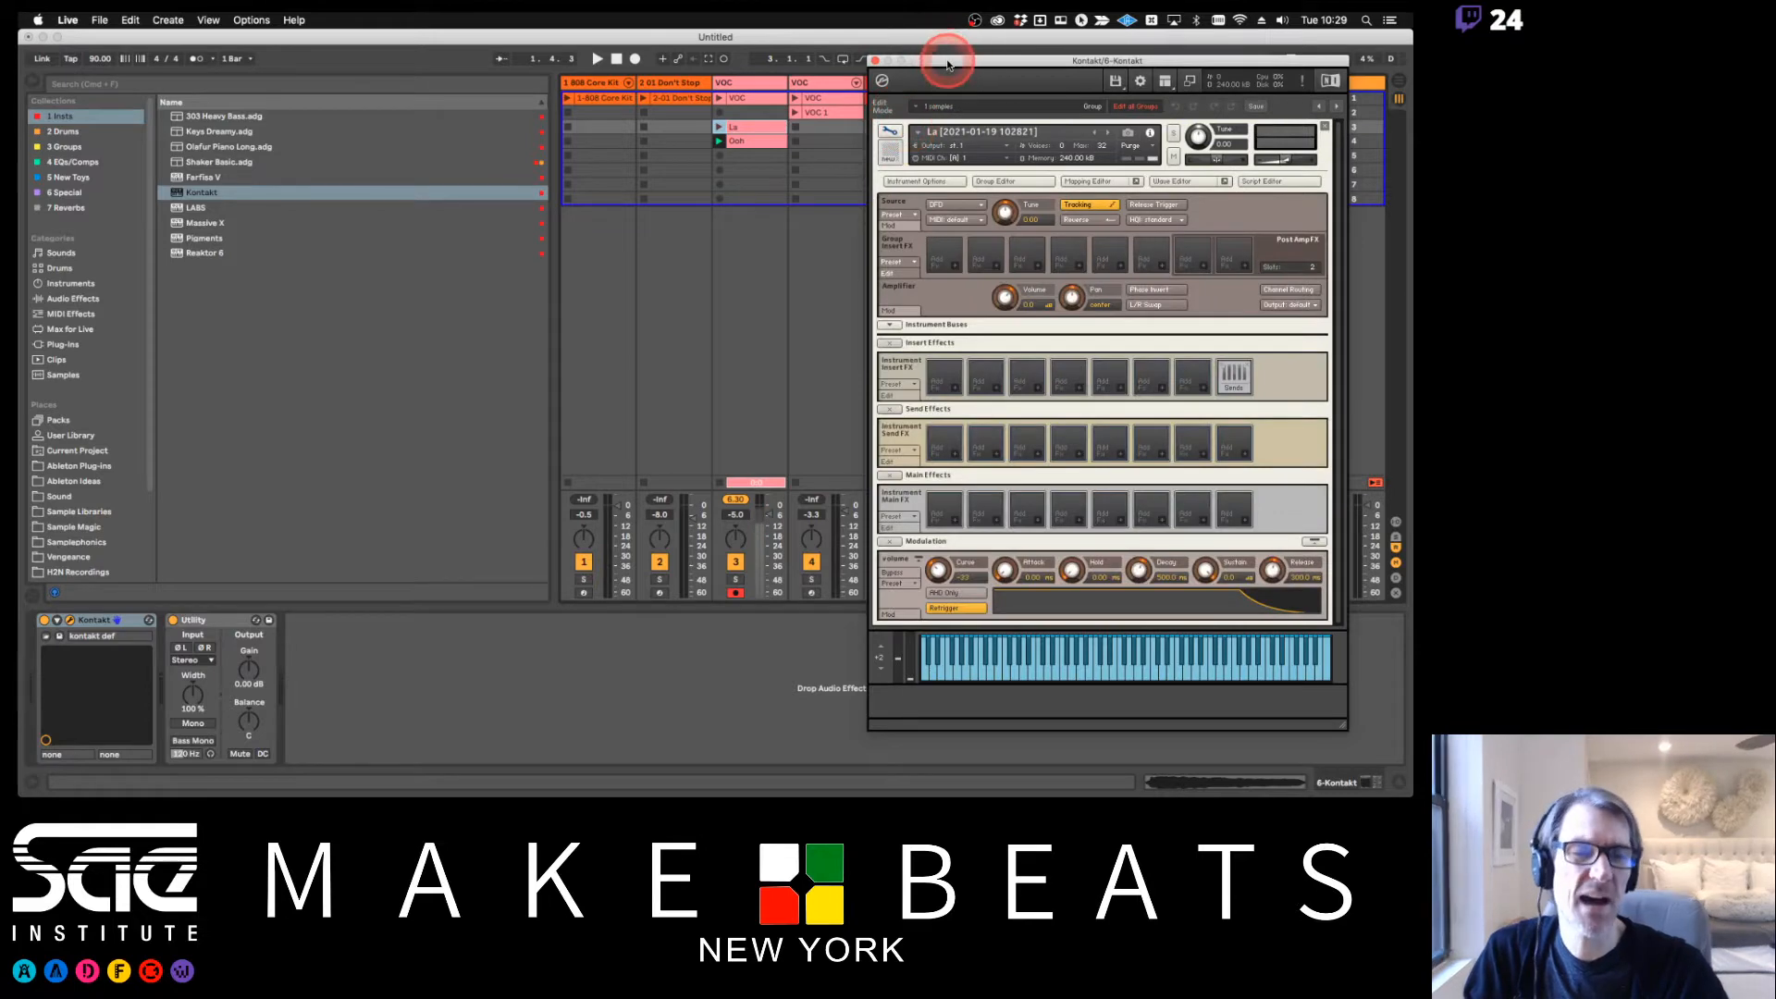
pyautogui.moveTo(951, 58); pyautogui.dragTo(870, 65)
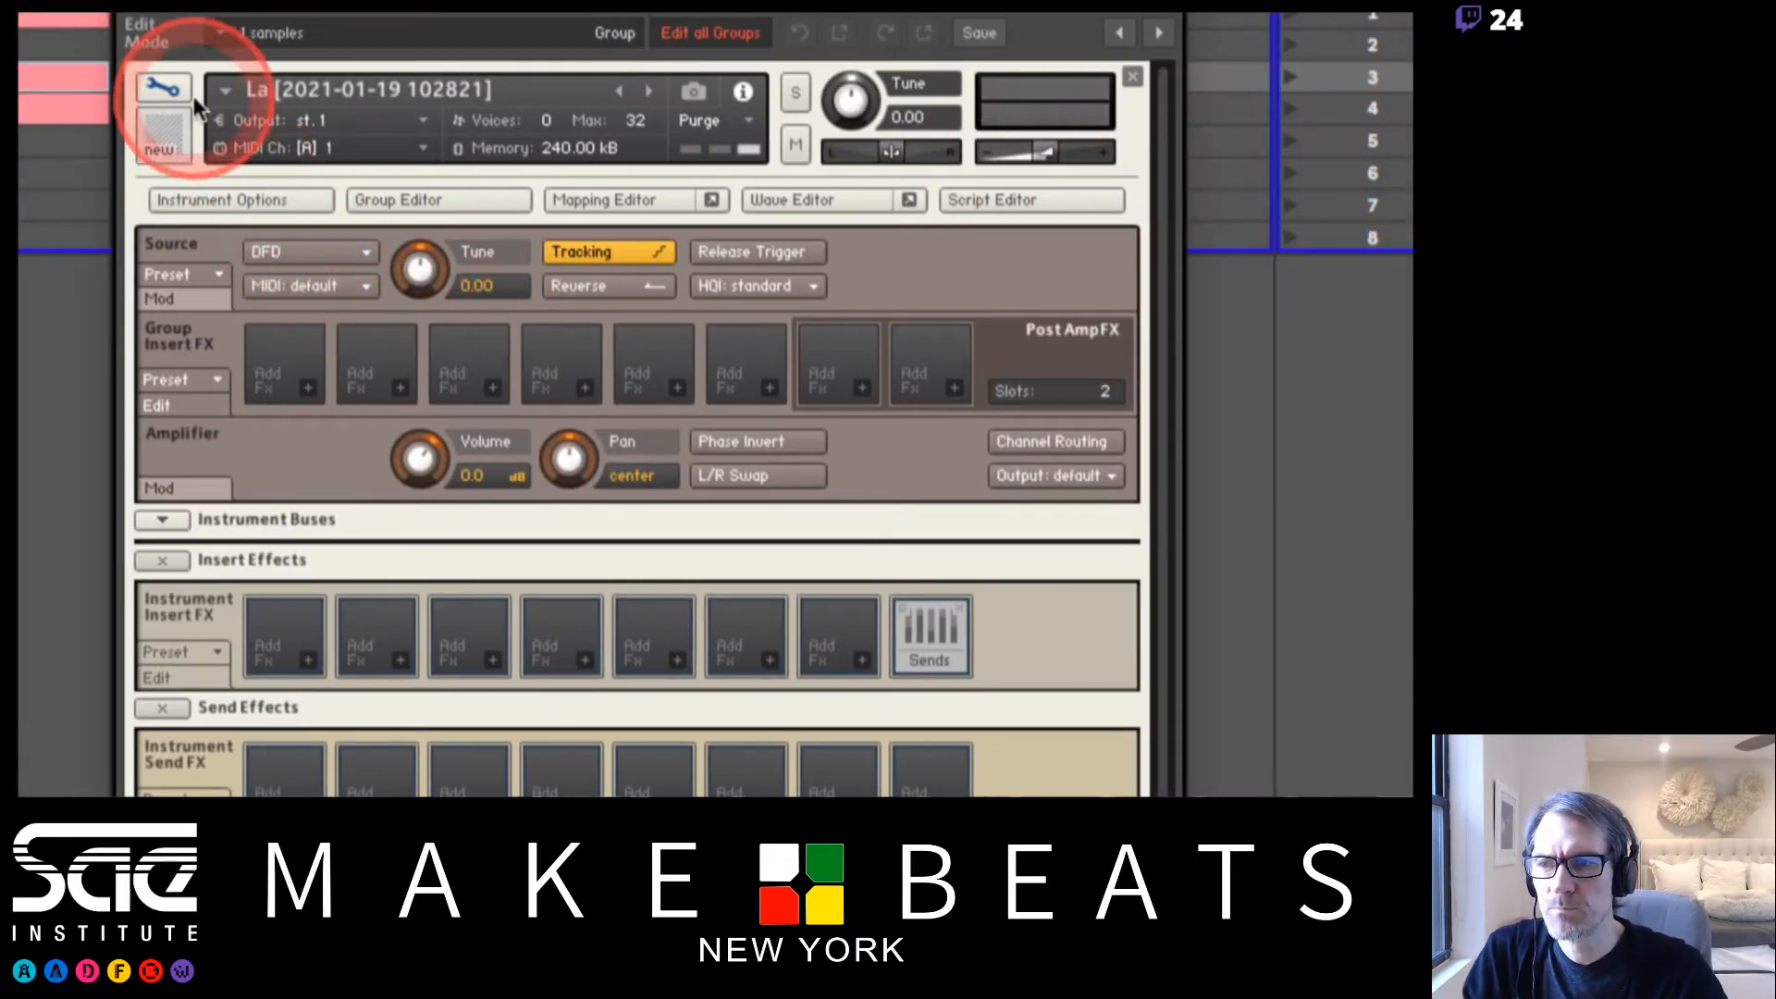
# Examine the La instrument in the Mapping Editor and the Wave Editor, and return to the Mapping Editor
pyautogui.click(583, 199)
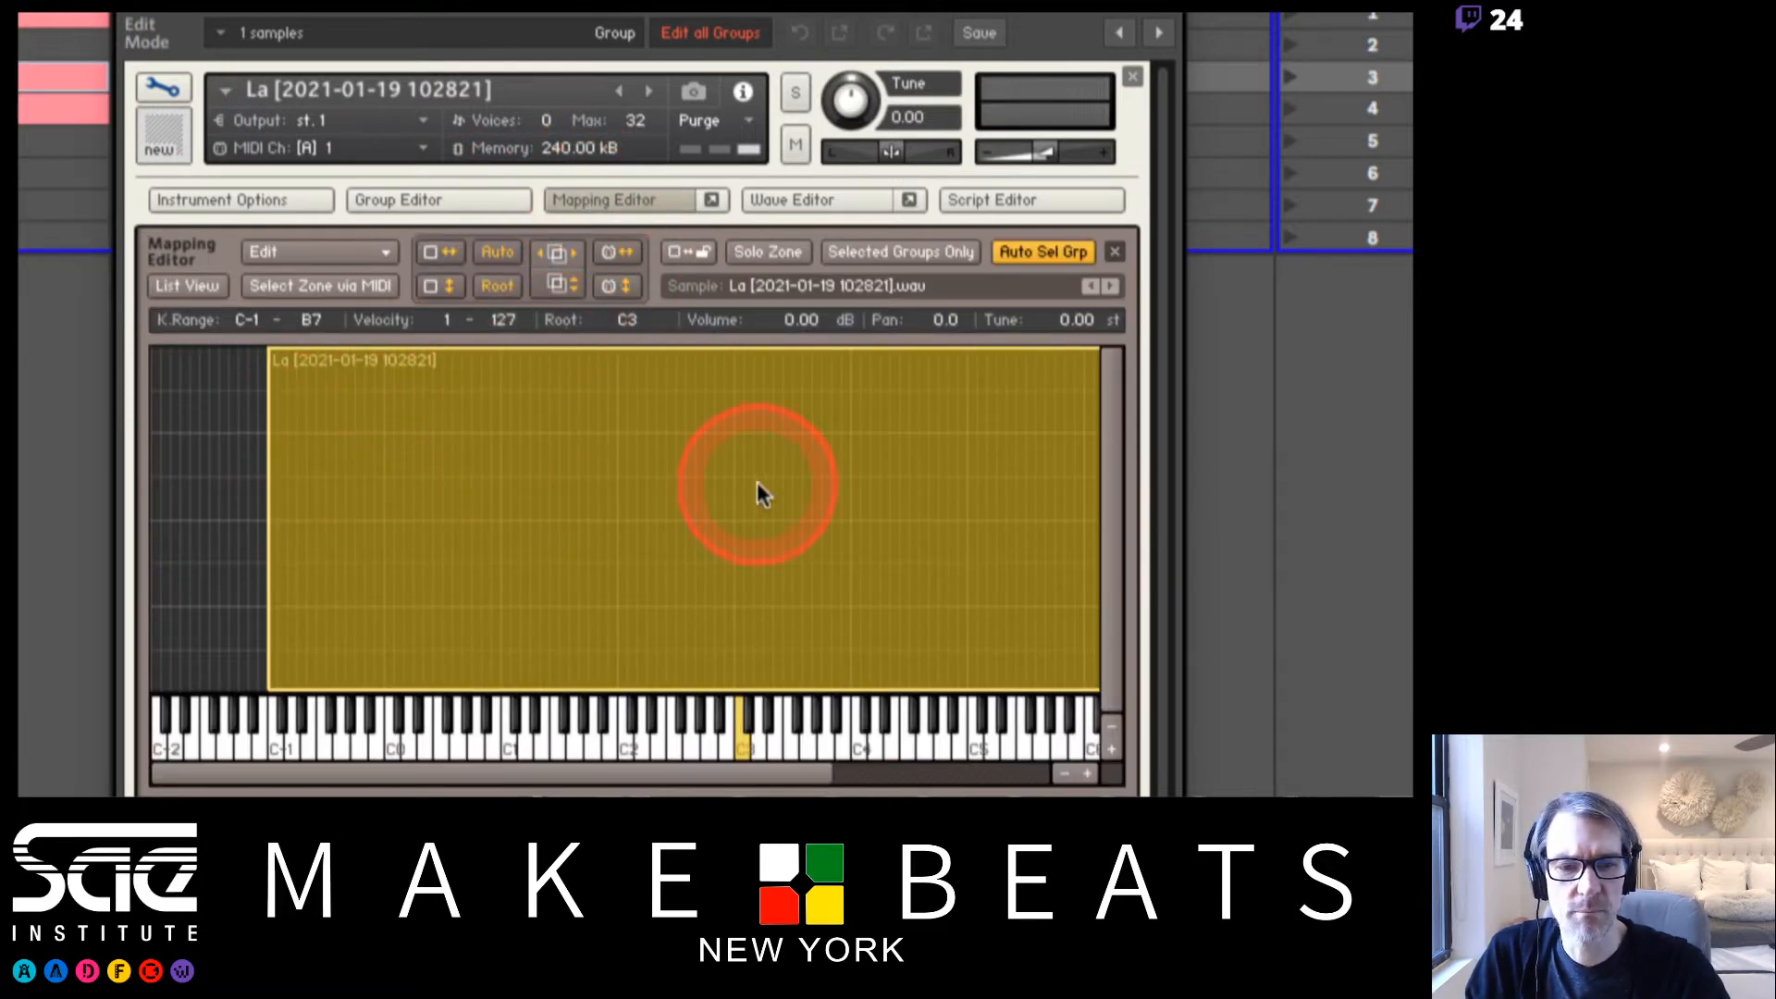
pyautogui.click(786, 198)
pyautogui.click(636, 200)
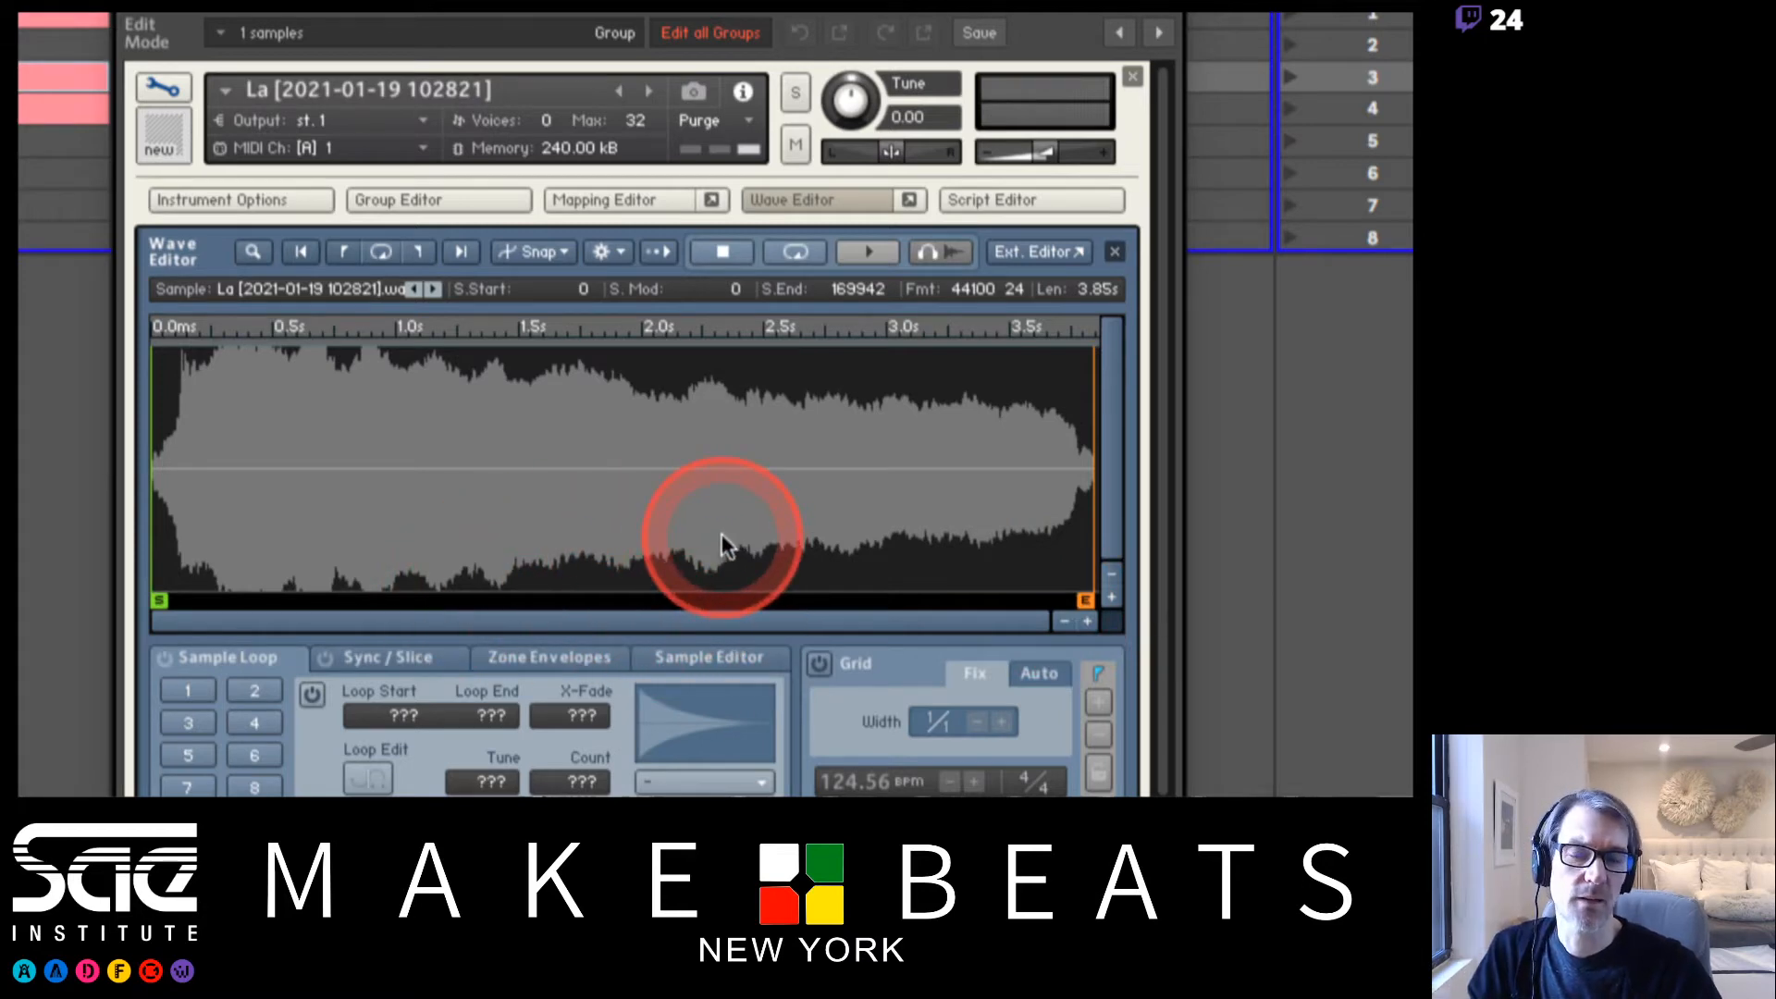
pyautogui.click(777, 211)
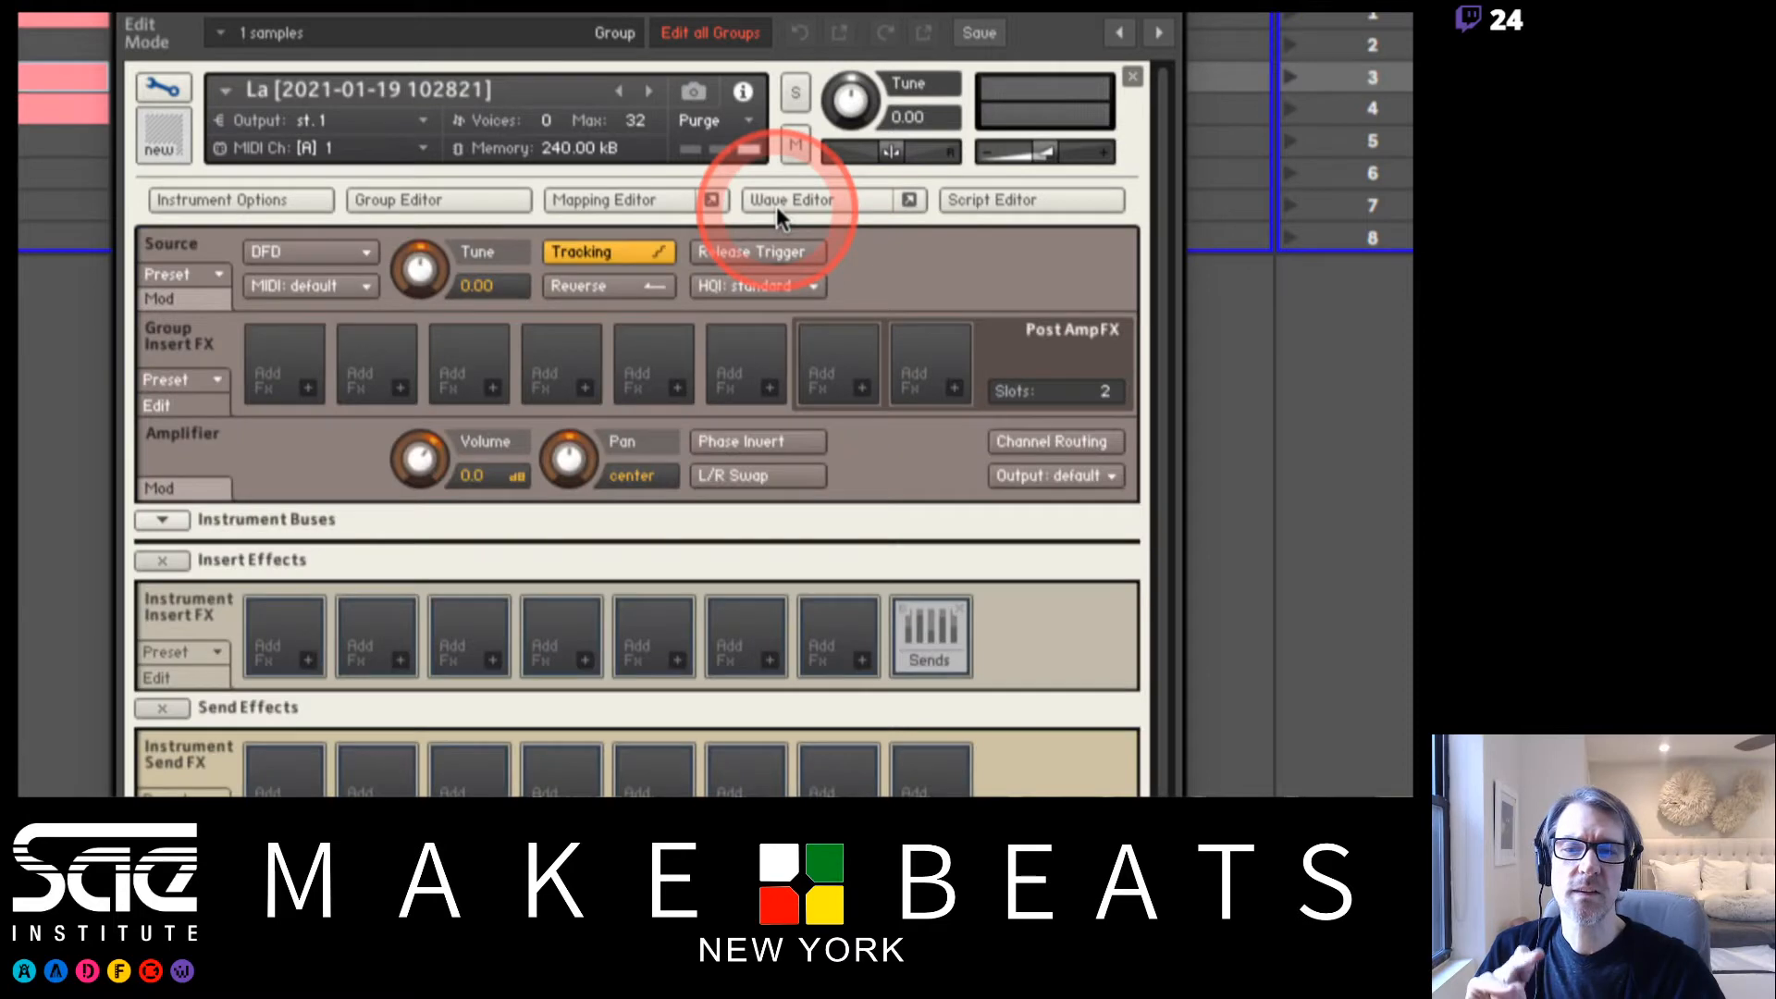
pyautogui.click(643, 204)
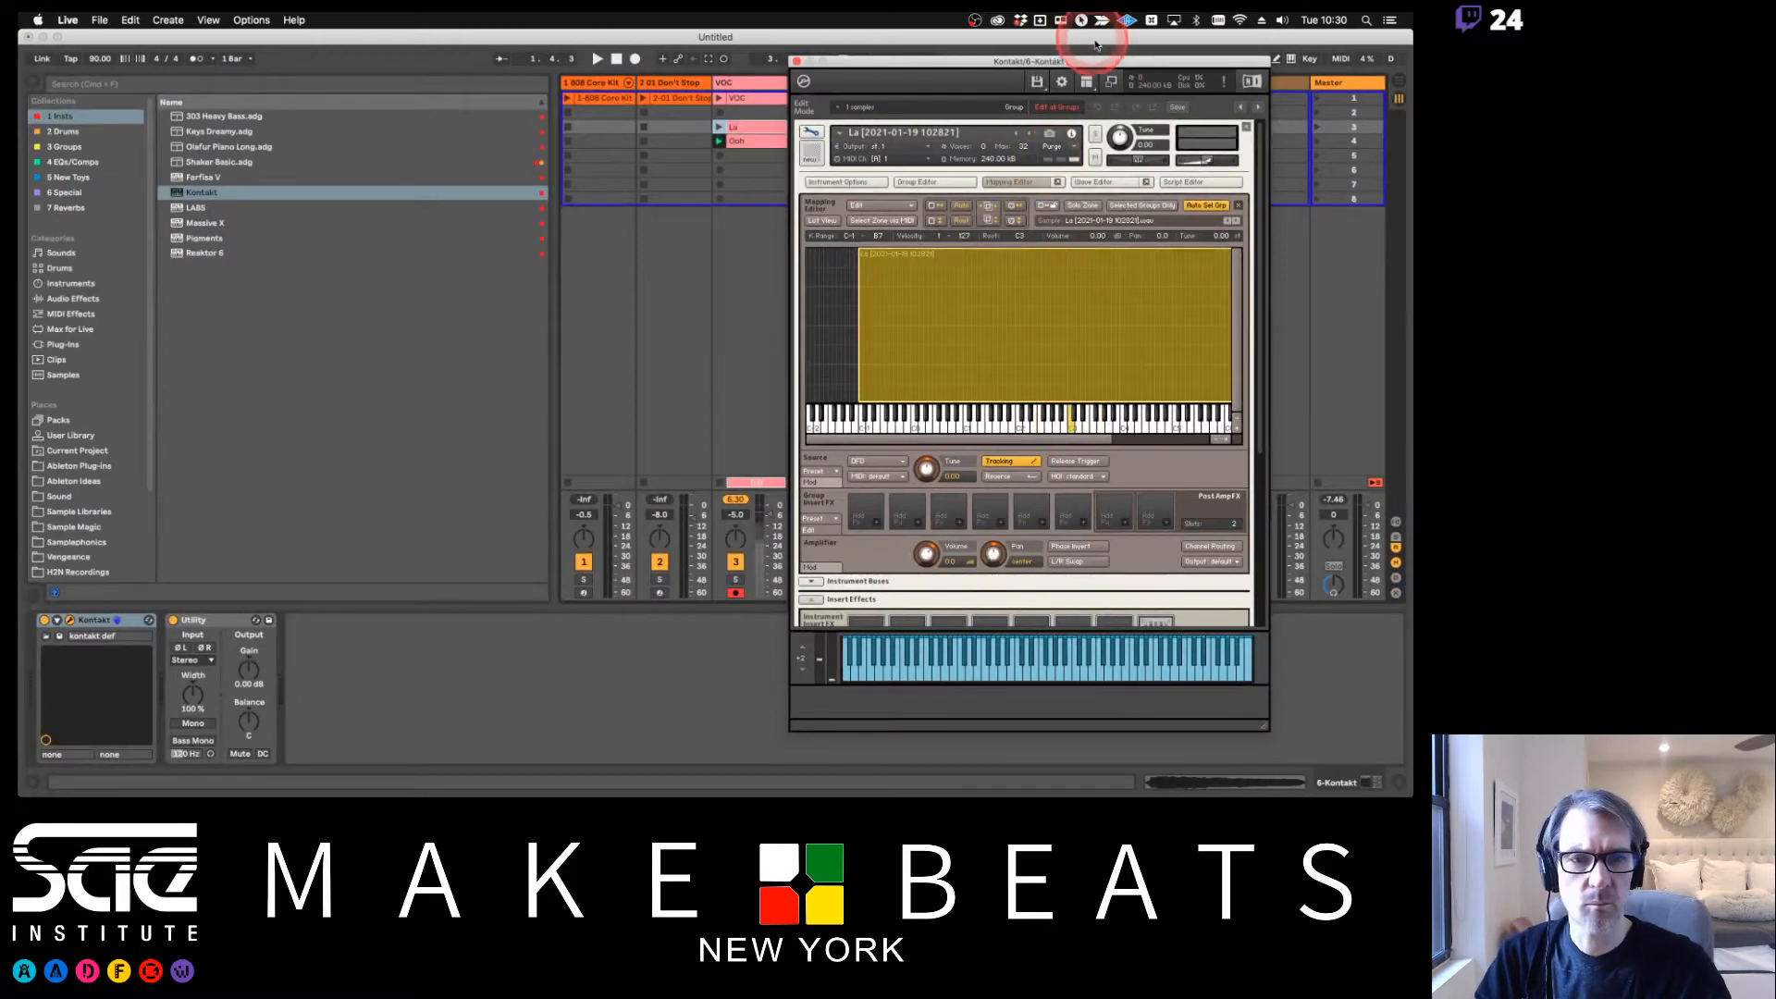
# Uncover the session's track controls, arm the 6 Kontakt track, and bring the Kontakt window back into working position
pyautogui.click(719, 483)
pyautogui.moveTo(999, 57); pyautogui.dragTo(493, 82)
pyautogui.click(964, 592)
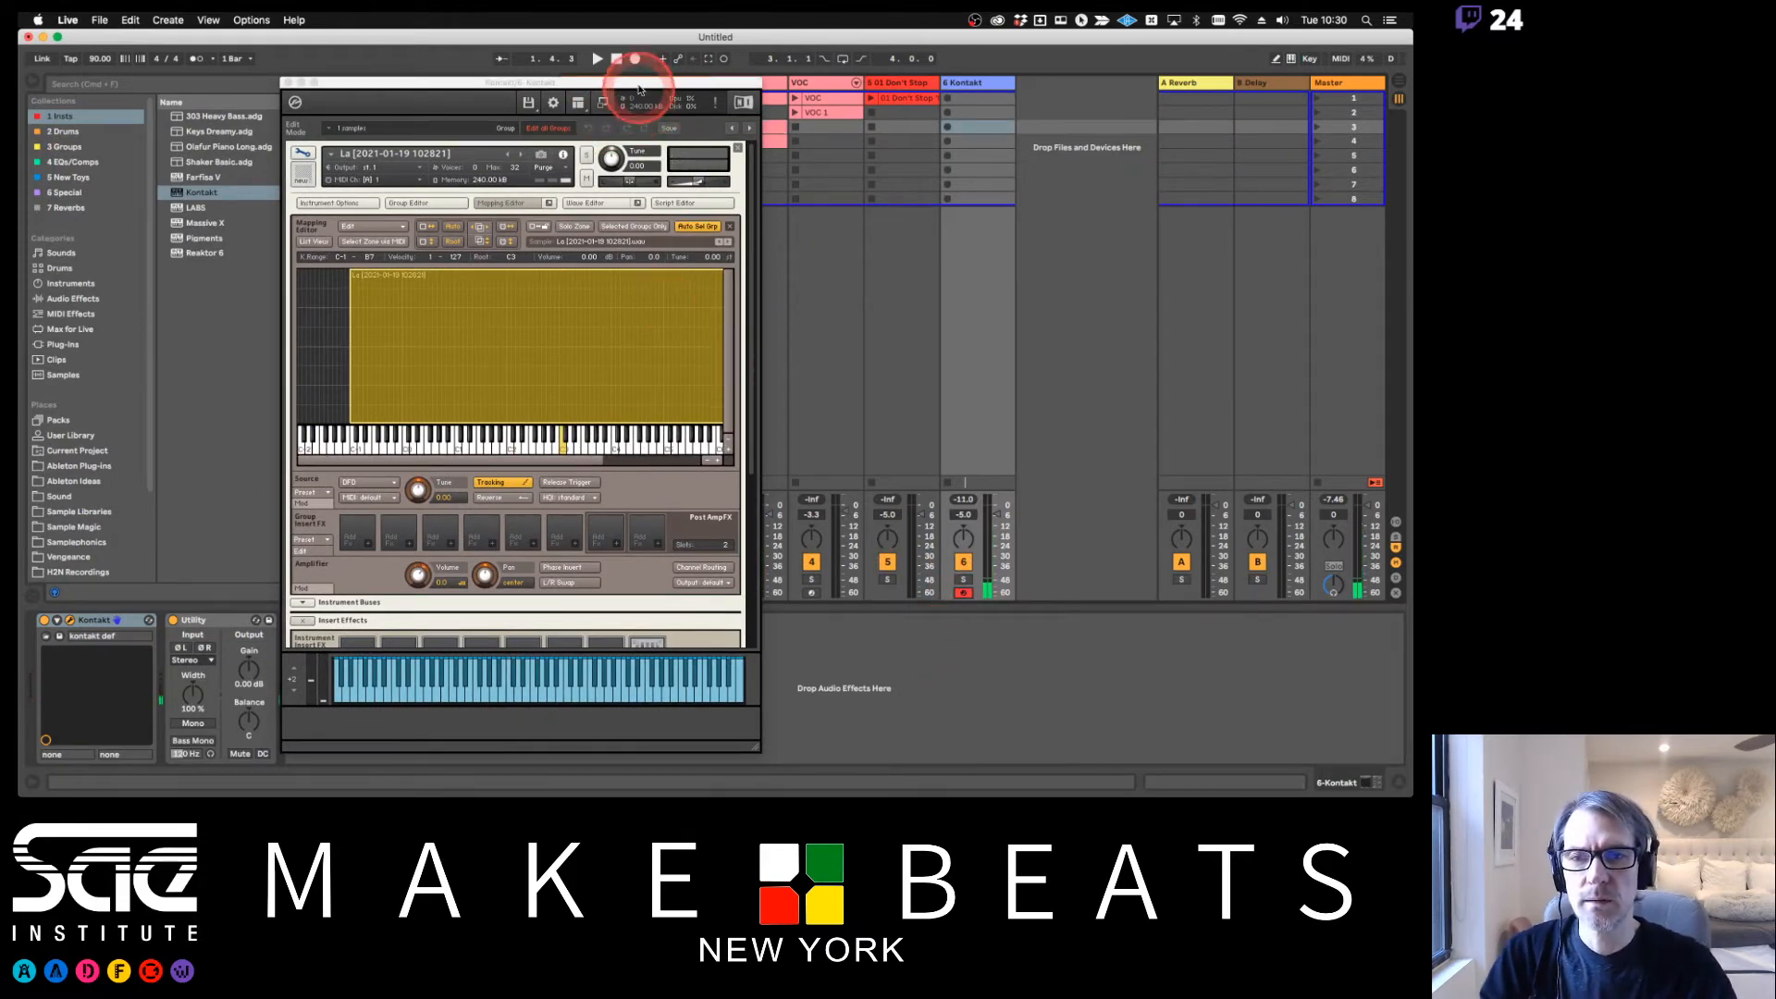
pyautogui.moveTo(624, 84); pyautogui.dragTo(906, 86)
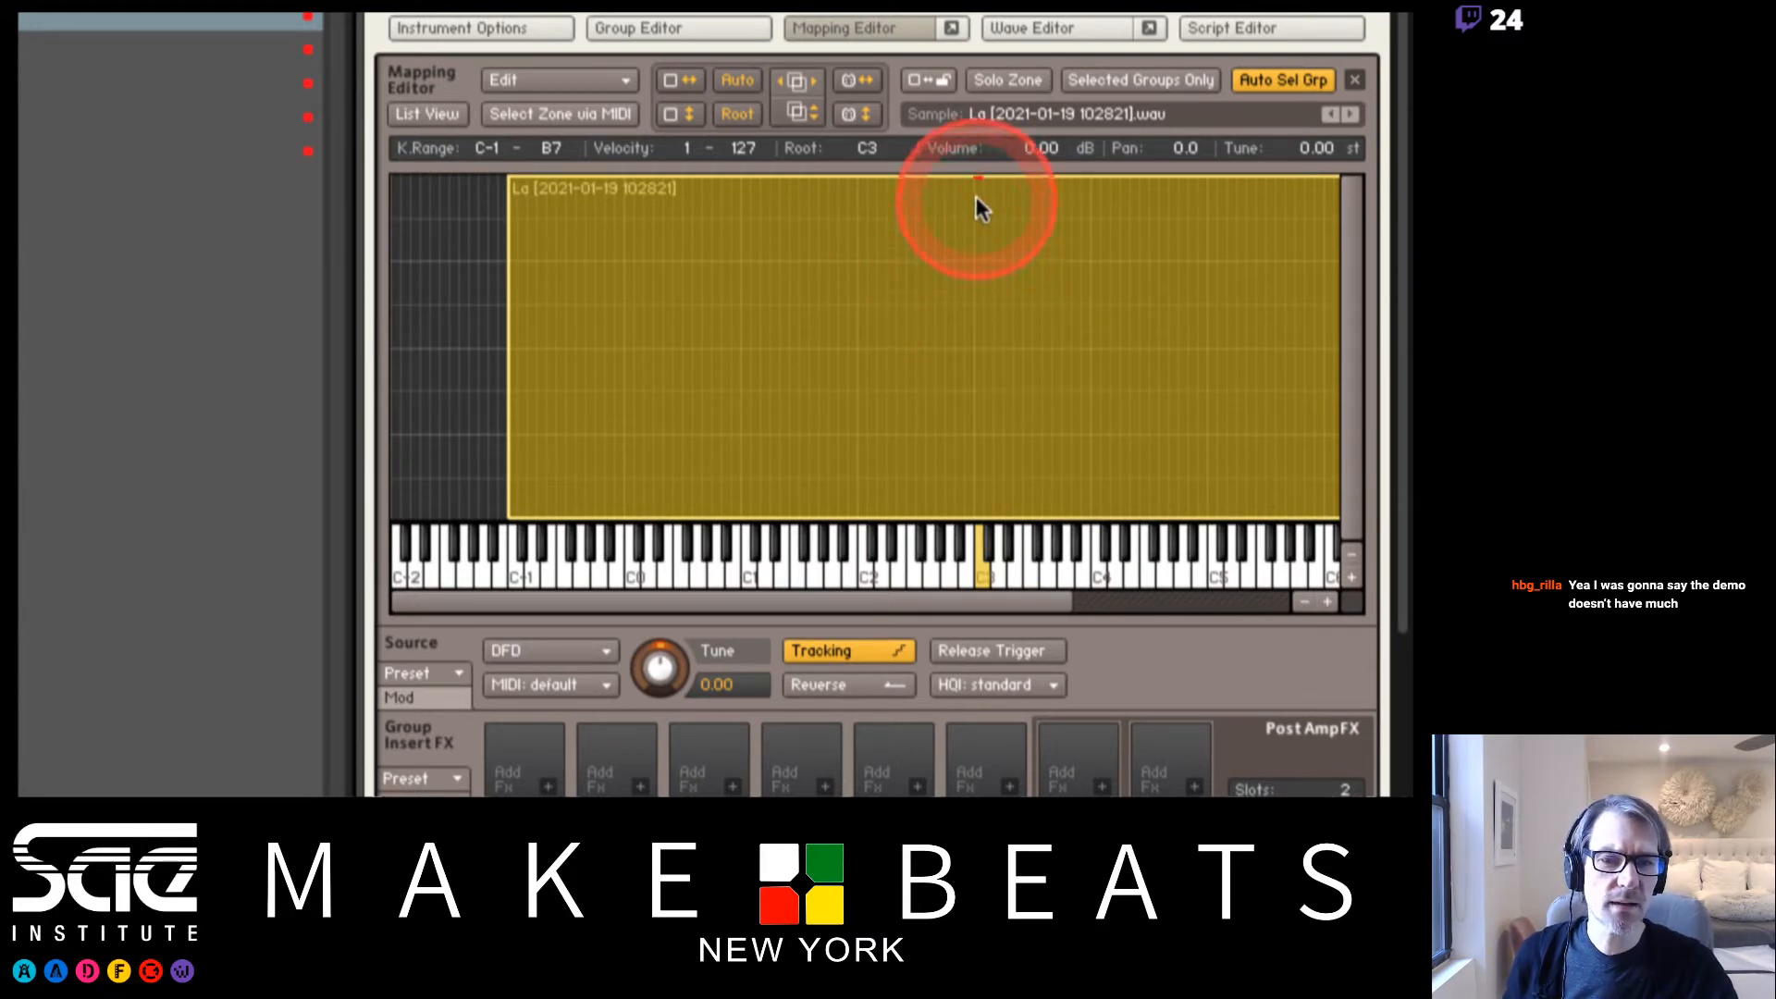
# Narrow the La zone to the key range G2 to G3 and shift it down to C2 to C3 with root F2
pyautogui.click(1001, 331)
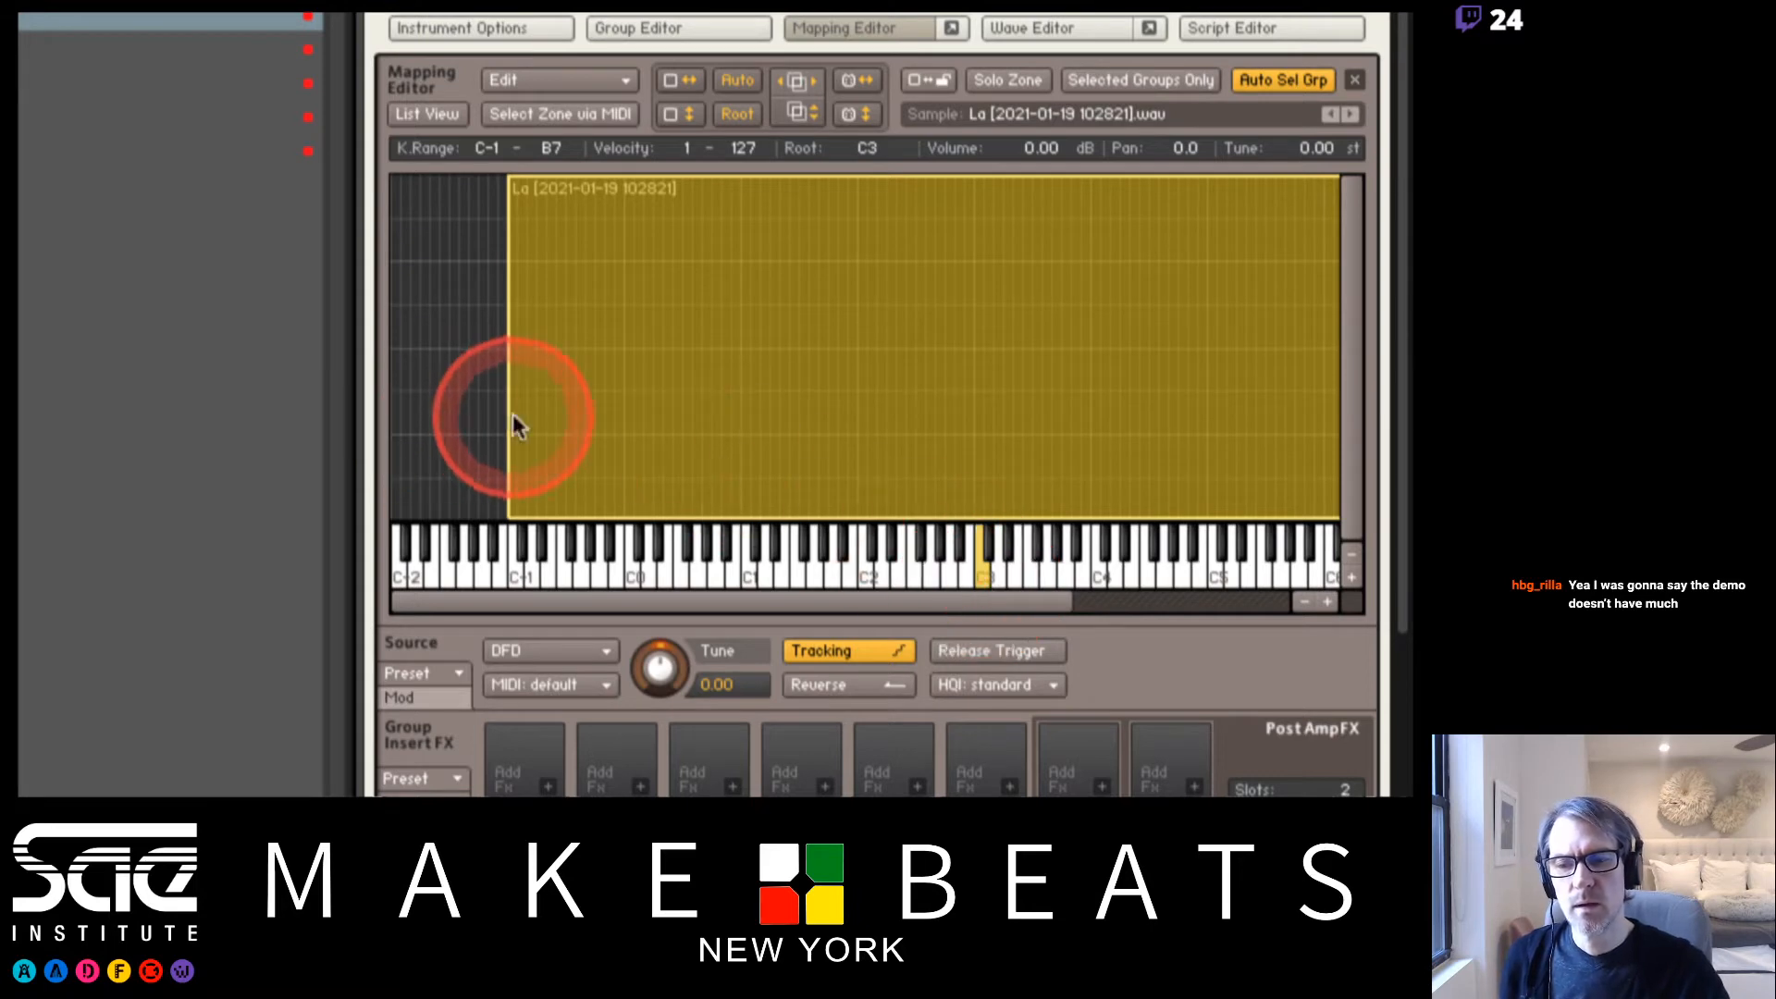
pyautogui.moveTo(511, 415); pyautogui.dragTo(934, 429)
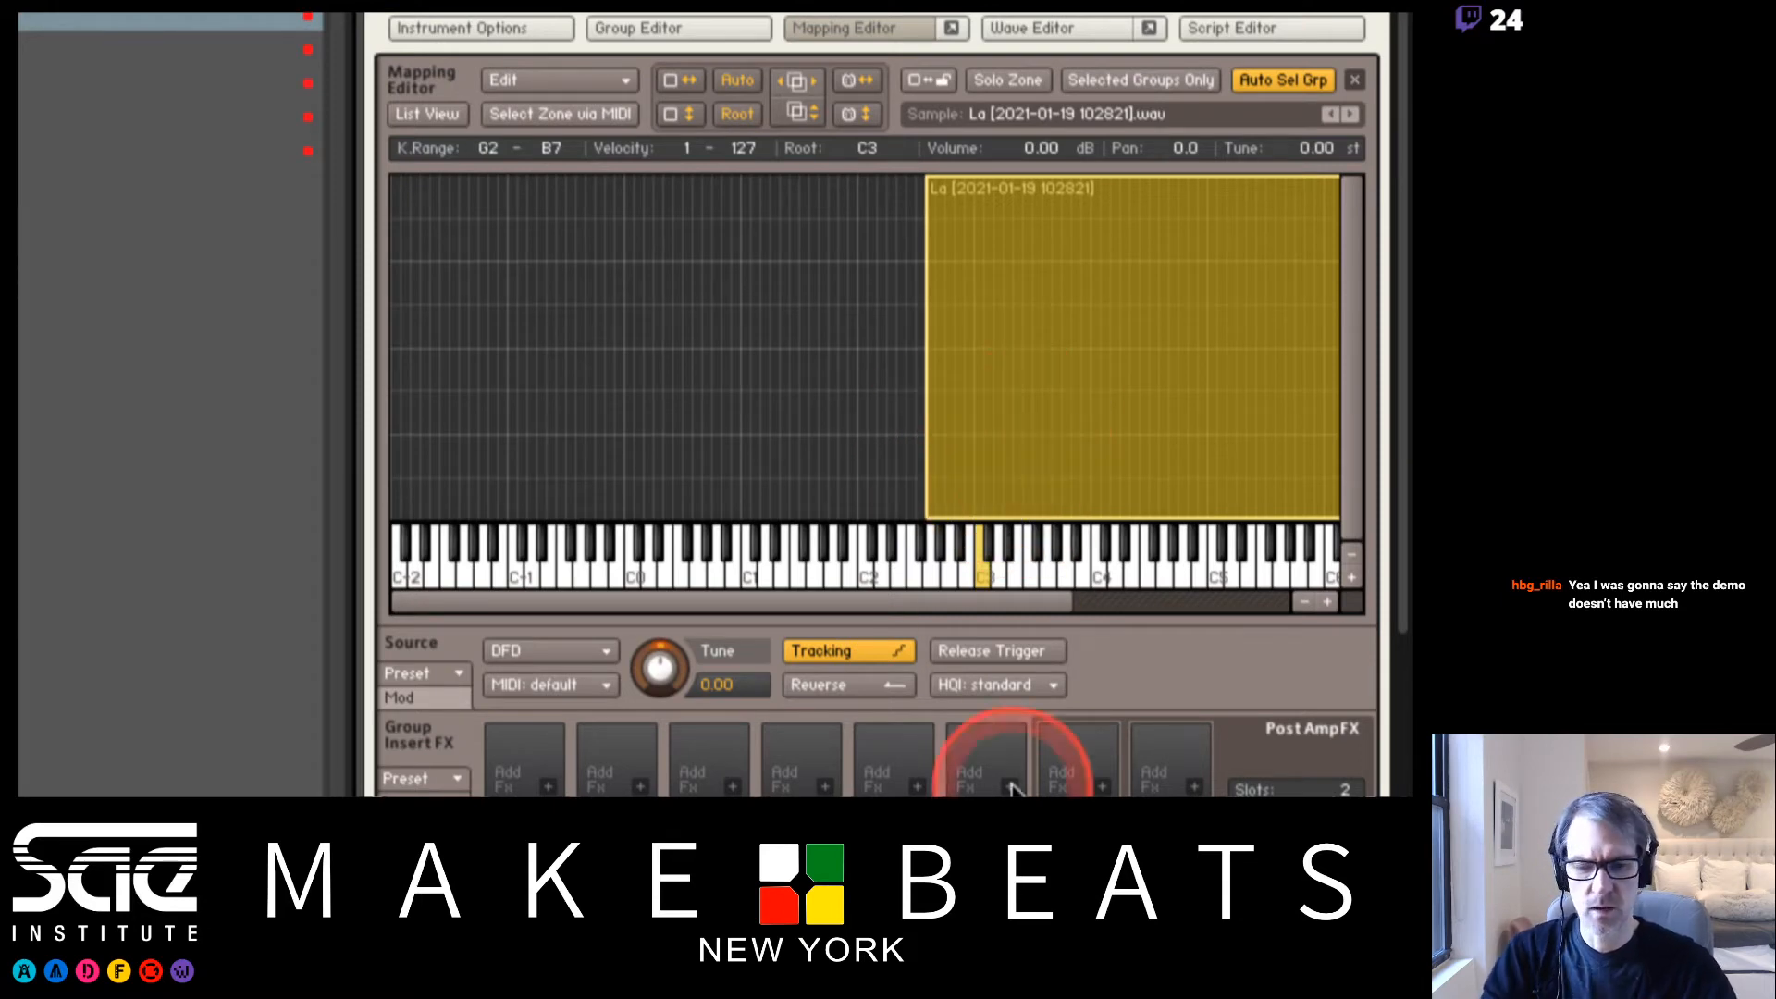
pyautogui.moveTo(986, 605); pyautogui.dragTo(743, 427)
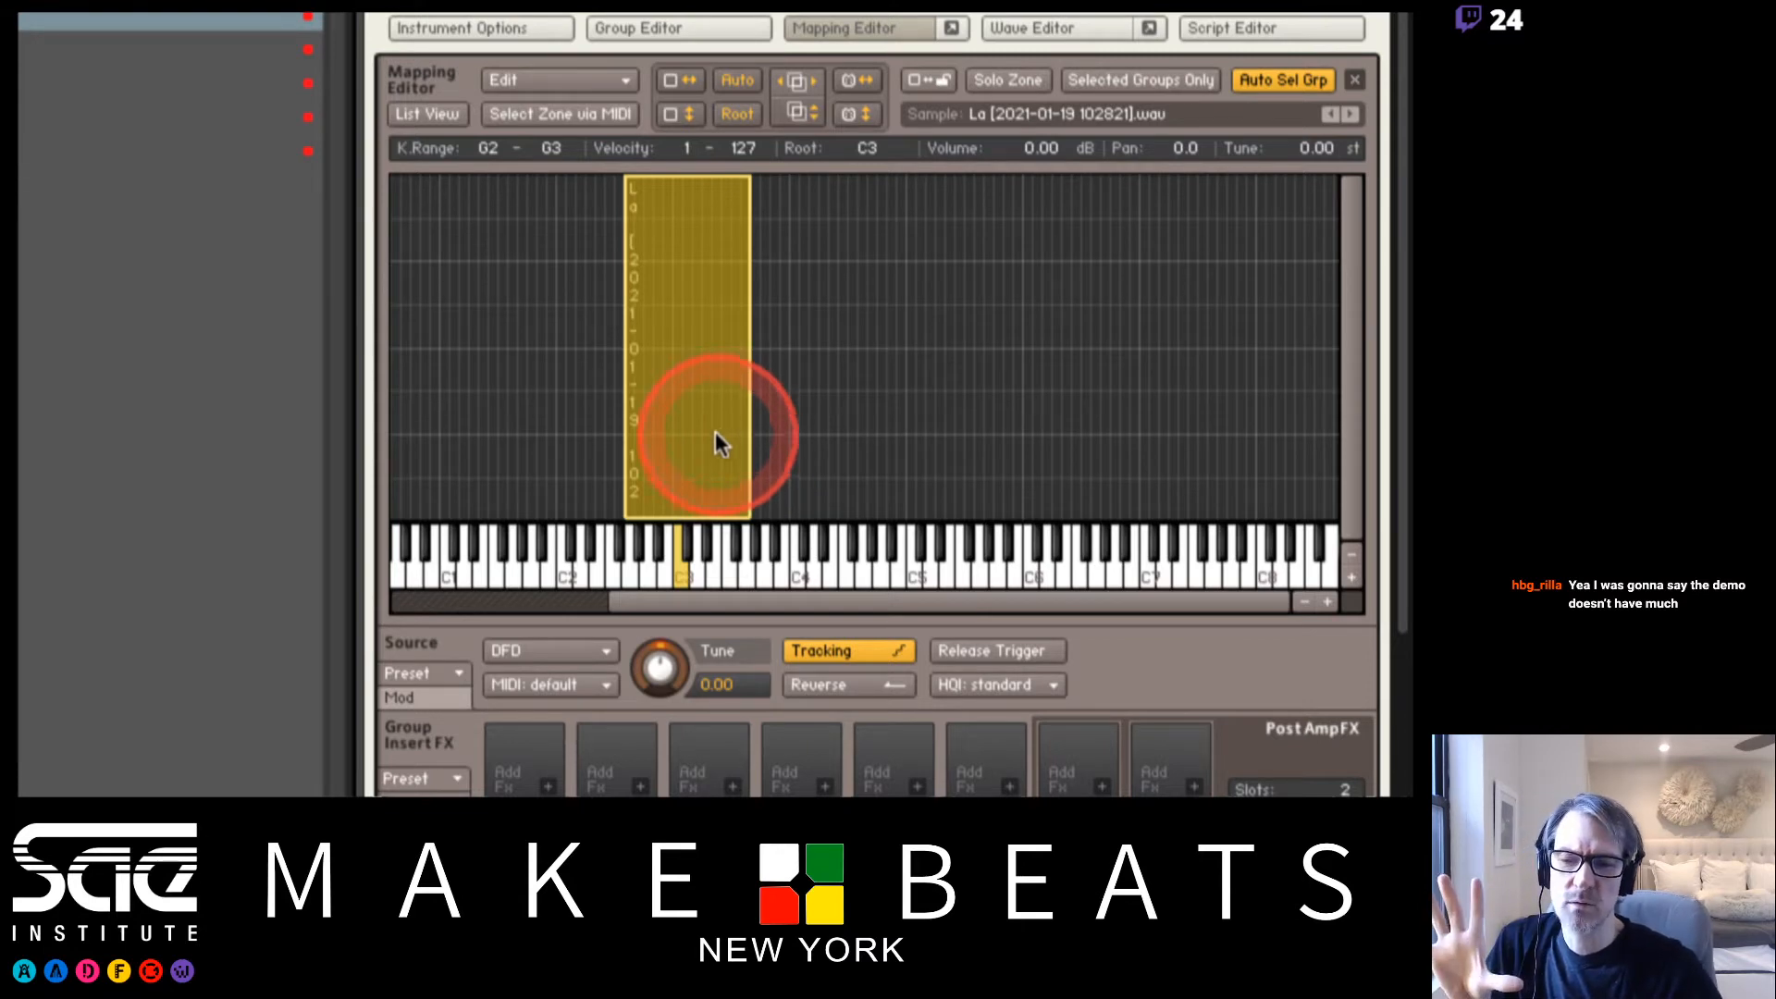
pyautogui.moveTo(696, 447); pyautogui.dragTo(615, 406)
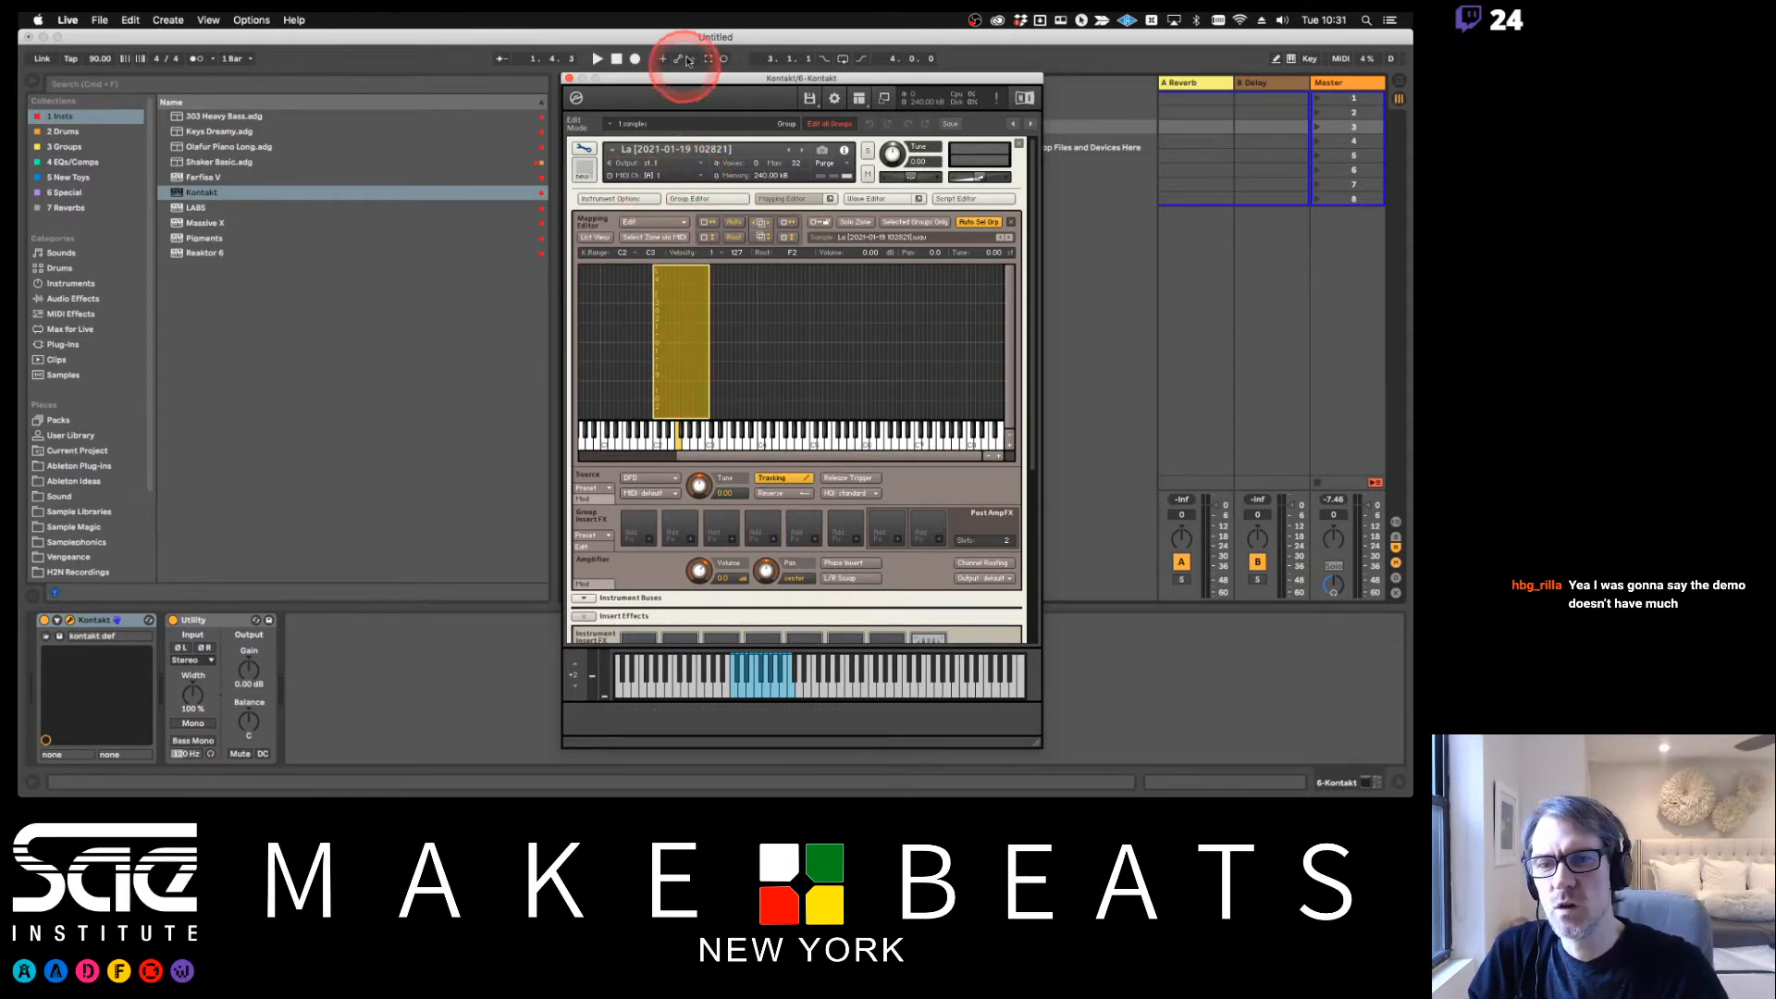
# Move Kontakt aside, open the Piano & Keys sounds in Live's browser, and audition several Clav presets
pyautogui.moveTo(689, 80); pyautogui.dragTo(936, 248)
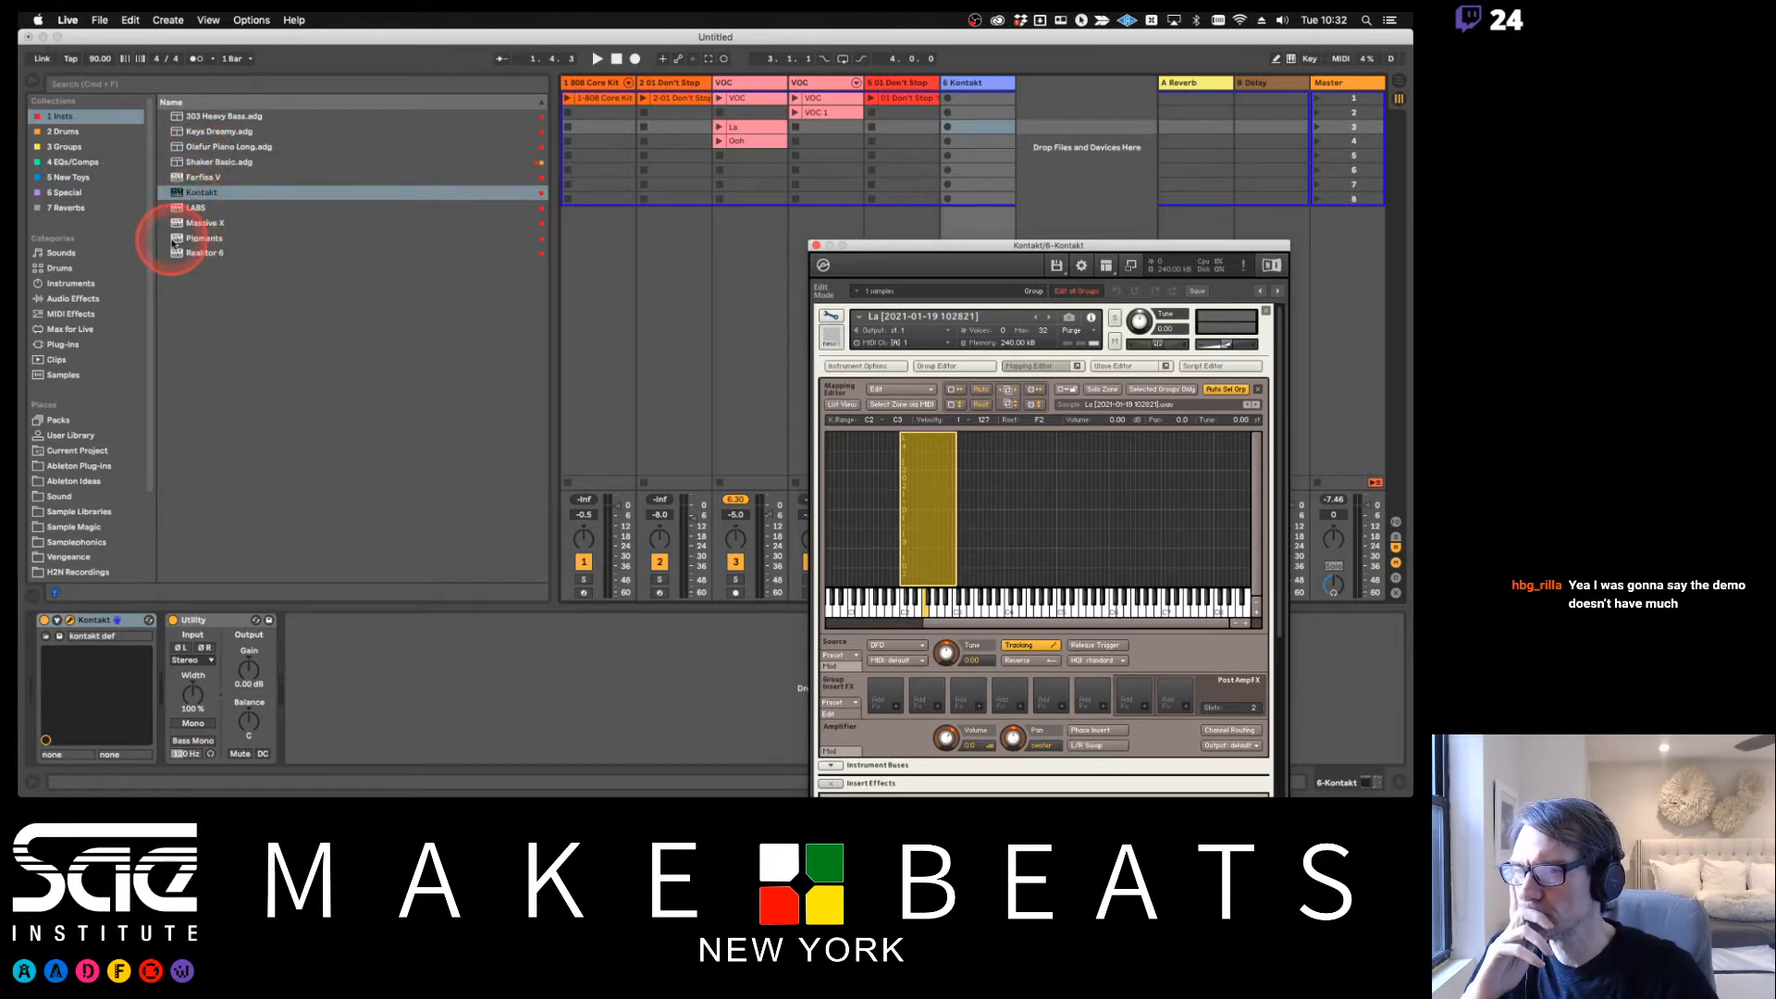
pyautogui.click(69, 282)
pyautogui.click(102, 251)
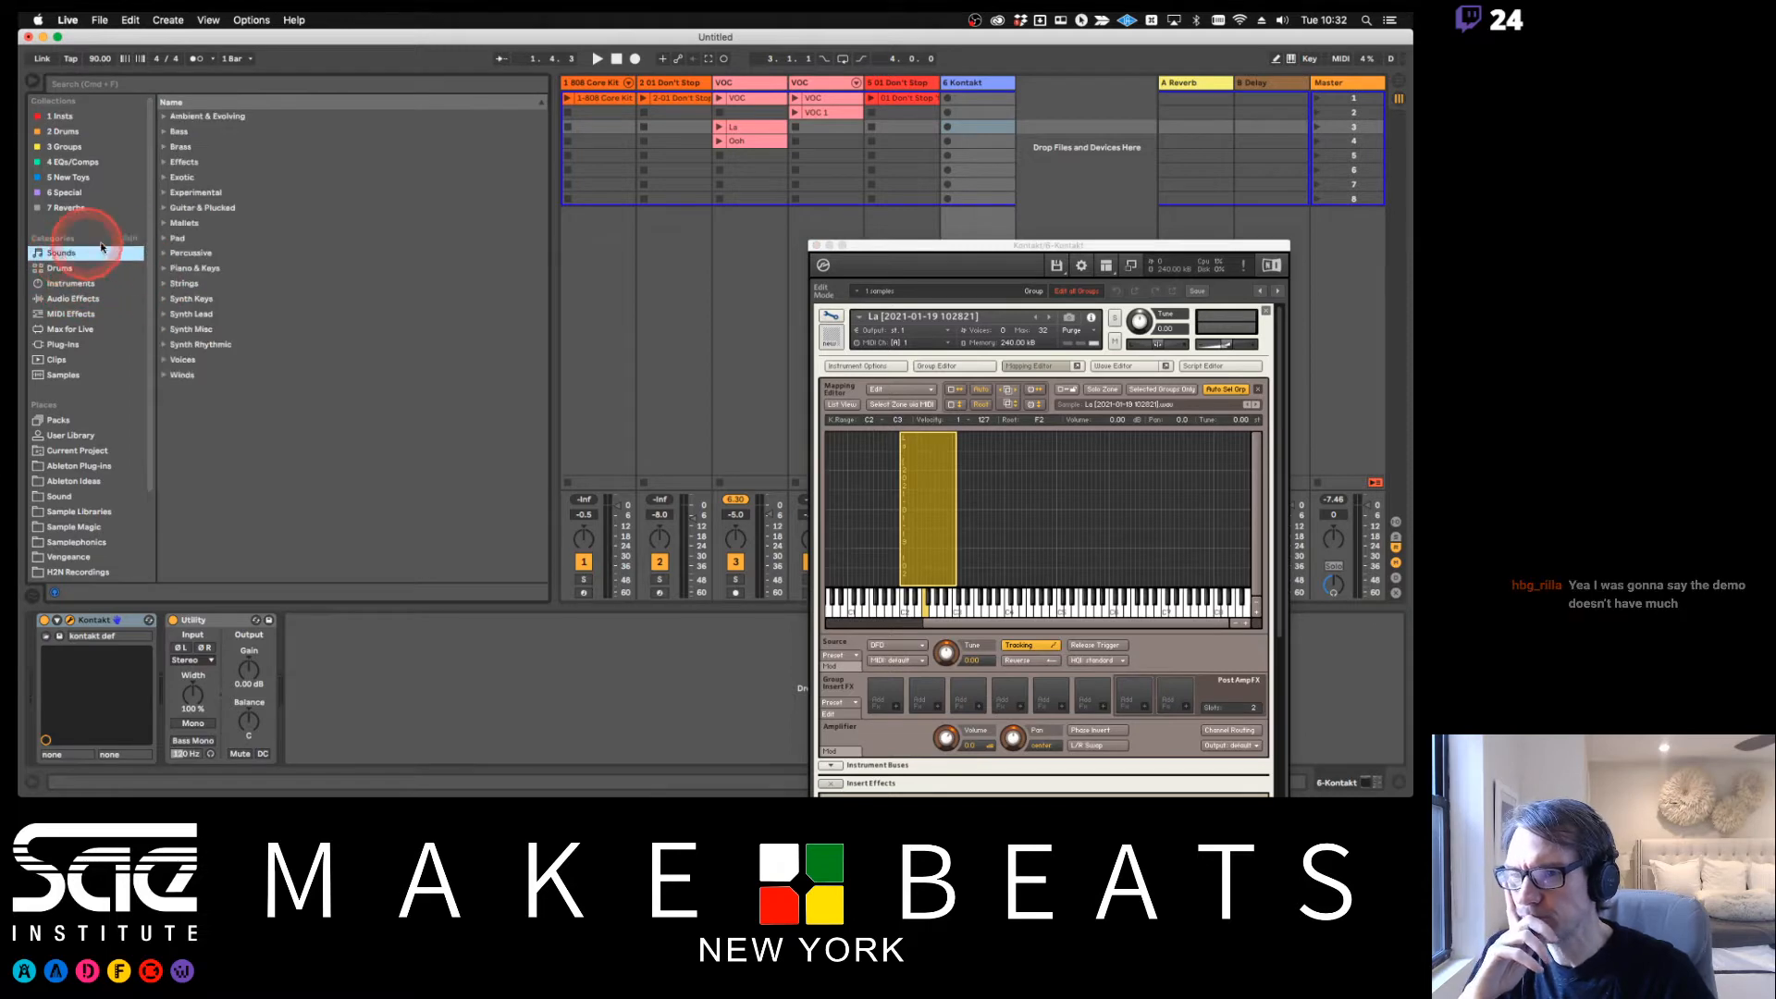
pyautogui.click(164, 268)
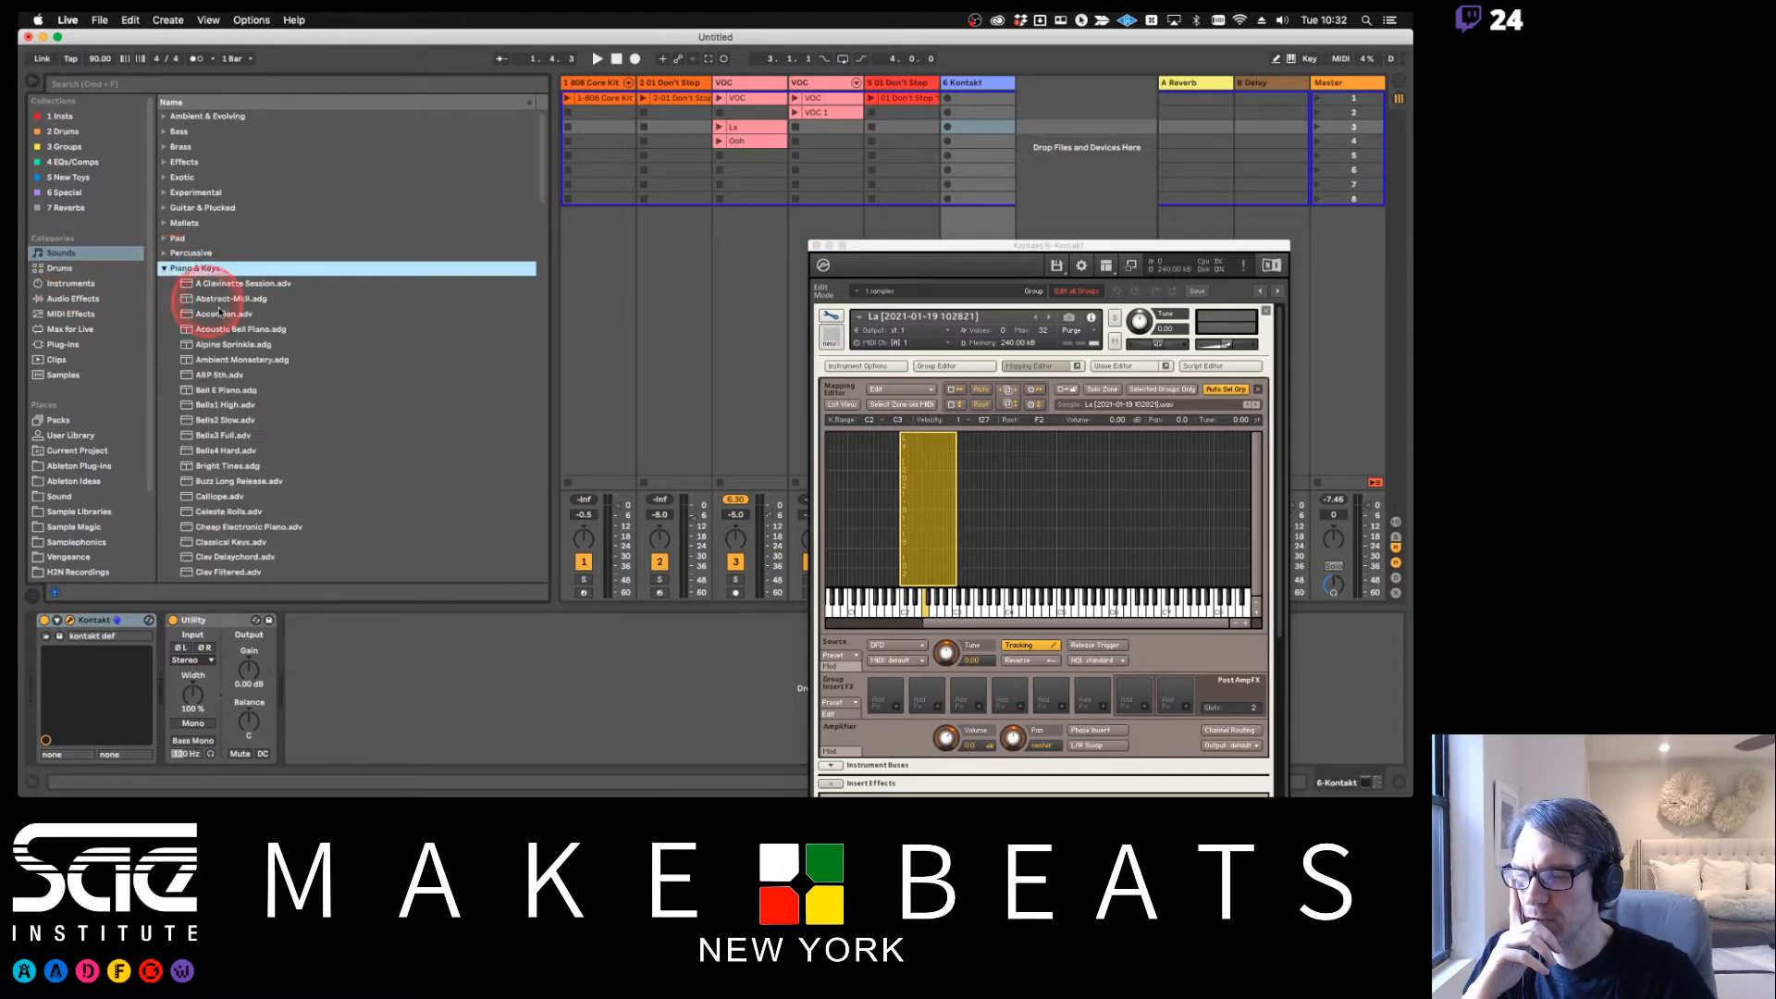
pyautogui.scroll(-7, 248, 433)
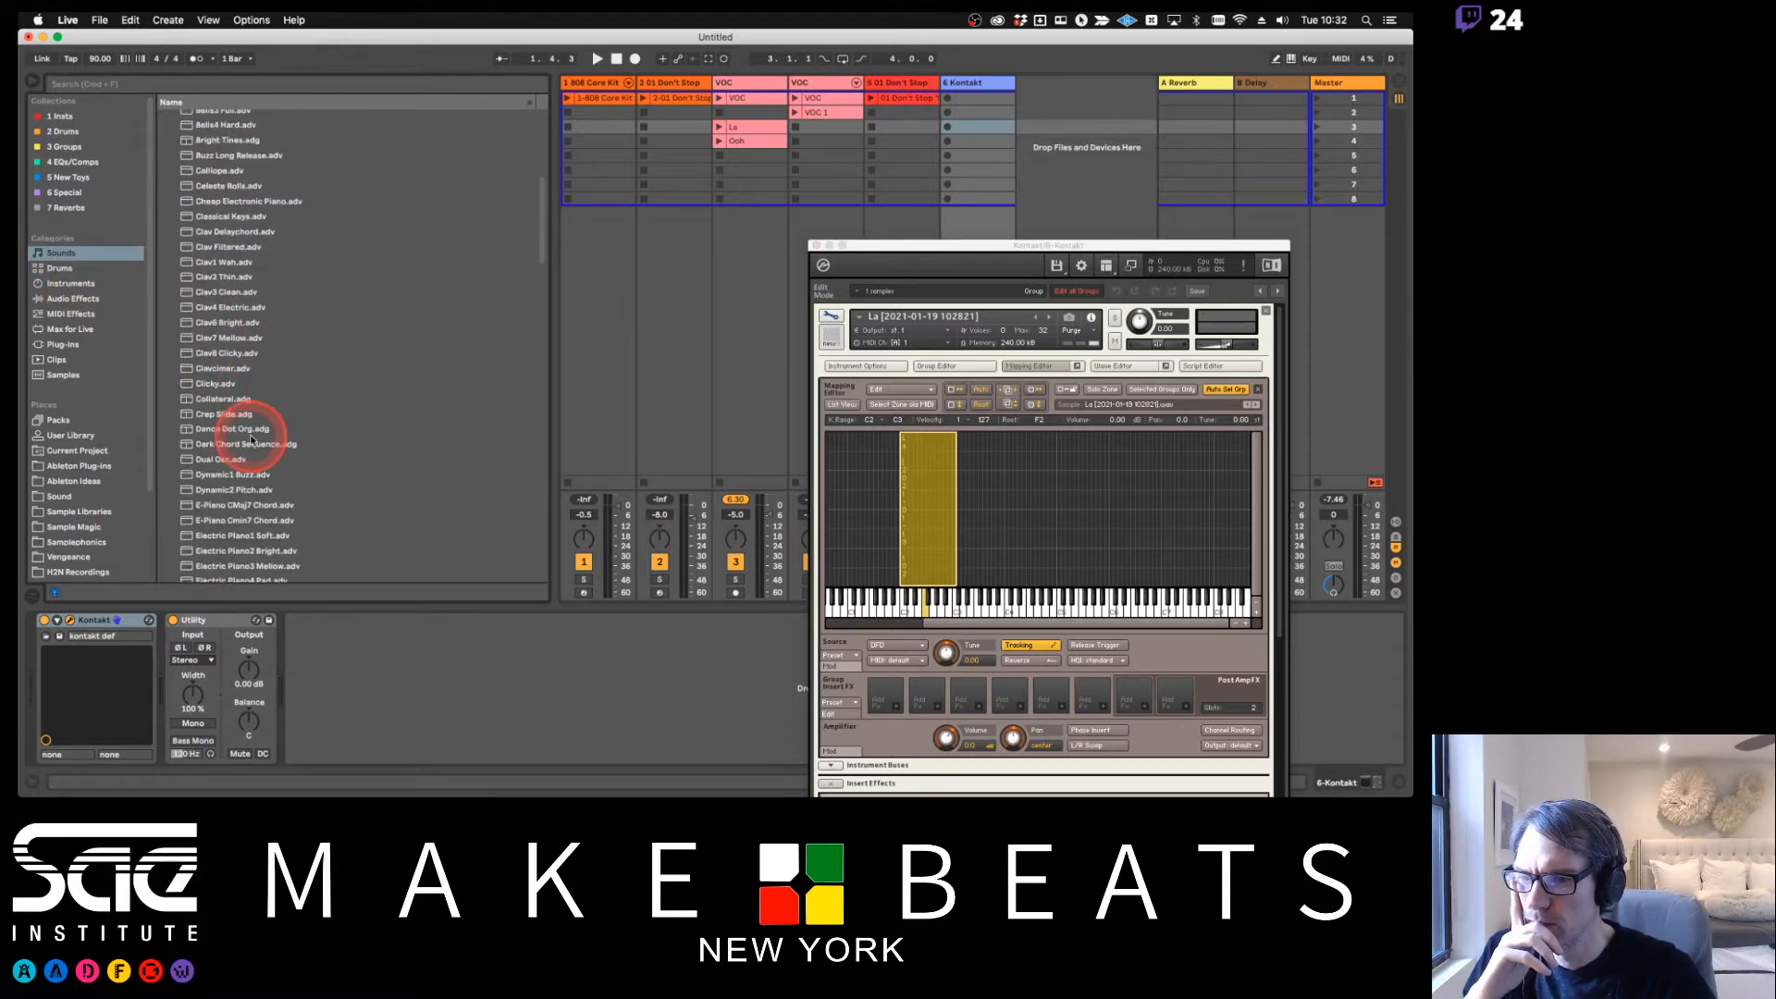
pyautogui.click(211, 354)
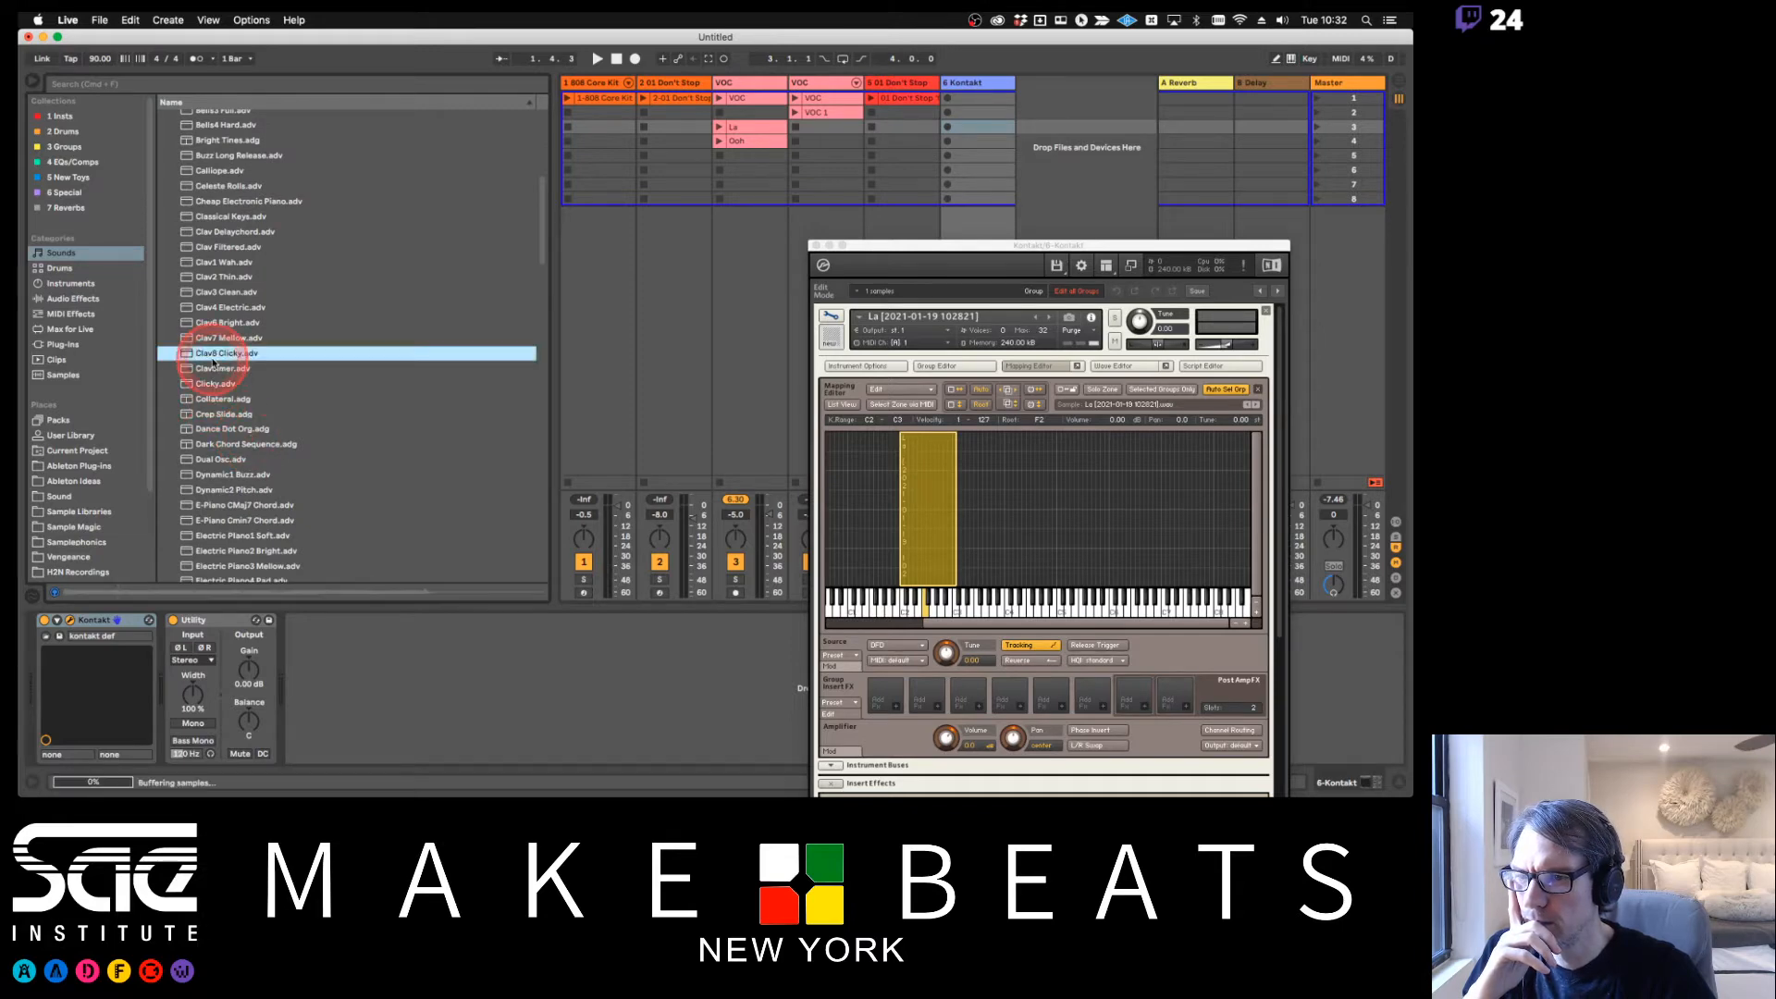
pyautogui.click(205, 324)
pyautogui.click(242, 247)
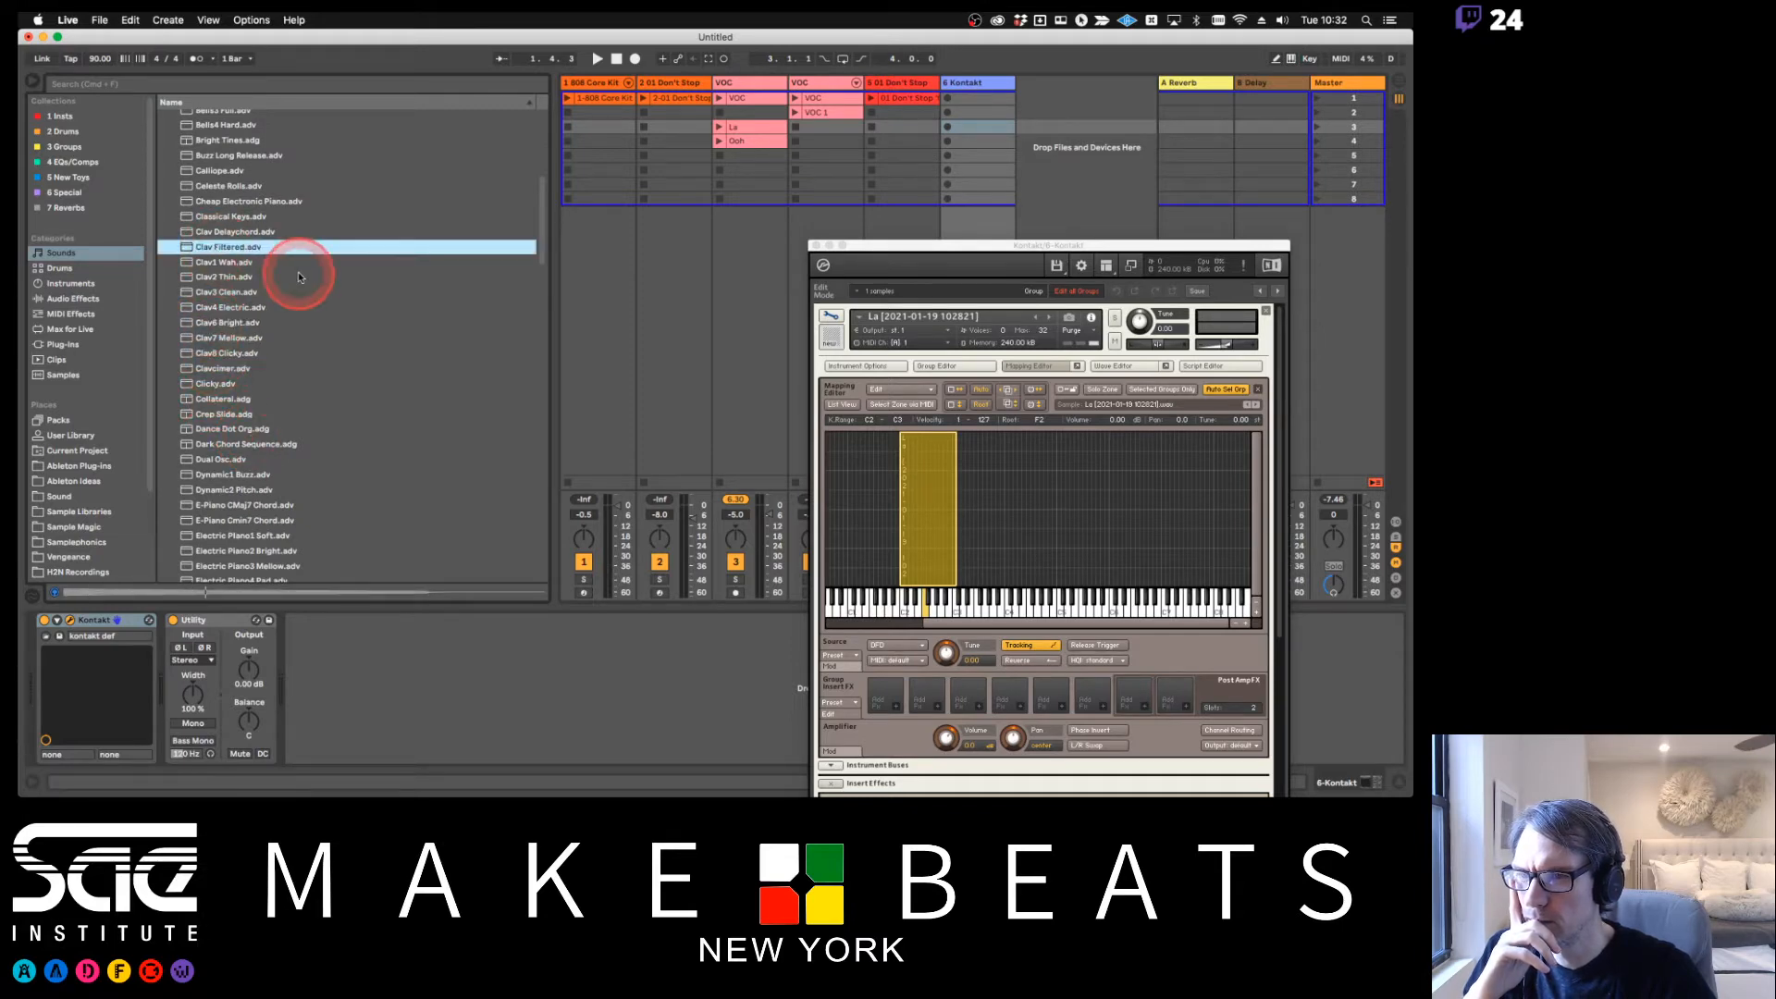
pyautogui.scroll(-3, 299, 277)
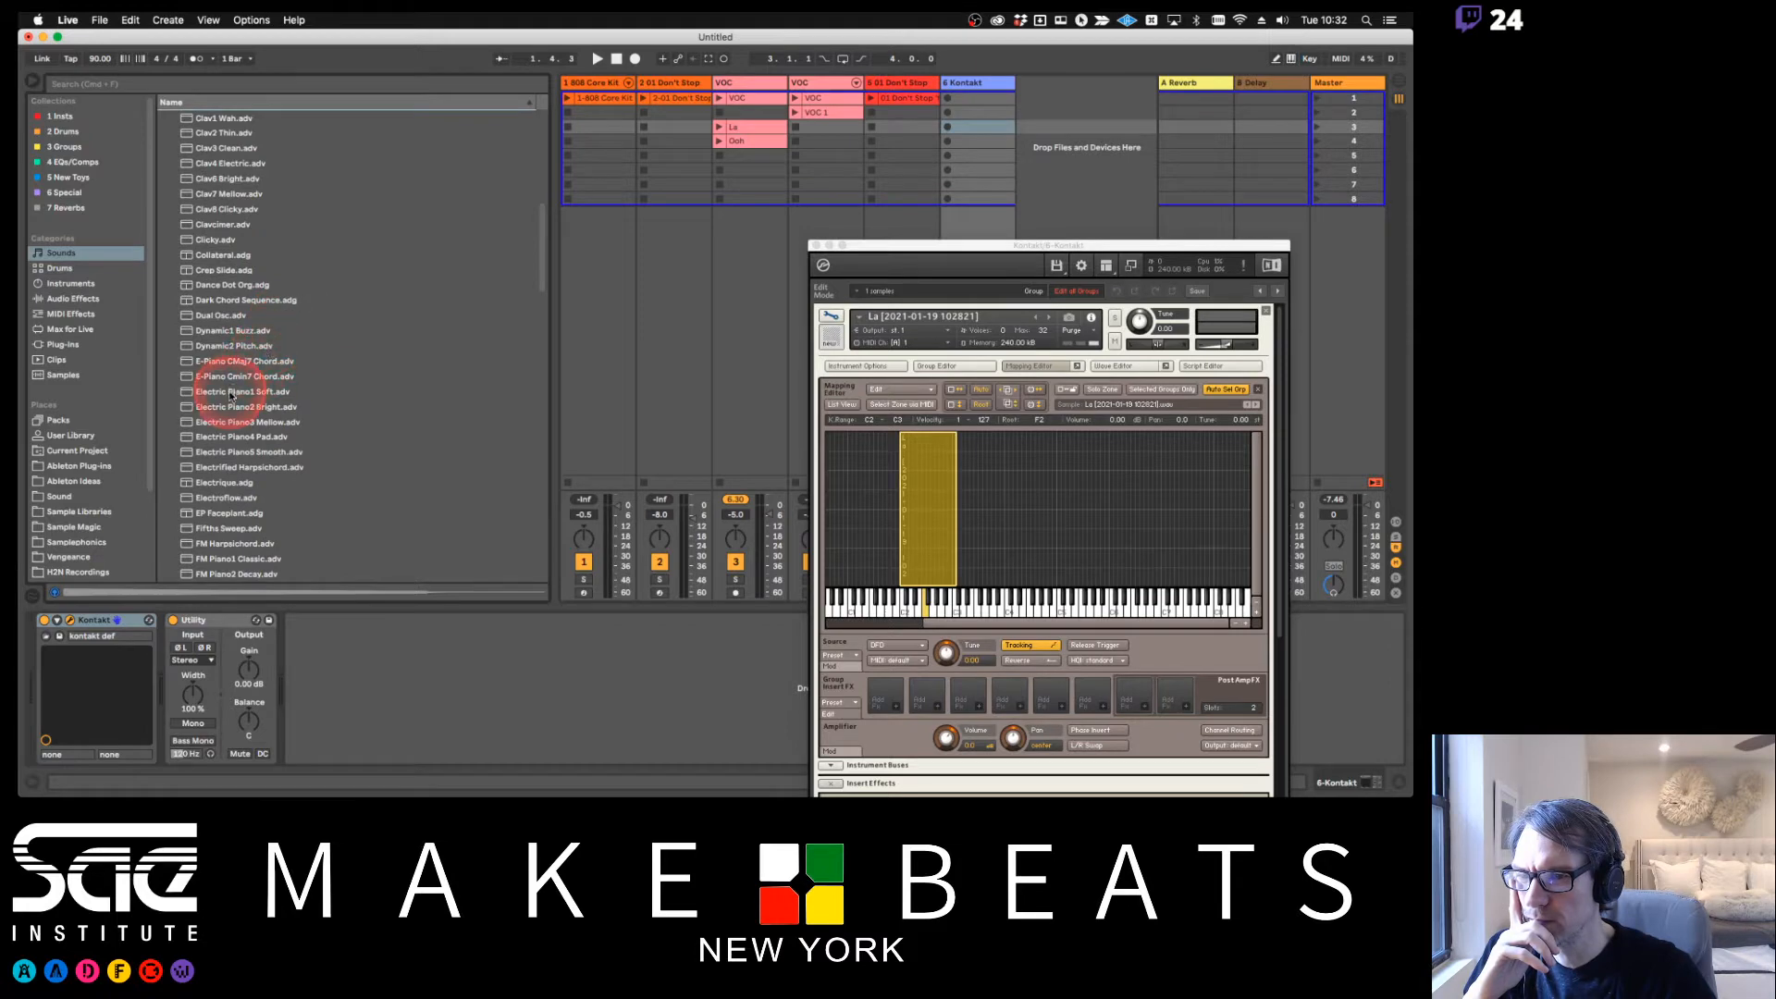
# Load the Electric Piano1 Soft preset onto a new track and clear the Kontakt window away from it
pyautogui.click(230, 392)
pyautogui.moveTo(230, 396); pyautogui.dragTo(1071, 149)
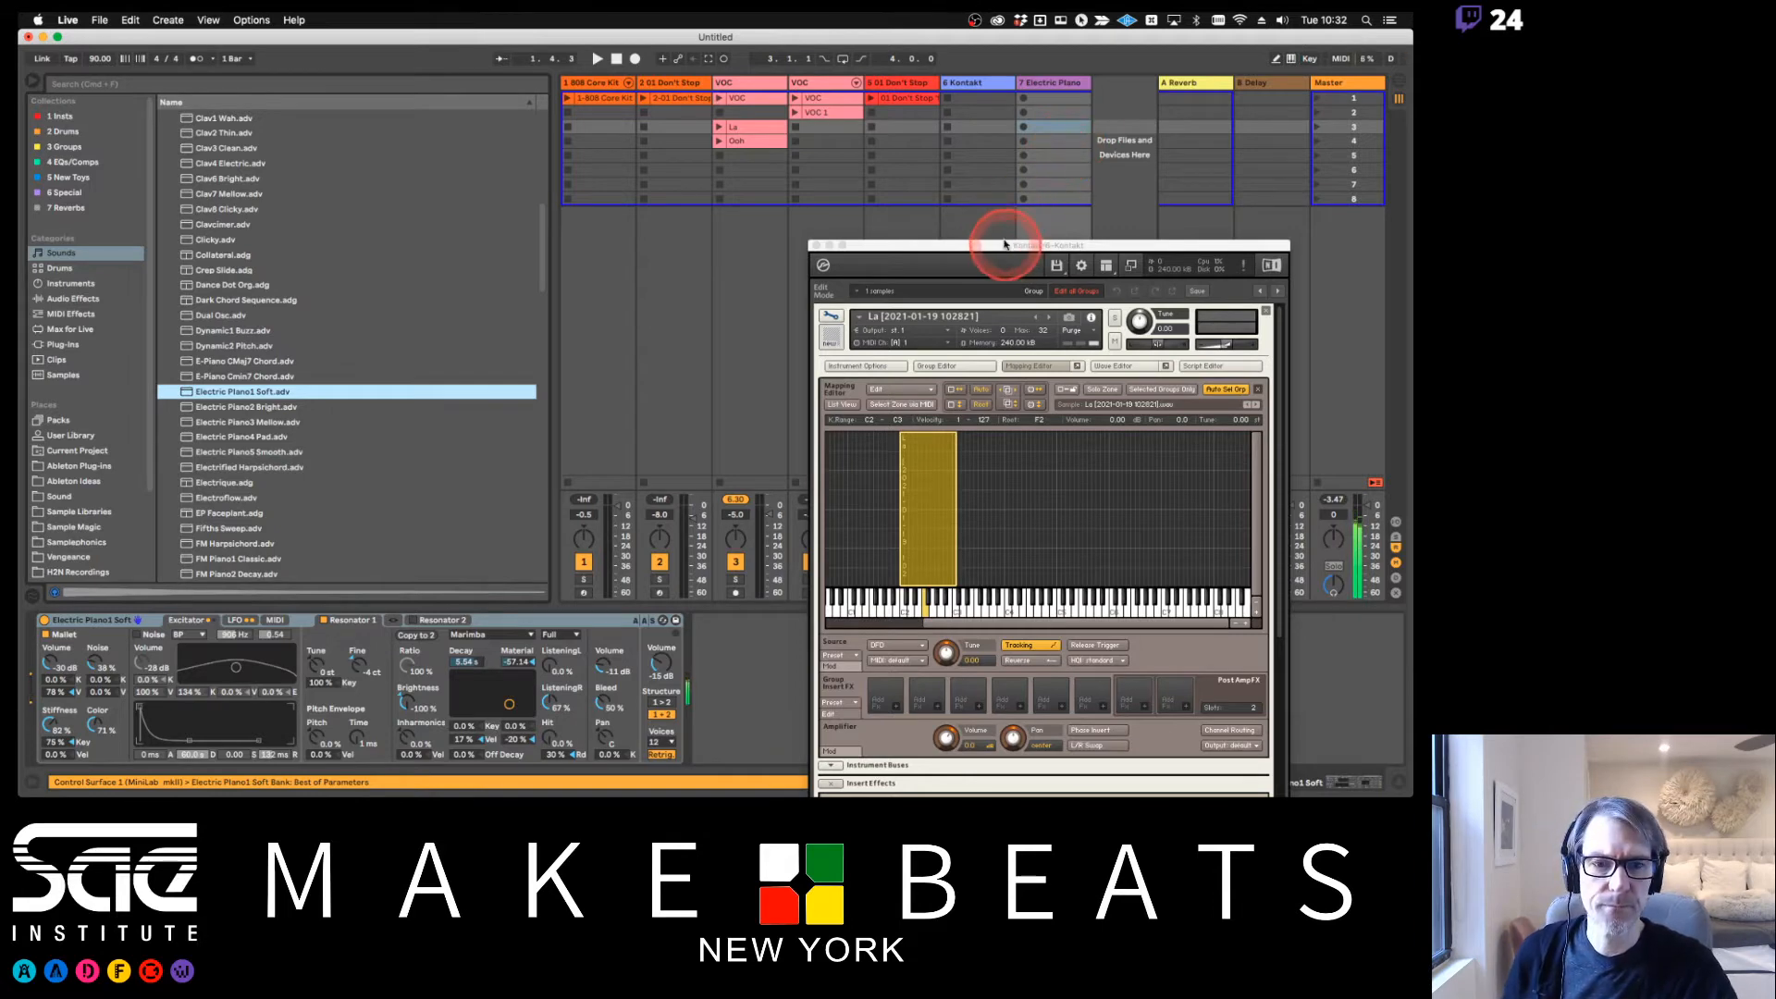
pyautogui.moveTo(1003, 246); pyautogui.dragTo(1279, 292)
pyautogui.click(1064, 83)
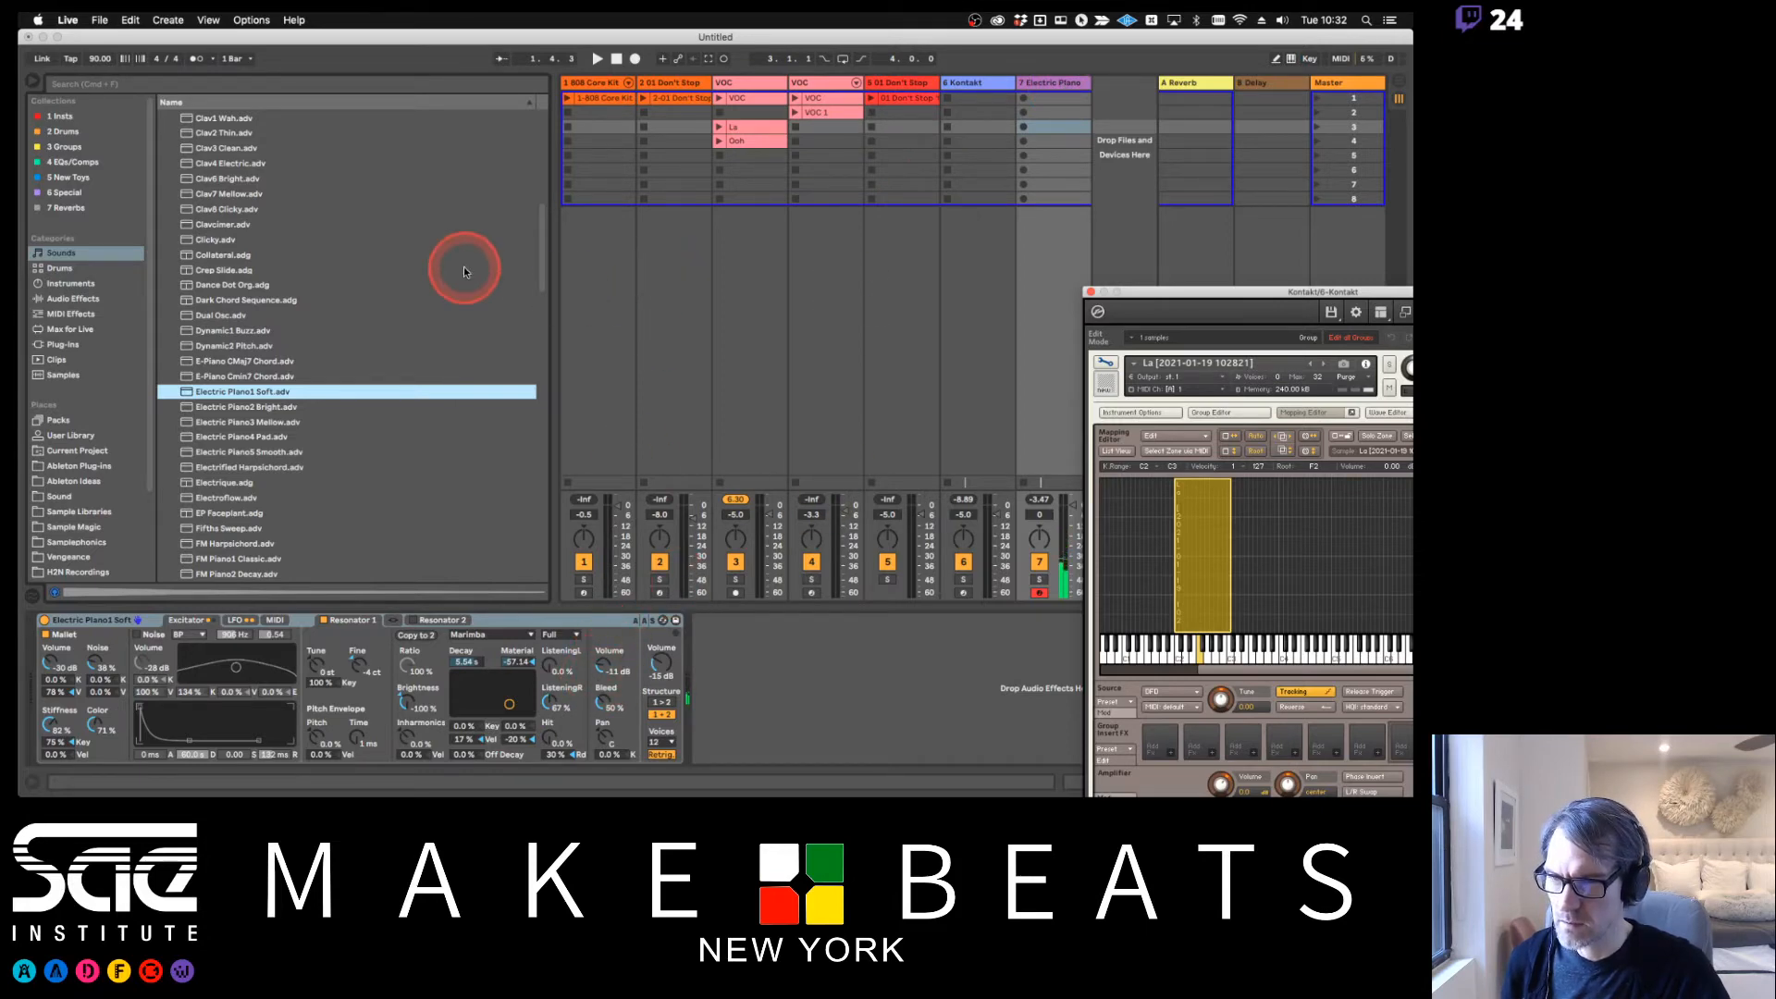
# Replace the Electric Piano1 Soft instrument on track 7 with EP Faceplant, auditioning the neighbouring Piano & Keys presets first
pyautogui.click(492, 619)
pyautogui.press('Delete')
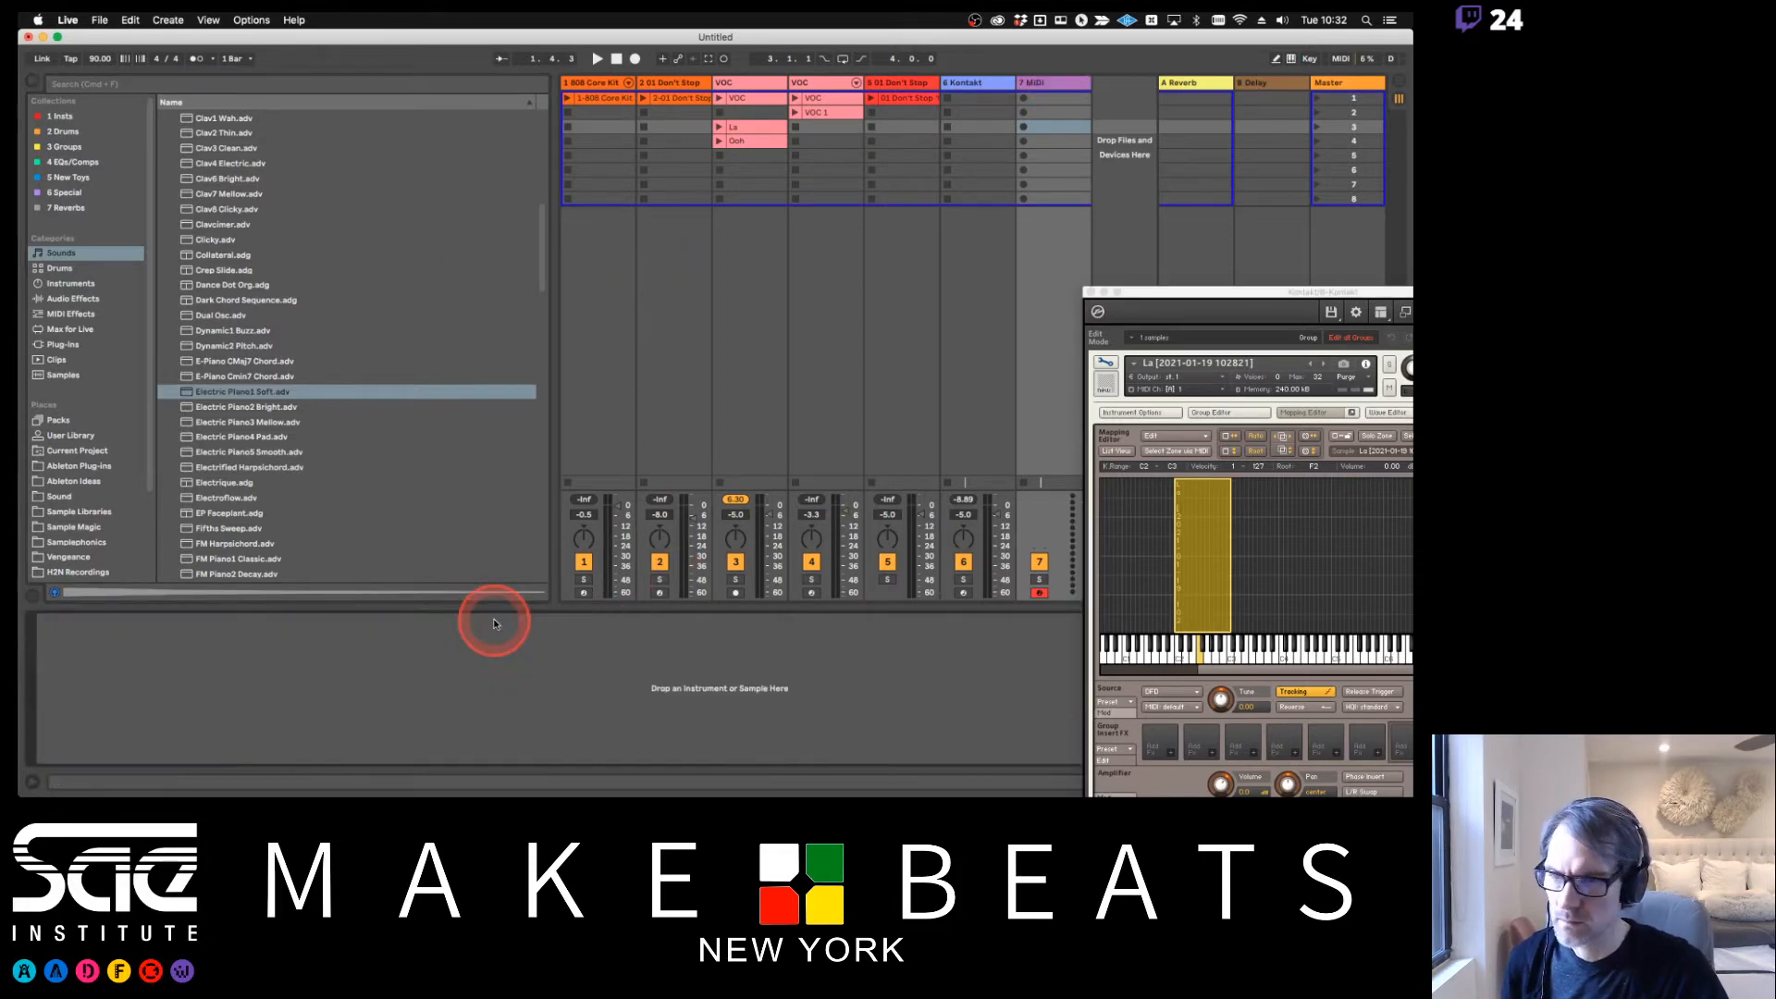
pyautogui.click(238, 468)
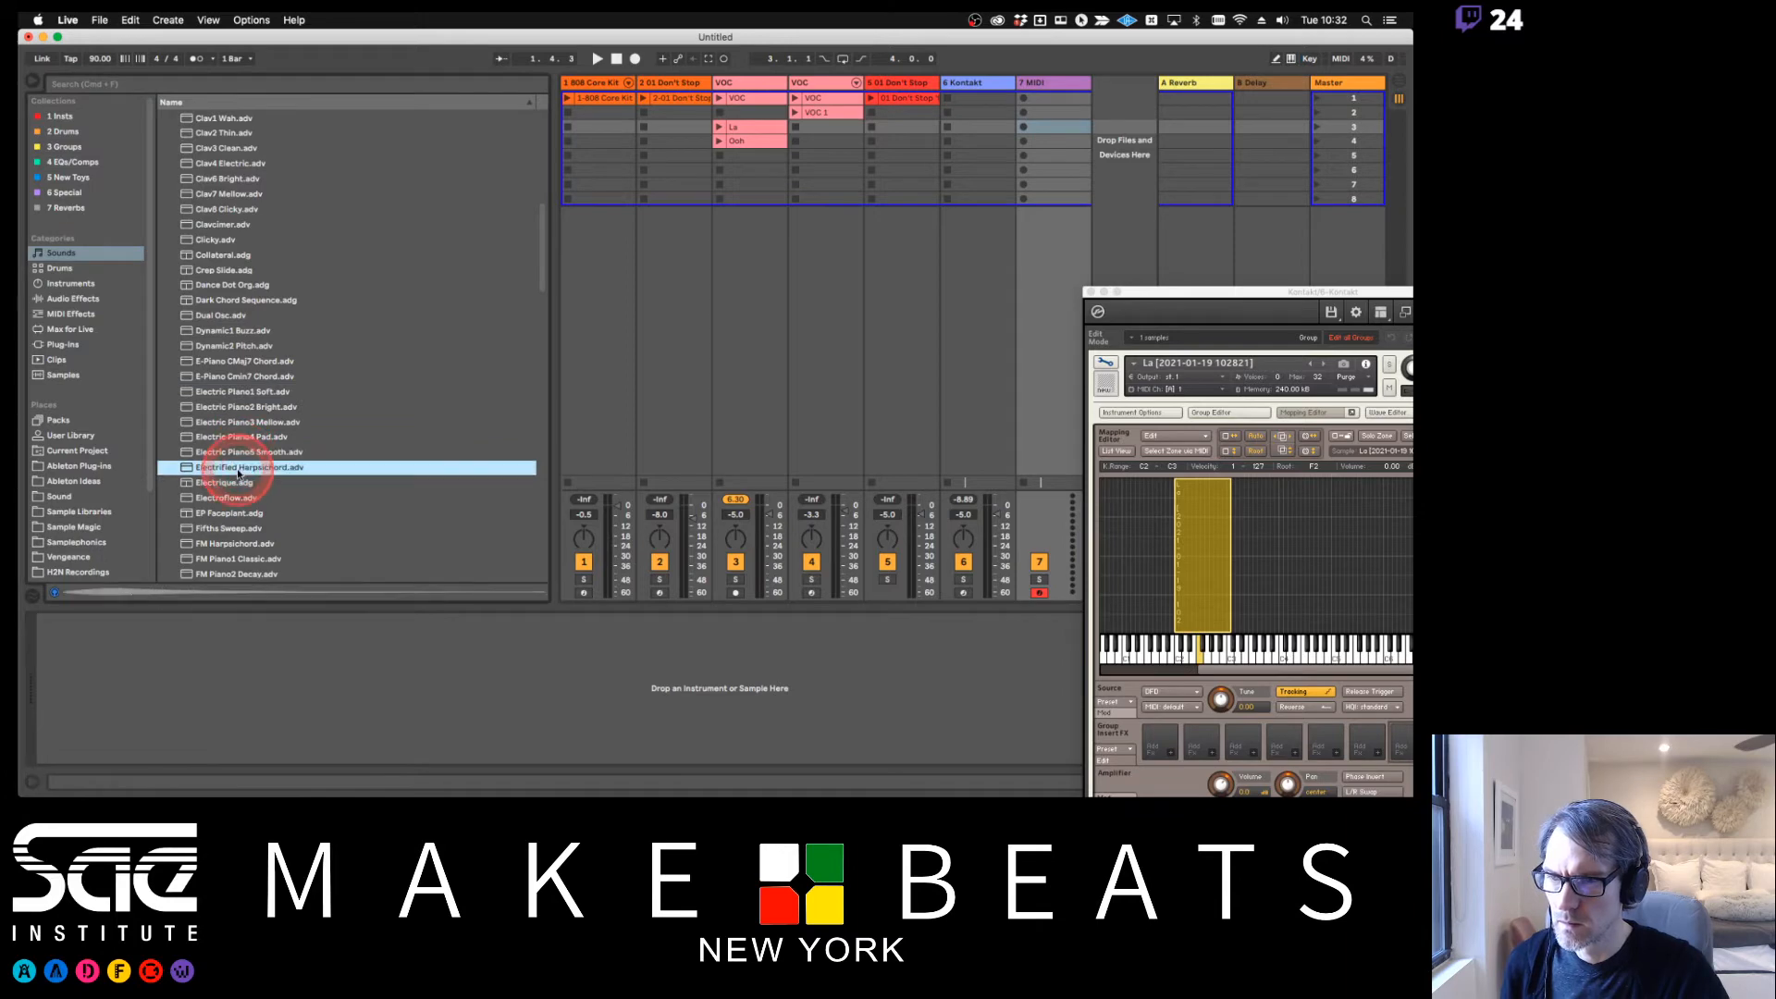
pyautogui.click(238, 482)
pyautogui.click(235, 498)
pyautogui.scroll(-1, 235, 500)
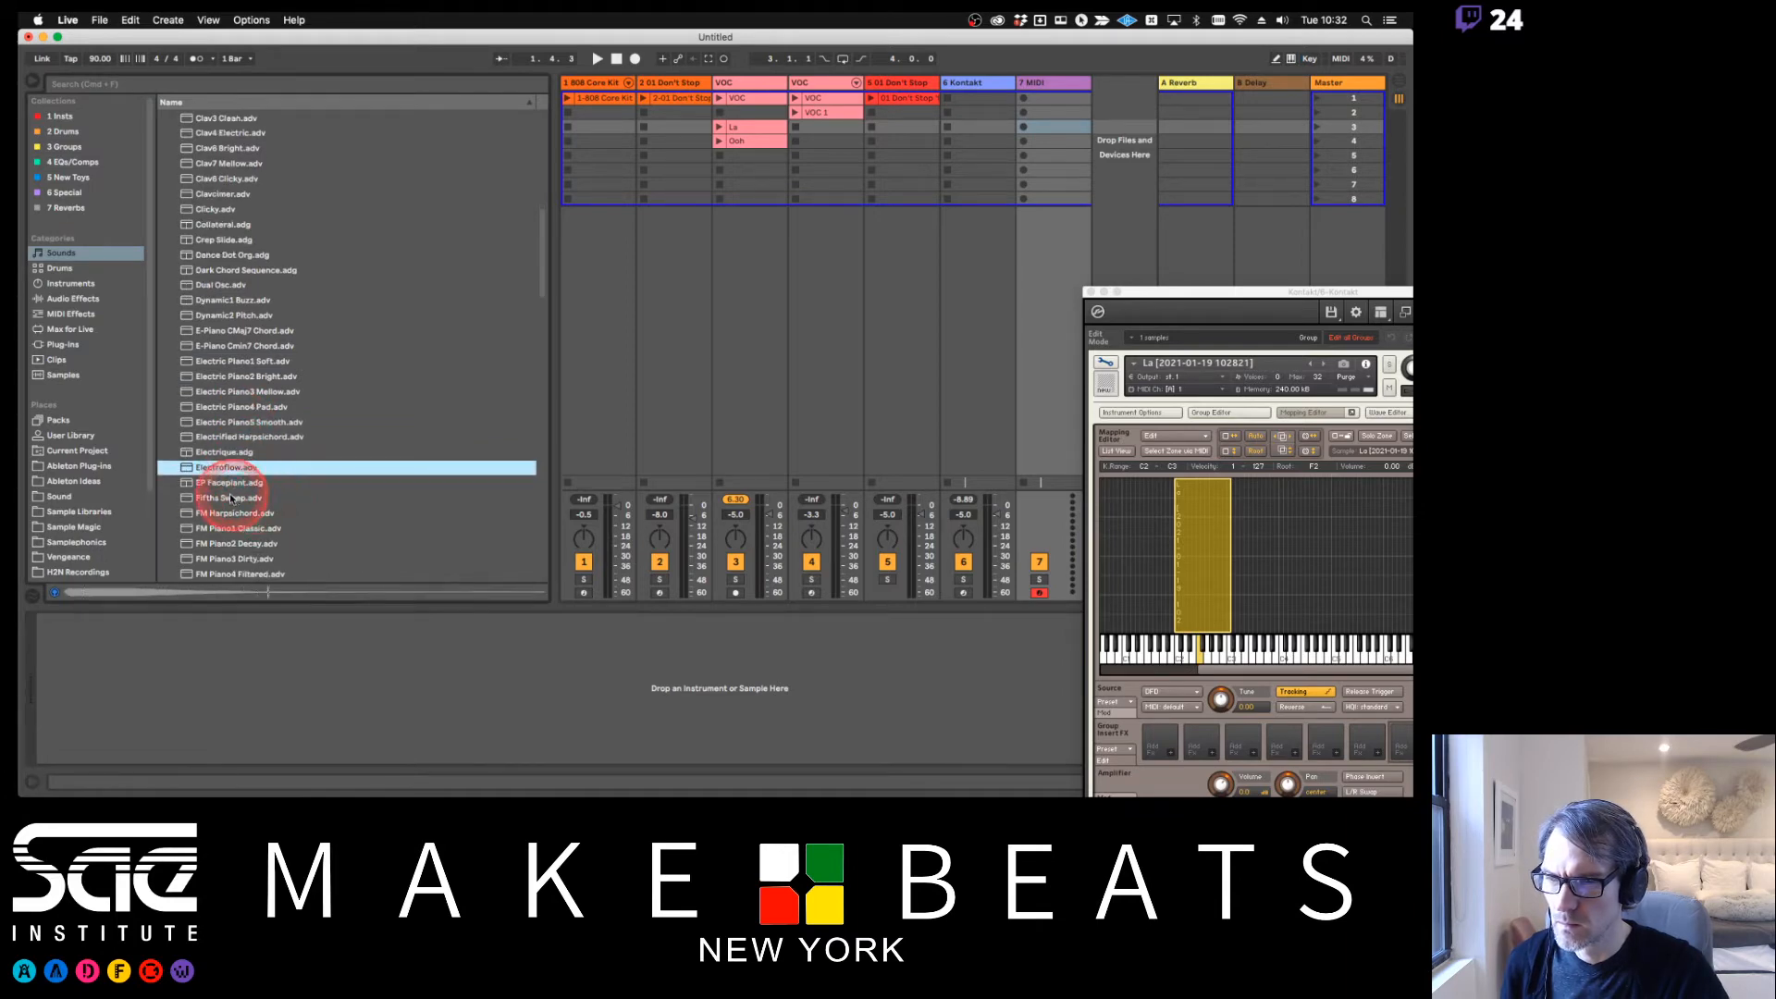
pyautogui.click(230, 499)
pyautogui.click(215, 483)
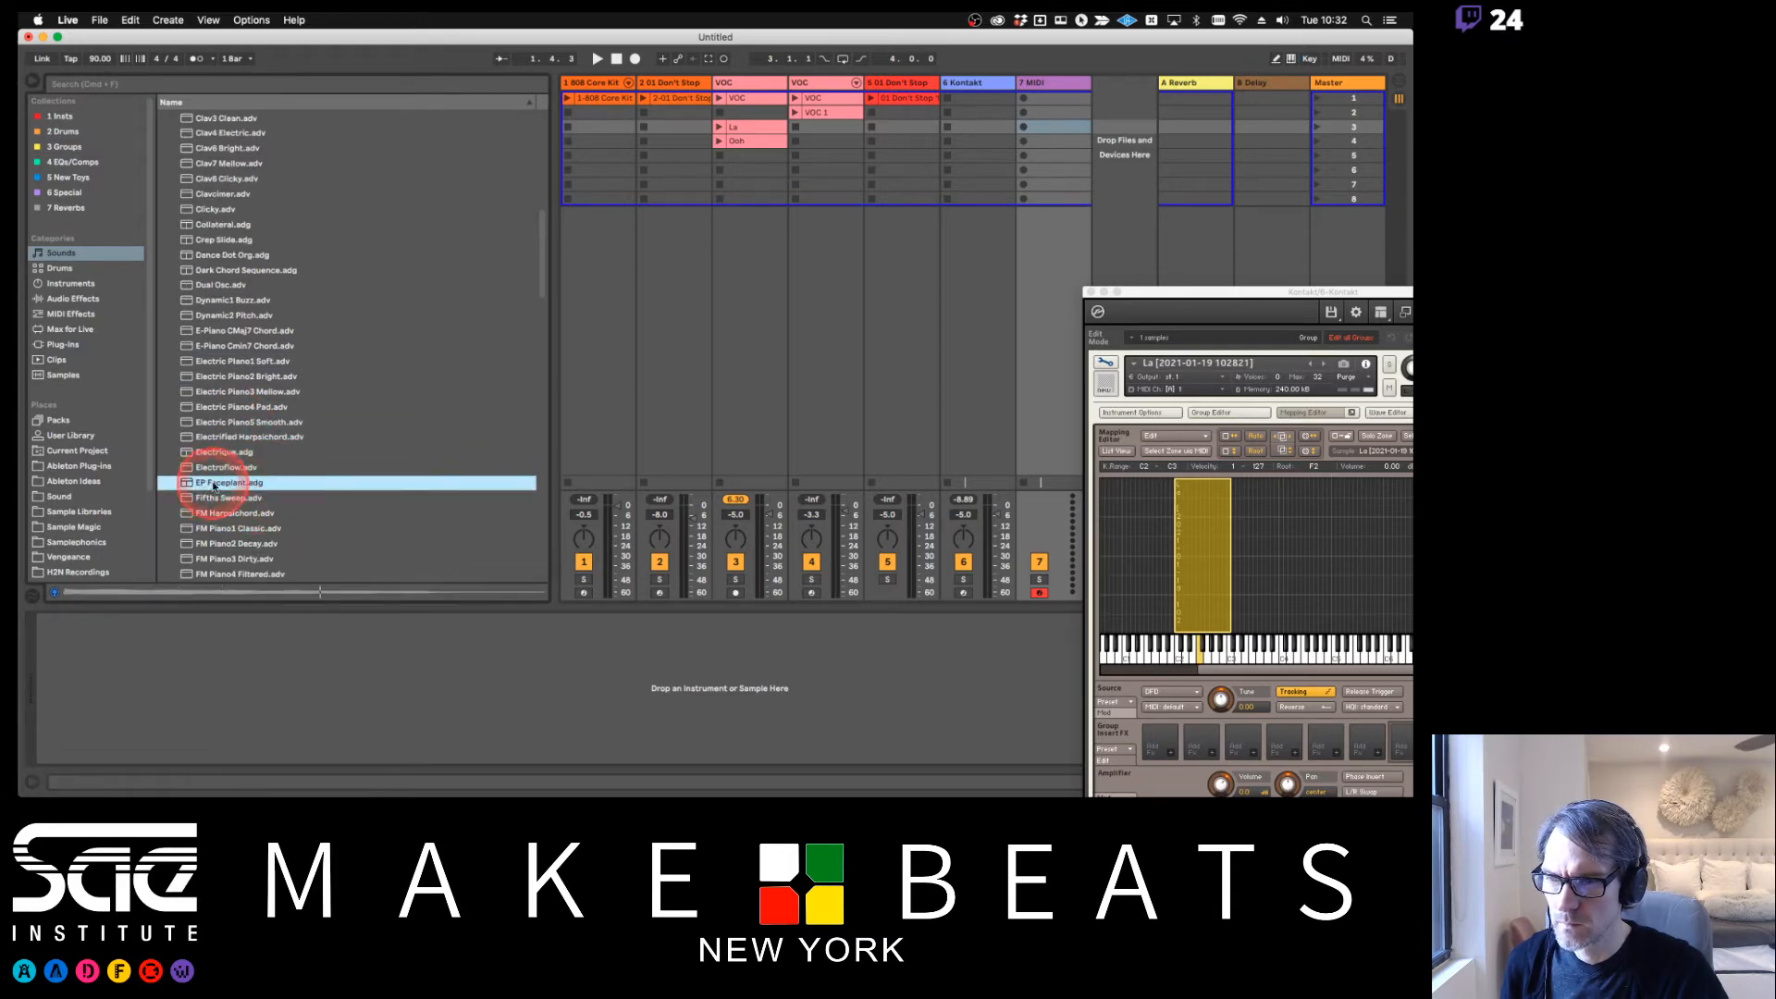
pyautogui.moveTo(215, 483); pyautogui.dragTo(1063, 158)
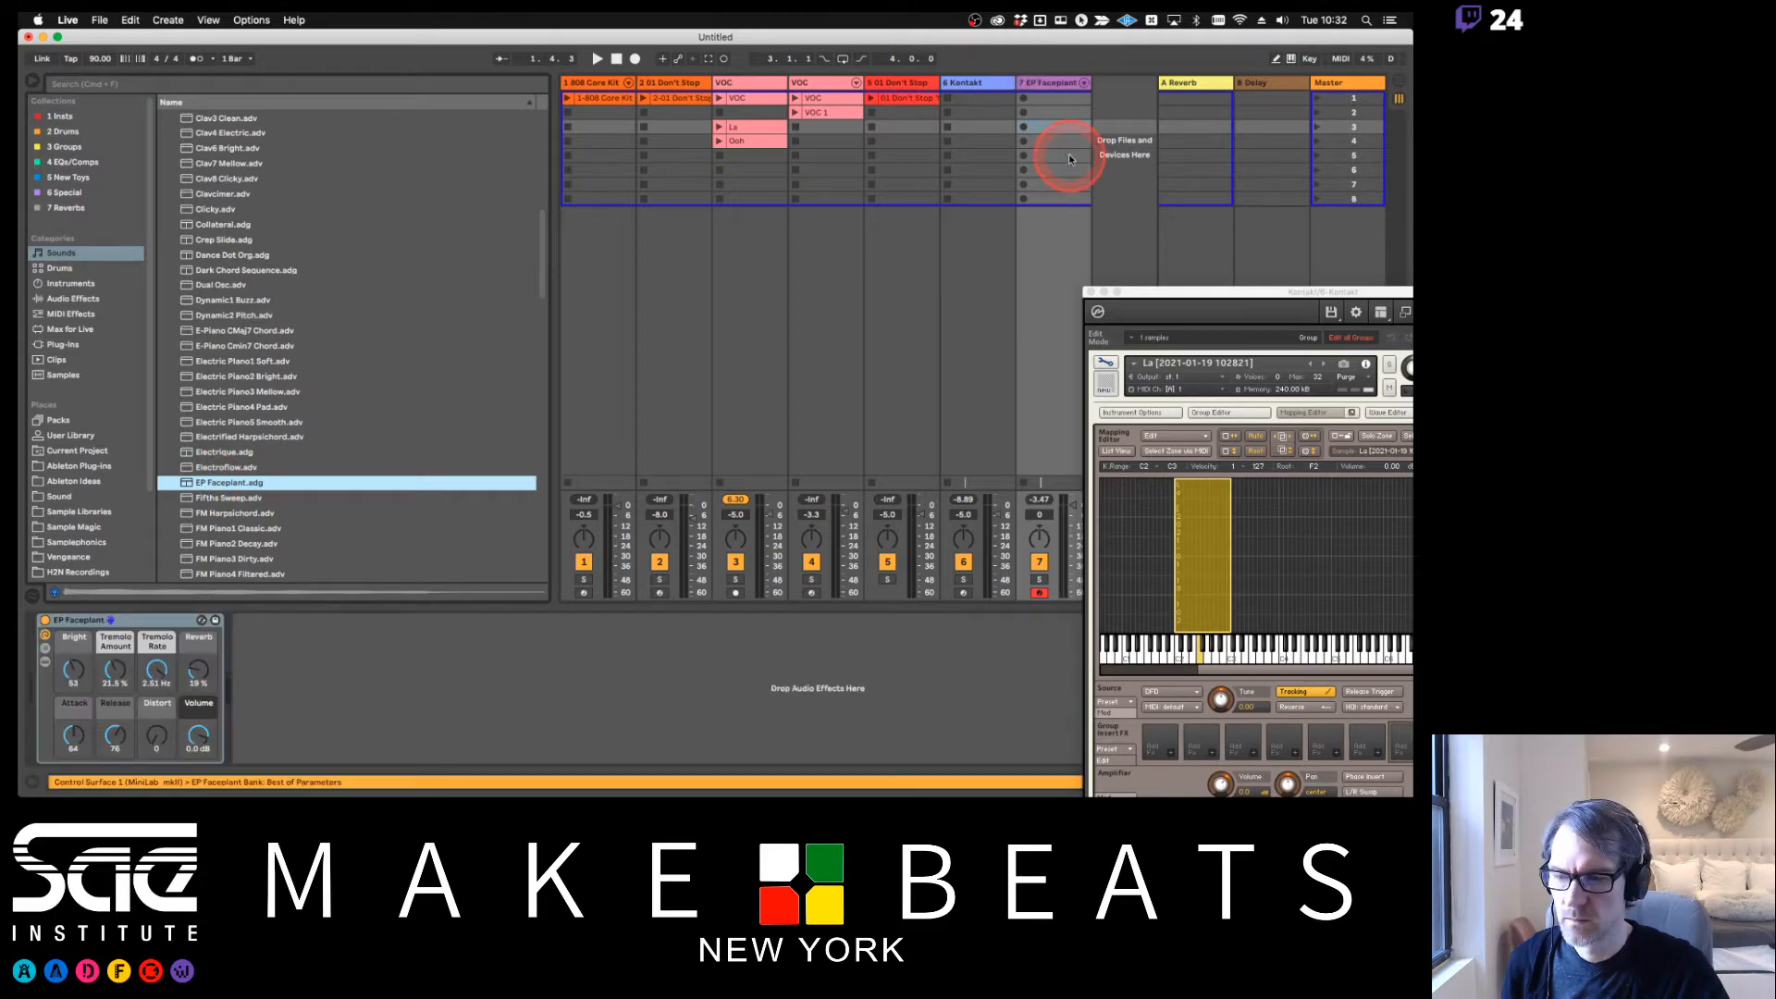
# Arm the 6 Kontakt and 7 EP Faceplant tracks together so both can be played at once
pyautogui.click(723, 361)
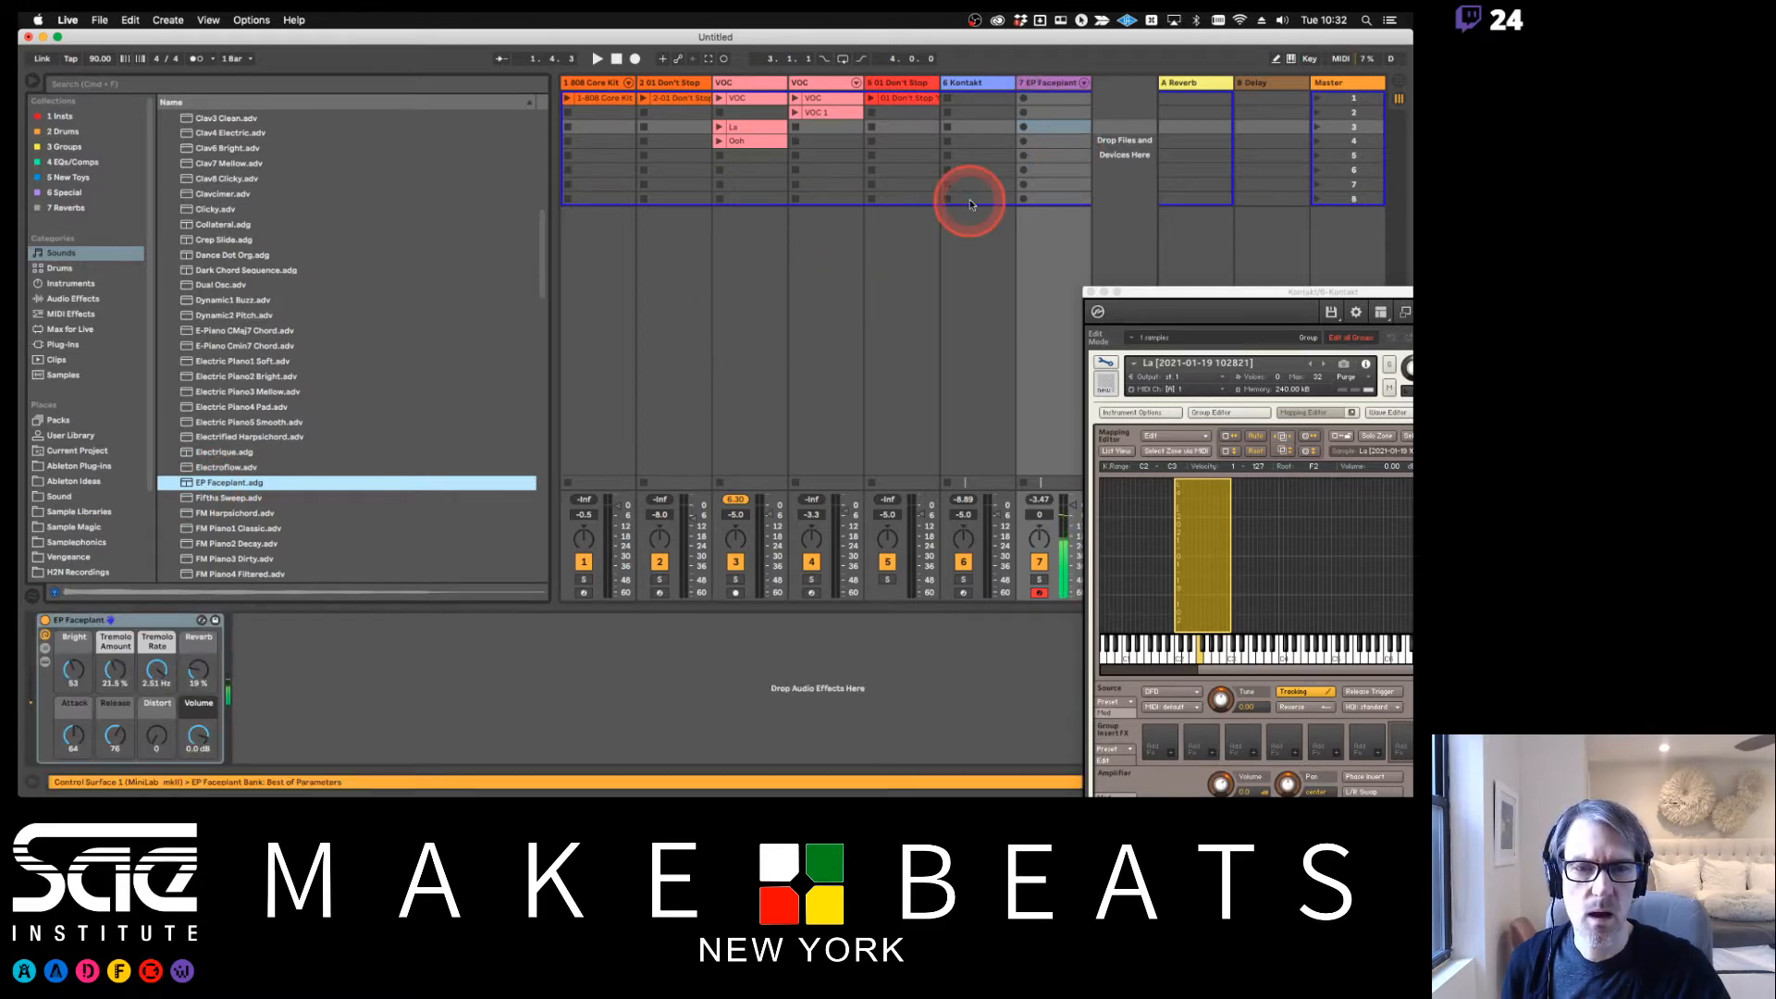
pyautogui.moveTo(1052, 81); pyautogui.dragTo(710, 257)
pyautogui.click(883, 260)
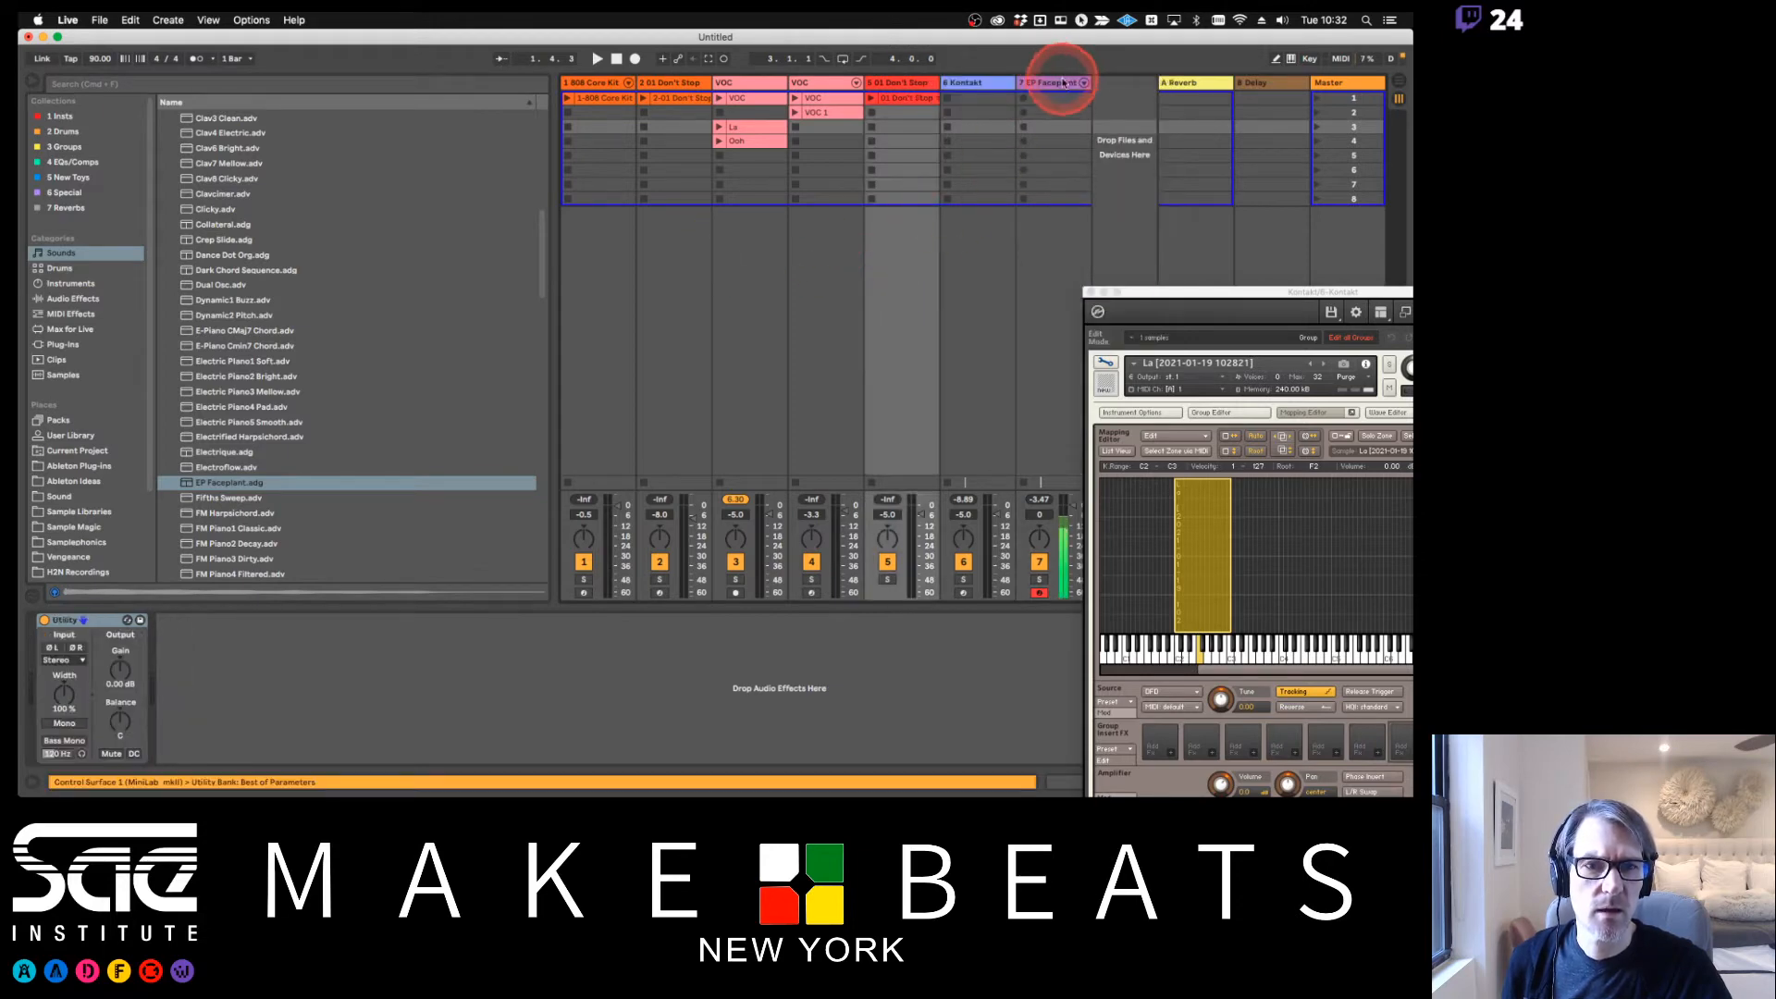
pyautogui.click(963, 593)
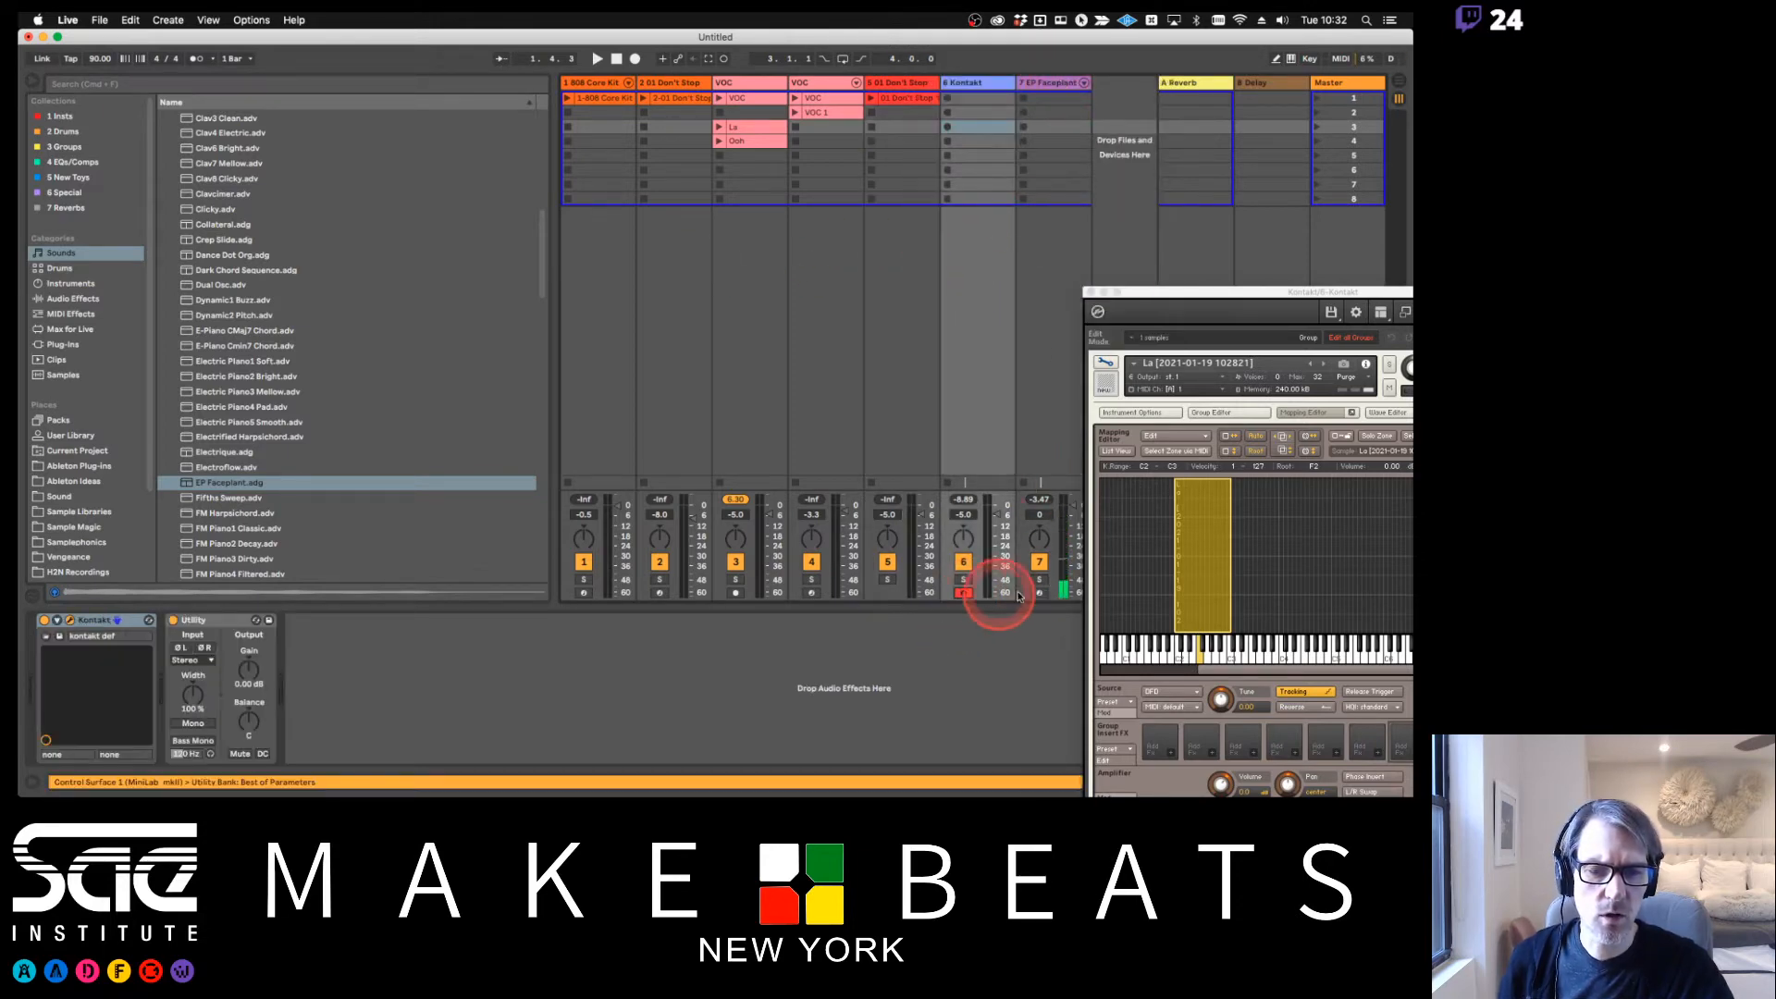
pyautogui.click(1040, 593)
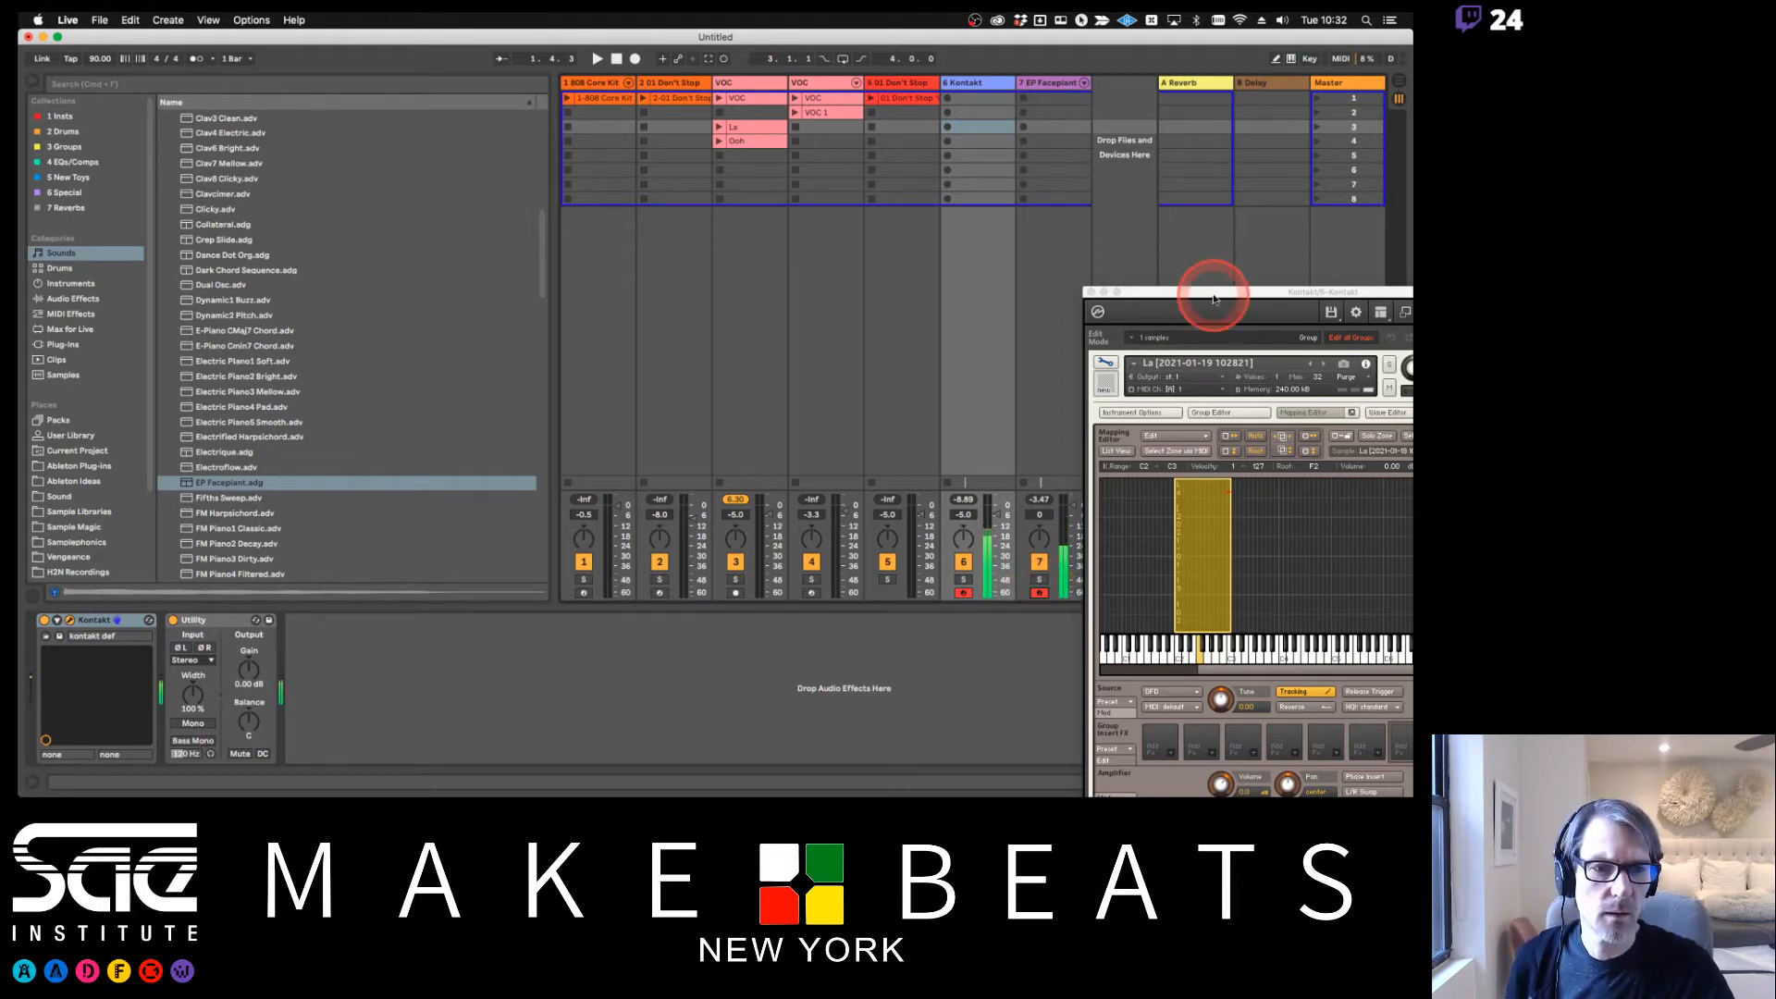
# Bring the Kontakt window back into view and change the La zone's root note to D2, then to C2
pyautogui.moveTo(1209, 294); pyautogui.dragTo(838, 200)
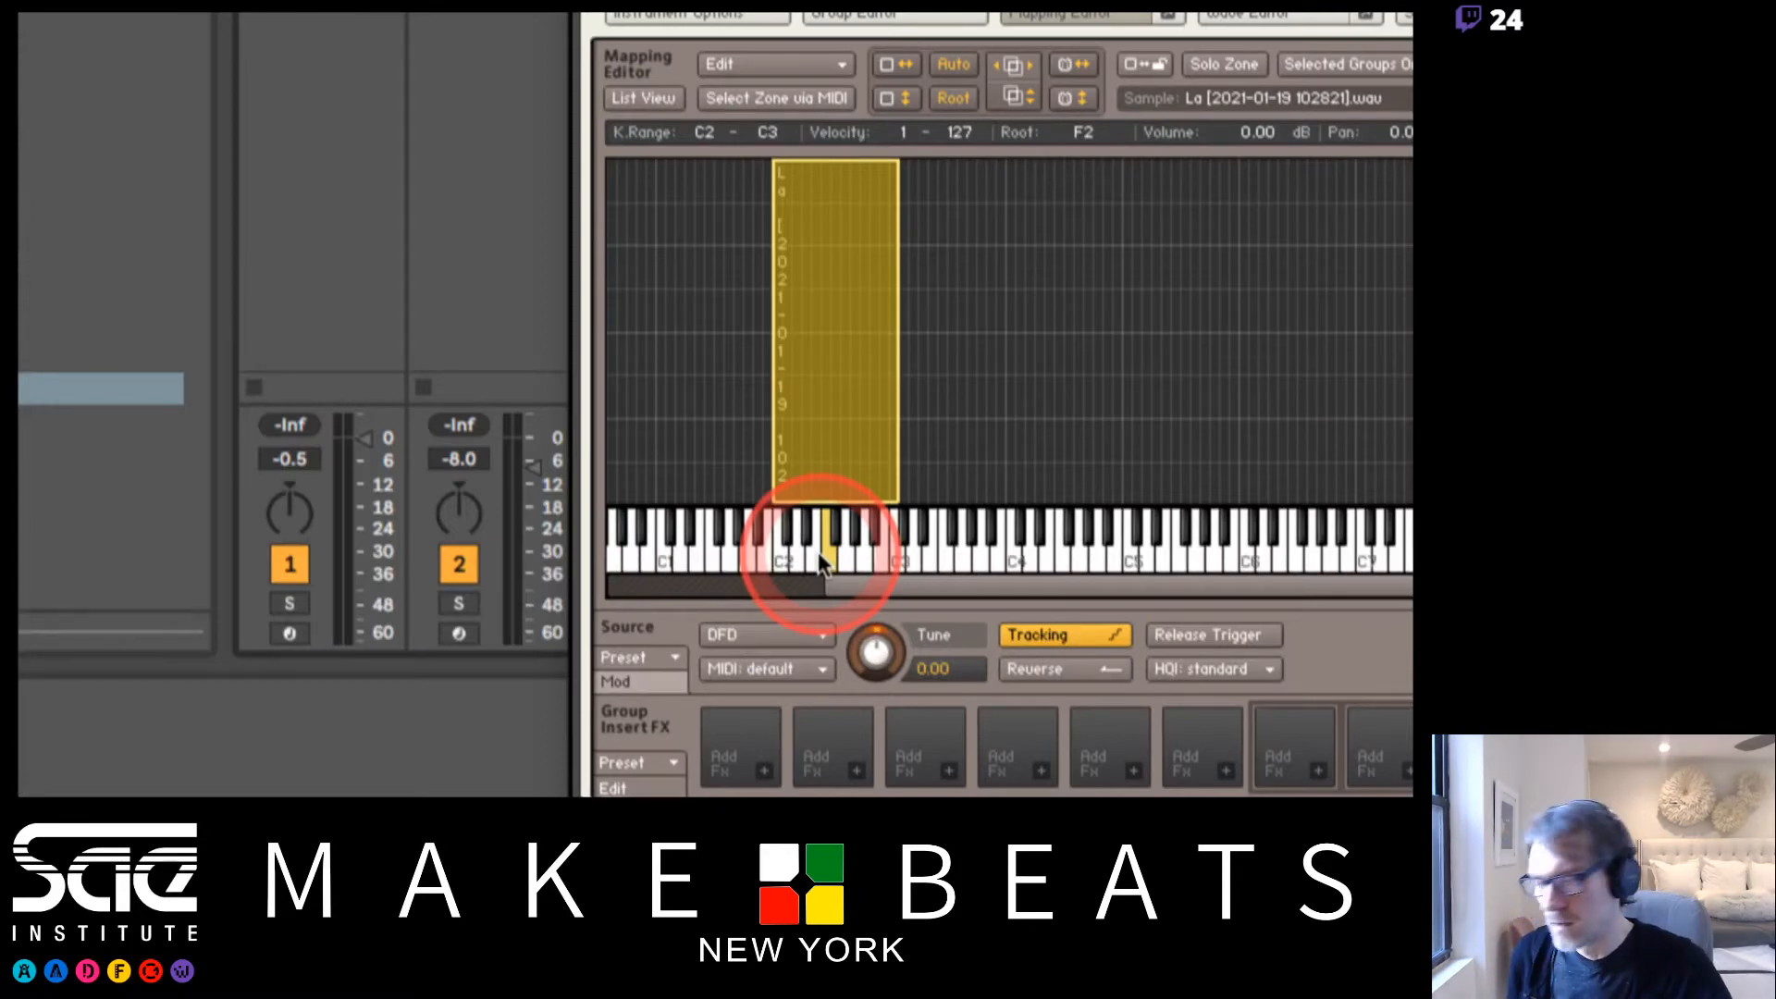
pyautogui.click(824, 557)
pyautogui.moveTo(824, 557); pyautogui.dragTo(794, 572)
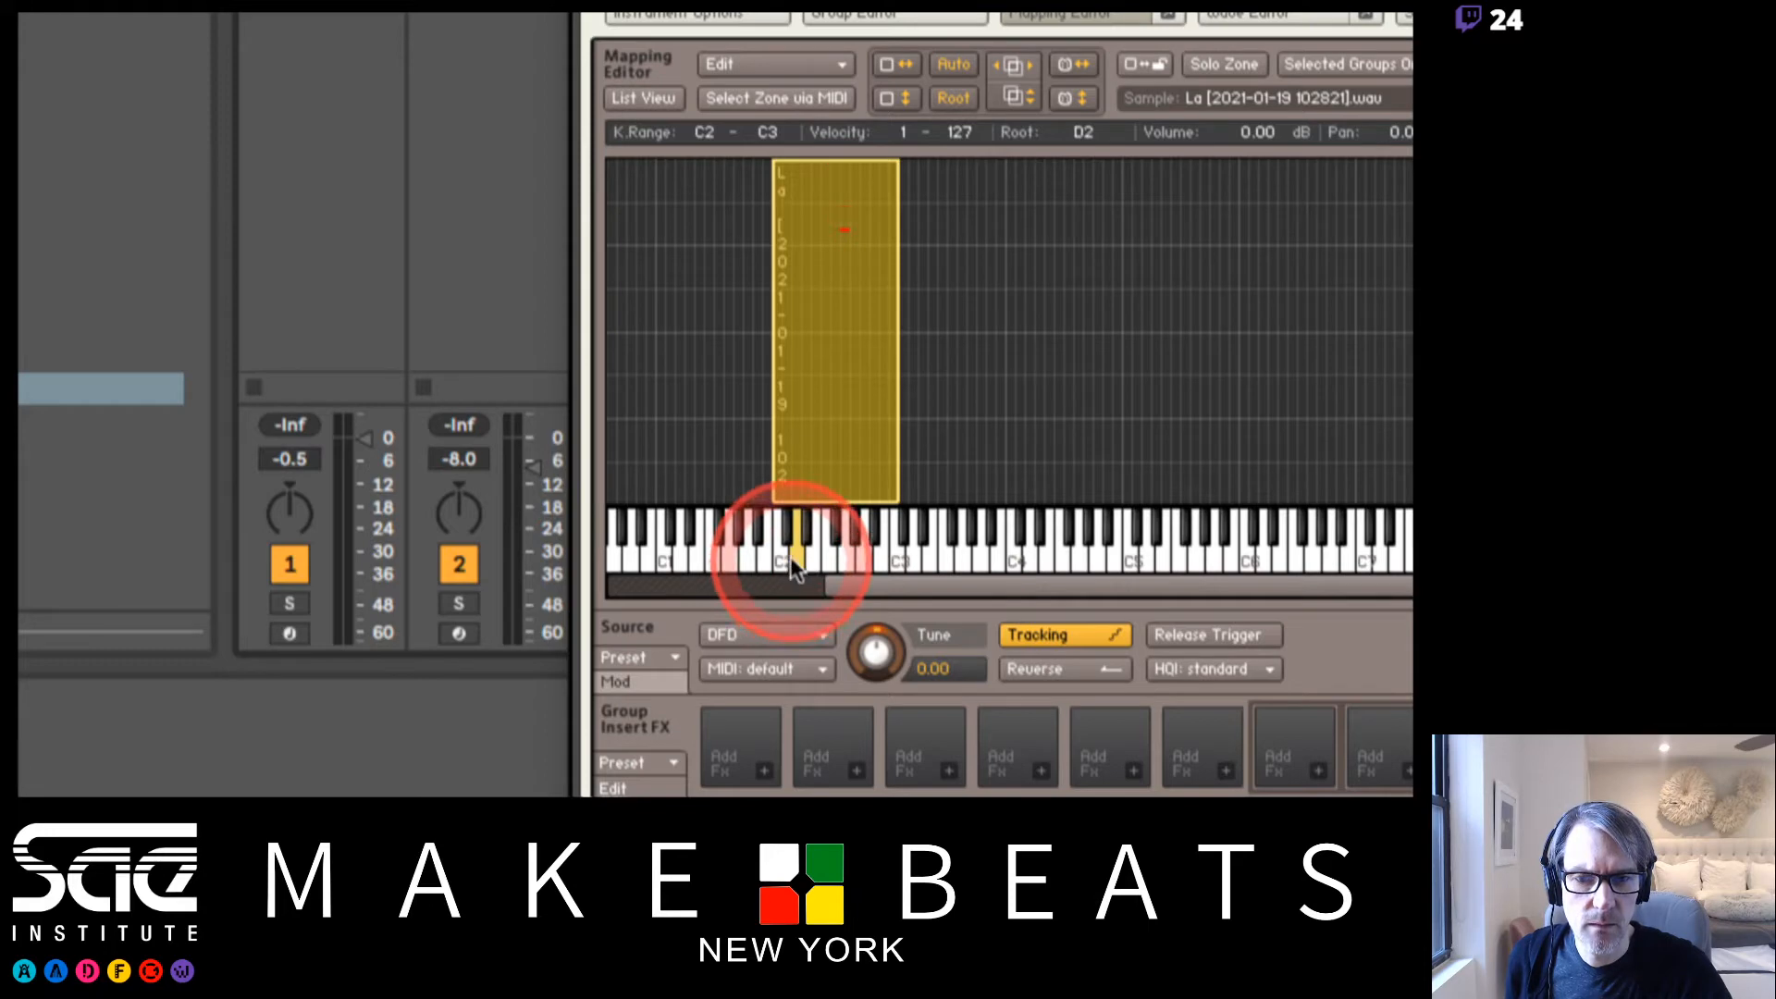
pyautogui.moveTo(794, 572); pyautogui.dragTo(768, 562)
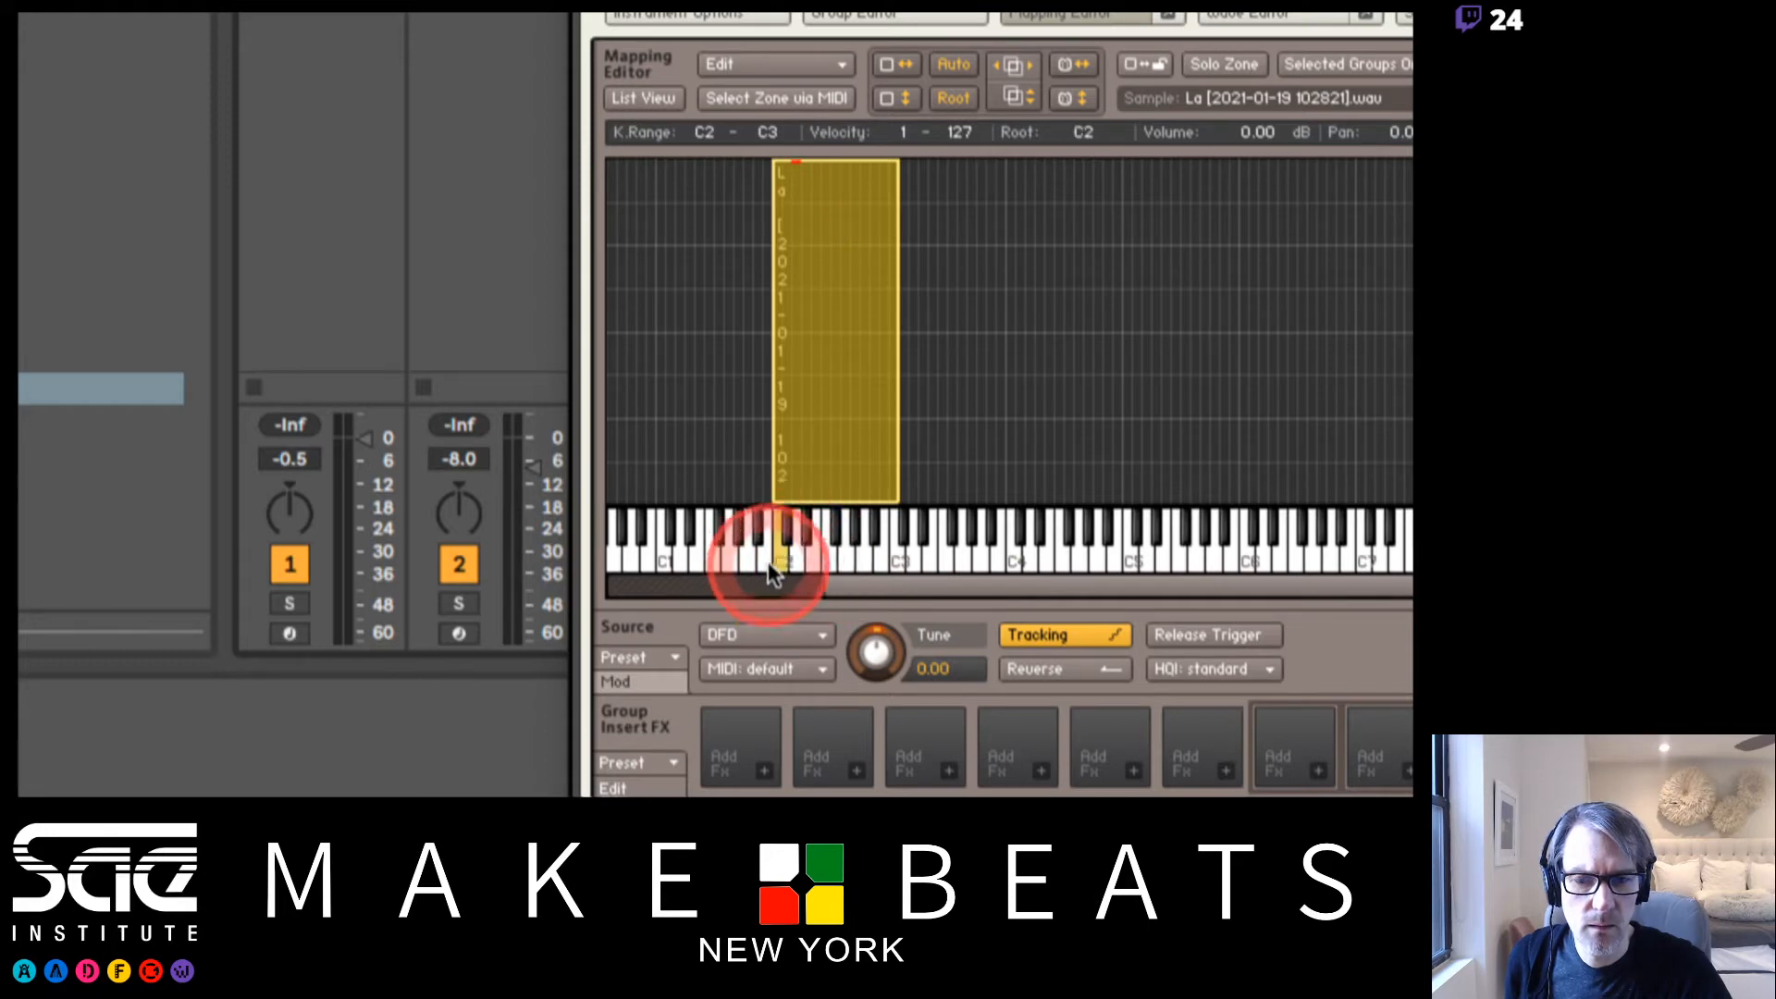
# Set the La zone's root note to C#2
pyautogui.moveTo(1086, 135); pyautogui.dragTo(1084, 125)
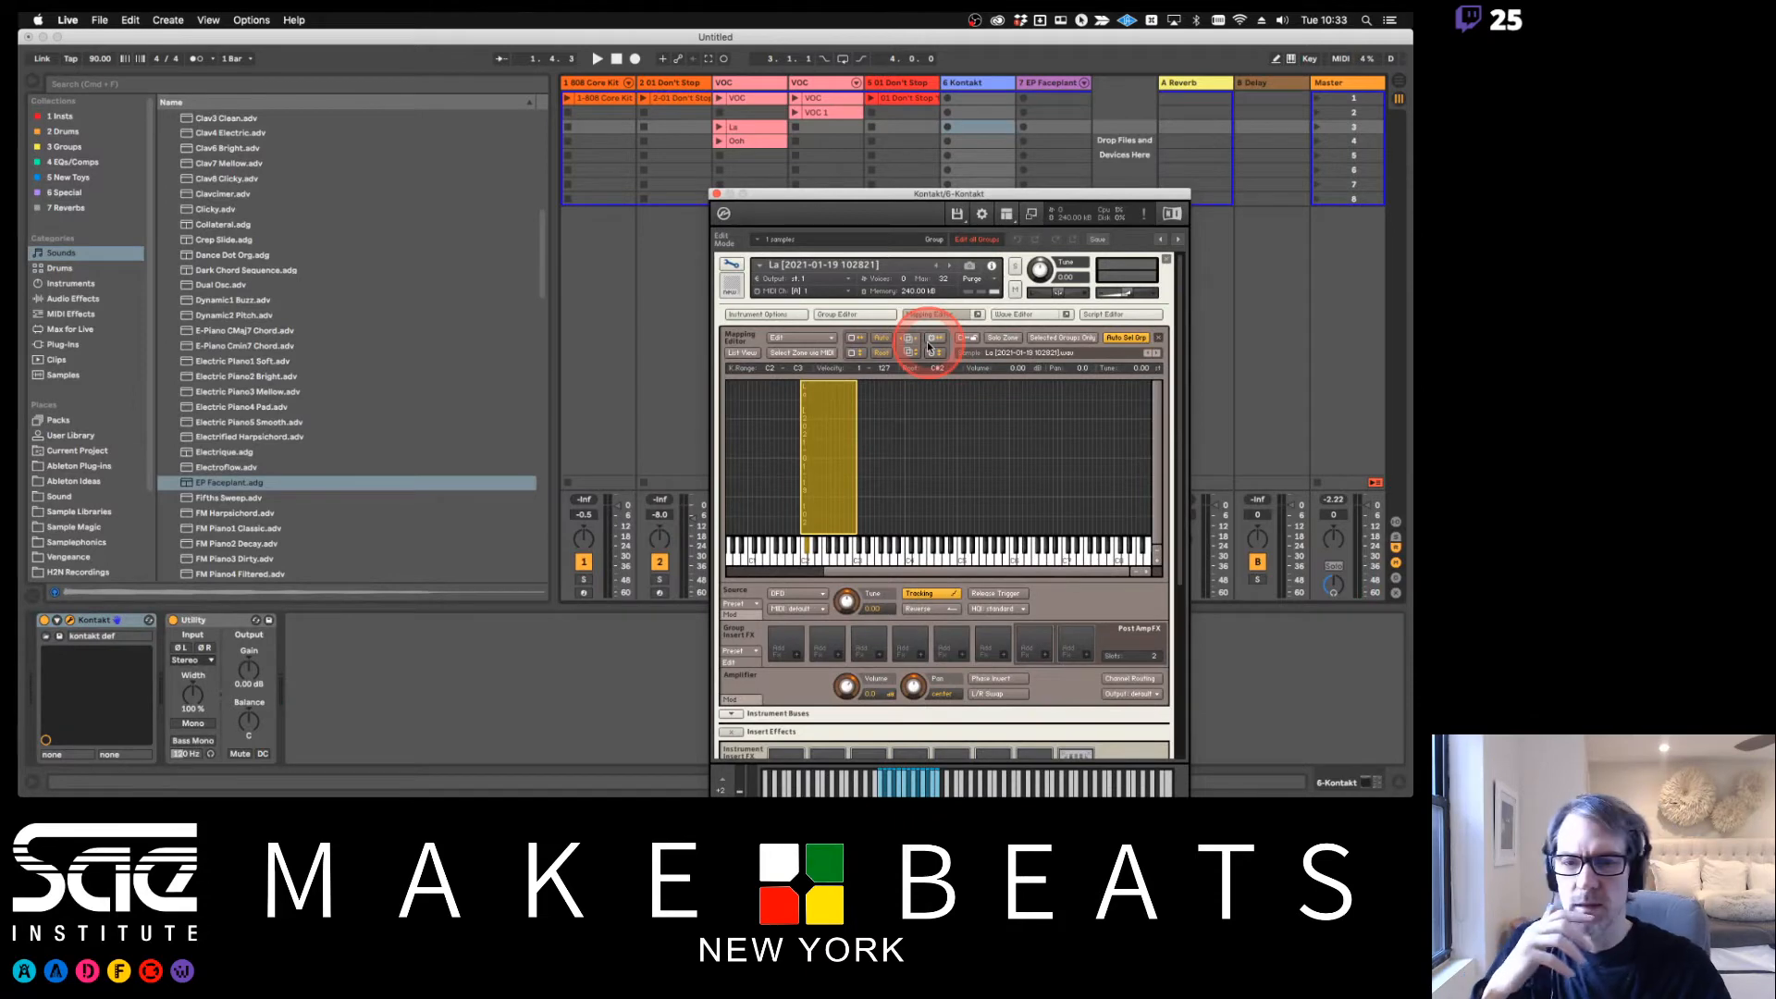
pyautogui.click(756, 144)
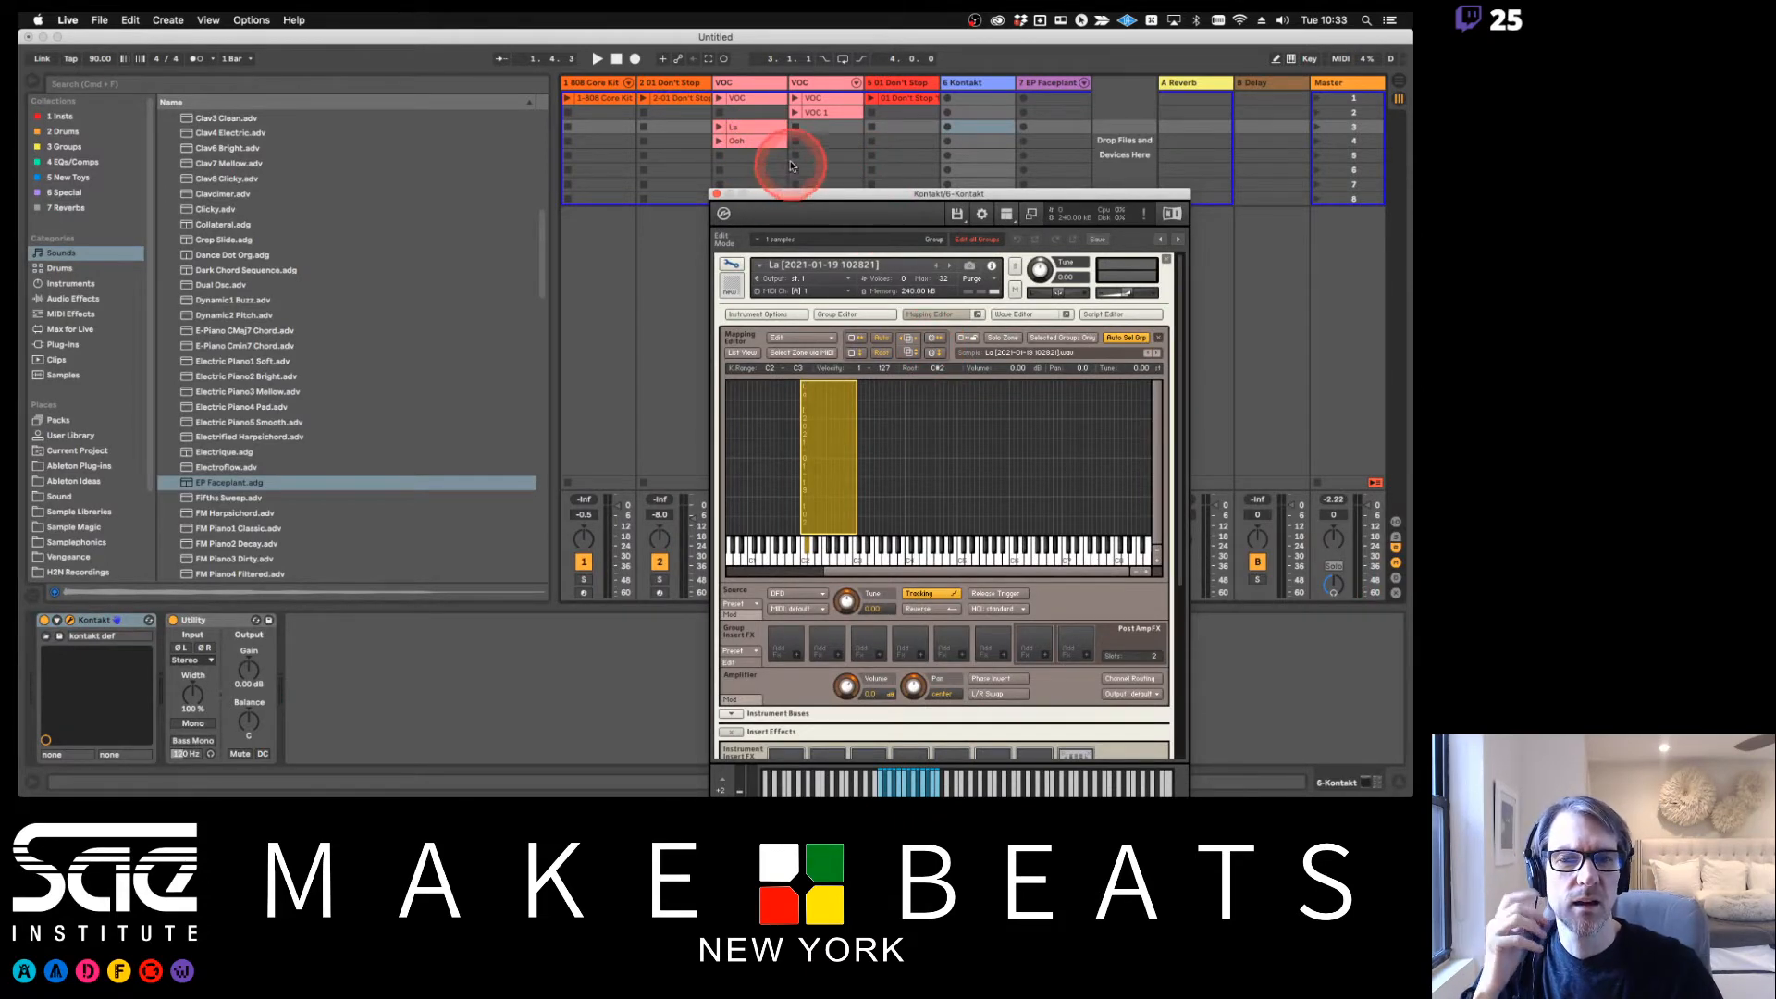
pyautogui.click(789, 427)
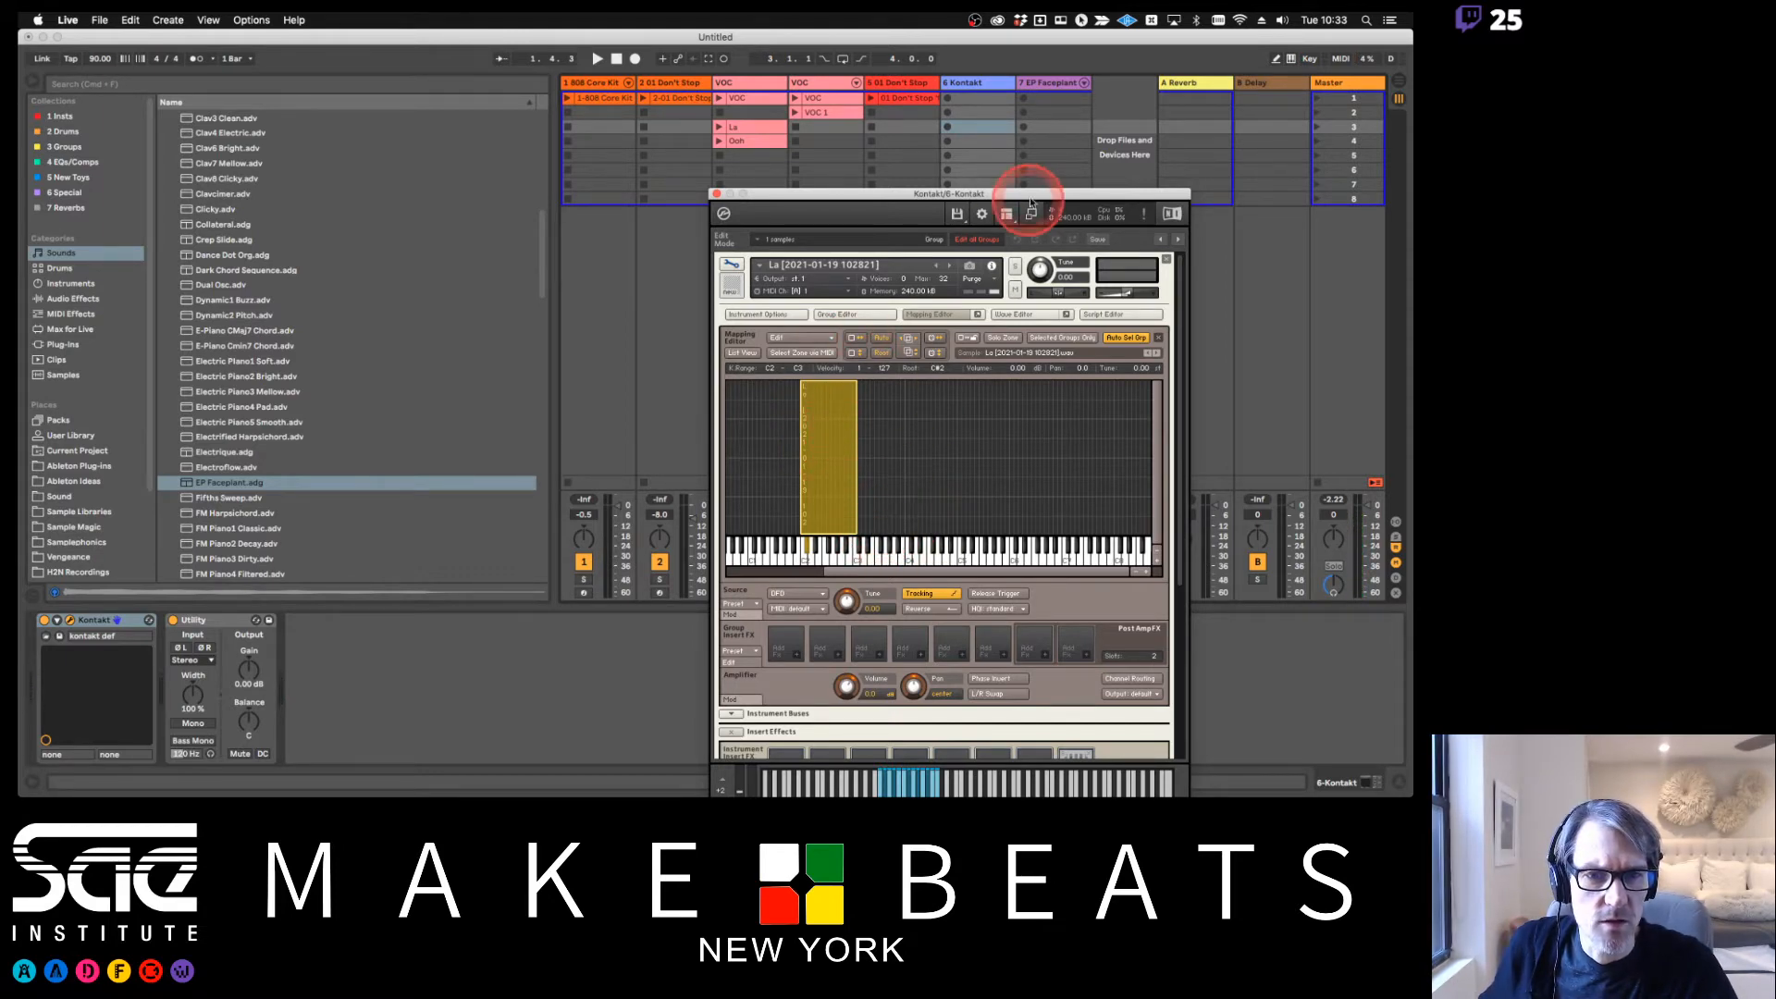
# Shift the Kontakt window aside and disarm the 7 EP Faceplant track
pyautogui.moveTo(1043, 197); pyautogui.dragTo(829, 181)
pyautogui.click(1039, 593)
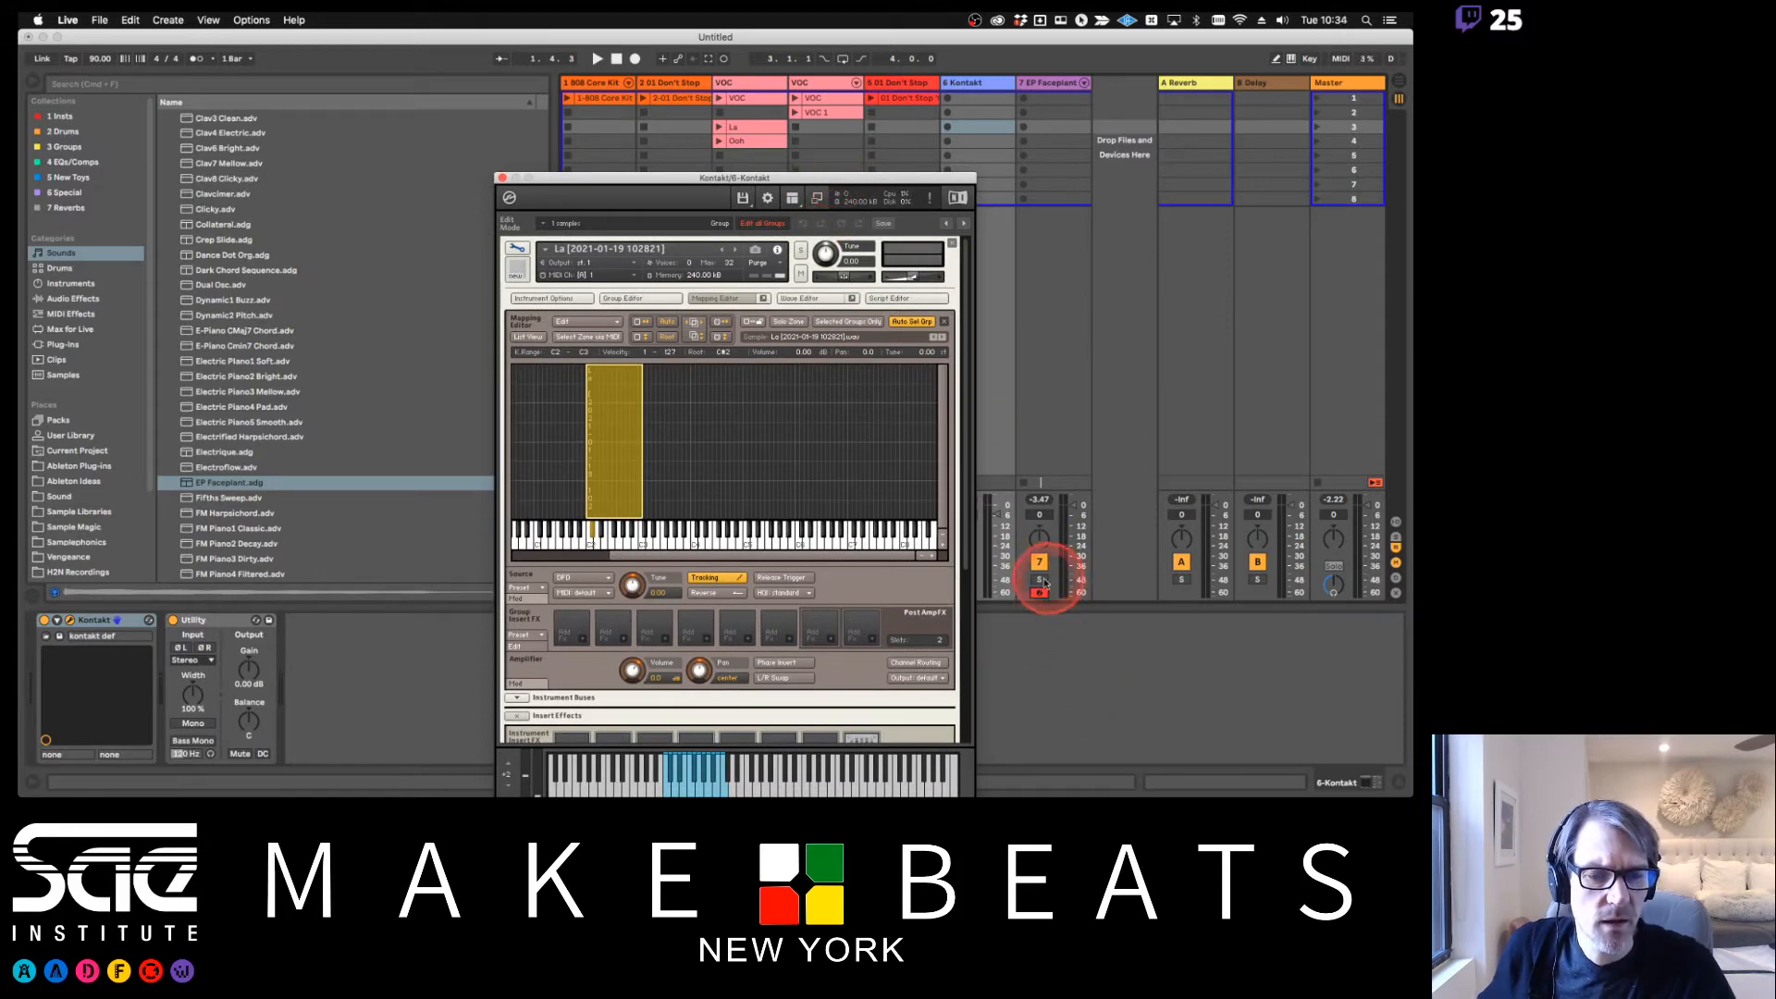
pyautogui.moveTo(902, 174); pyautogui.dragTo(1010, 172)
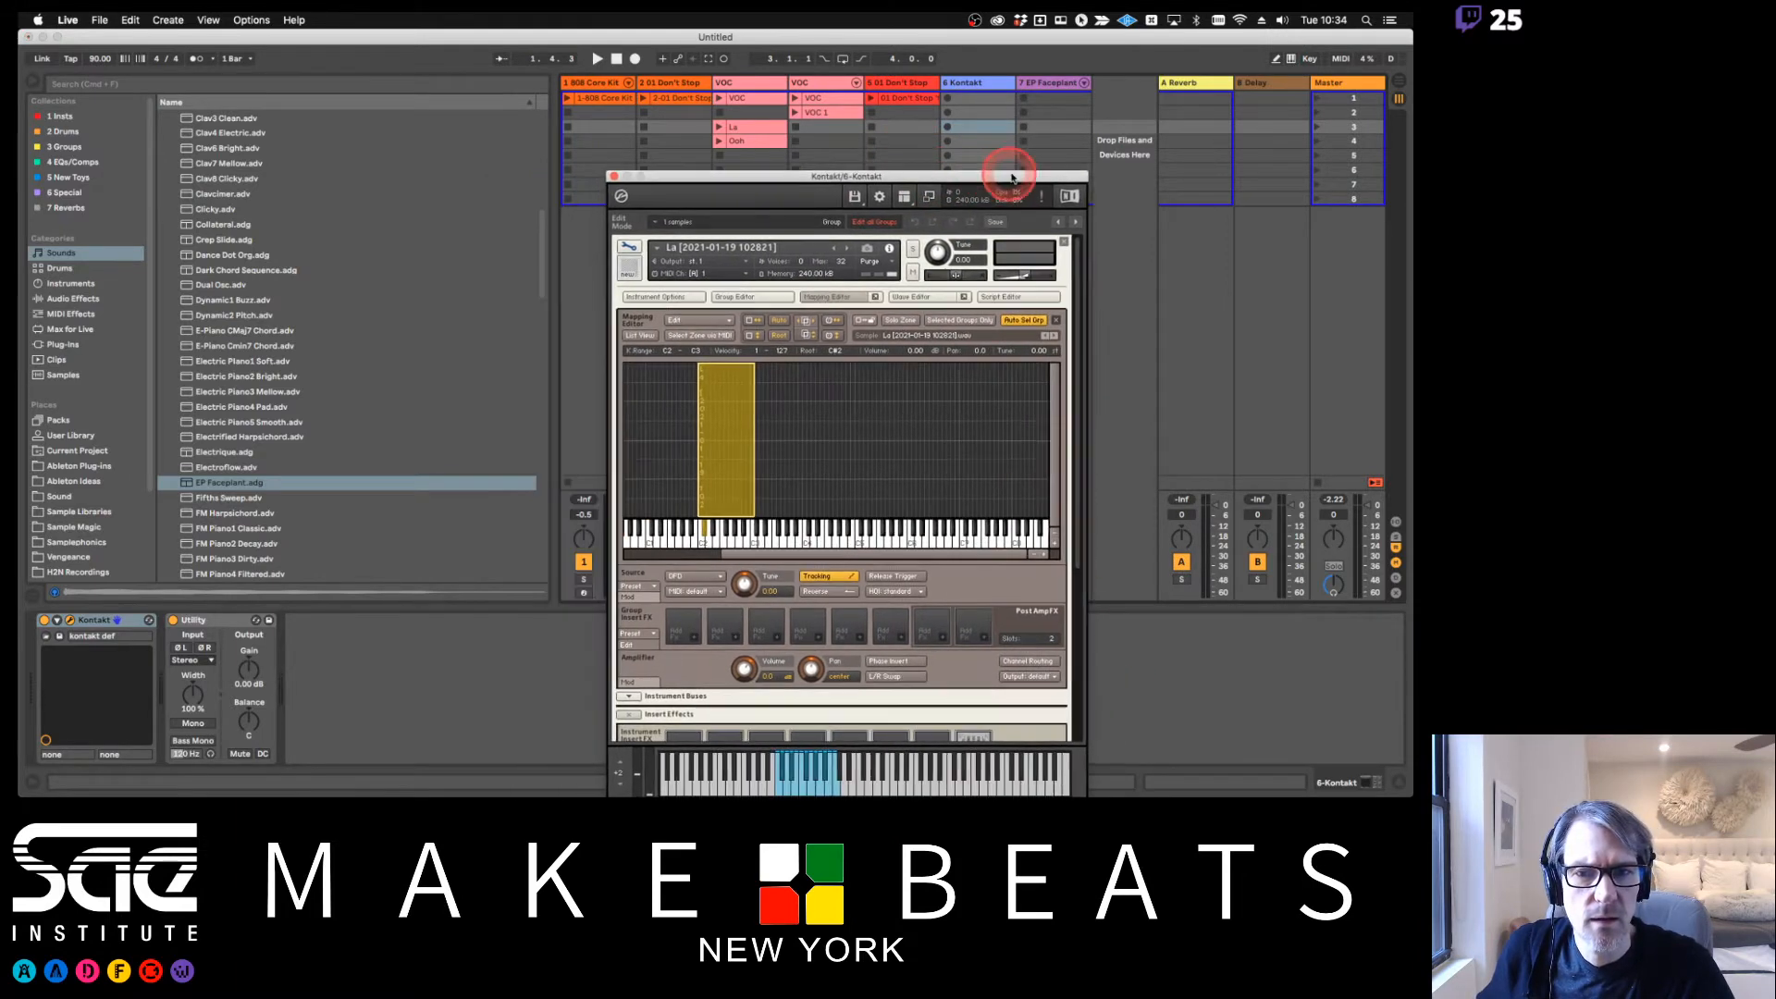
# Add the Ooh clip to the mapping as a zone spanning C3 to C4, and end the La zone's key range at B2
pyautogui.moveTo(726, 165); pyautogui.dragTo(747, 461)
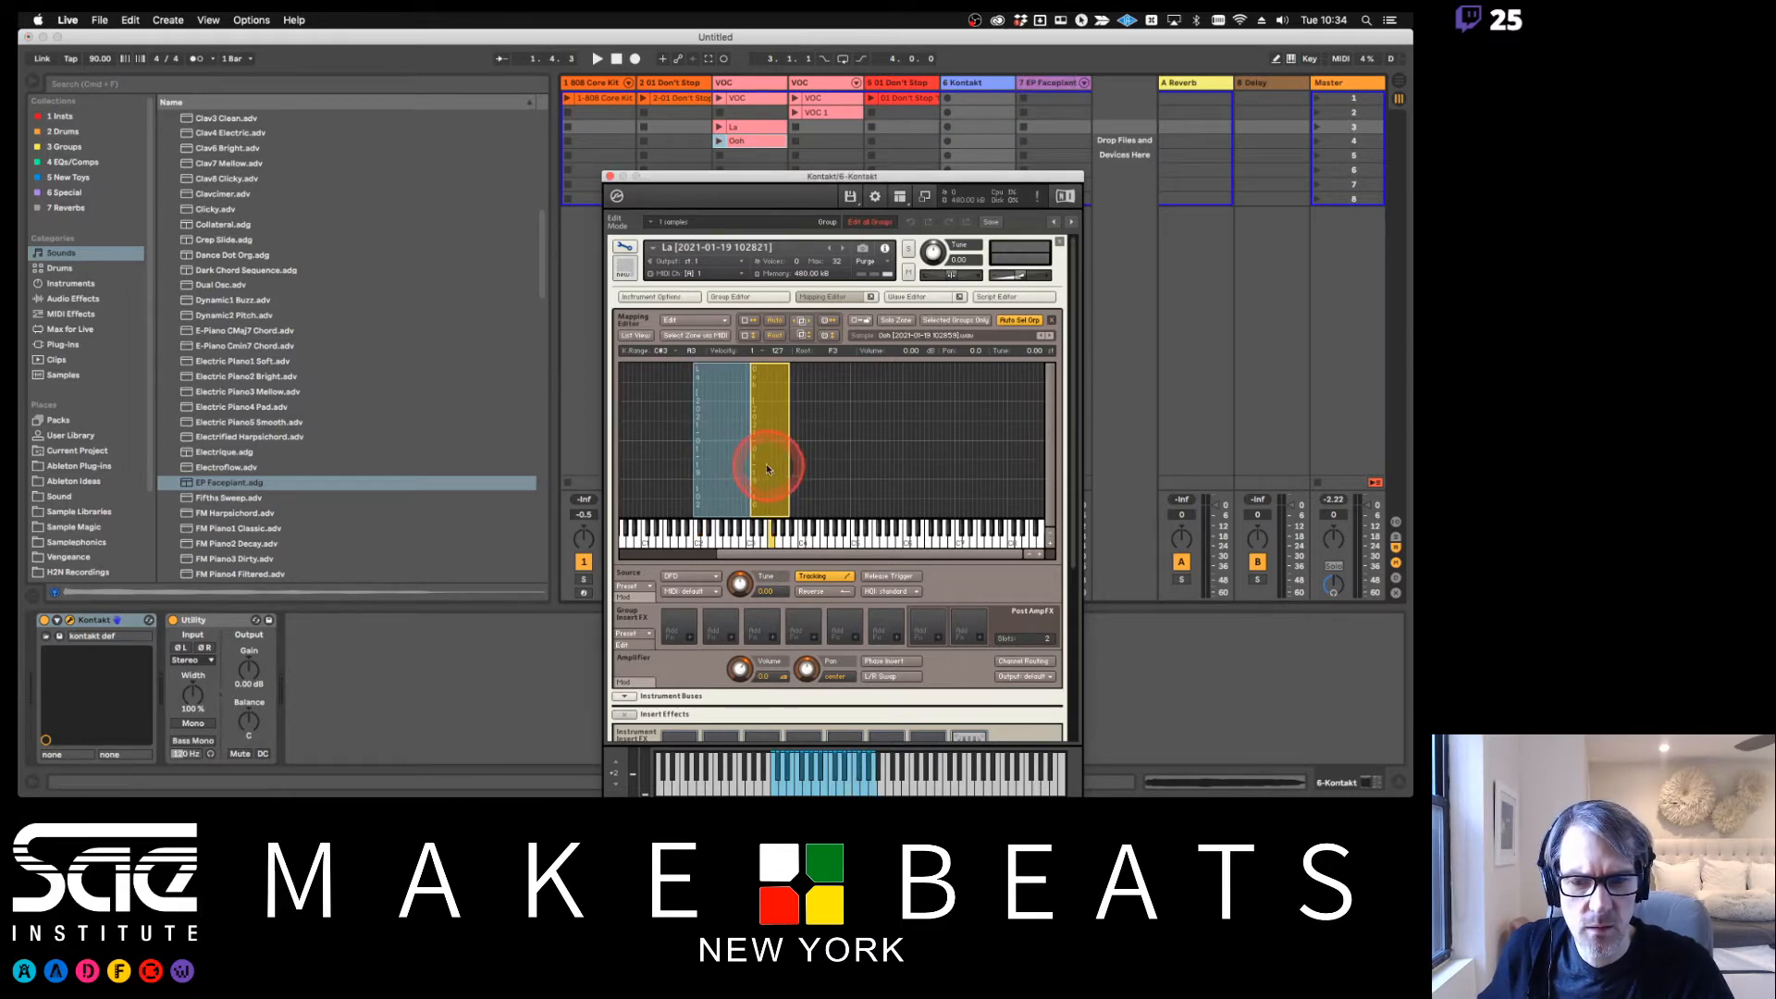
pyautogui.click(738, 465)
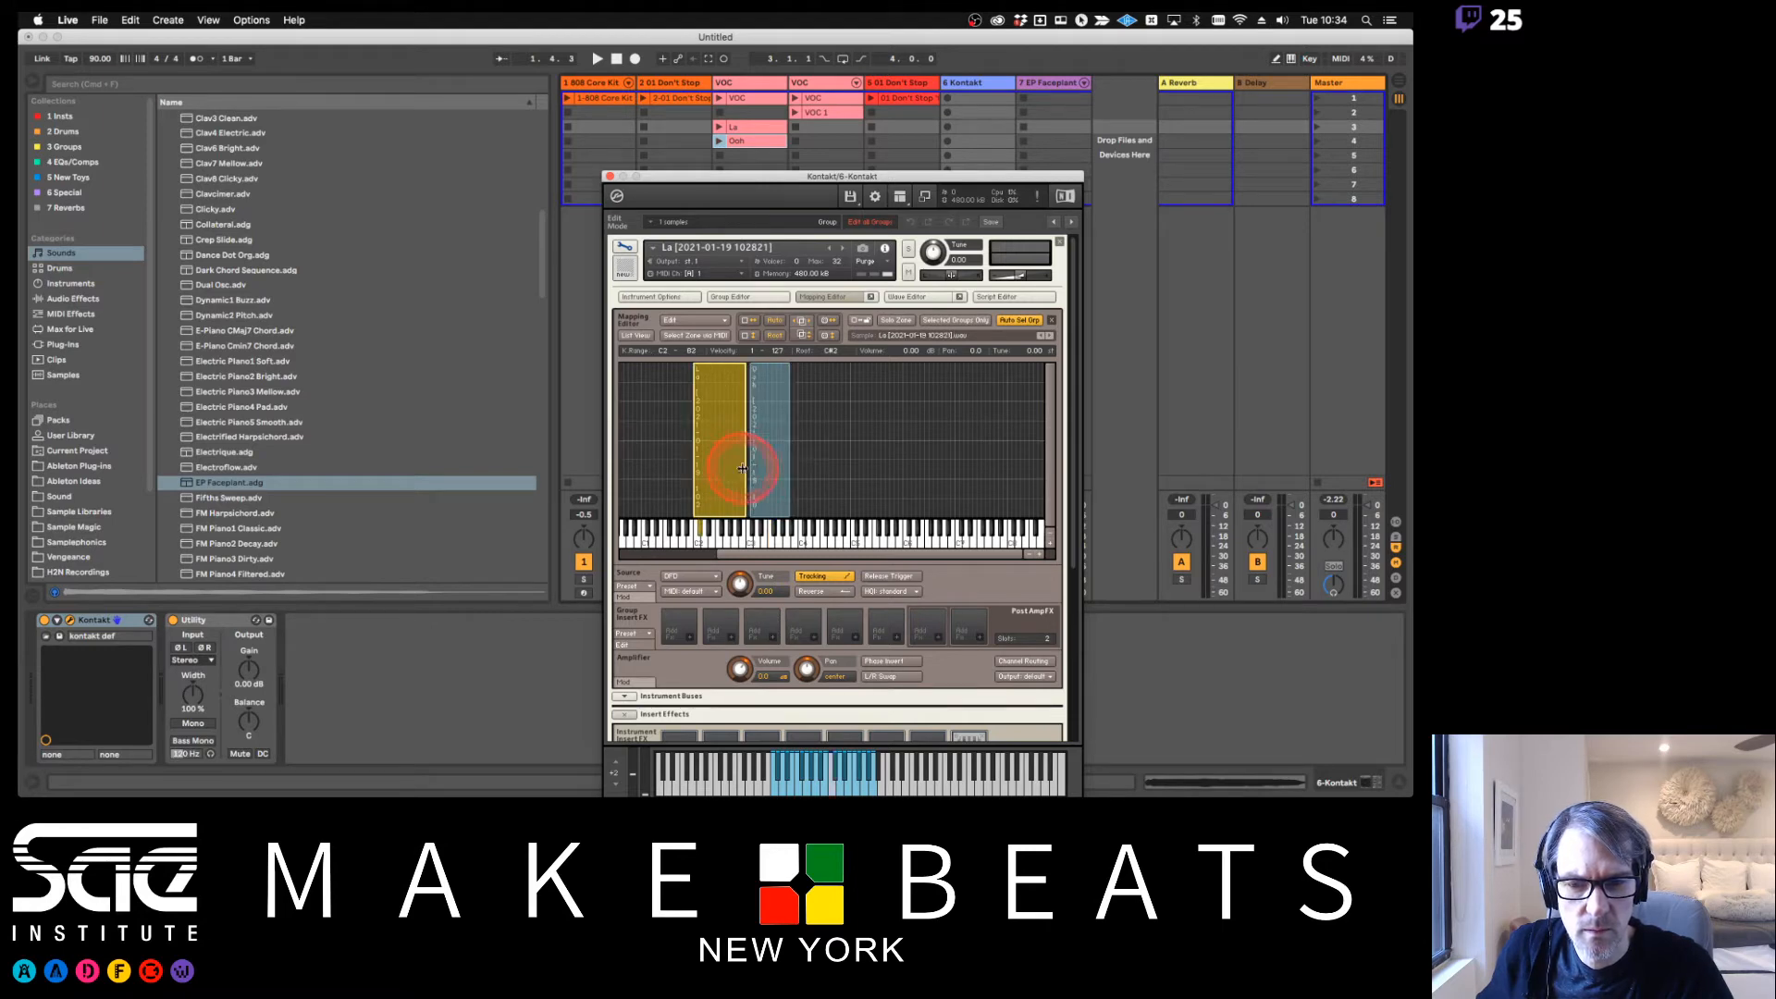
pyautogui.click(751, 466)
pyautogui.moveTo(788, 467)
pyautogui.mouseDown()
pyautogui.moveTo(768, 476)
pyautogui.moveTo(803, 481)
pyautogui.mouseUp()
# Set the Ooh zone's root note to C#3
pyautogui.click(768, 544)
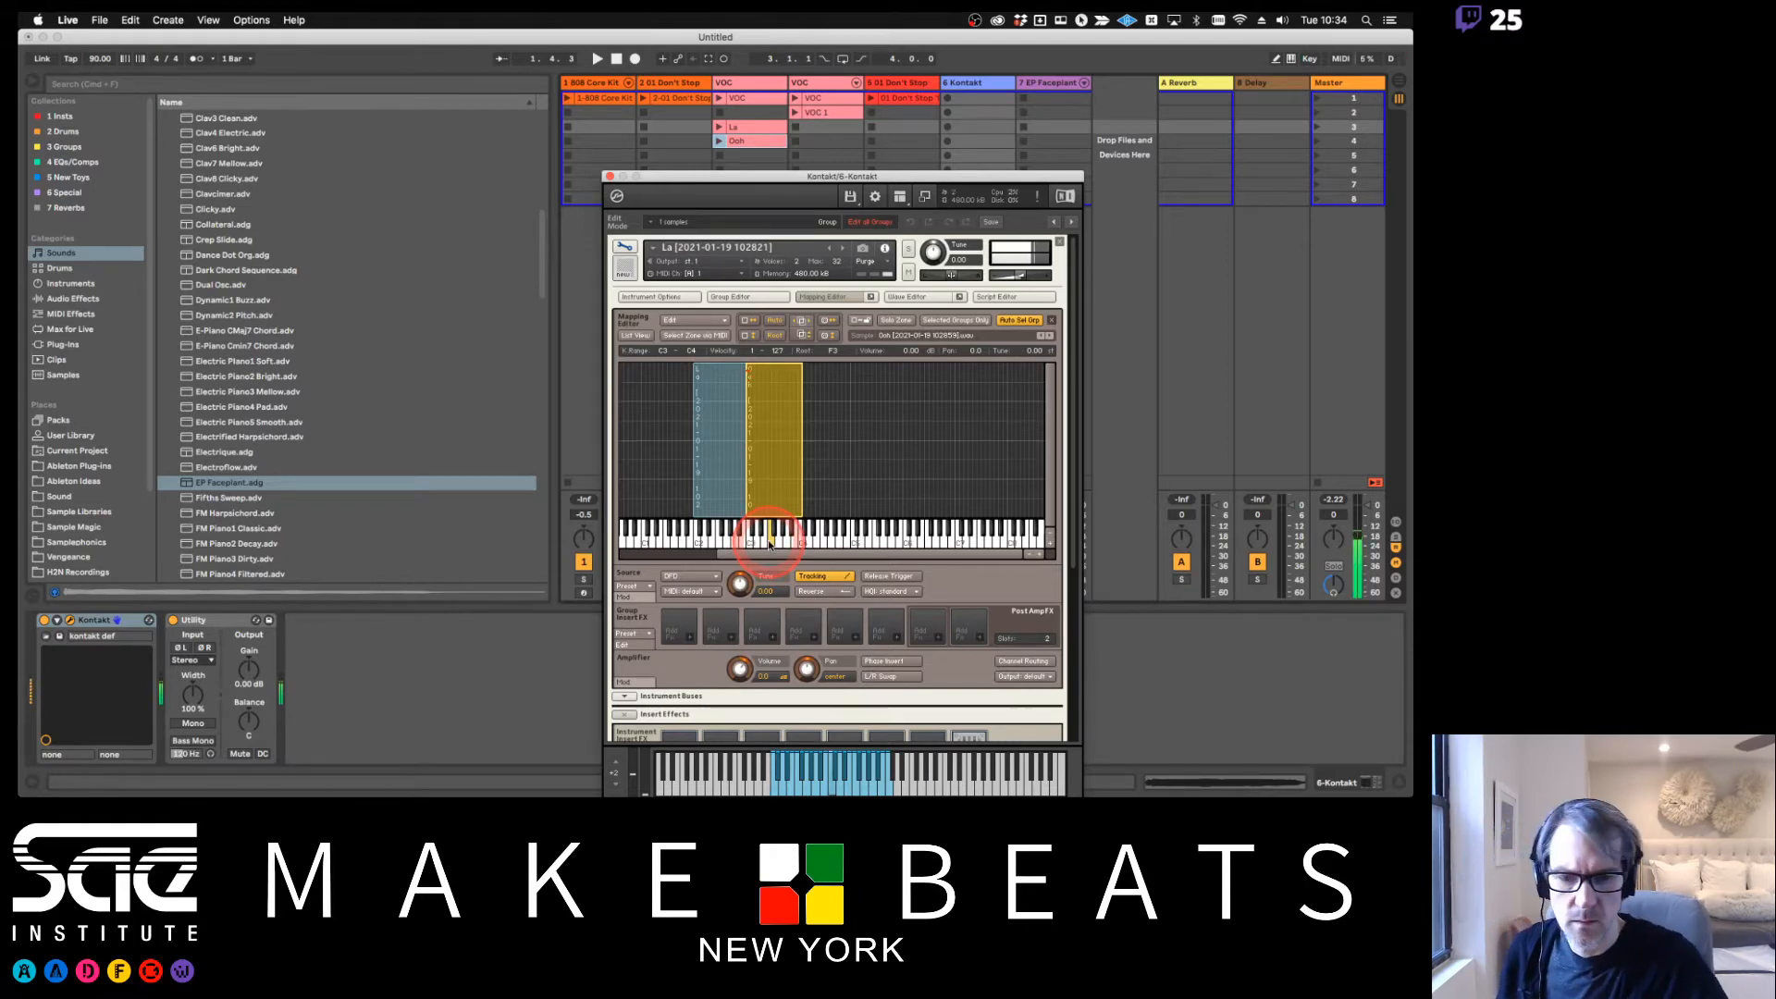
pyautogui.moveTo(770, 544); pyautogui.dragTo(751, 534)
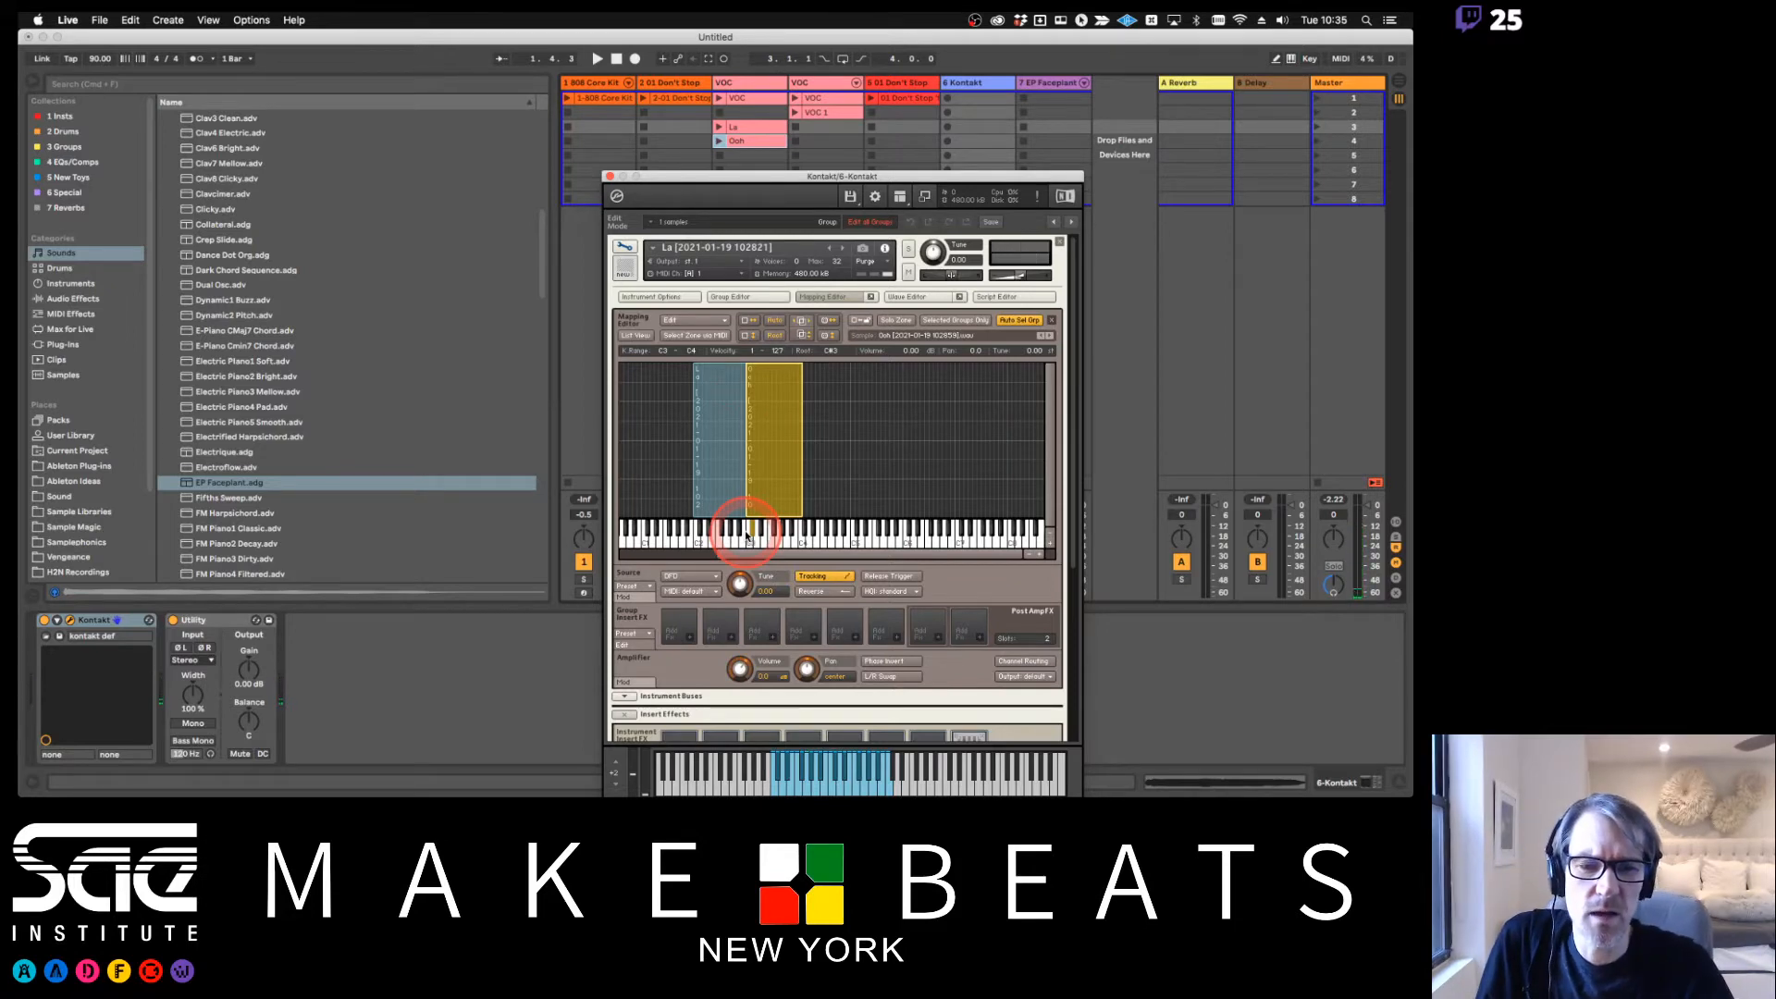
pyautogui.click(757, 524)
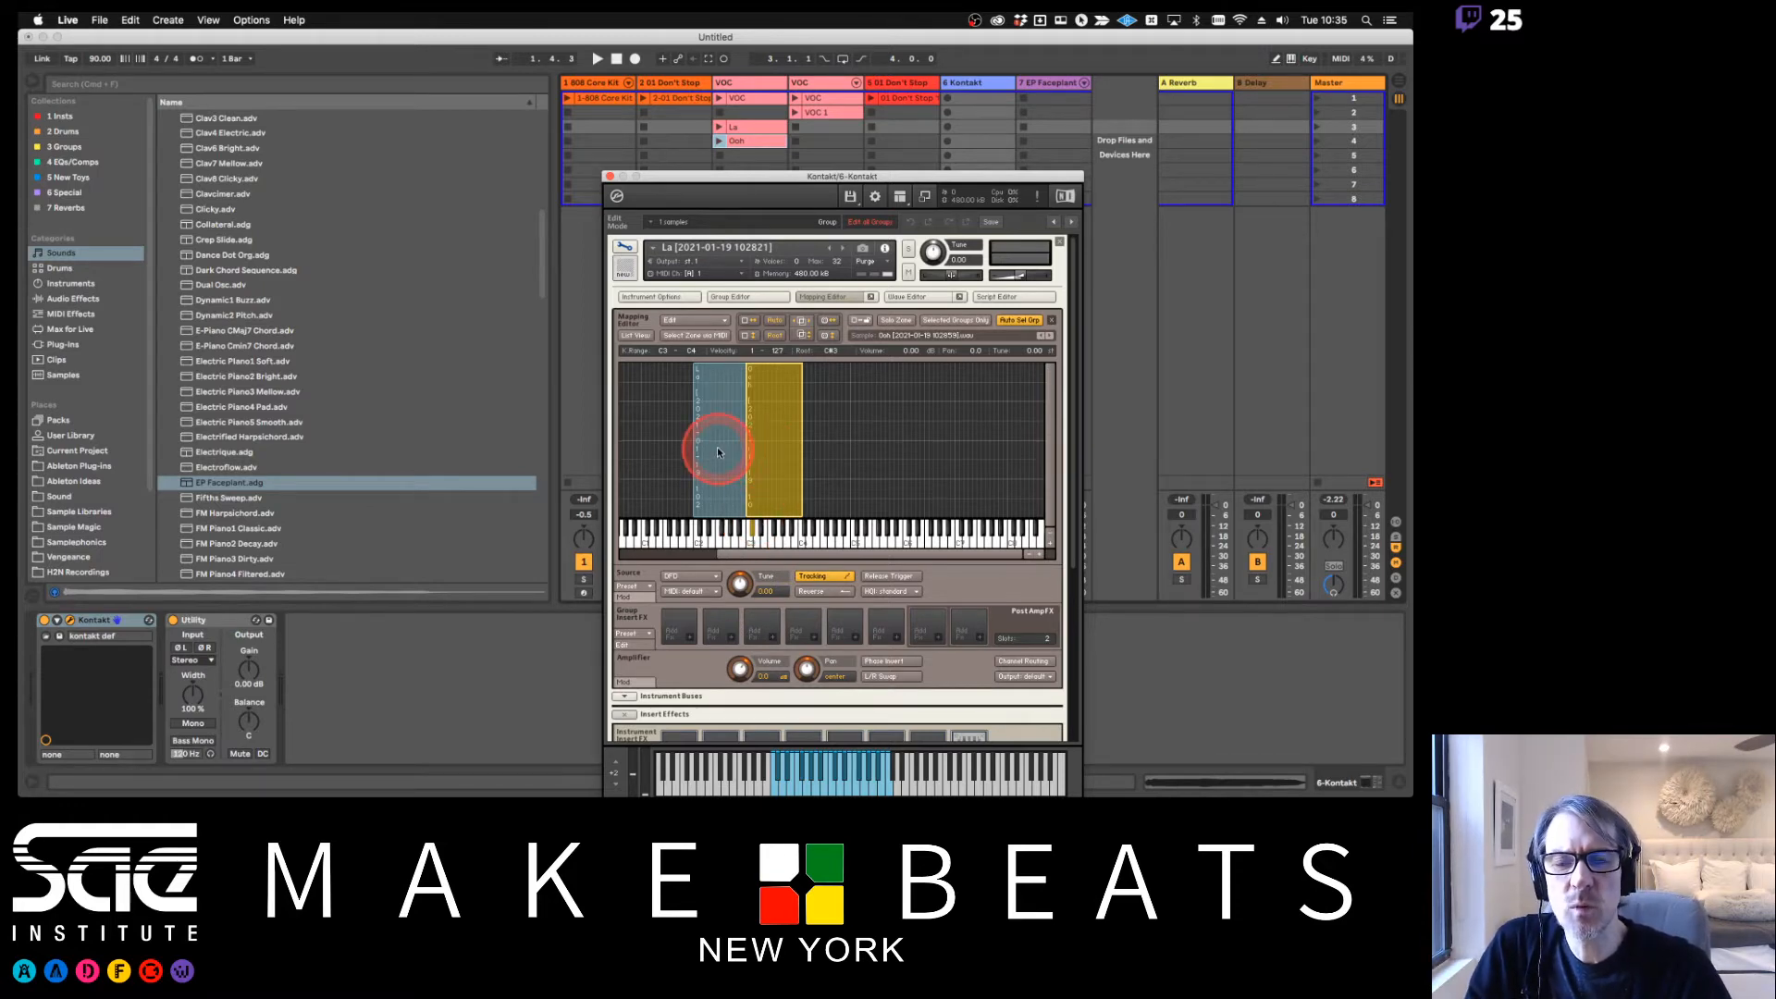
# Compare the key ranges and root notes of the La and Ooh zones
pyautogui.click(707, 497)
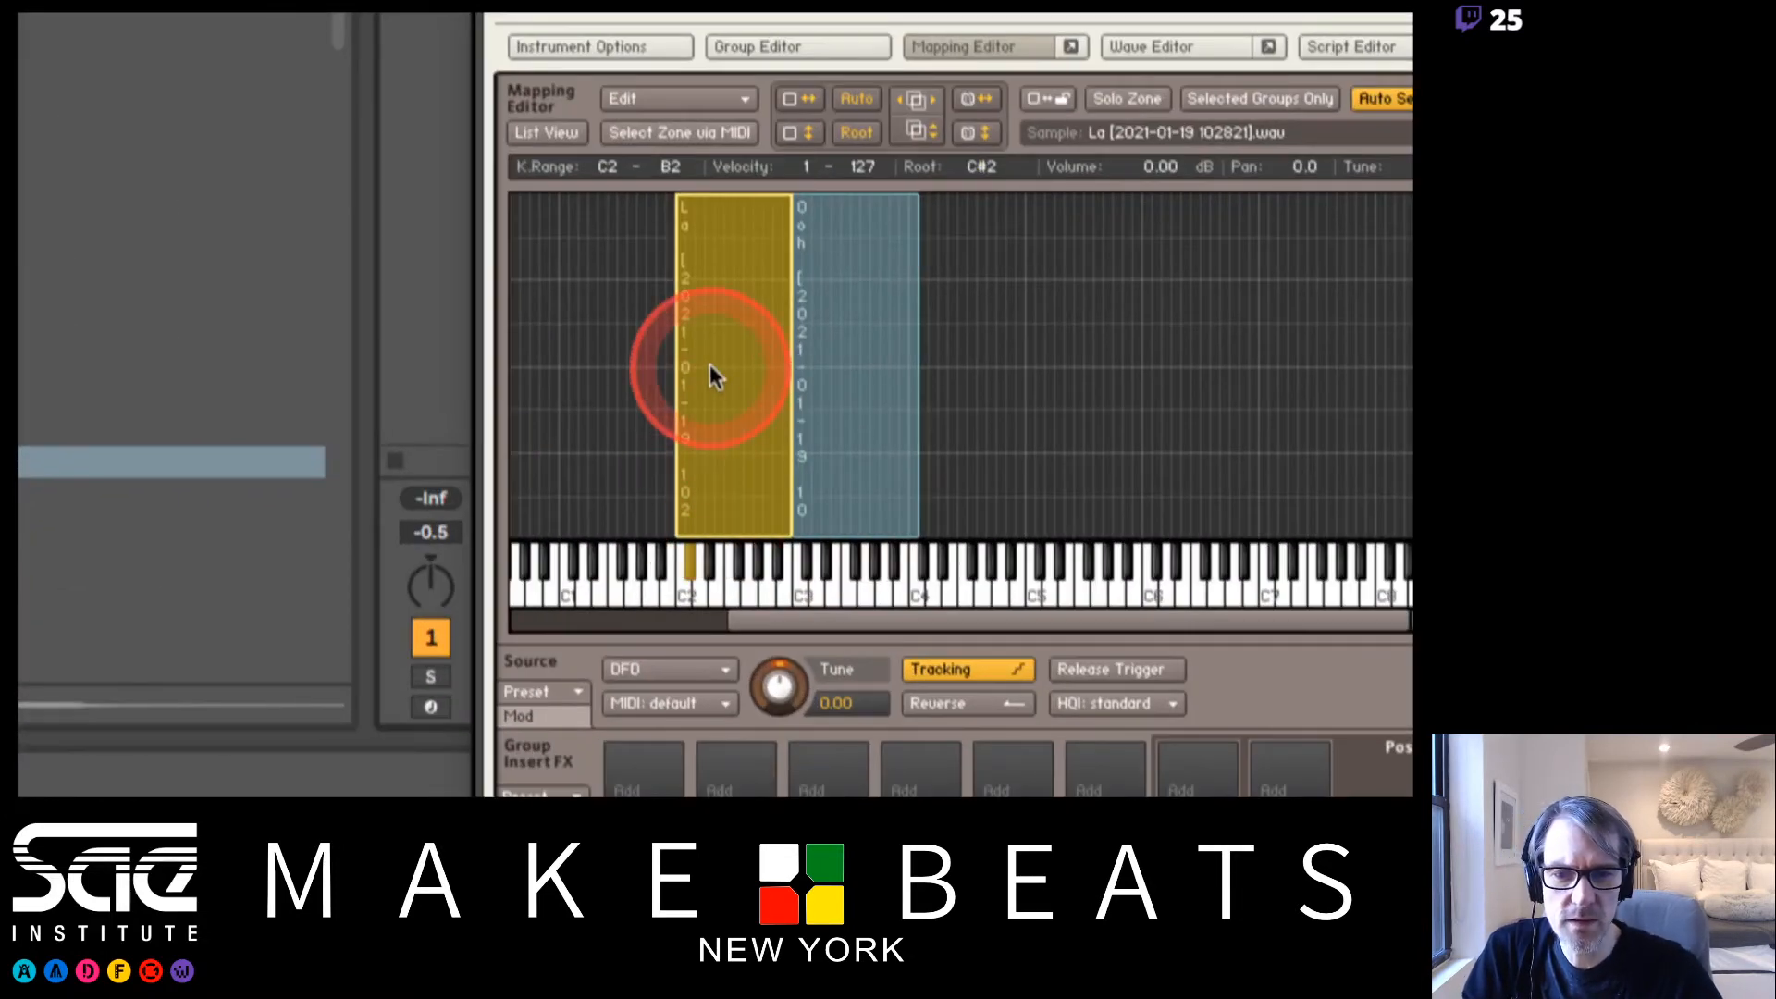
pyautogui.click(885, 391)
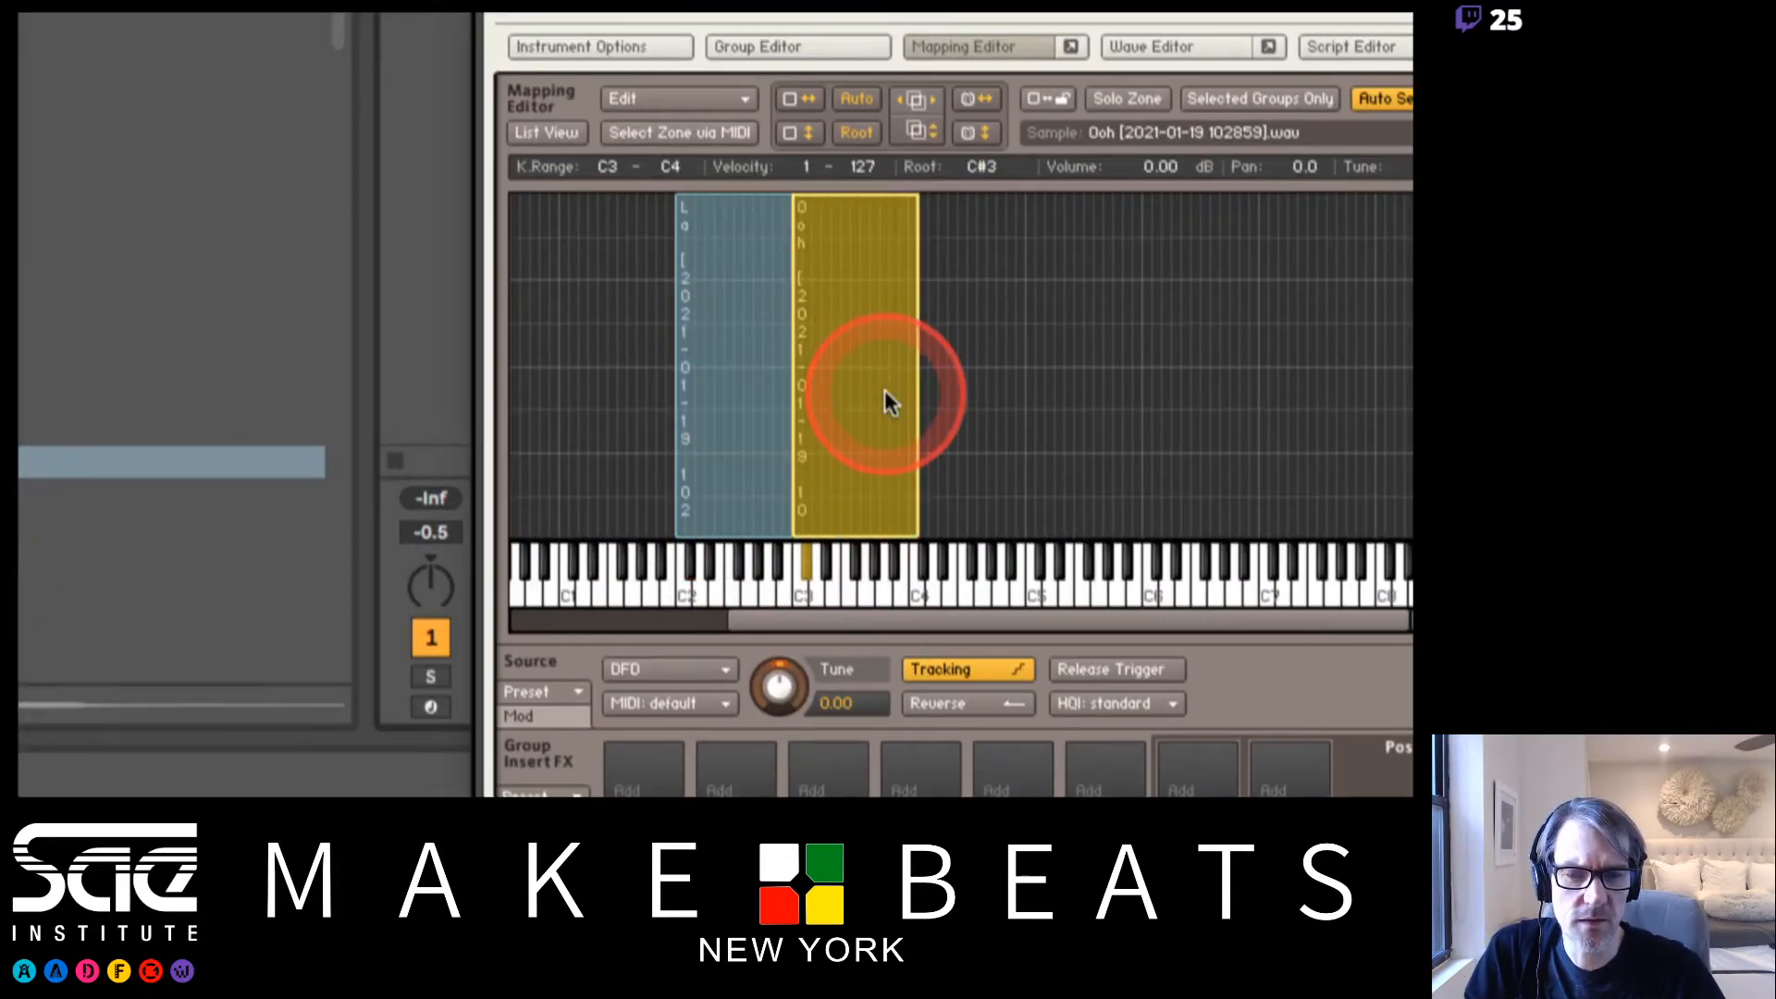
pyautogui.click(719, 398)
pyautogui.click(831, 407)
pyautogui.click(742, 408)
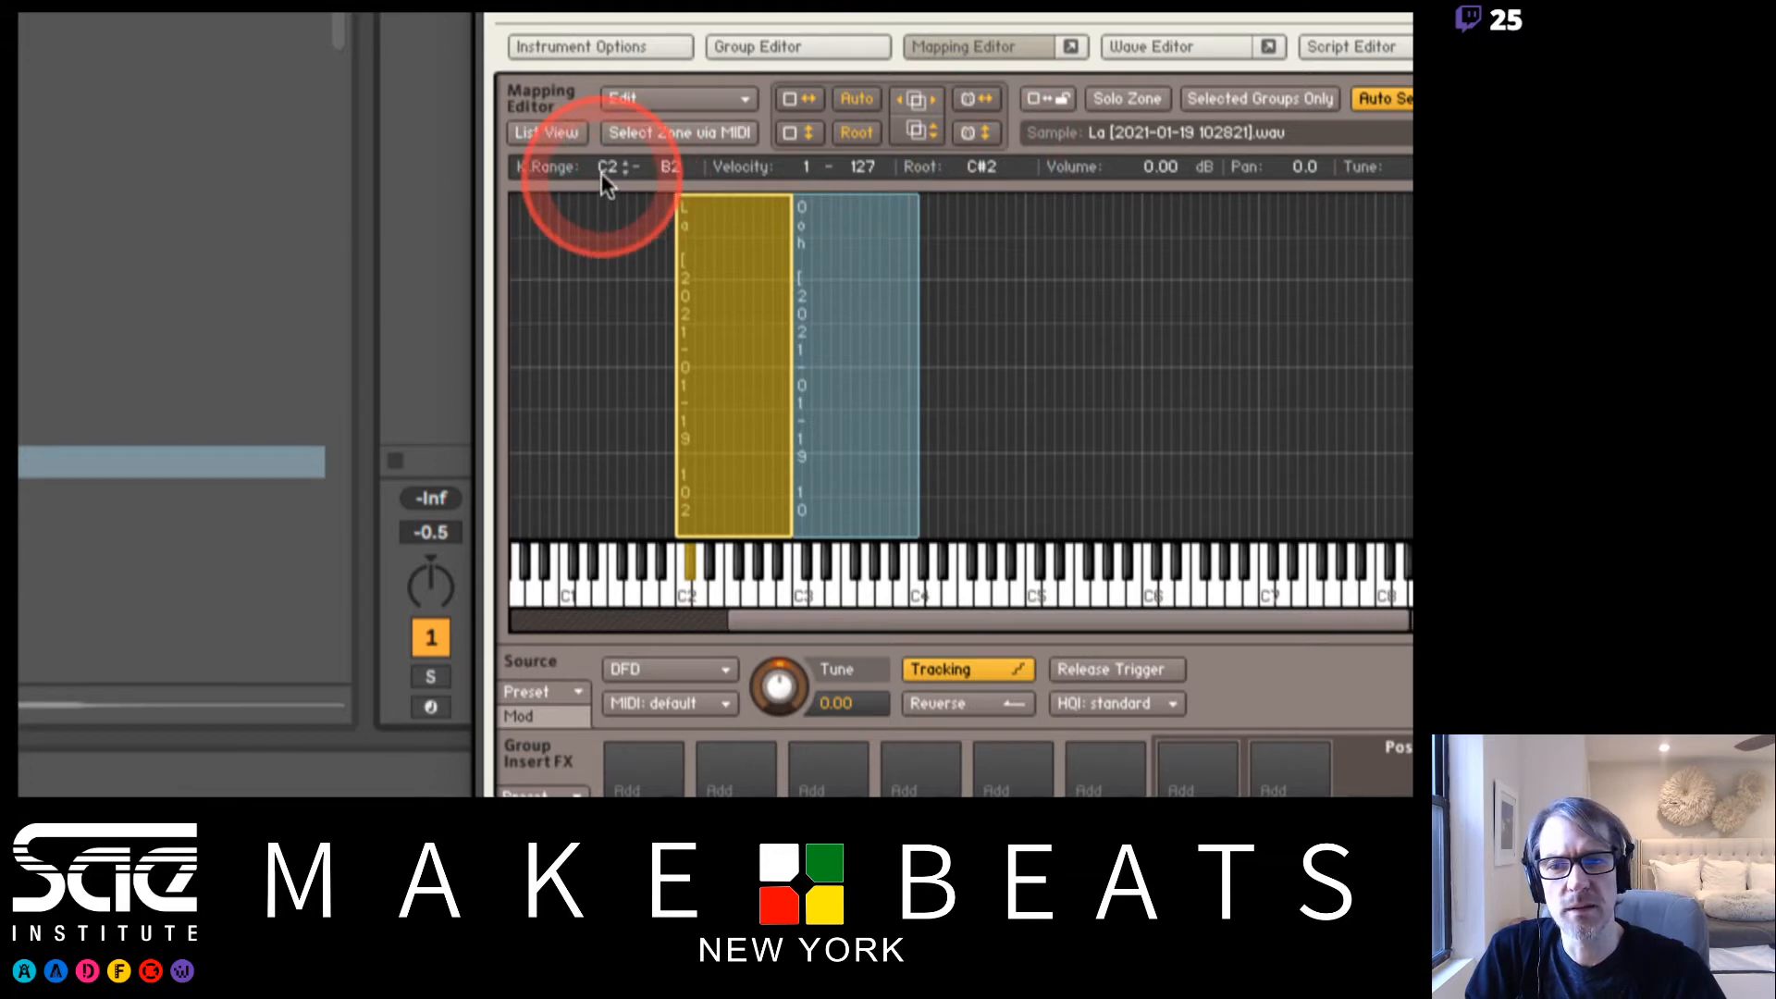
pyautogui.click(836, 342)
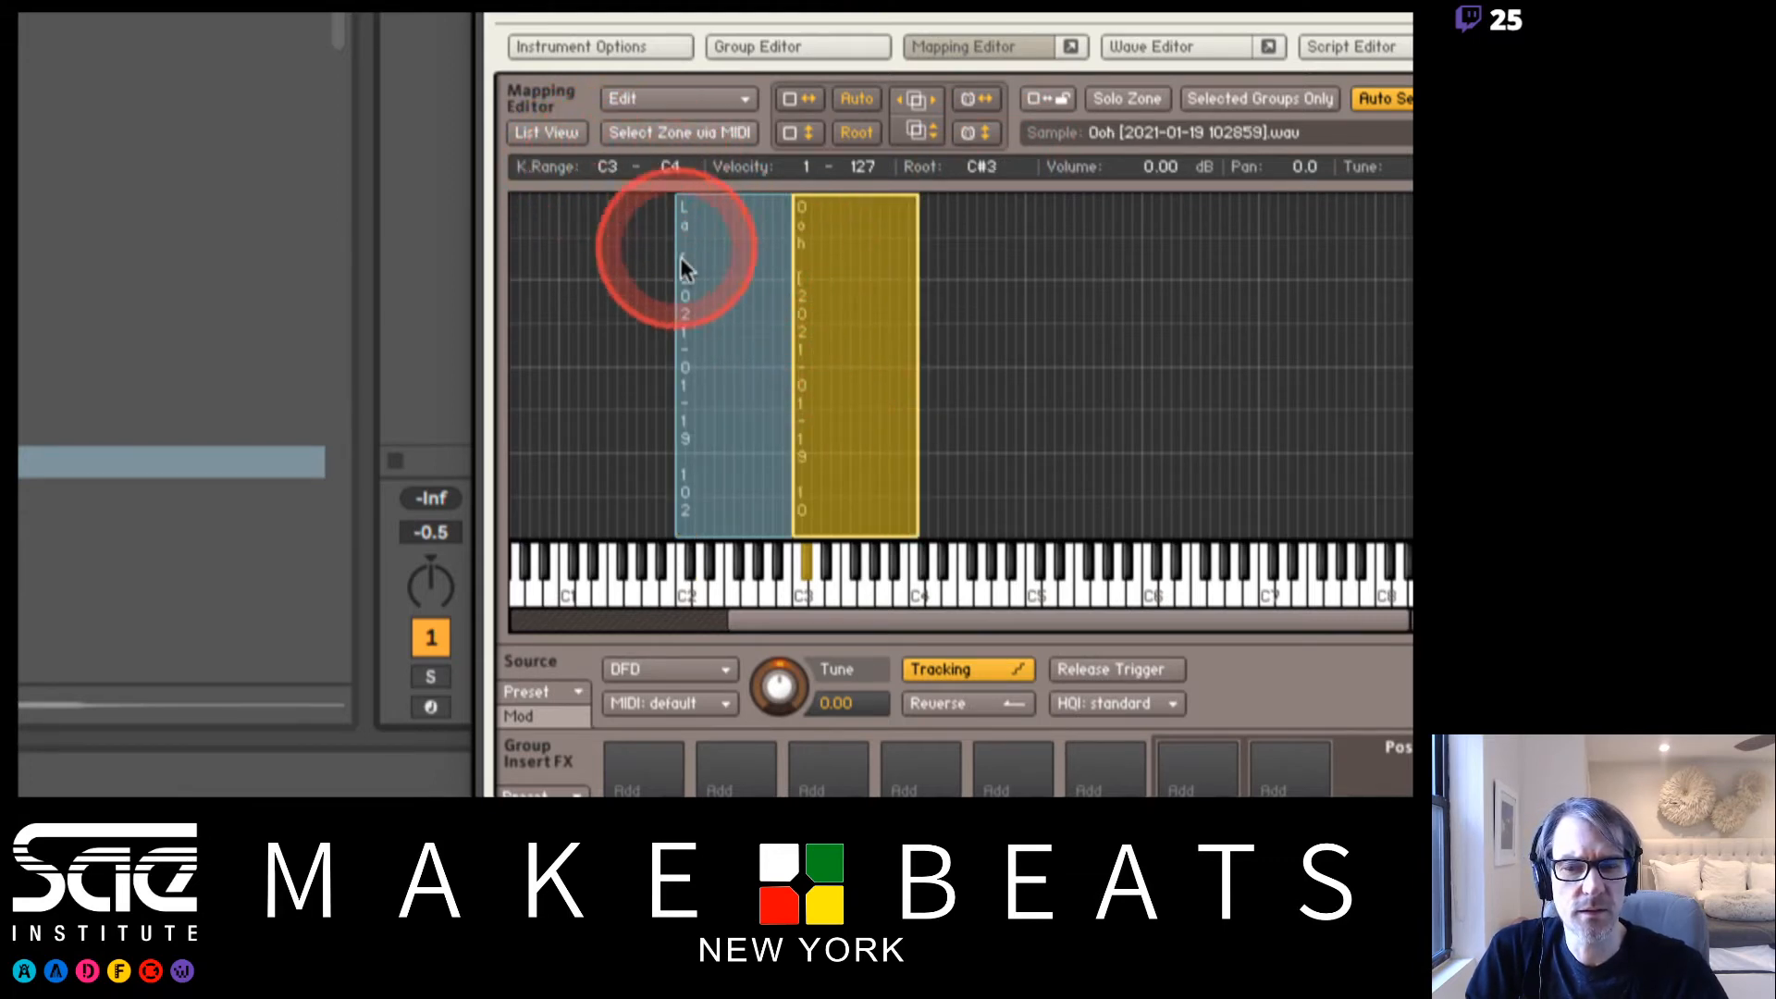
pyautogui.click(719, 279)
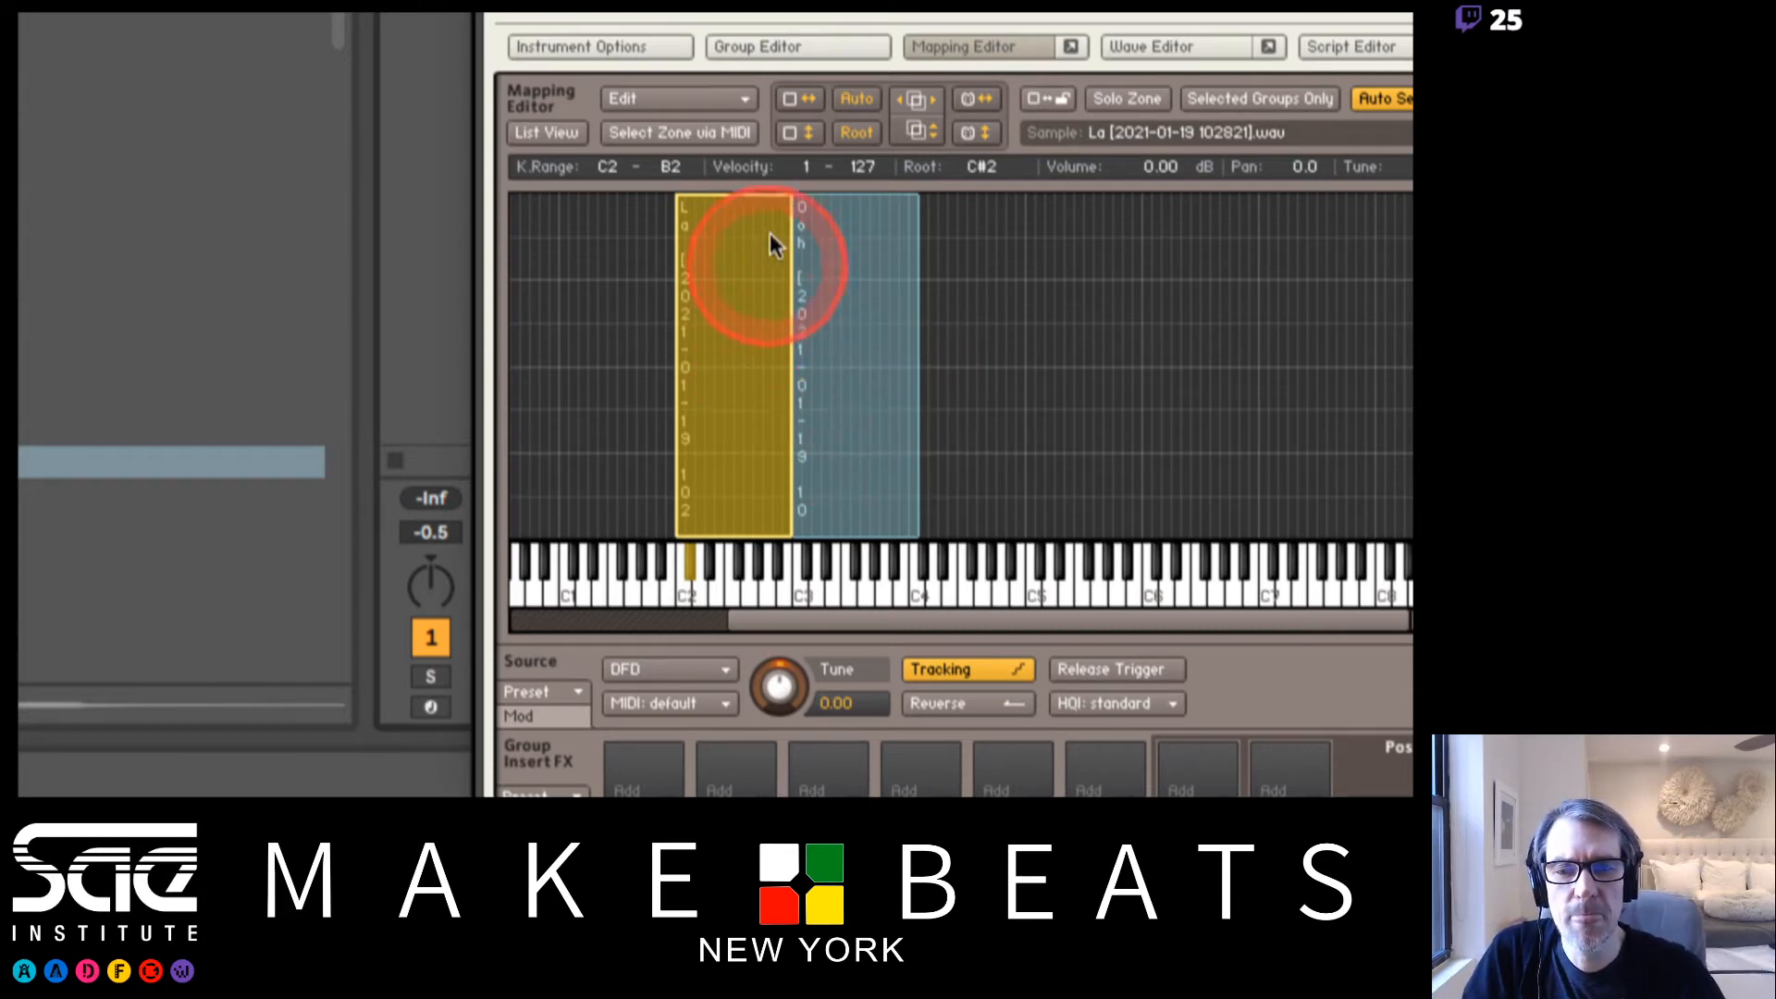
# Limit the La zone to velocities 1–79 and the Ooh zone to velocities 80–127
pyautogui.moveTo(749, 197); pyautogui.dragTo(737, 274)
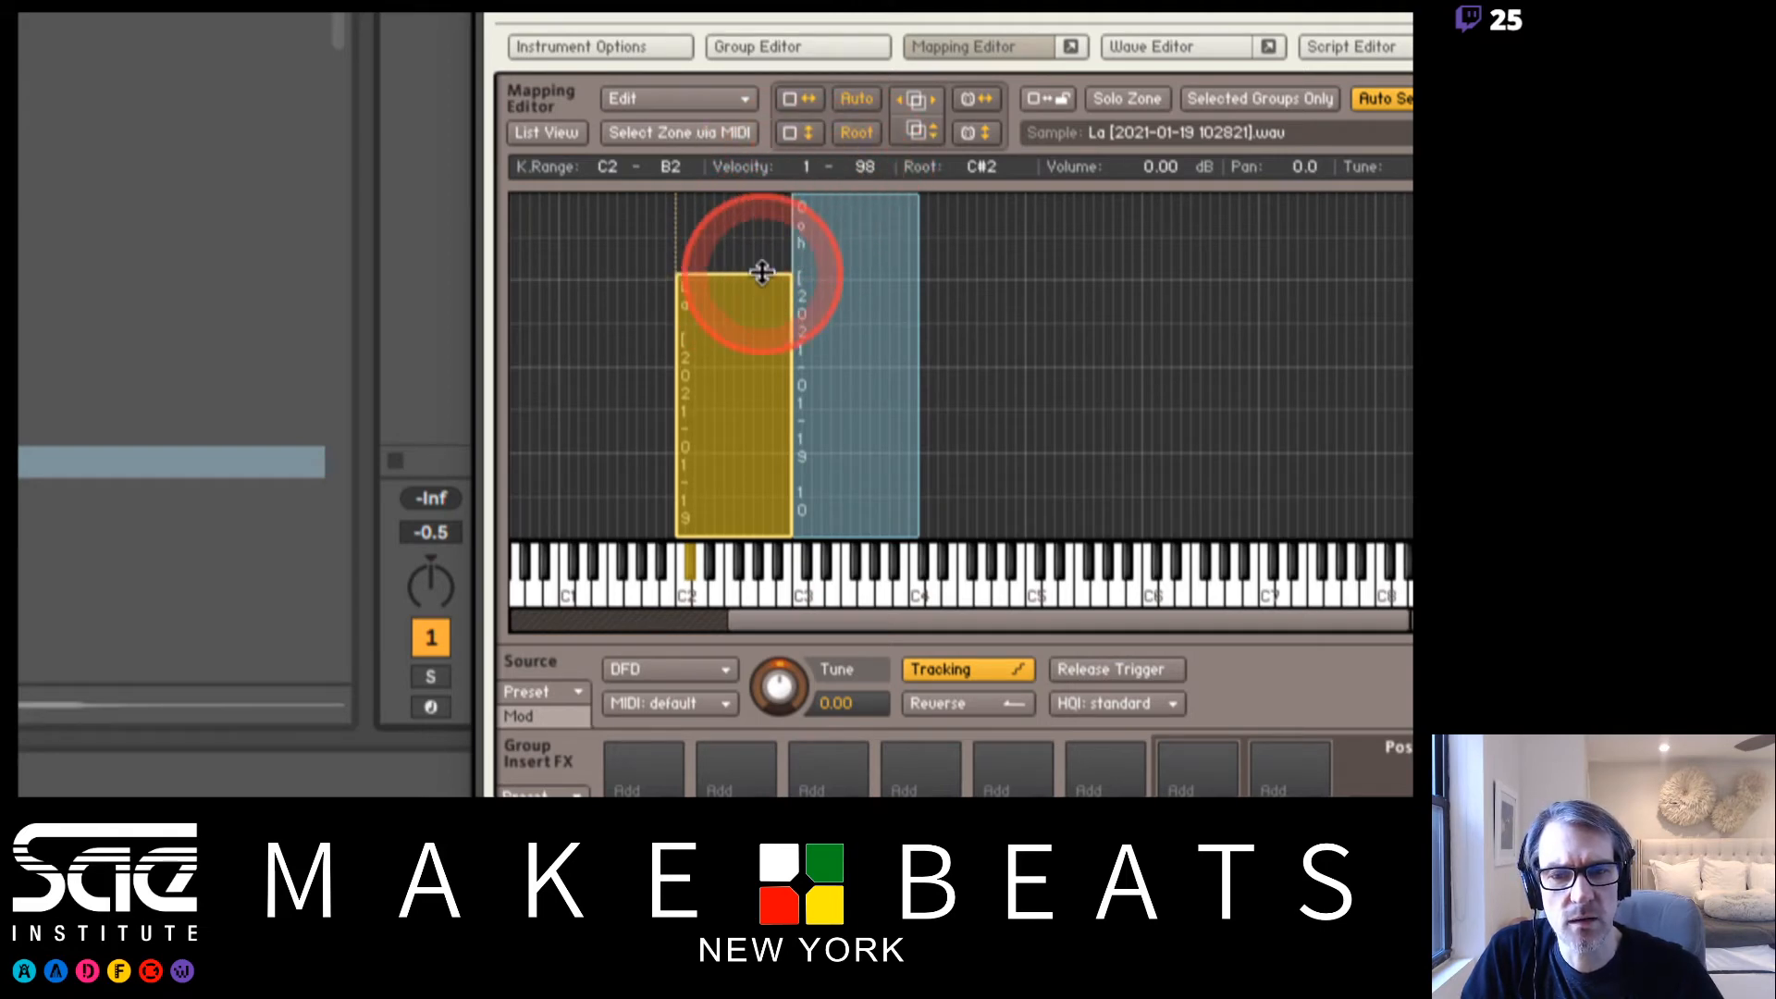
pyautogui.moveTo(754, 274); pyautogui.dragTo(755, 322)
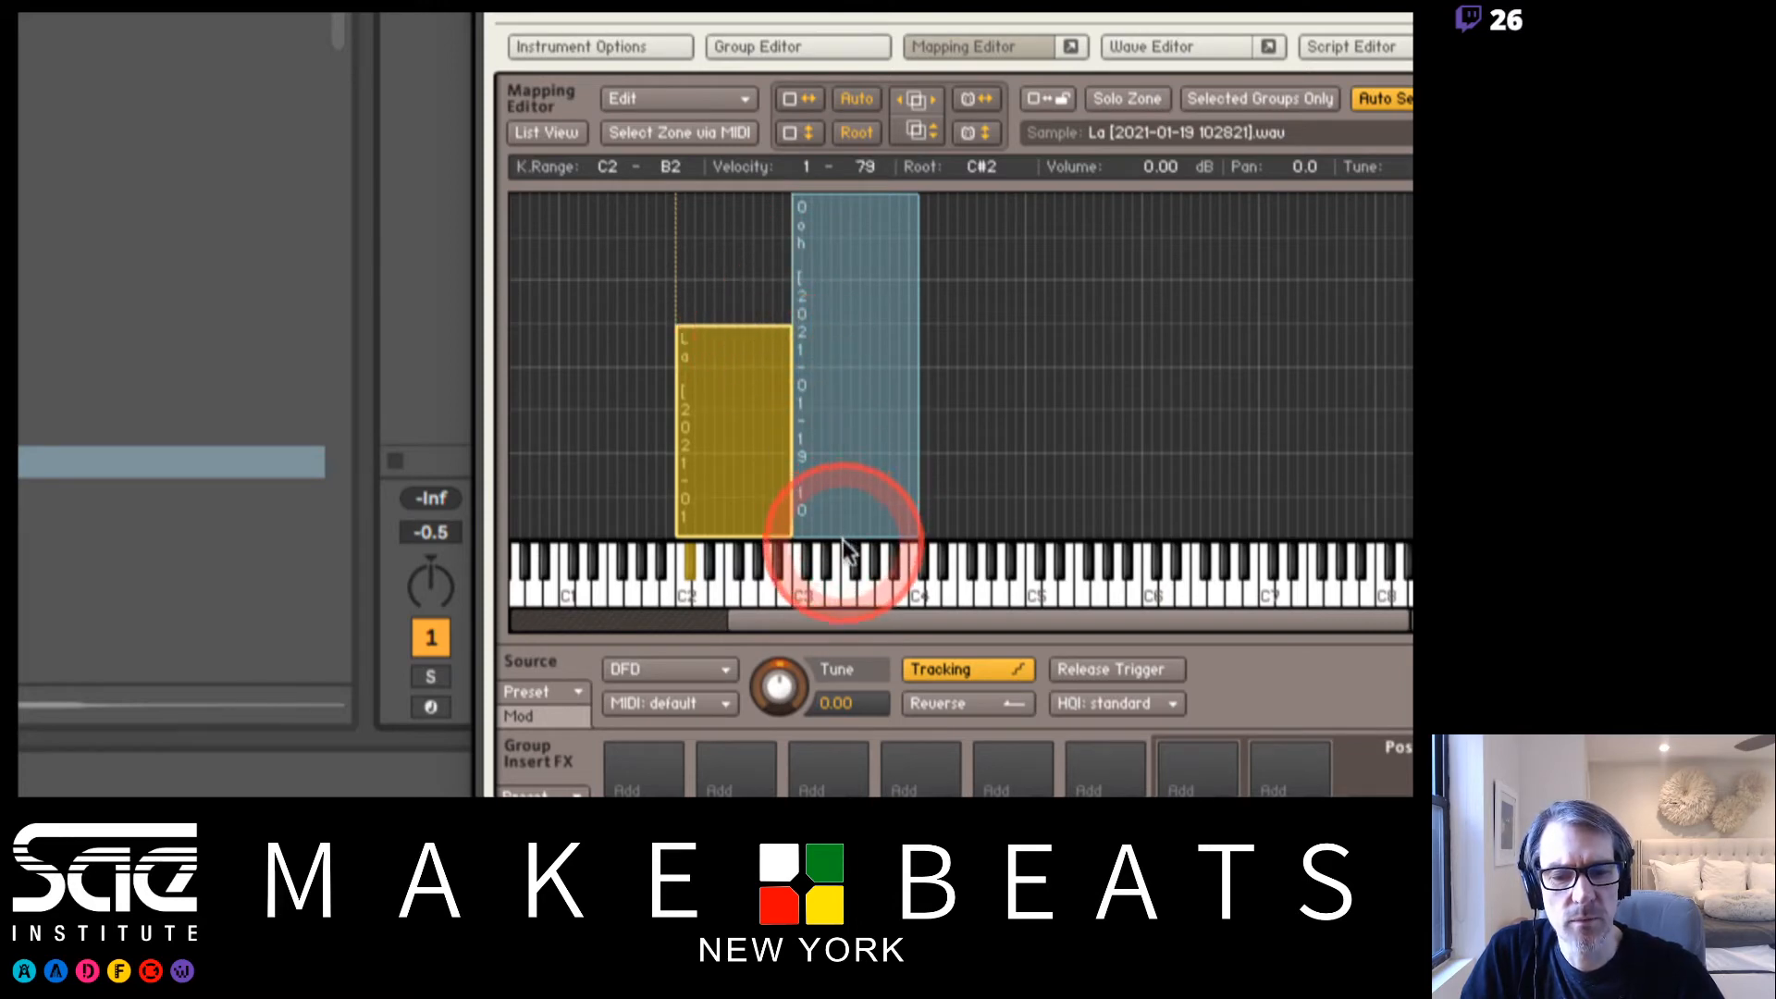
pyautogui.moveTo(842, 535); pyautogui.dragTo(852, 317)
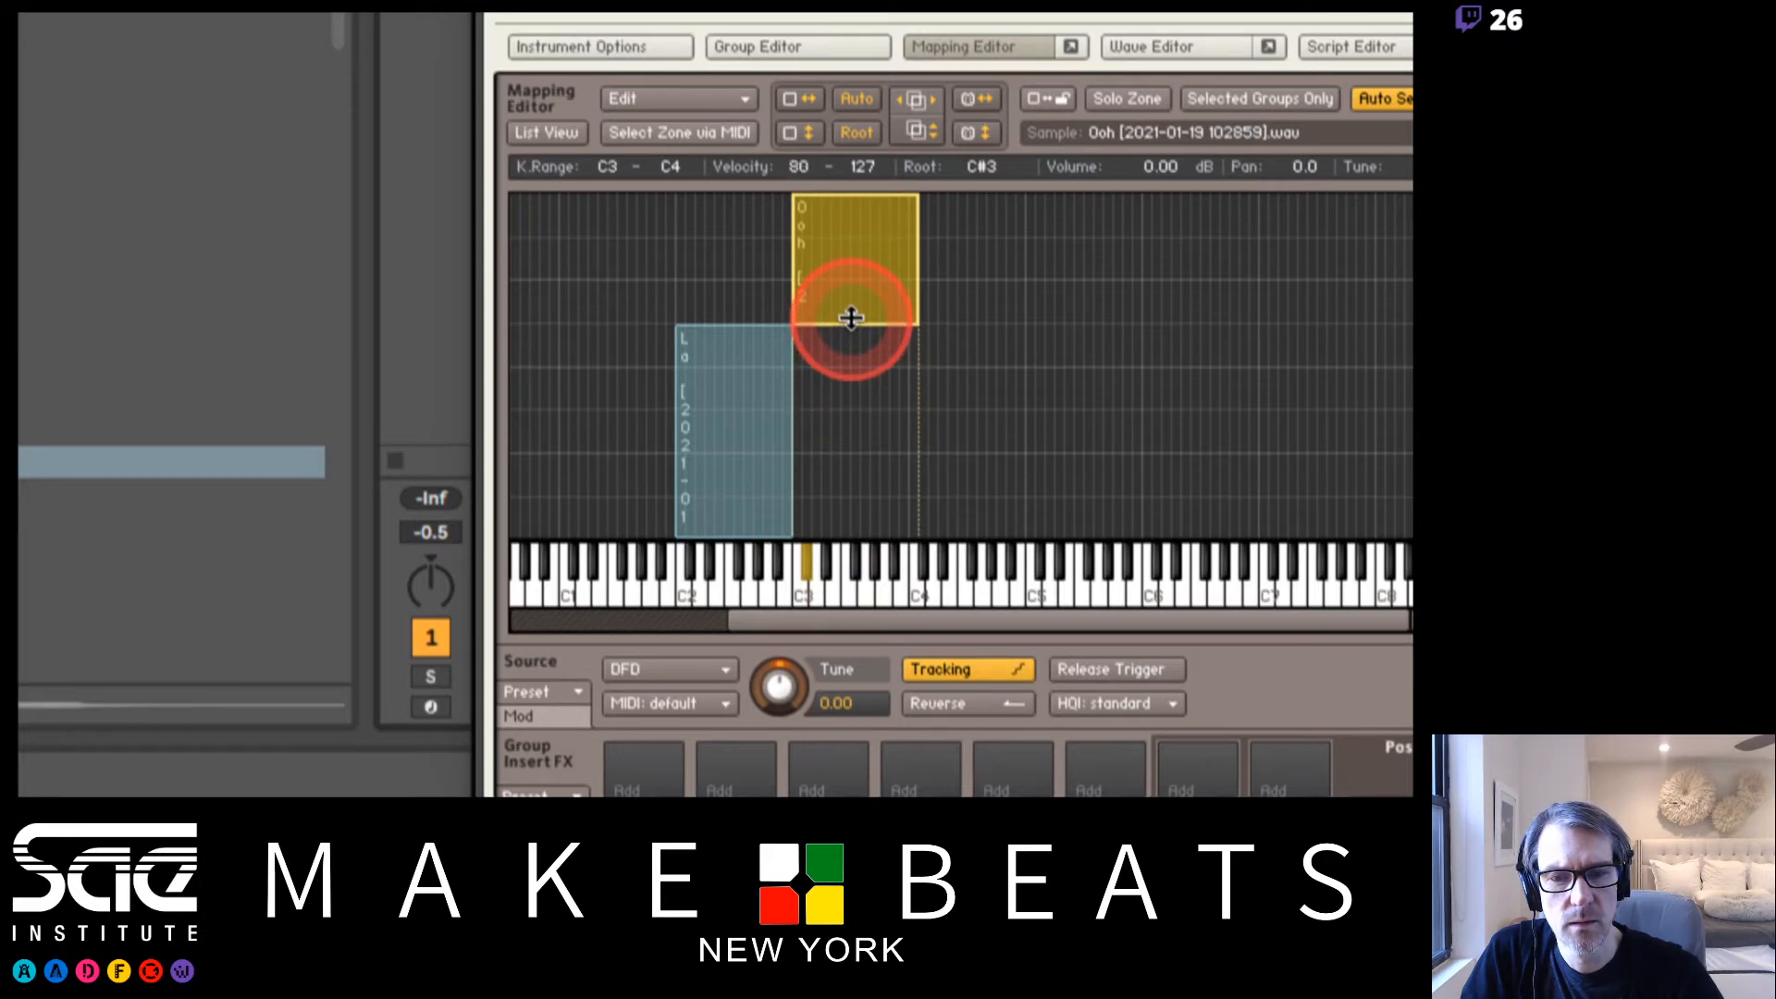
# Move the Ooh zone directly above the La zone so it covers C2 to C3
pyautogui.click(753, 427)
pyautogui.click(865, 295)
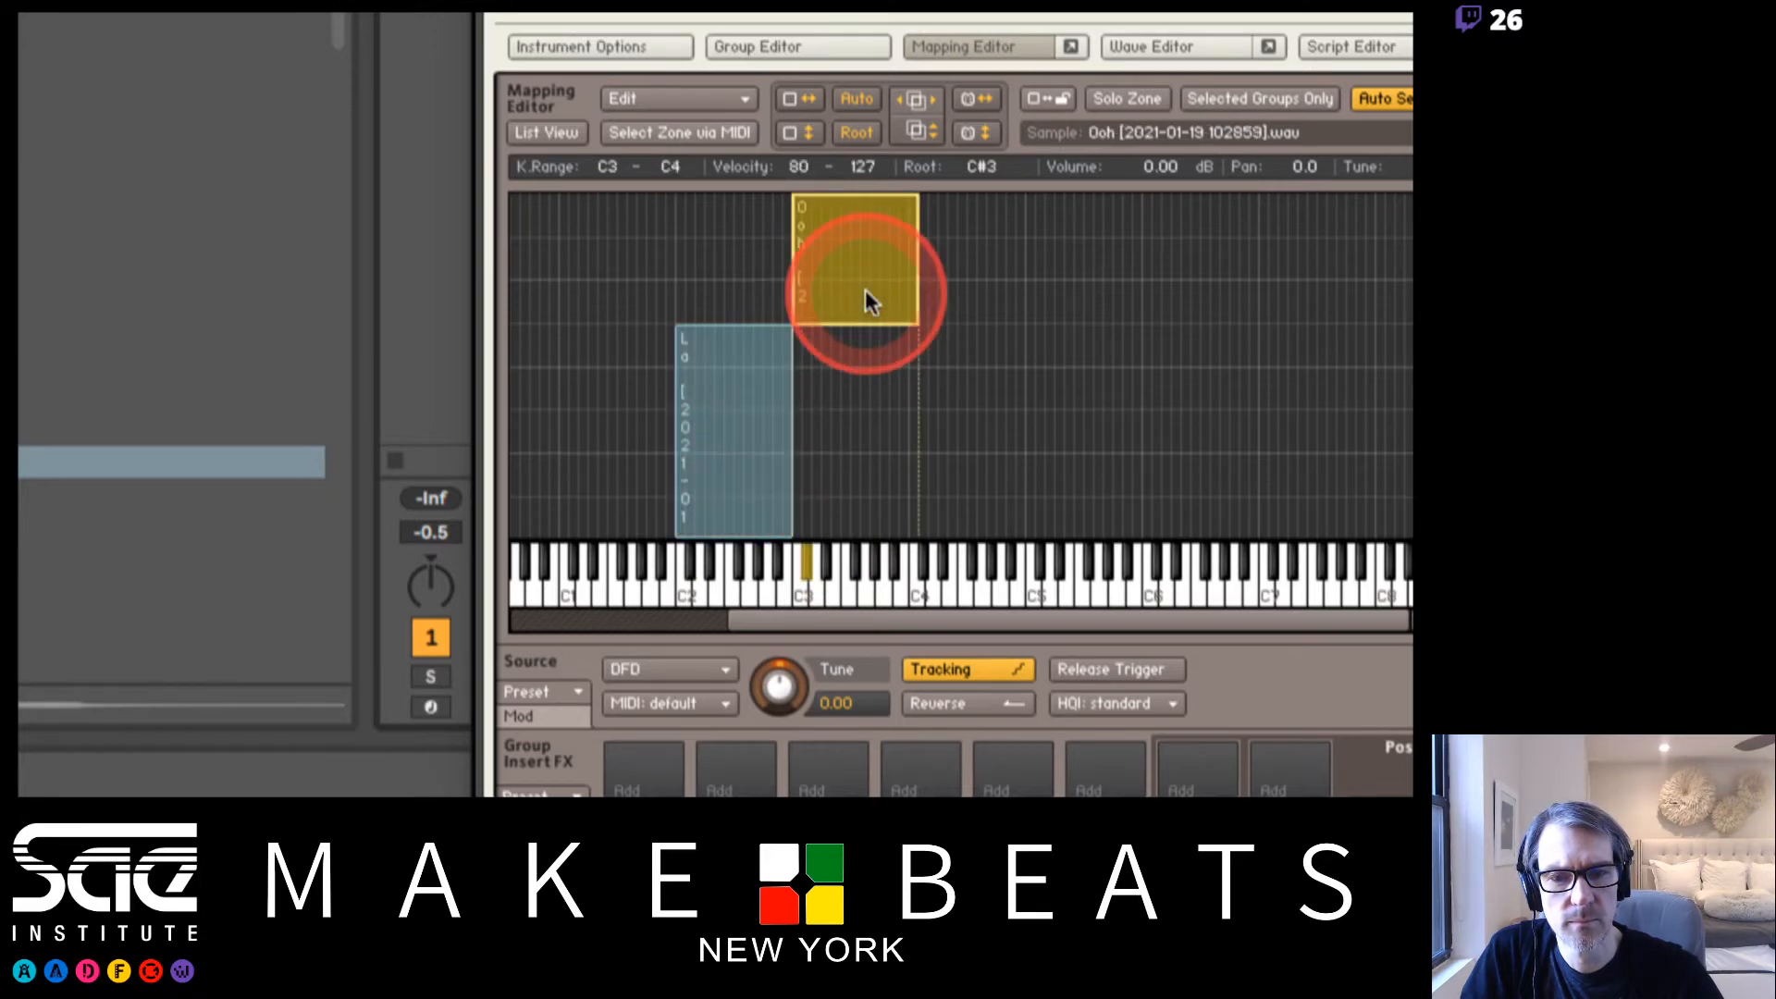
pyautogui.moveTo(864, 294); pyautogui.dragTo(749, 283)
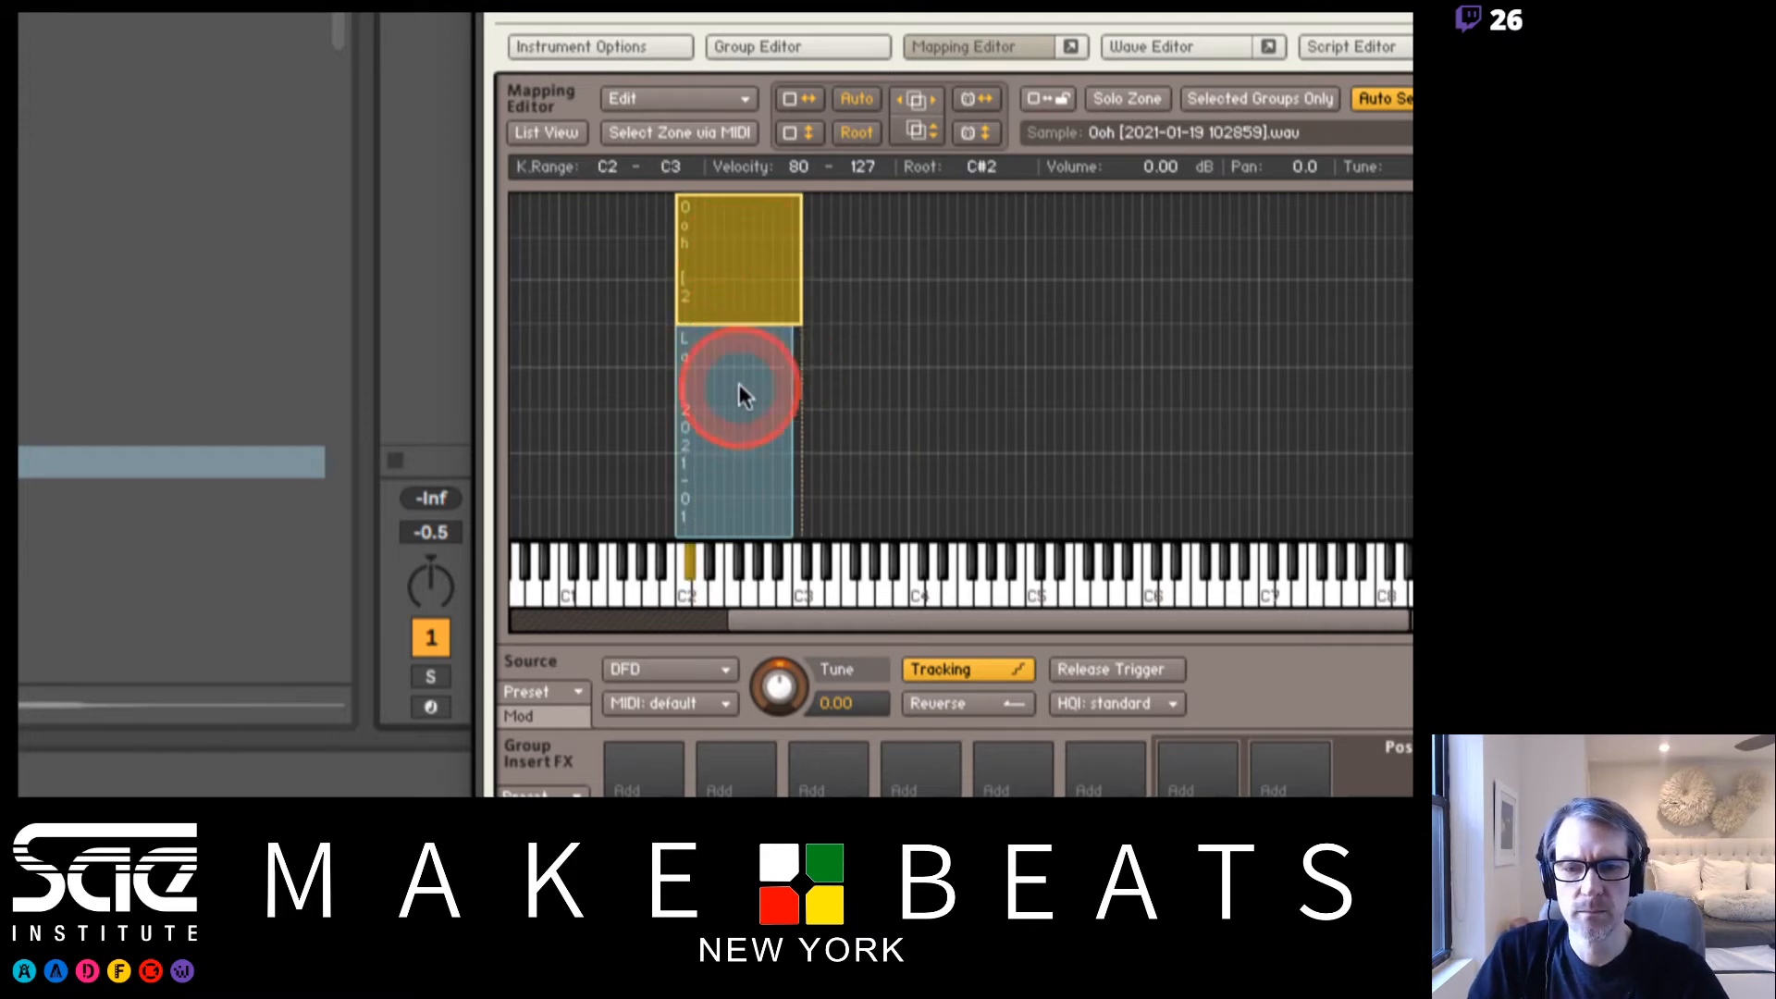
# Extend the La and Ooh zones' upper key limits to B3 and set the Ooh zone's root note to C#3
pyautogui.click(740, 384)
pyautogui.moveTo(791, 399); pyautogui.dragTo(910, 401)
pyautogui.click(755, 273)
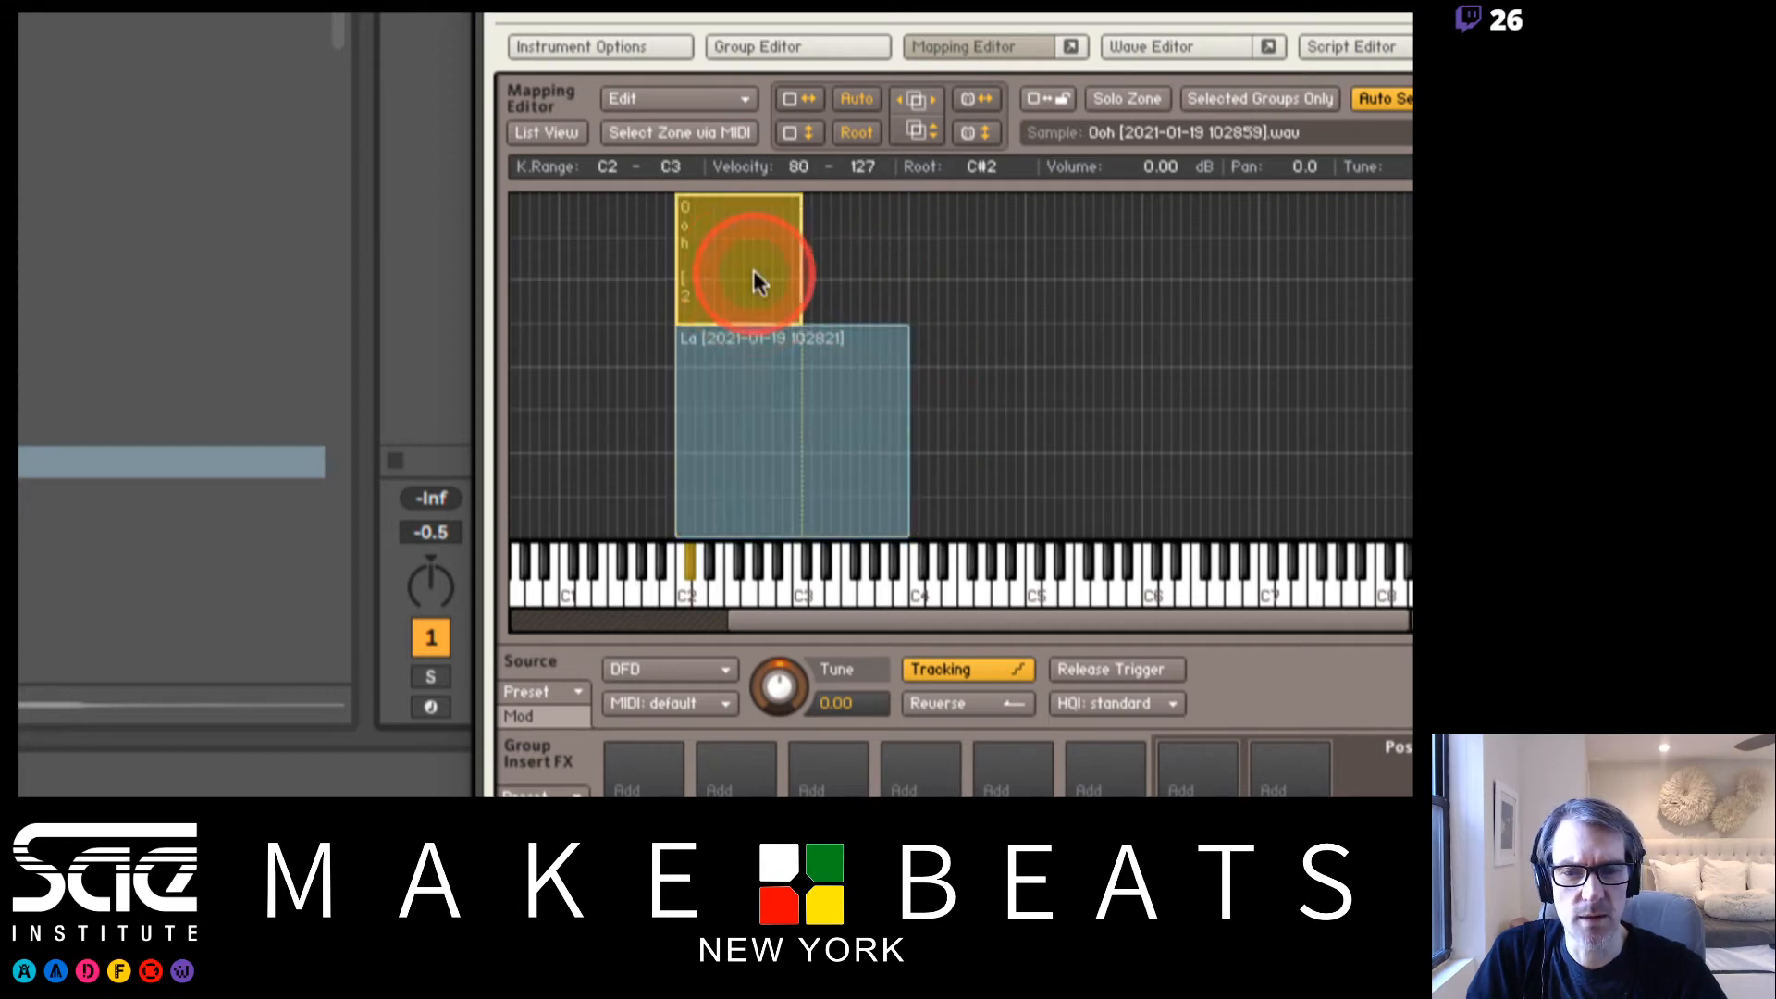
pyautogui.moveTo(802, 275); pyautogui.dragTo(910, 275)
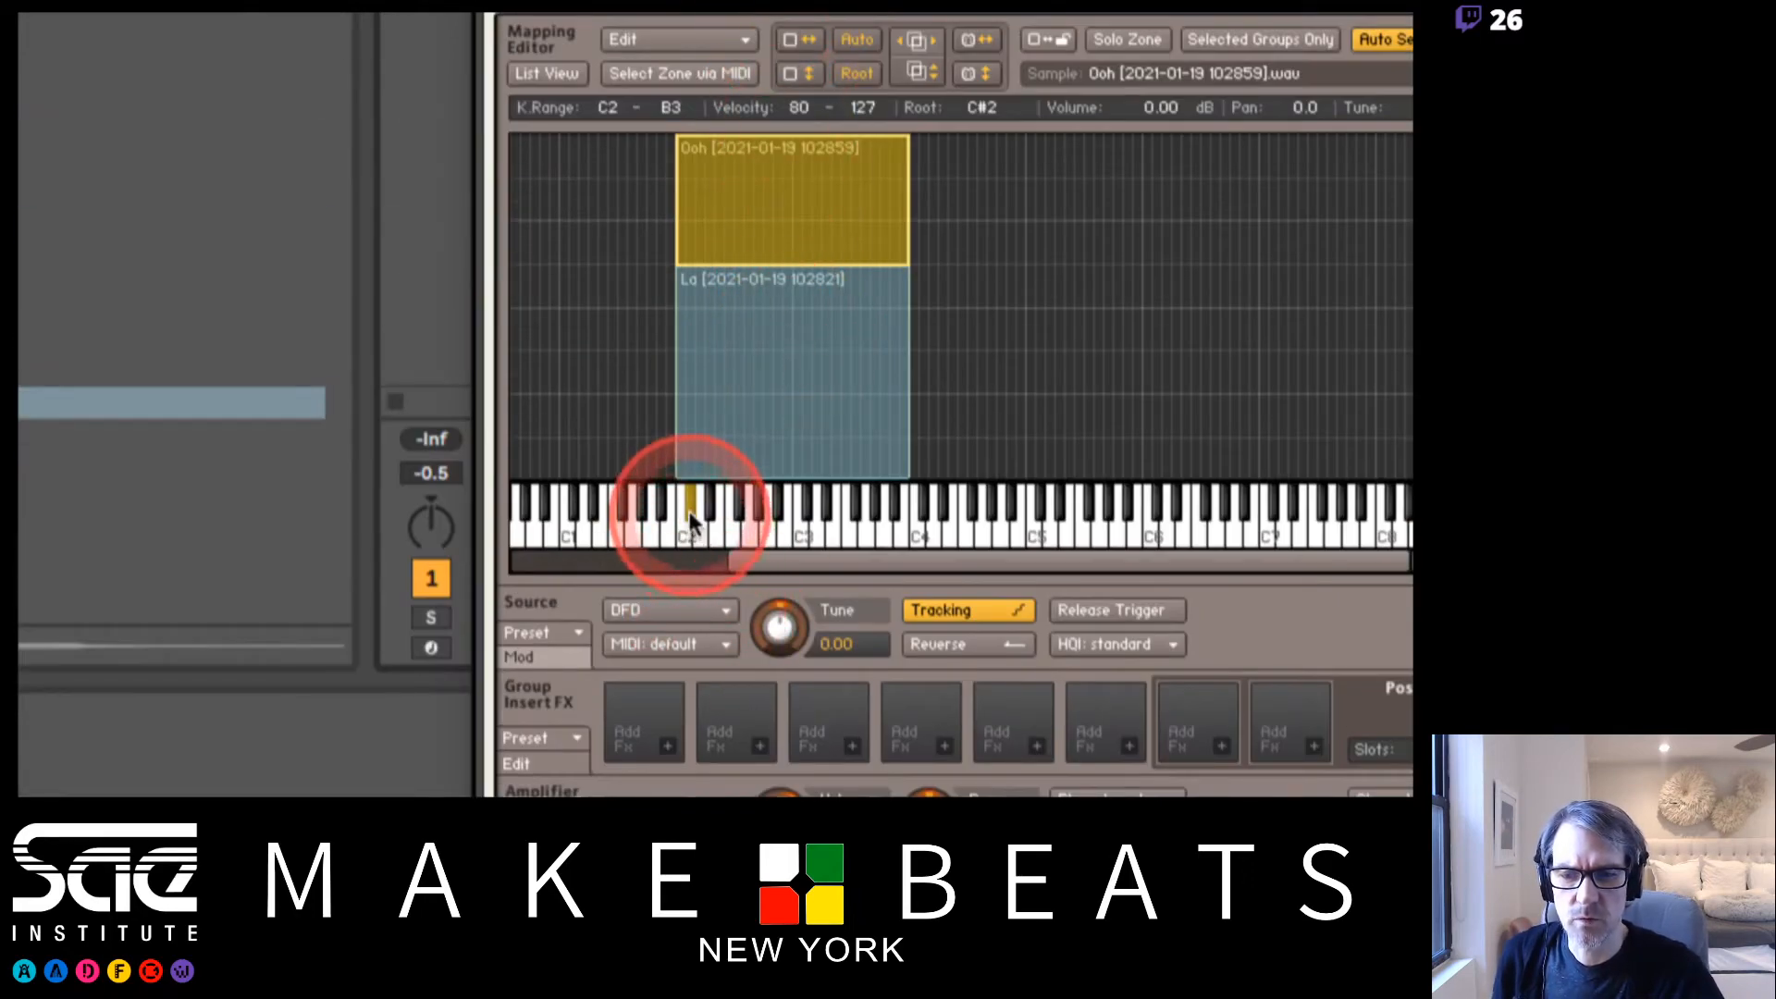
pyautogui.moveTo(689, 511); pyautogui.dragTo(807, 515)
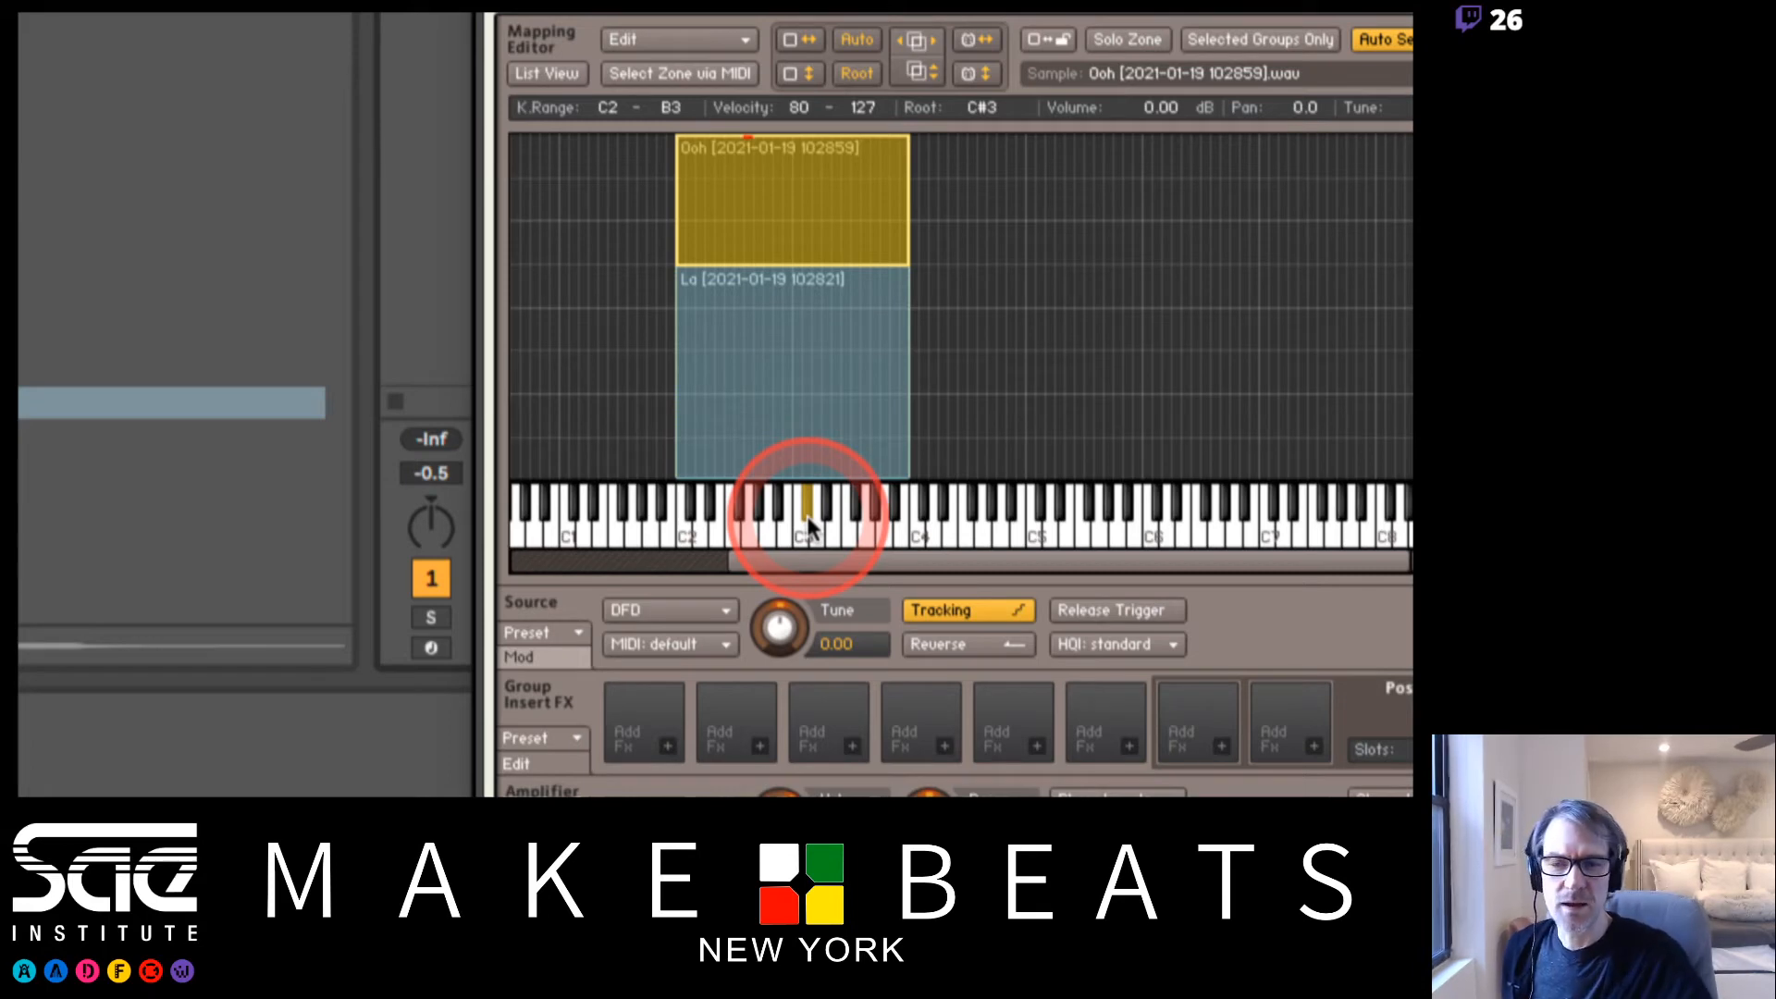
# Raise the velocity split by shrinking the Ooh zone from below and extending the La zone up to meet it
pyautogui.click(809, 222)
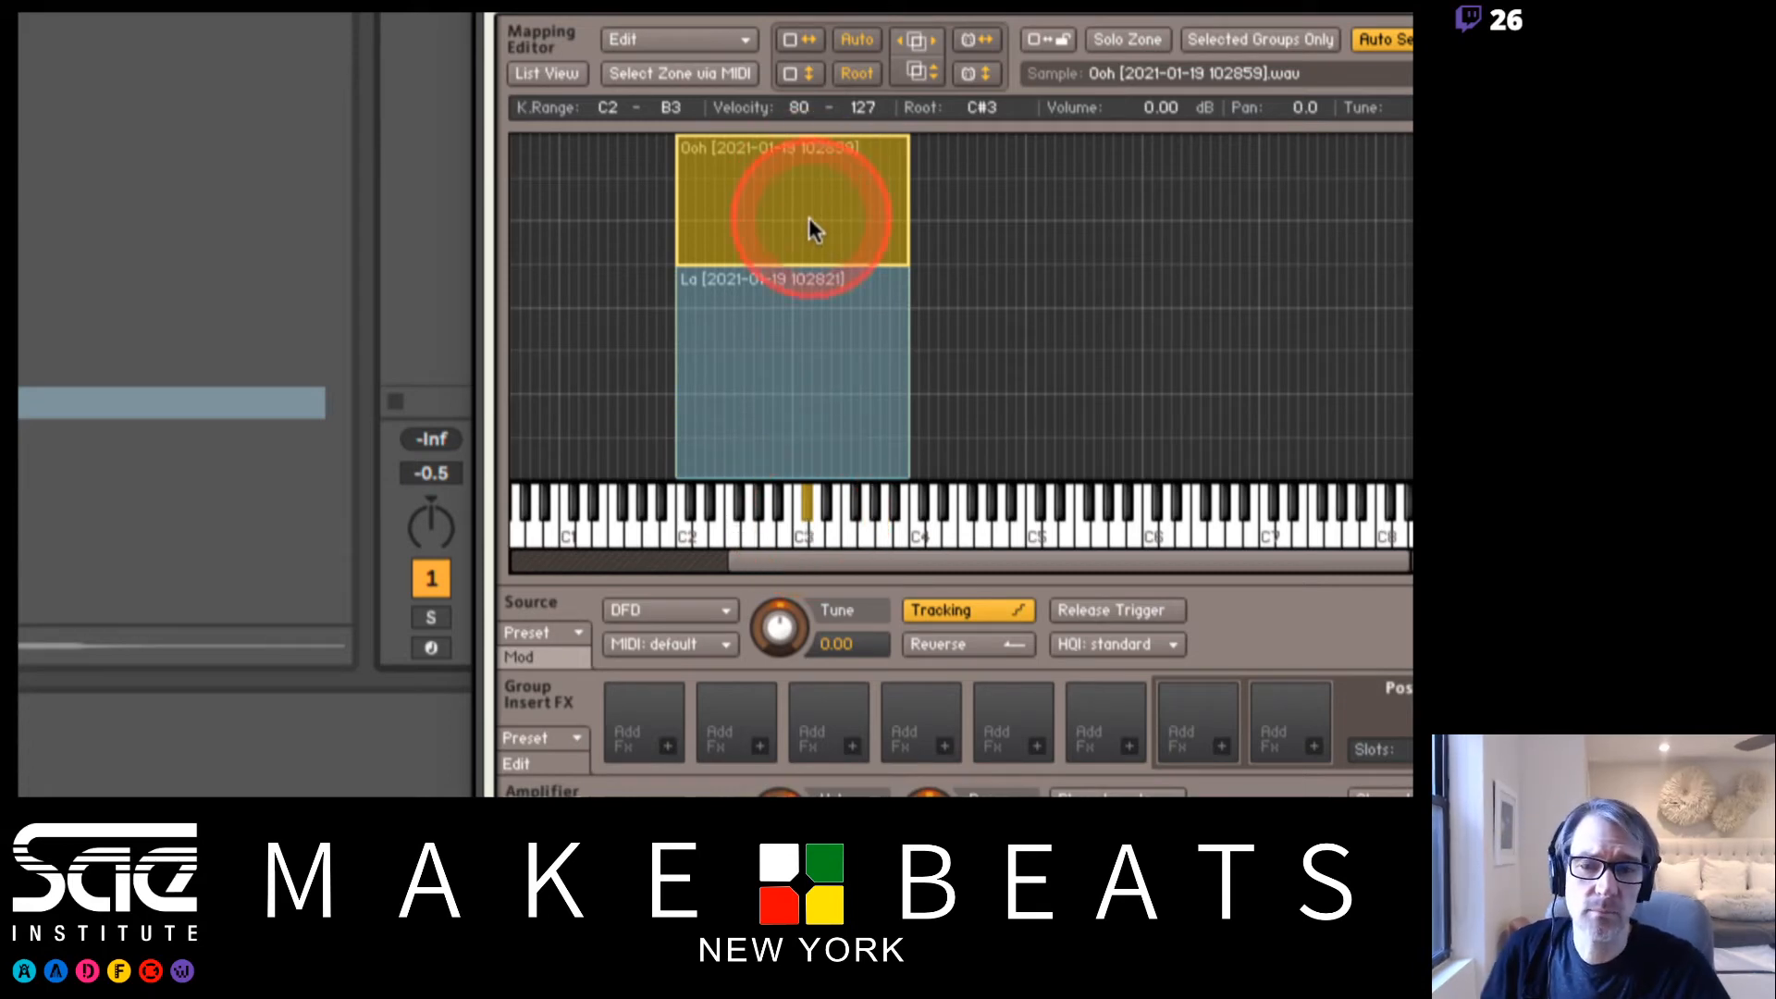
pyautogui.moveTo(803, 263); pyautogui.dragTo(794, 222)
pyautogui.click(801, 279)
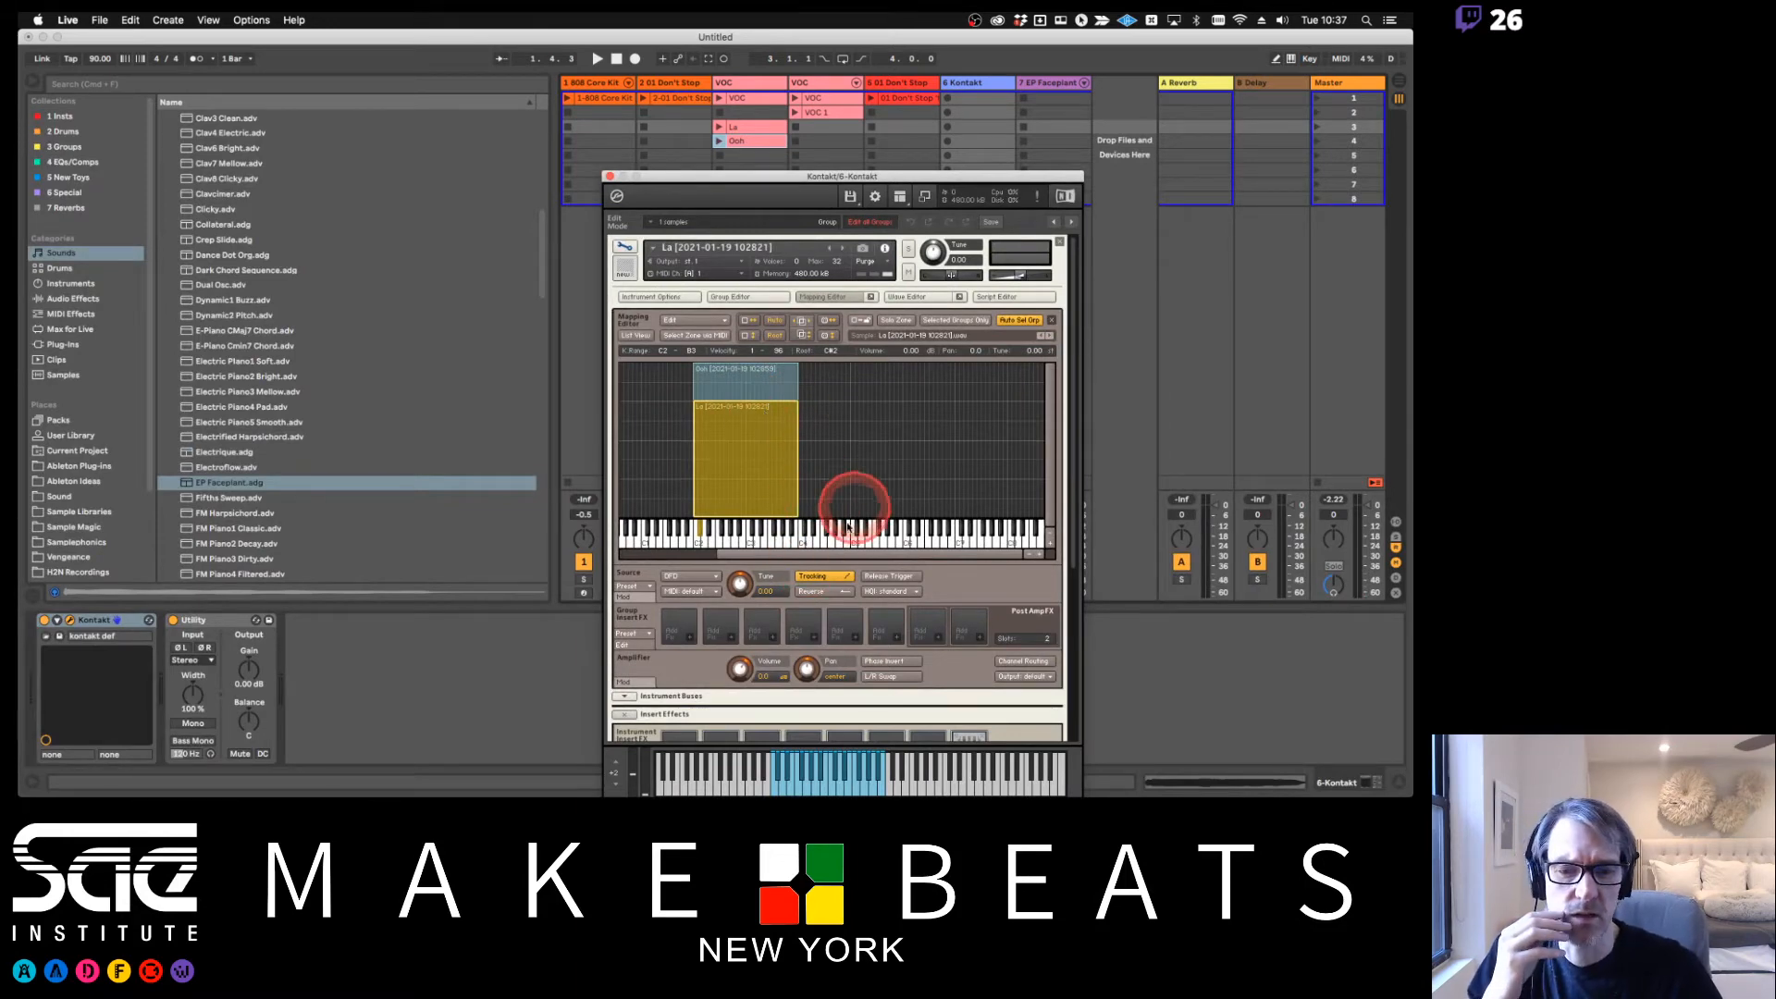
pyautogui.click(813, 115)
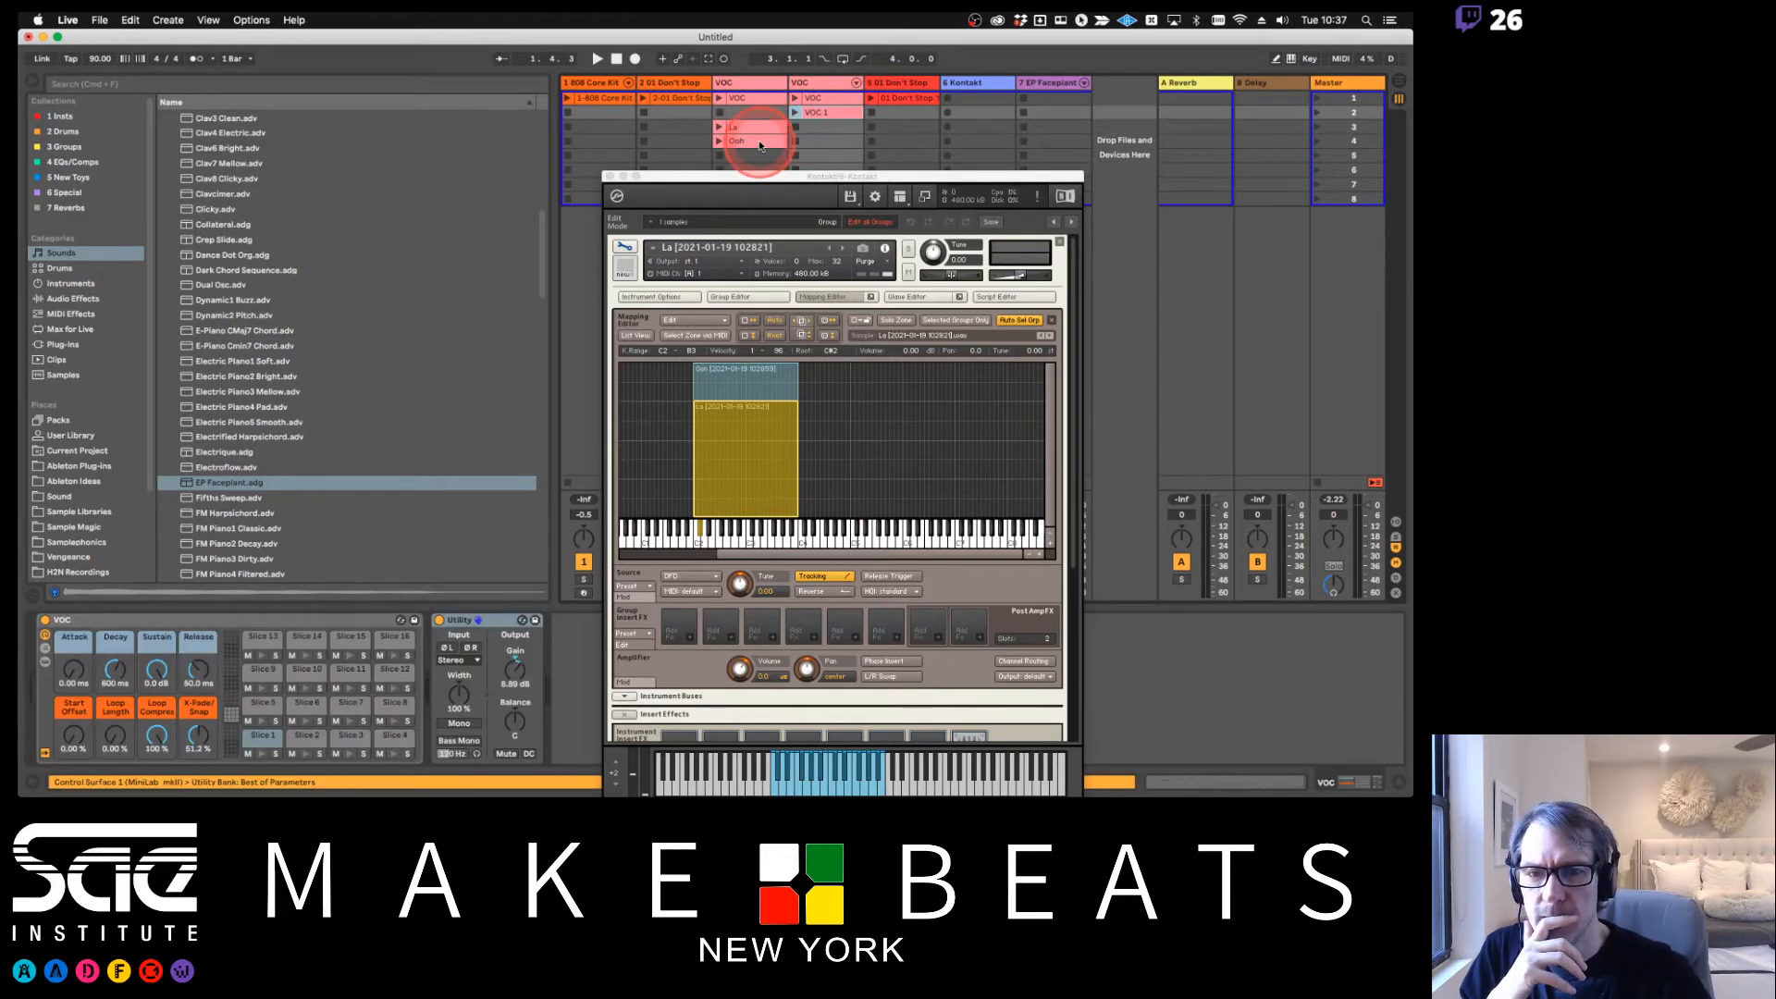
pyautogui.doubleClick(749, 100)
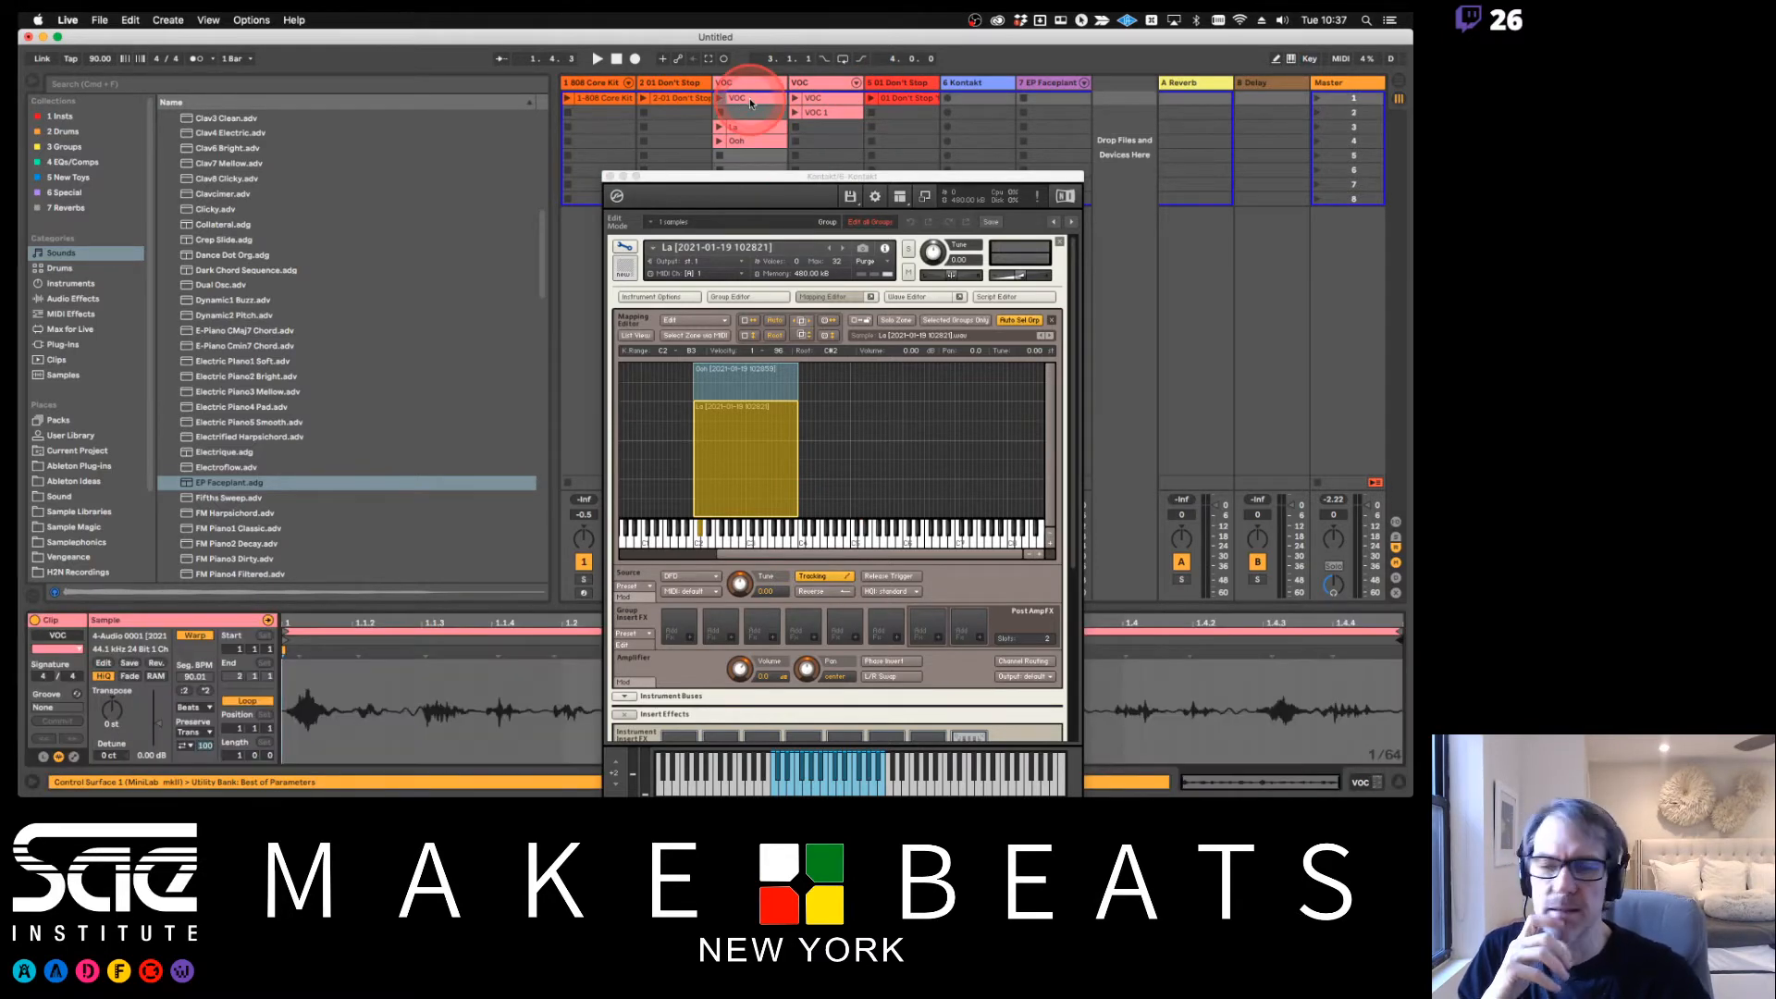
pyautogui.moveTo(749, 100); pyautogui.dragTo(825, 458)
pyautogui.press('Delete')
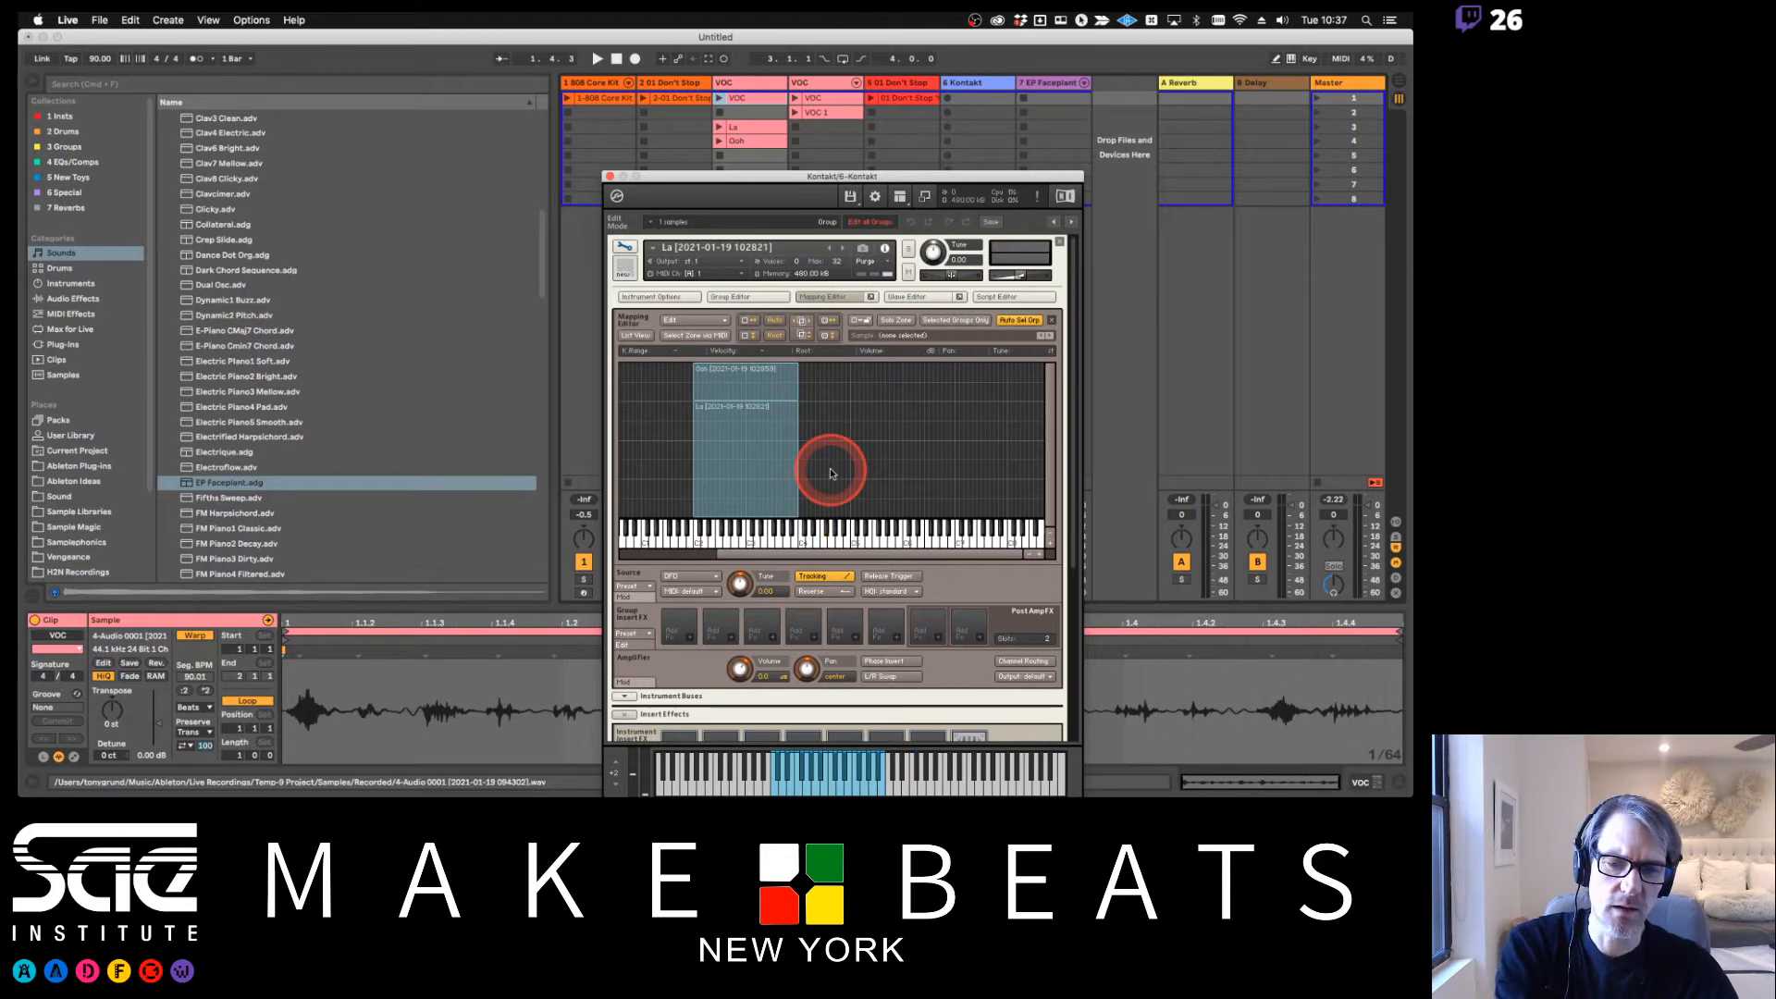
# Move the La and Ooh clips together down to scenes 7 and 8 of the first VOC track
pyautogui.click(762, 129)
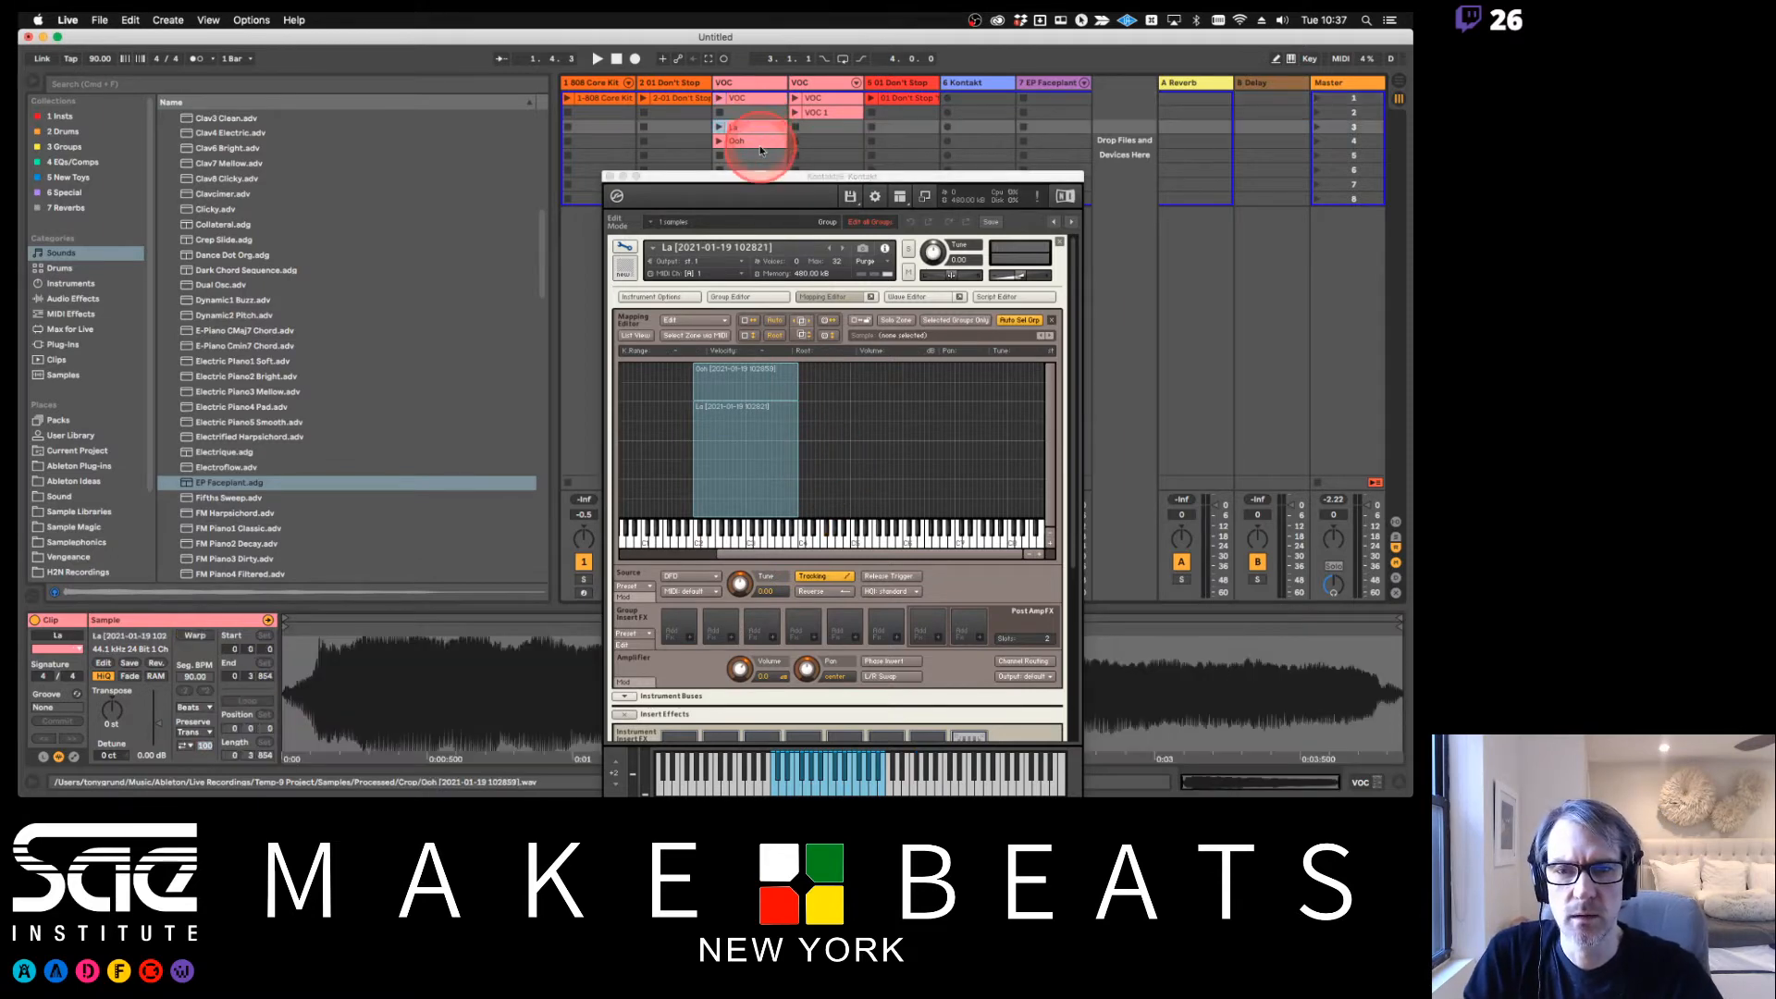
pyautogui.keyDown('shift'); pyautogui.click(757, 141); pyautogui.keyUp('shift')
pyautogui.moveTo(762, 182); pyautogui.dragTo(651, 265)
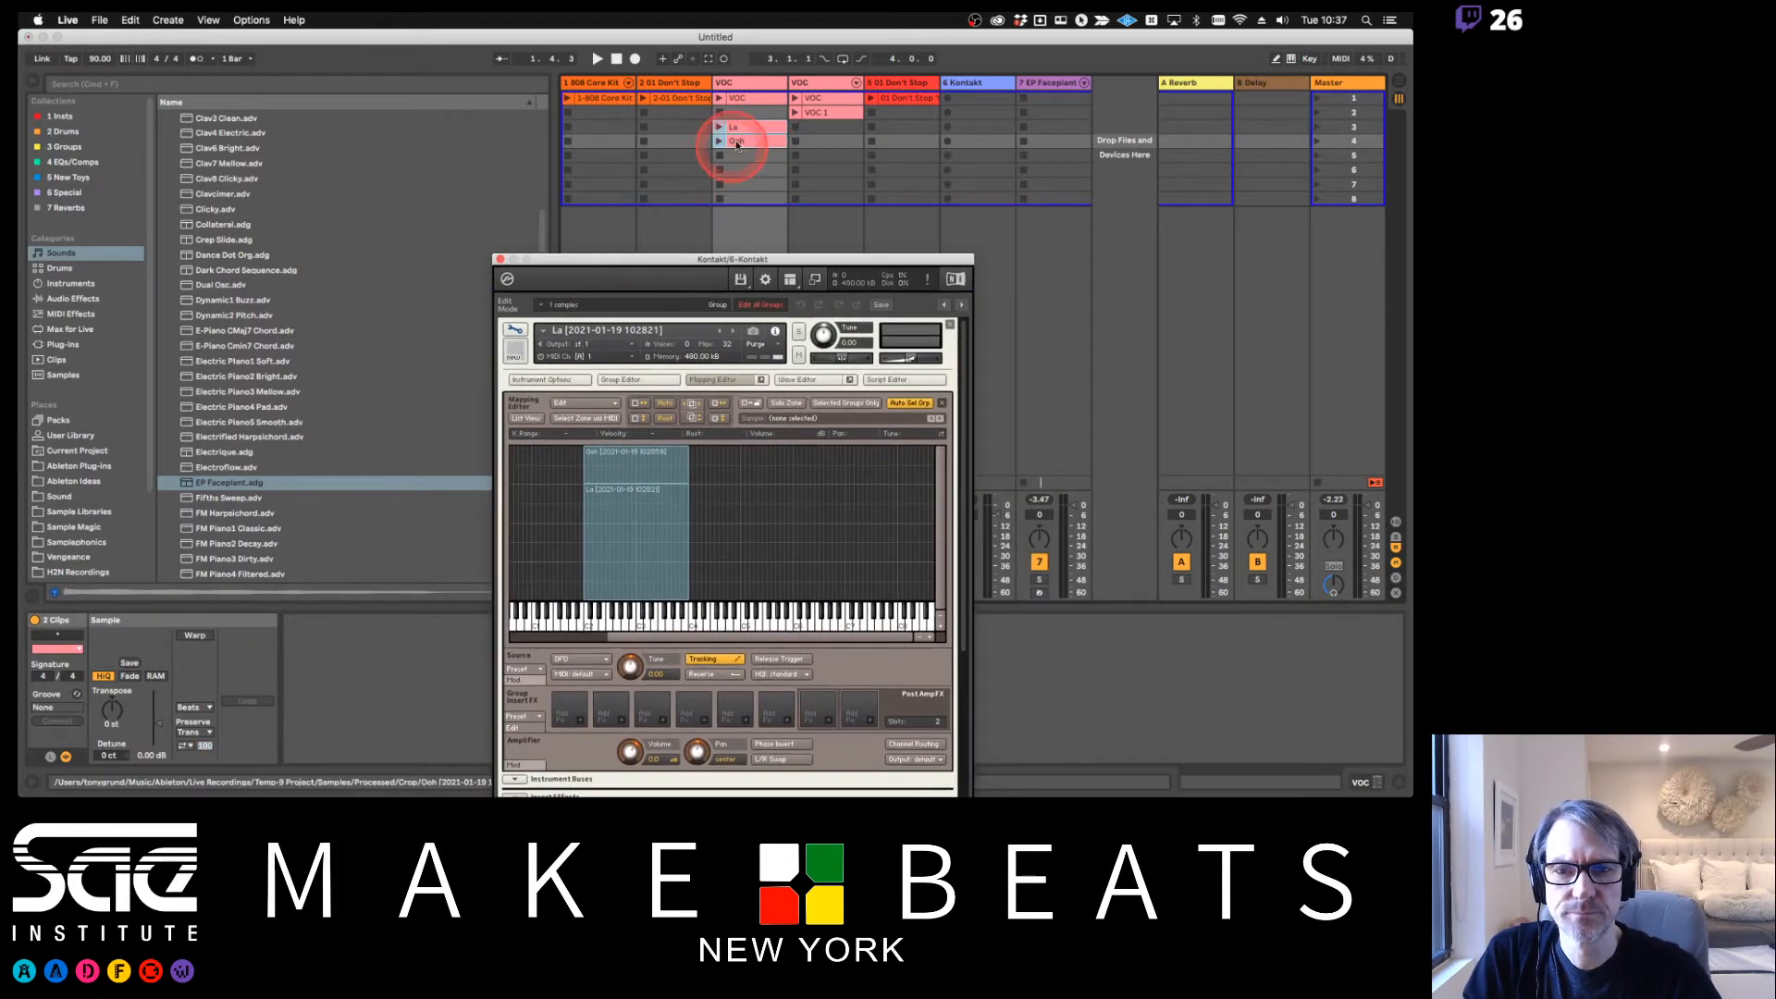
pyautogui.moveTo(740, 142); pyautogui.dragTo(745, 202)
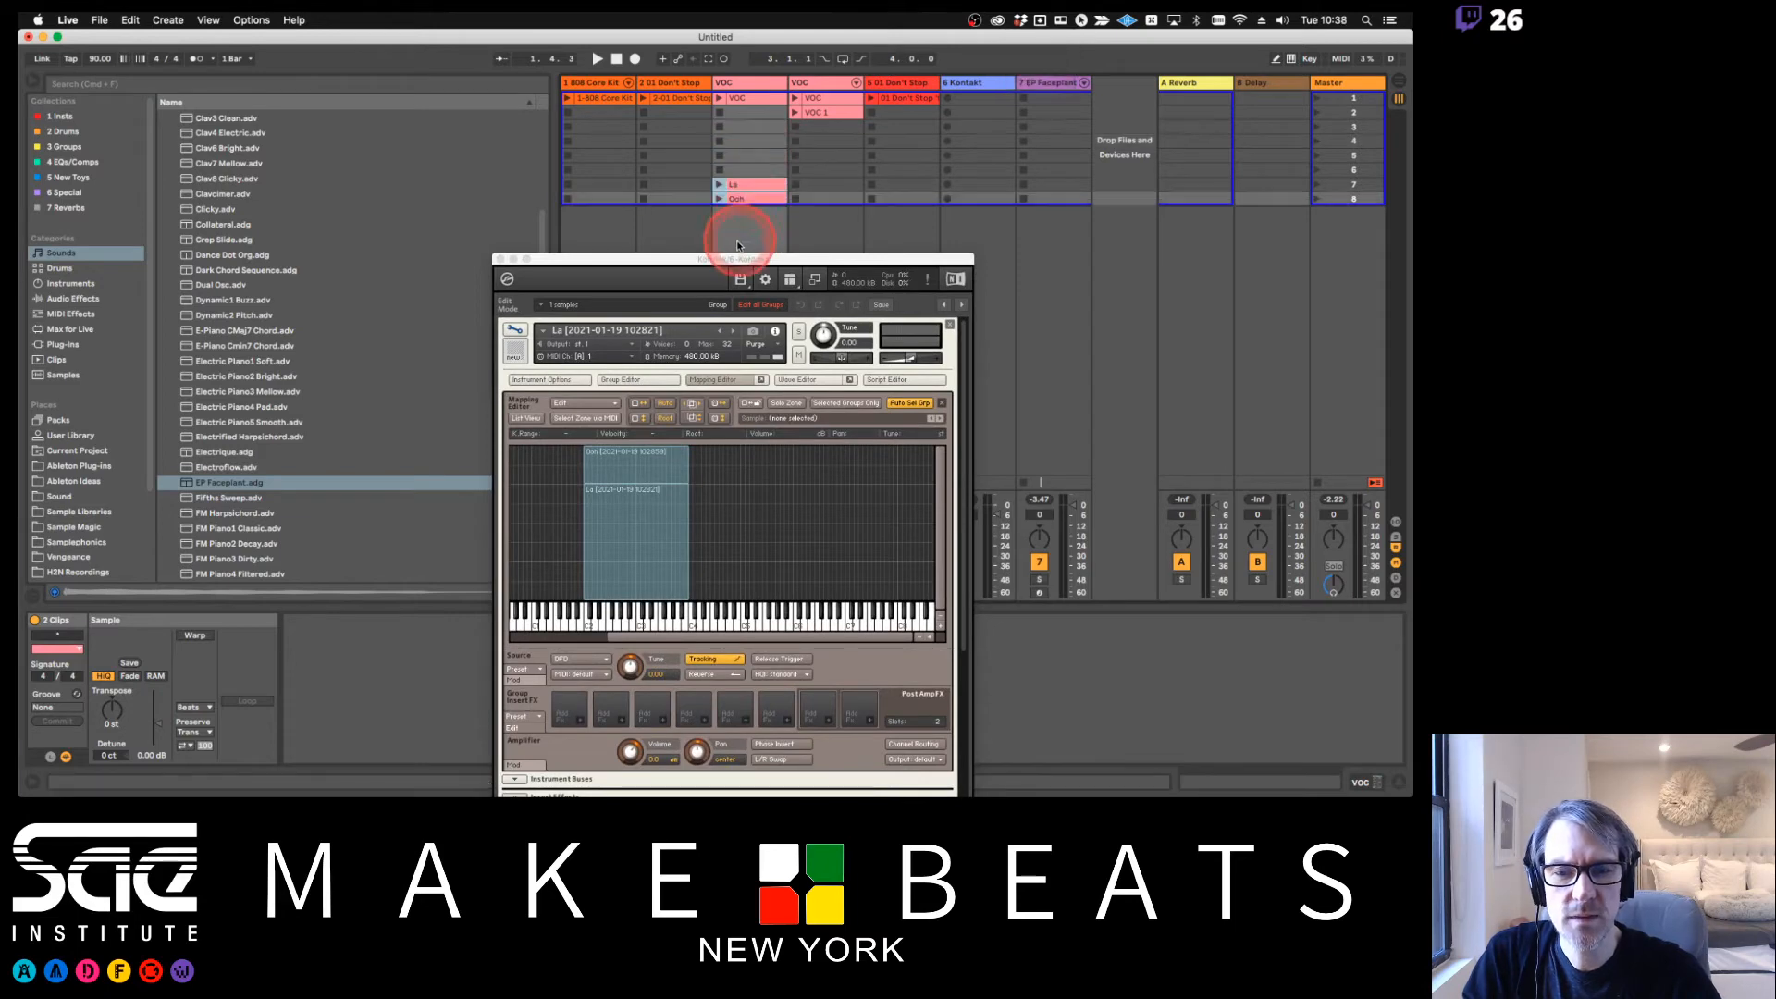
# Clear the Kontakt window off the clip grid and duplicate the first VOC clip into scenes 2 to 5 of its track
pyautogui.moveTo(674, 259); pyautogui.dragTo(1101, 49)
pyautogui.click(769, 95)
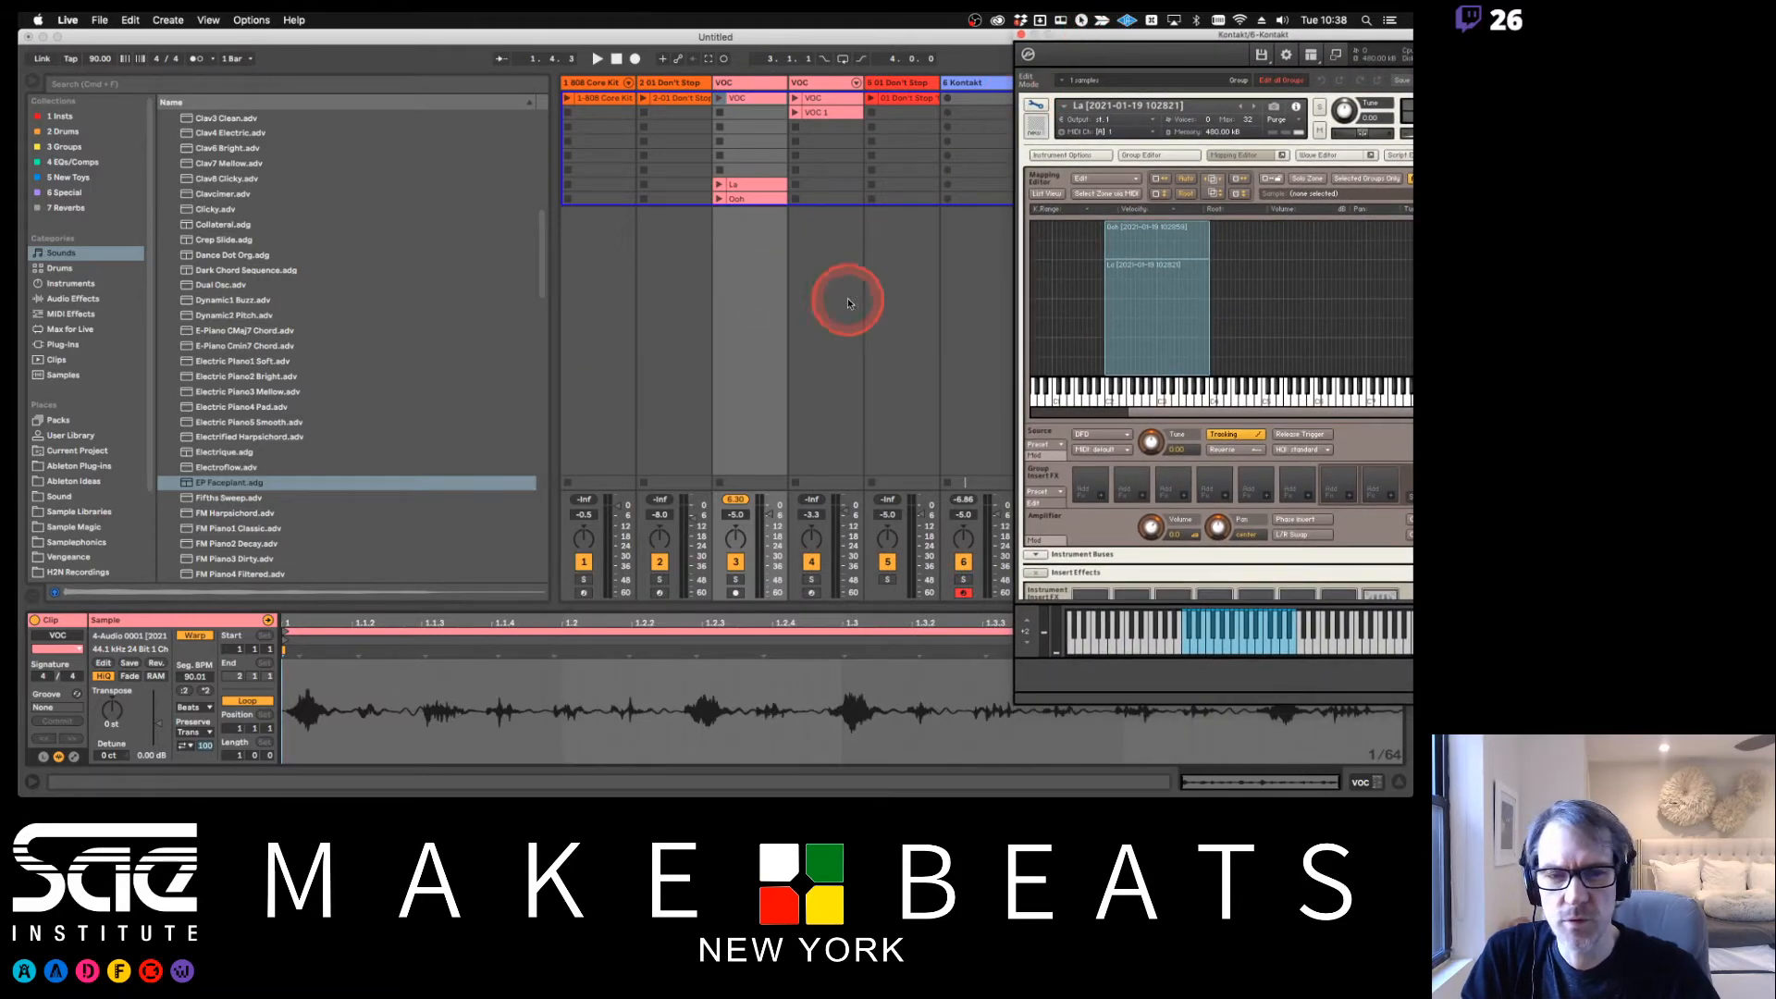
pyautogui.moveTo(745, 99); pyautogui.dragTo(748, 157)
# Delete the duplicate VOC clips in scenes 2 to 5 of the first VOC track
pyautogui.click(743, 101)
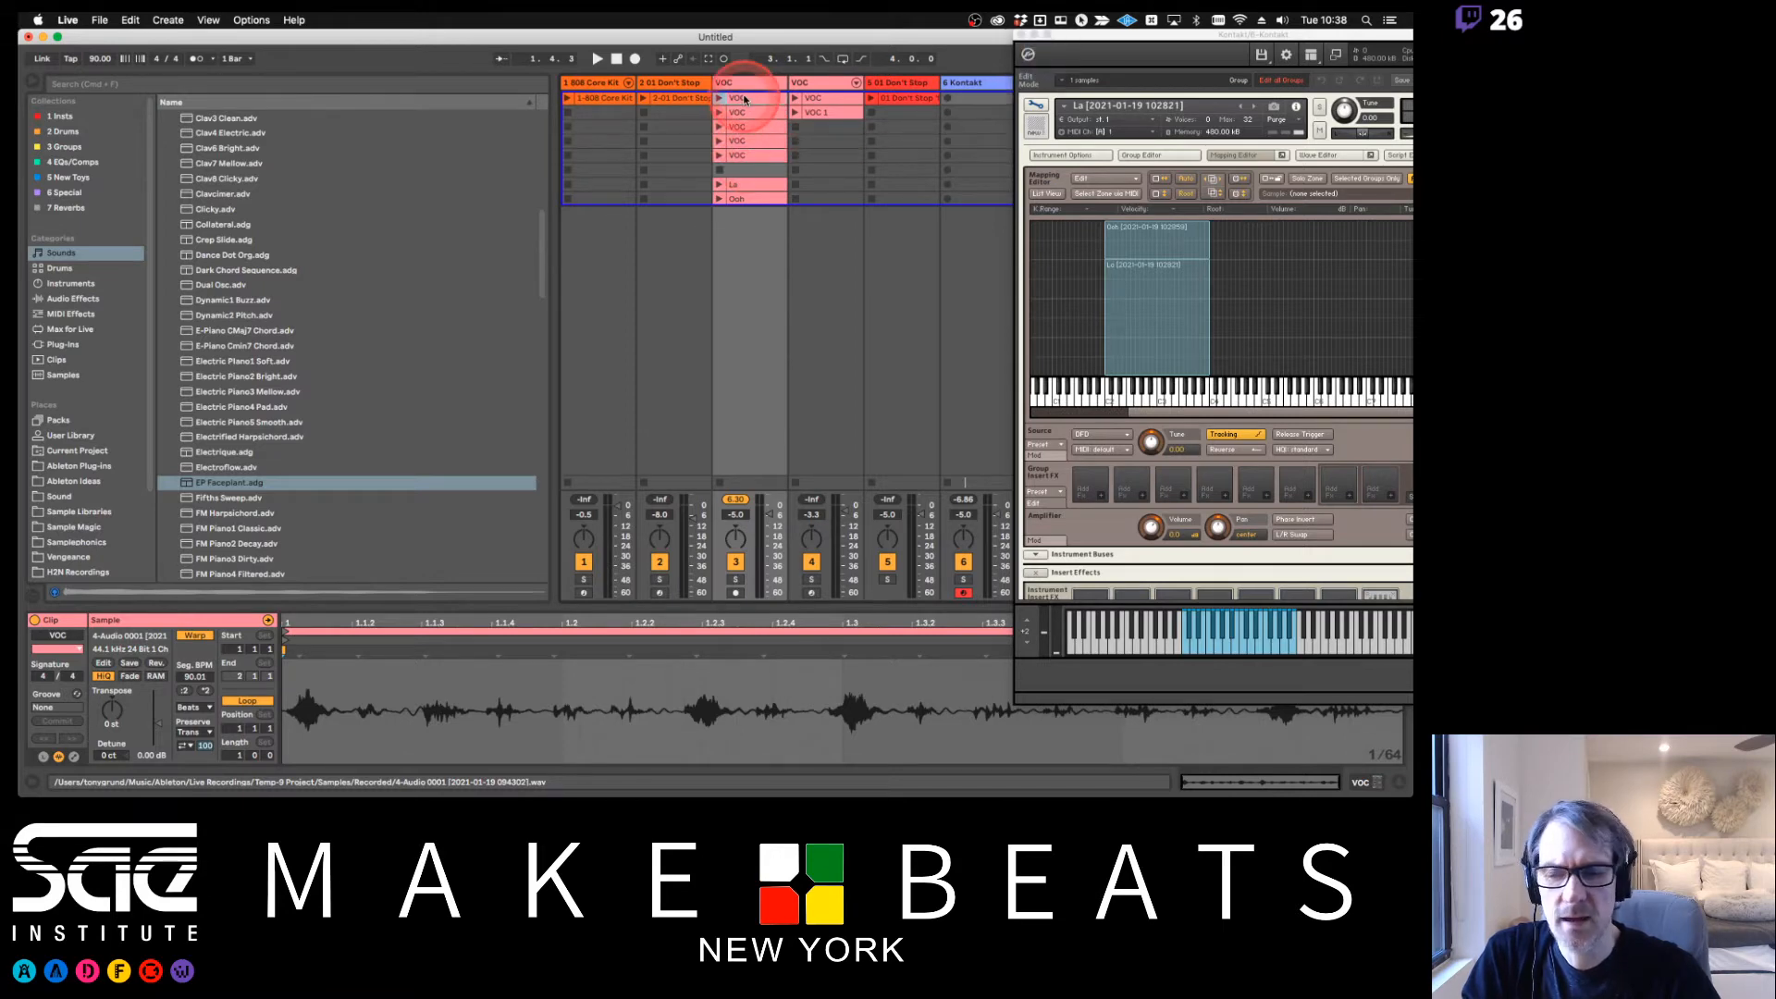
pyautogui.click(307, 668)
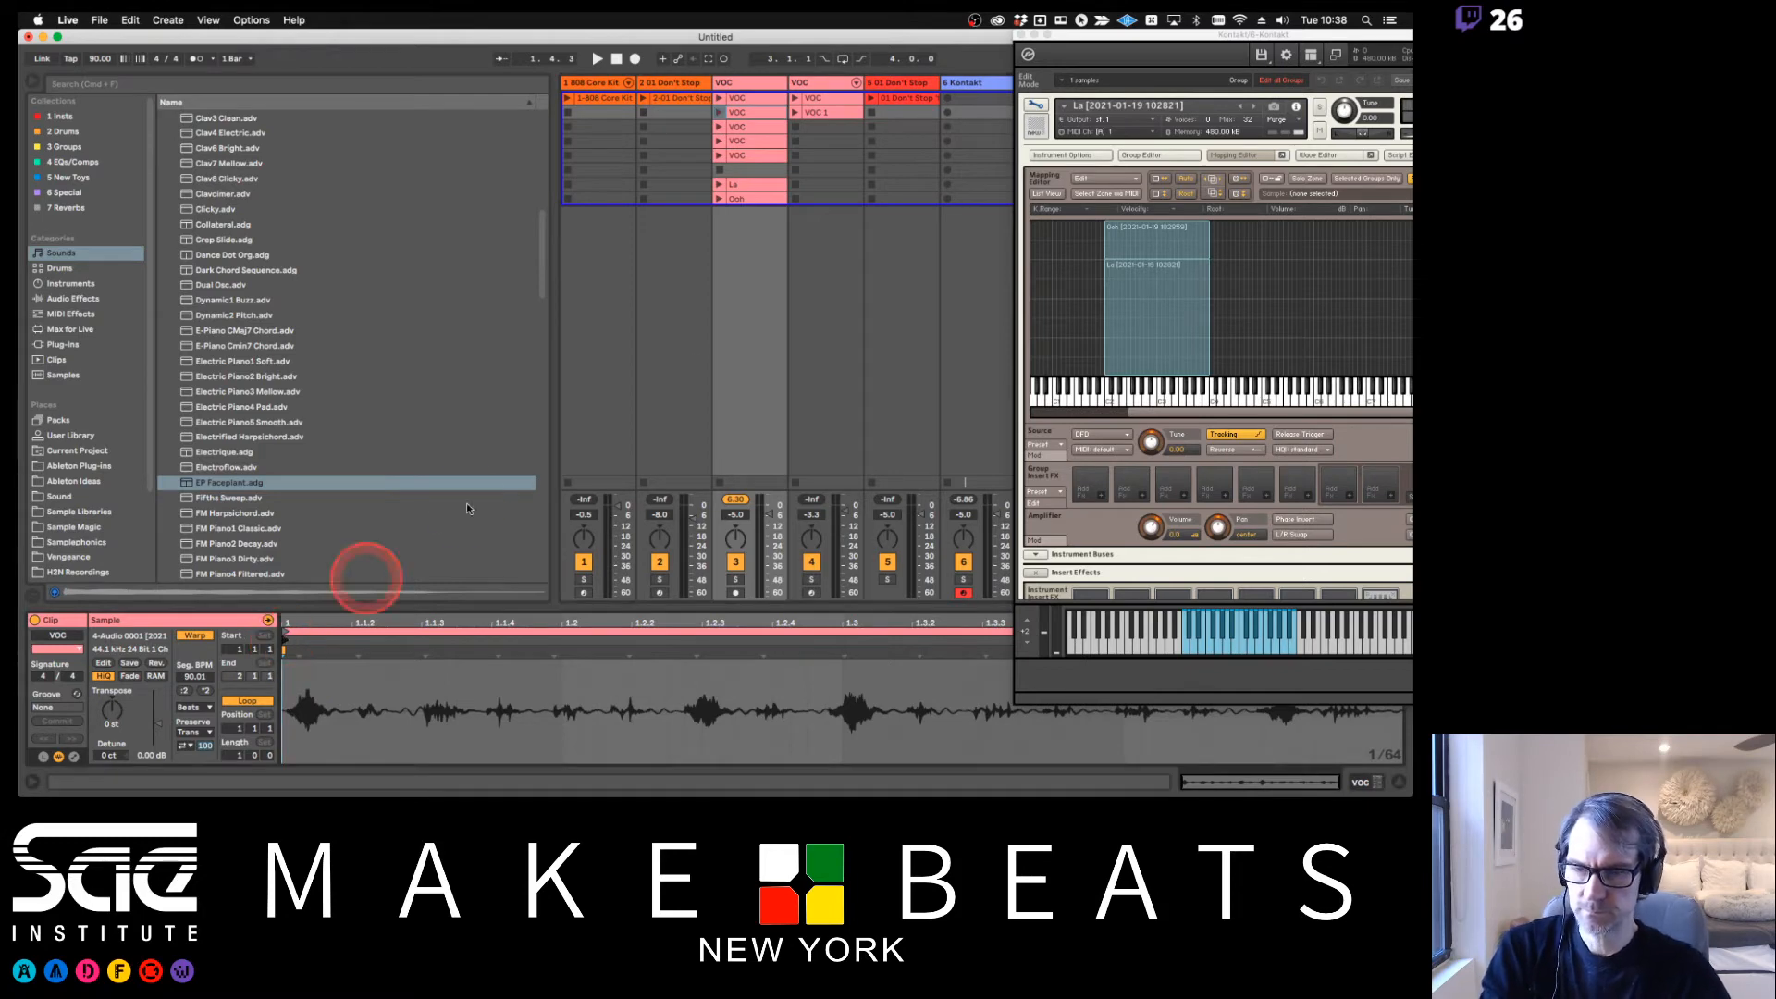
pyautogui.click(753, 154)
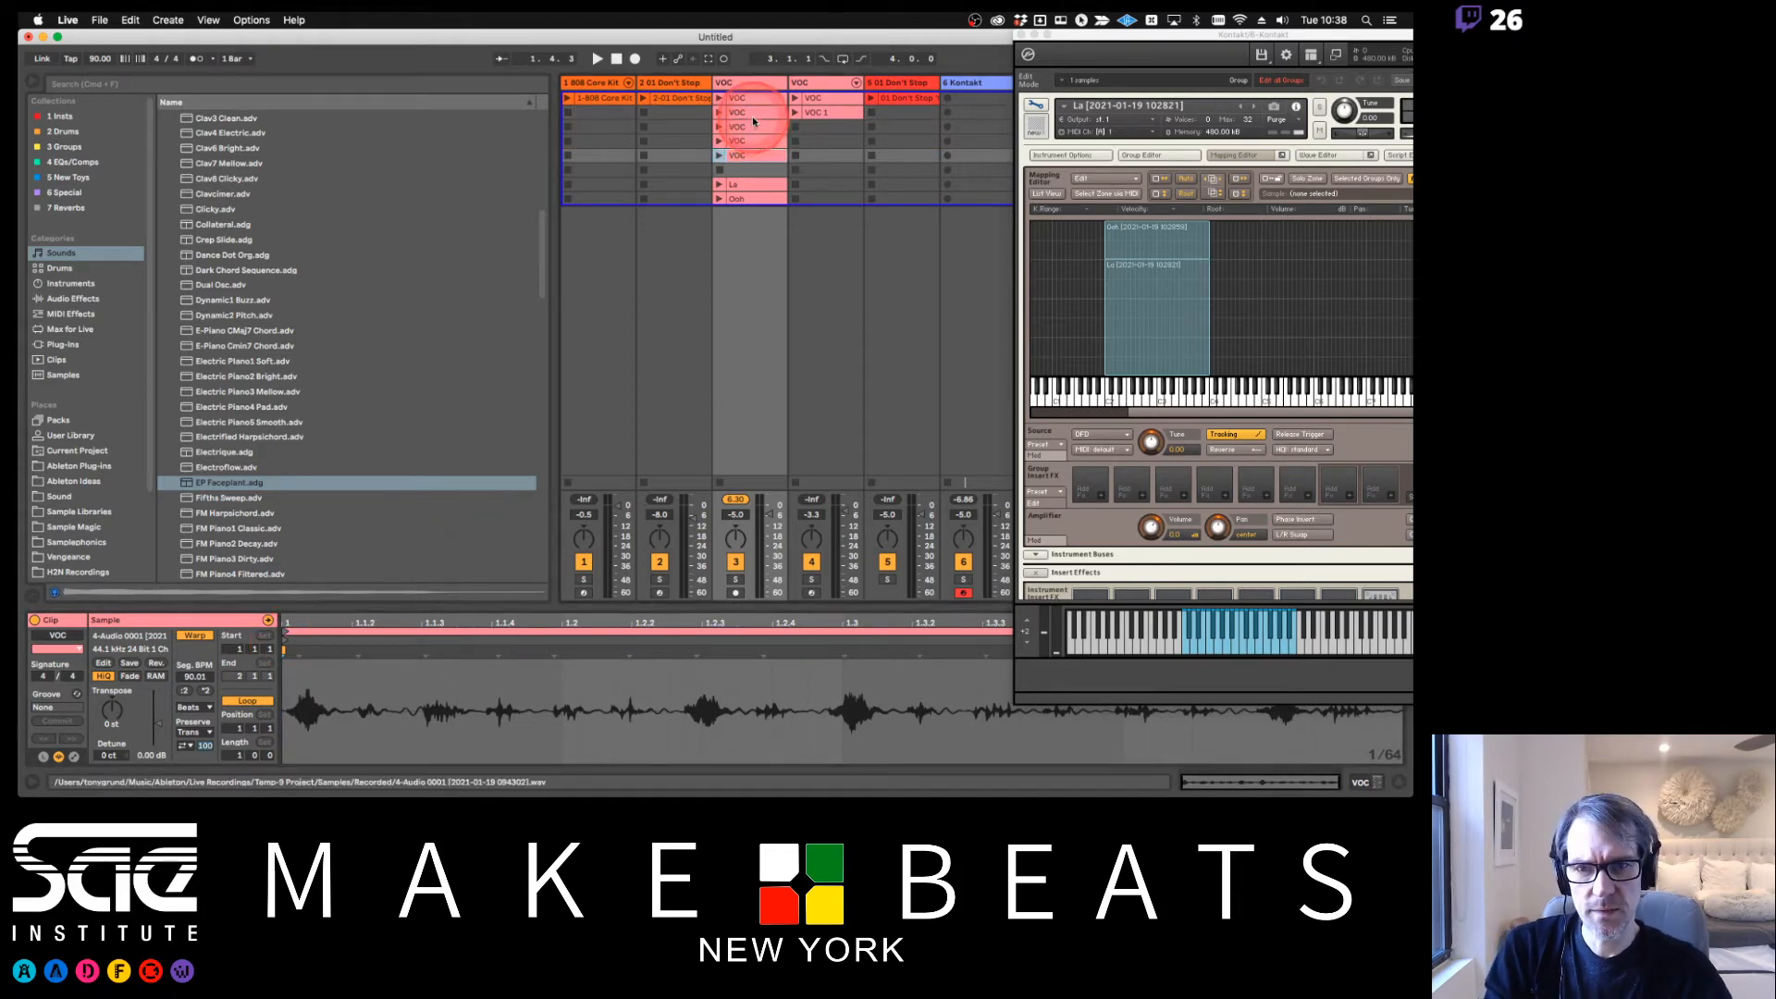
pyautogui.keyDown('shift'); pyautogui.click(754, 113); pyautogui.keyUp('shift')
pyautogui.press('Delete')
# Turn off the sample grid for the scene 1 VOC clip and duplicate the clip into scenes 2, 3 and 4
pyautogui.click(755, 100)
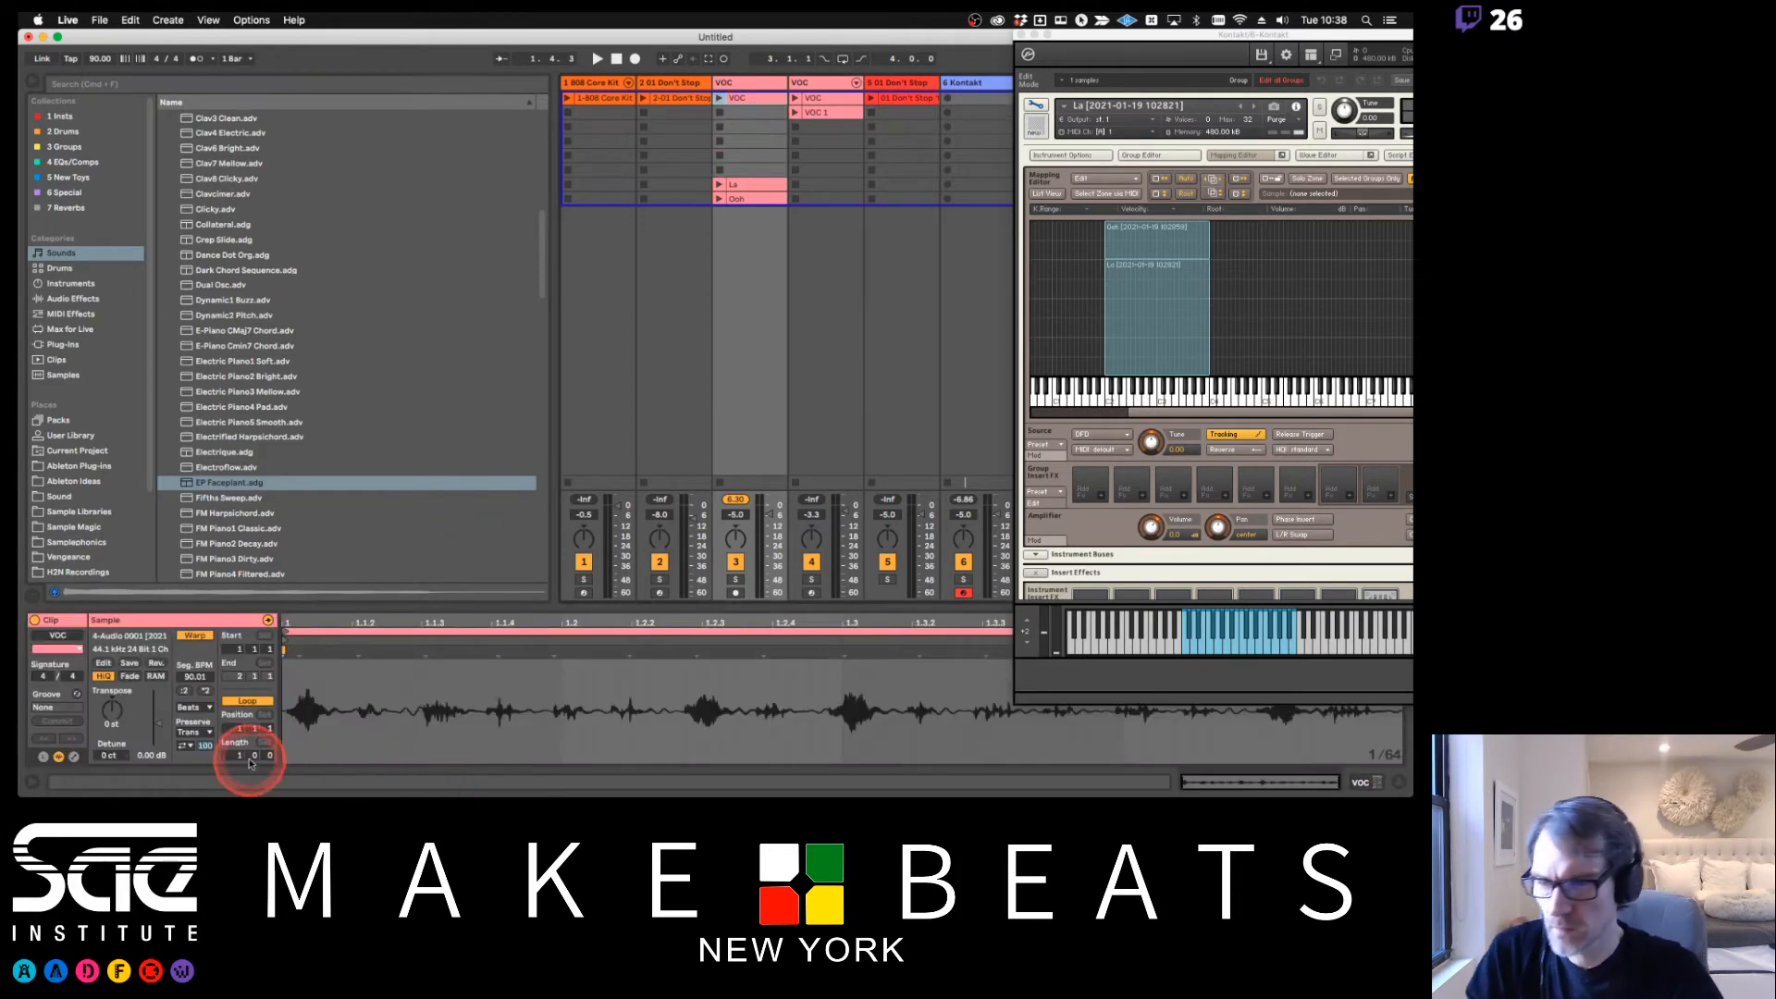
pyautogui.click(339, 700)
pyautogui.press('super+4')
pyautogui.click(352, 690)
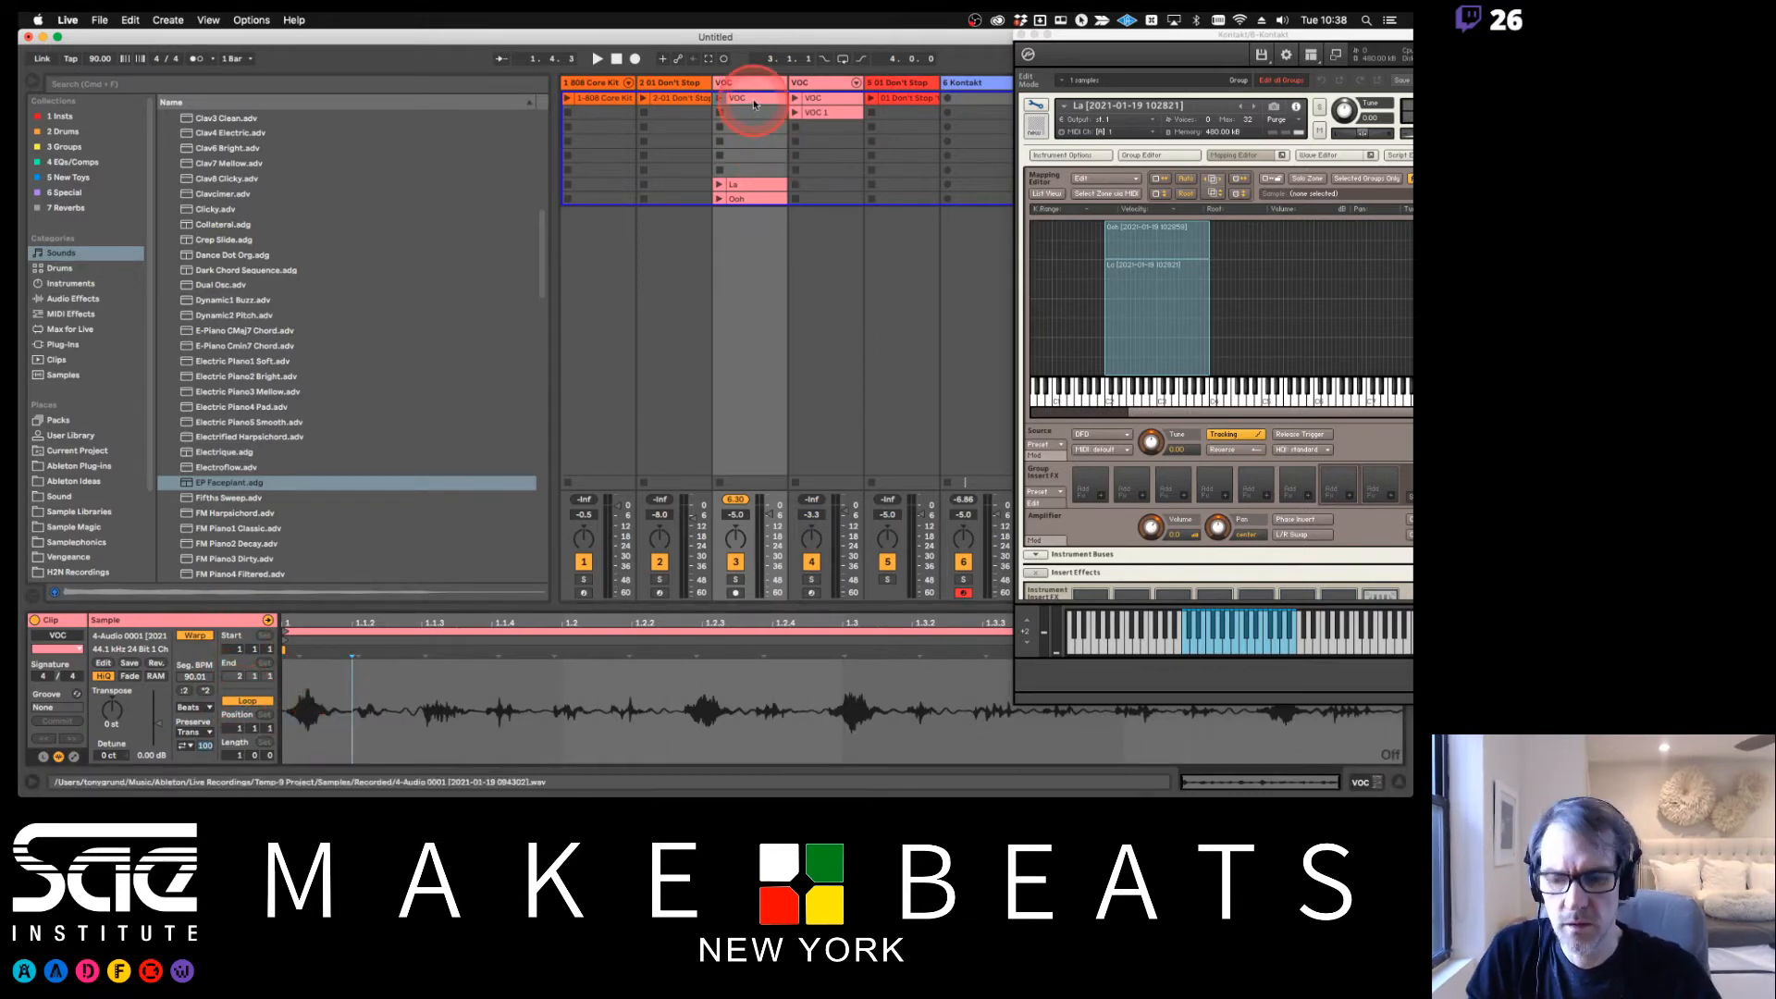
pyautogui.moveTo(757, 99); pyautogui.dragTo(759, 115)
pyautogui.moveTo(759, 115); pyautogui.dragTo(758, 142)
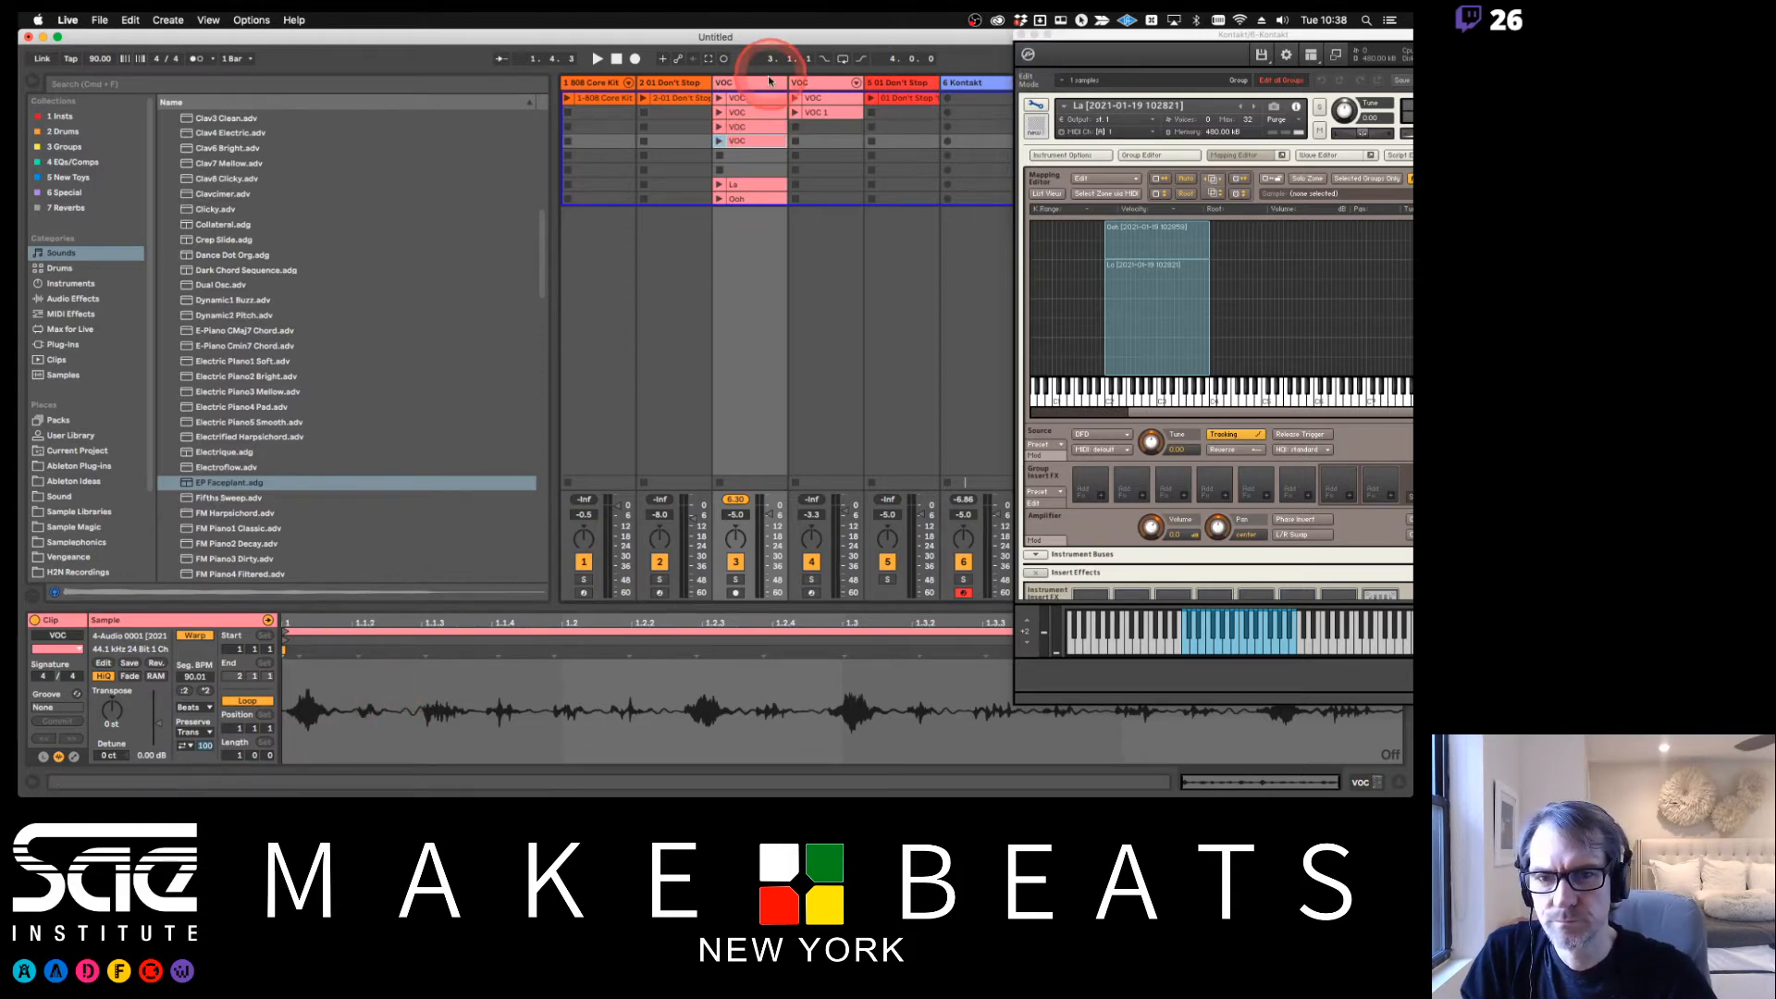
# Close the Kontakt window and trim the scene 2 VOC clip to start just before 1.1.2 and end near 1.1.3
pyautogui.click(758, 113)
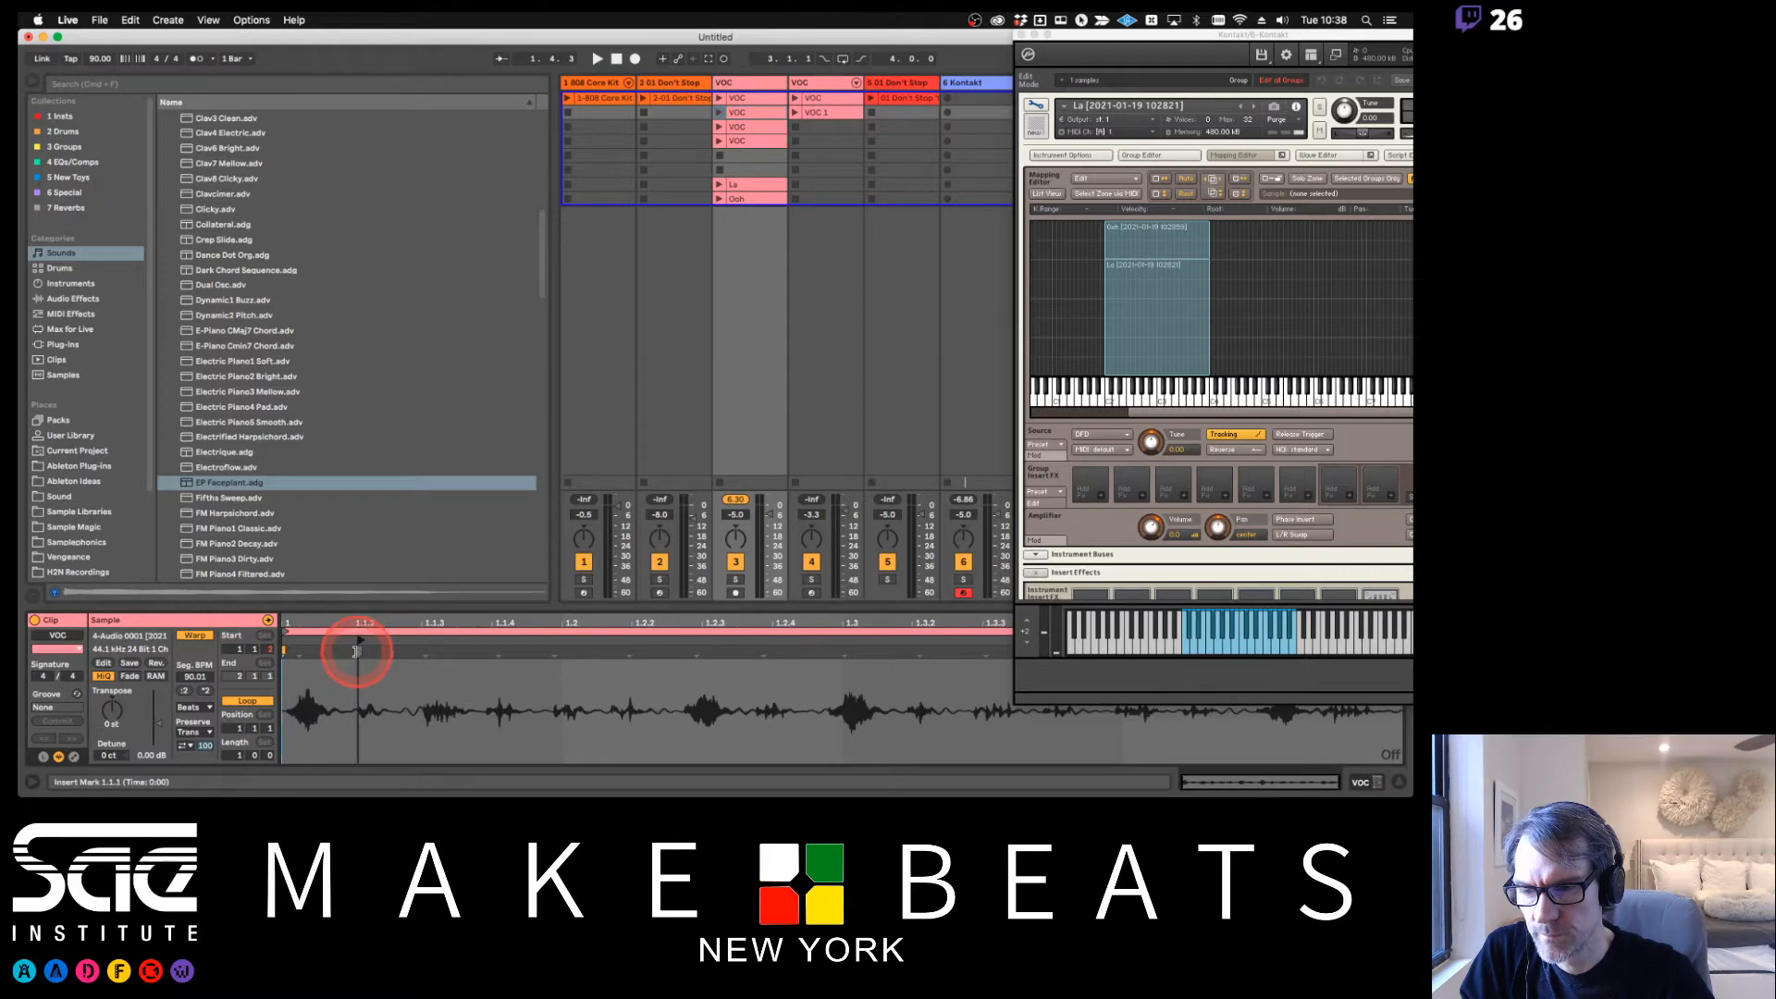
pyautogui.click(1018, 33)
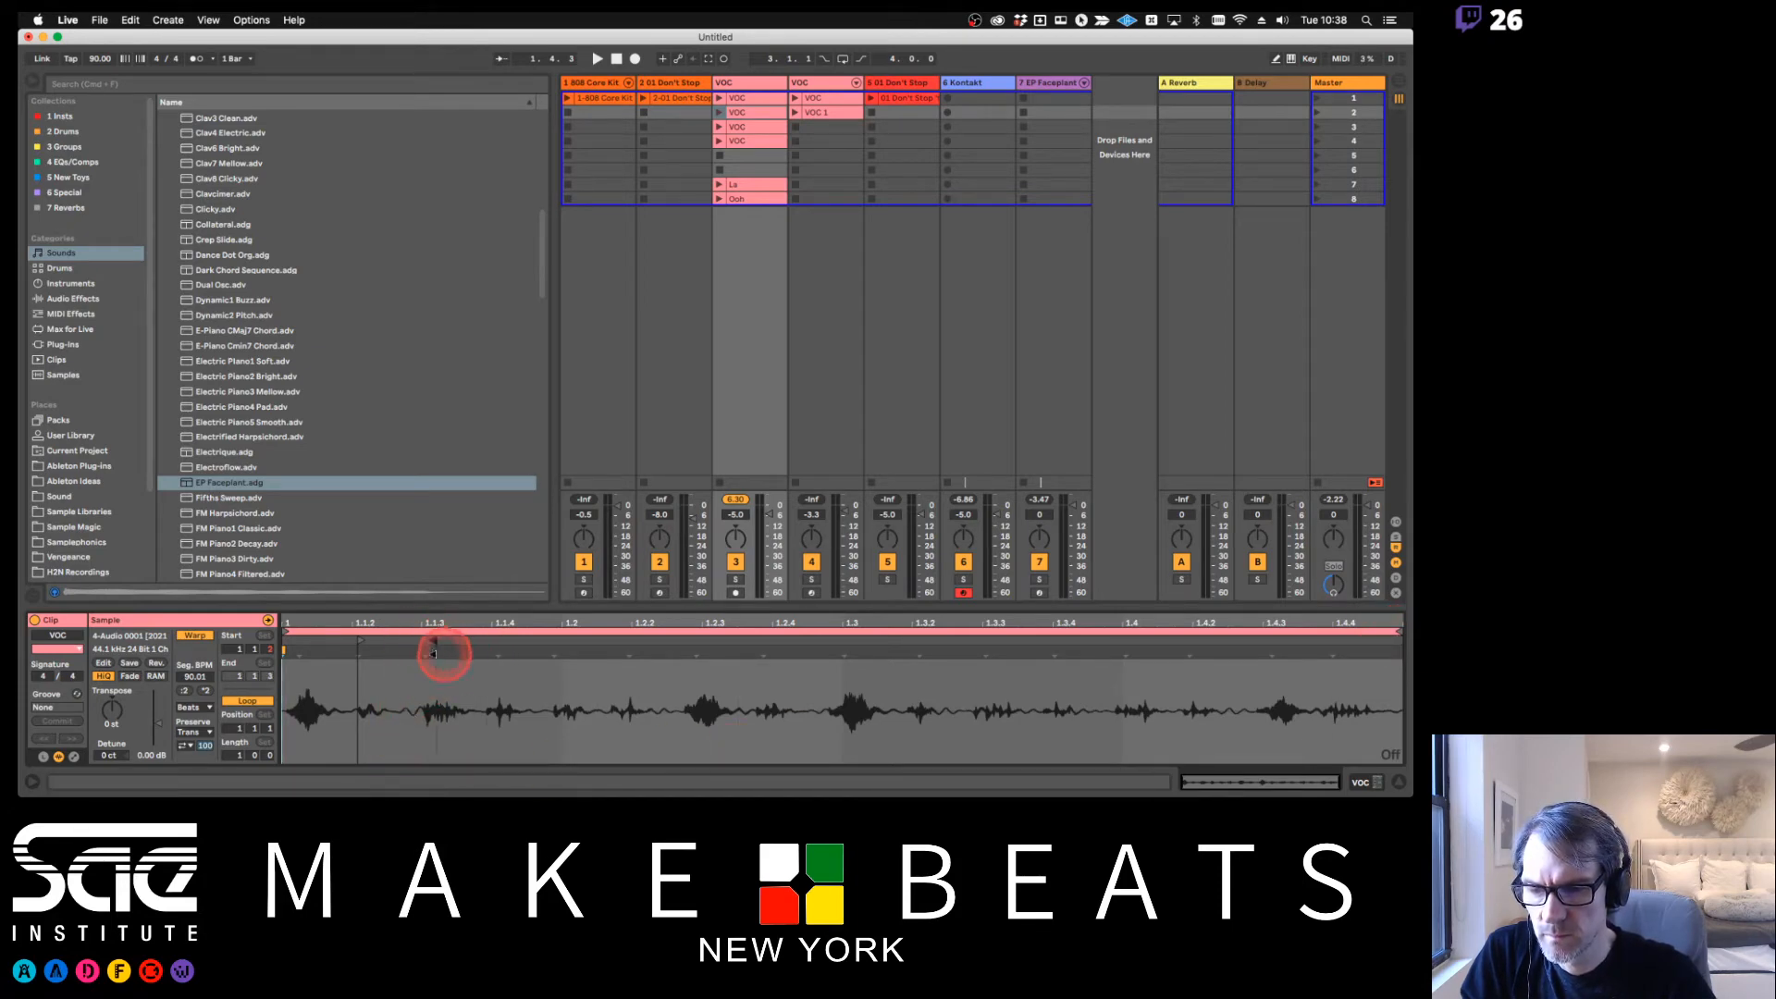
pyautogui.moveTo(388, 615); pyautogui.dragTo(725, 624)
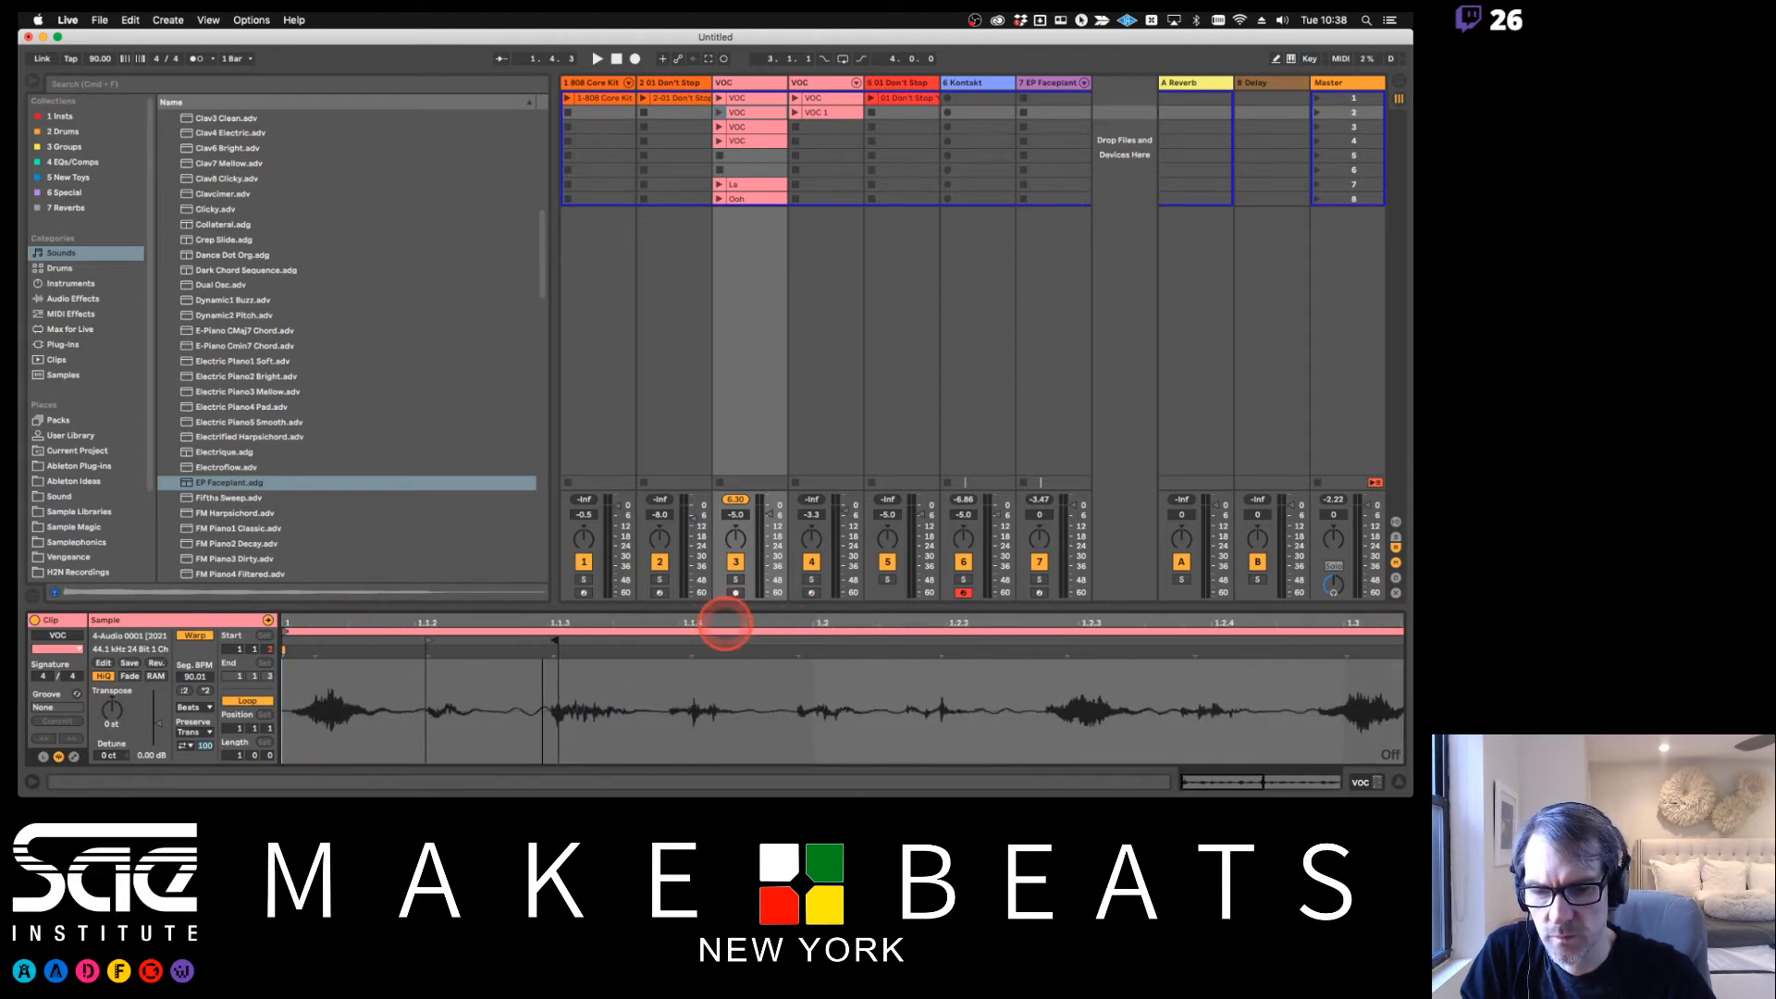
# Set the start markers of the scene 3 and scene 4 VOC clips just before 1.1.3 and 1.1.4, and move in their end markers
pyautogui.click(746, 127)
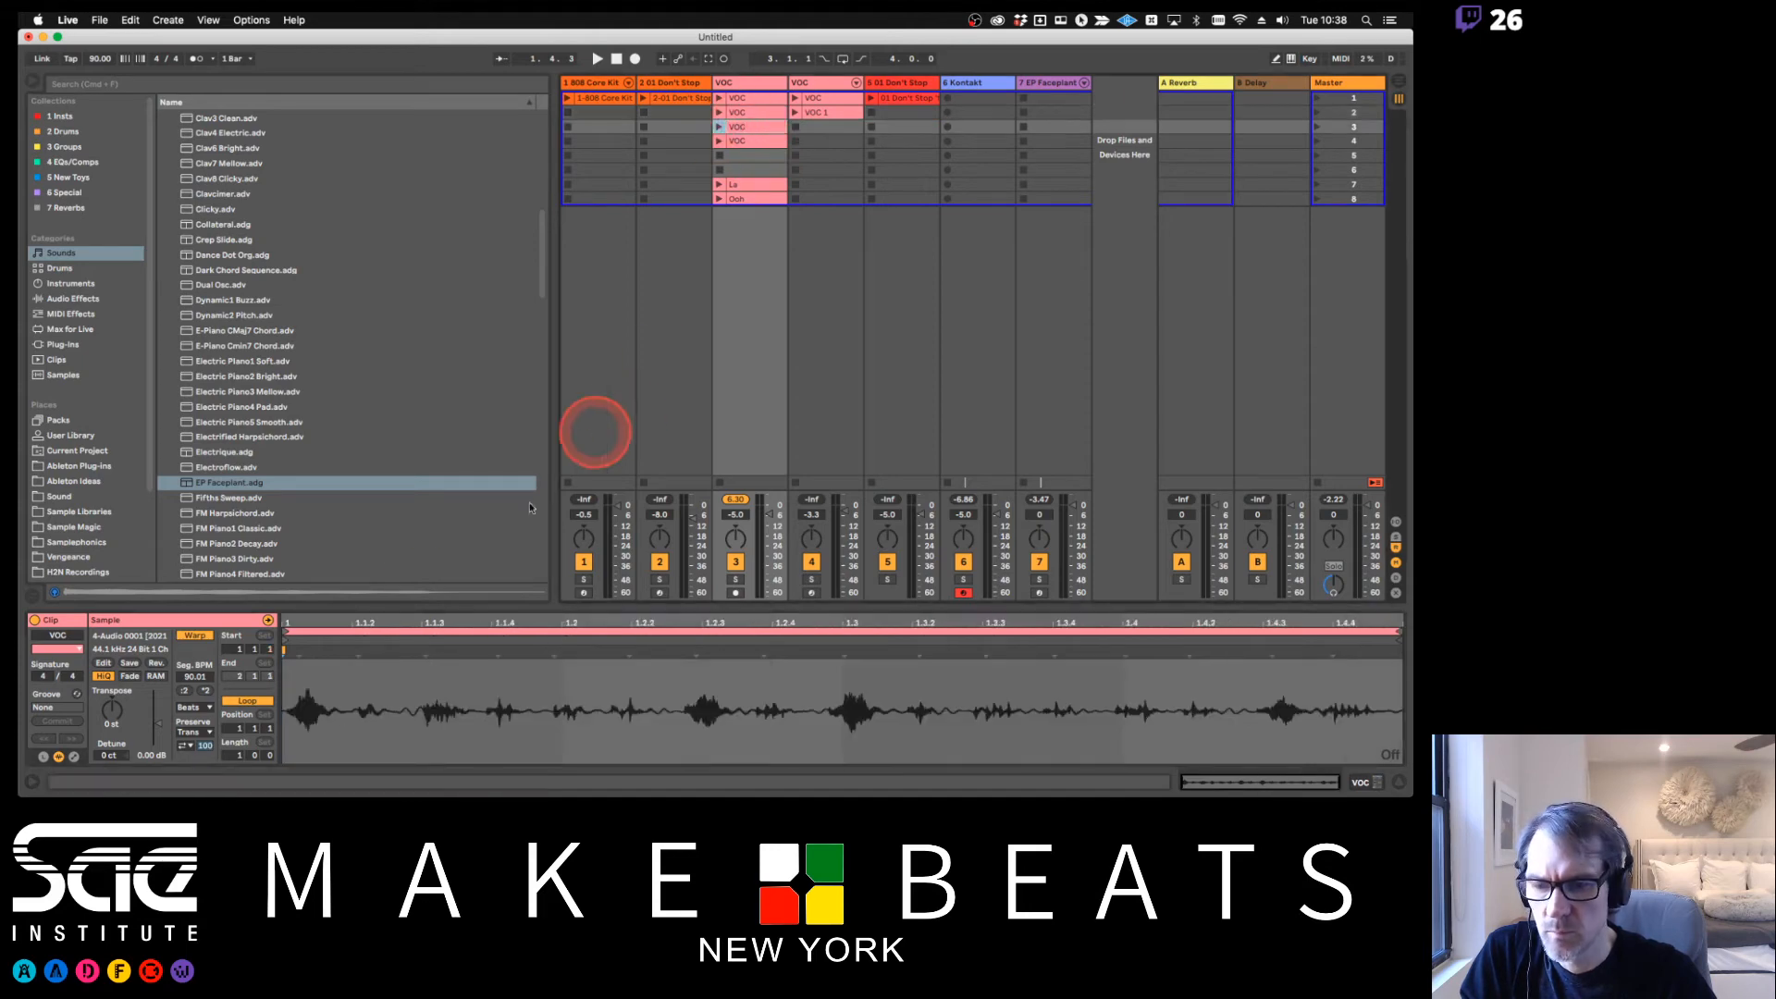
pyautogui.moveTo(282, 647); pyautogui.dragTo(370, 643)
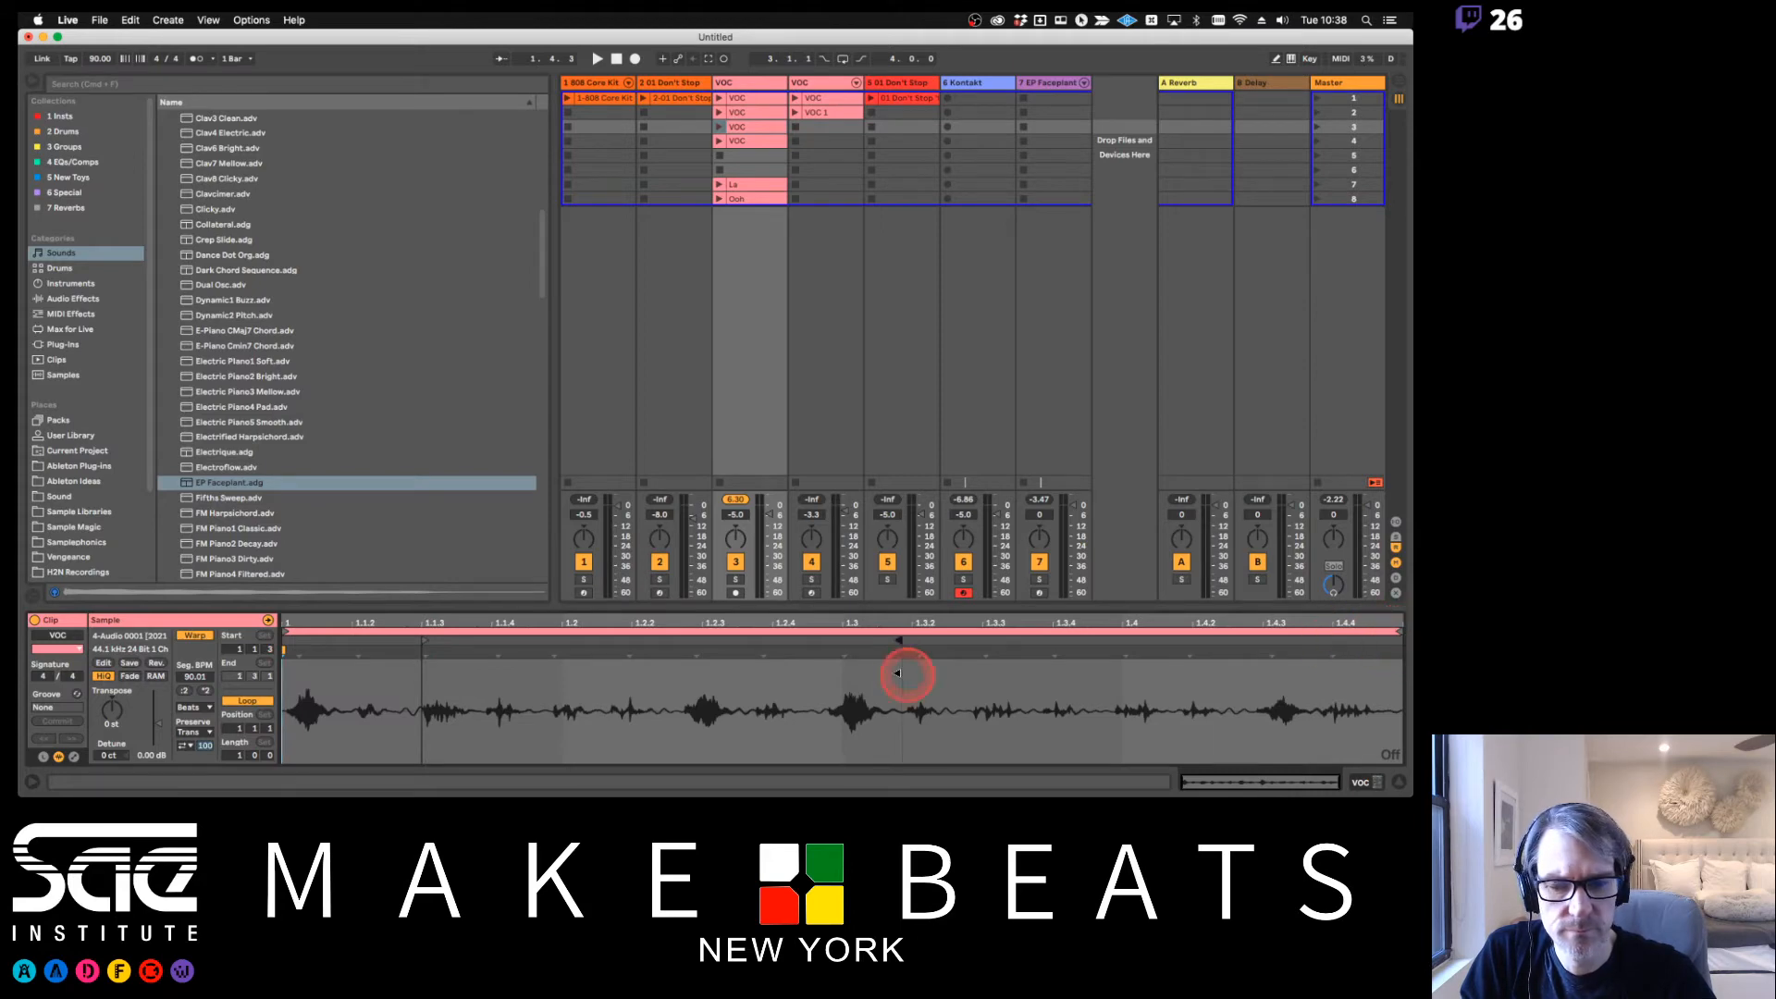
pyautogui.click(742, 141)
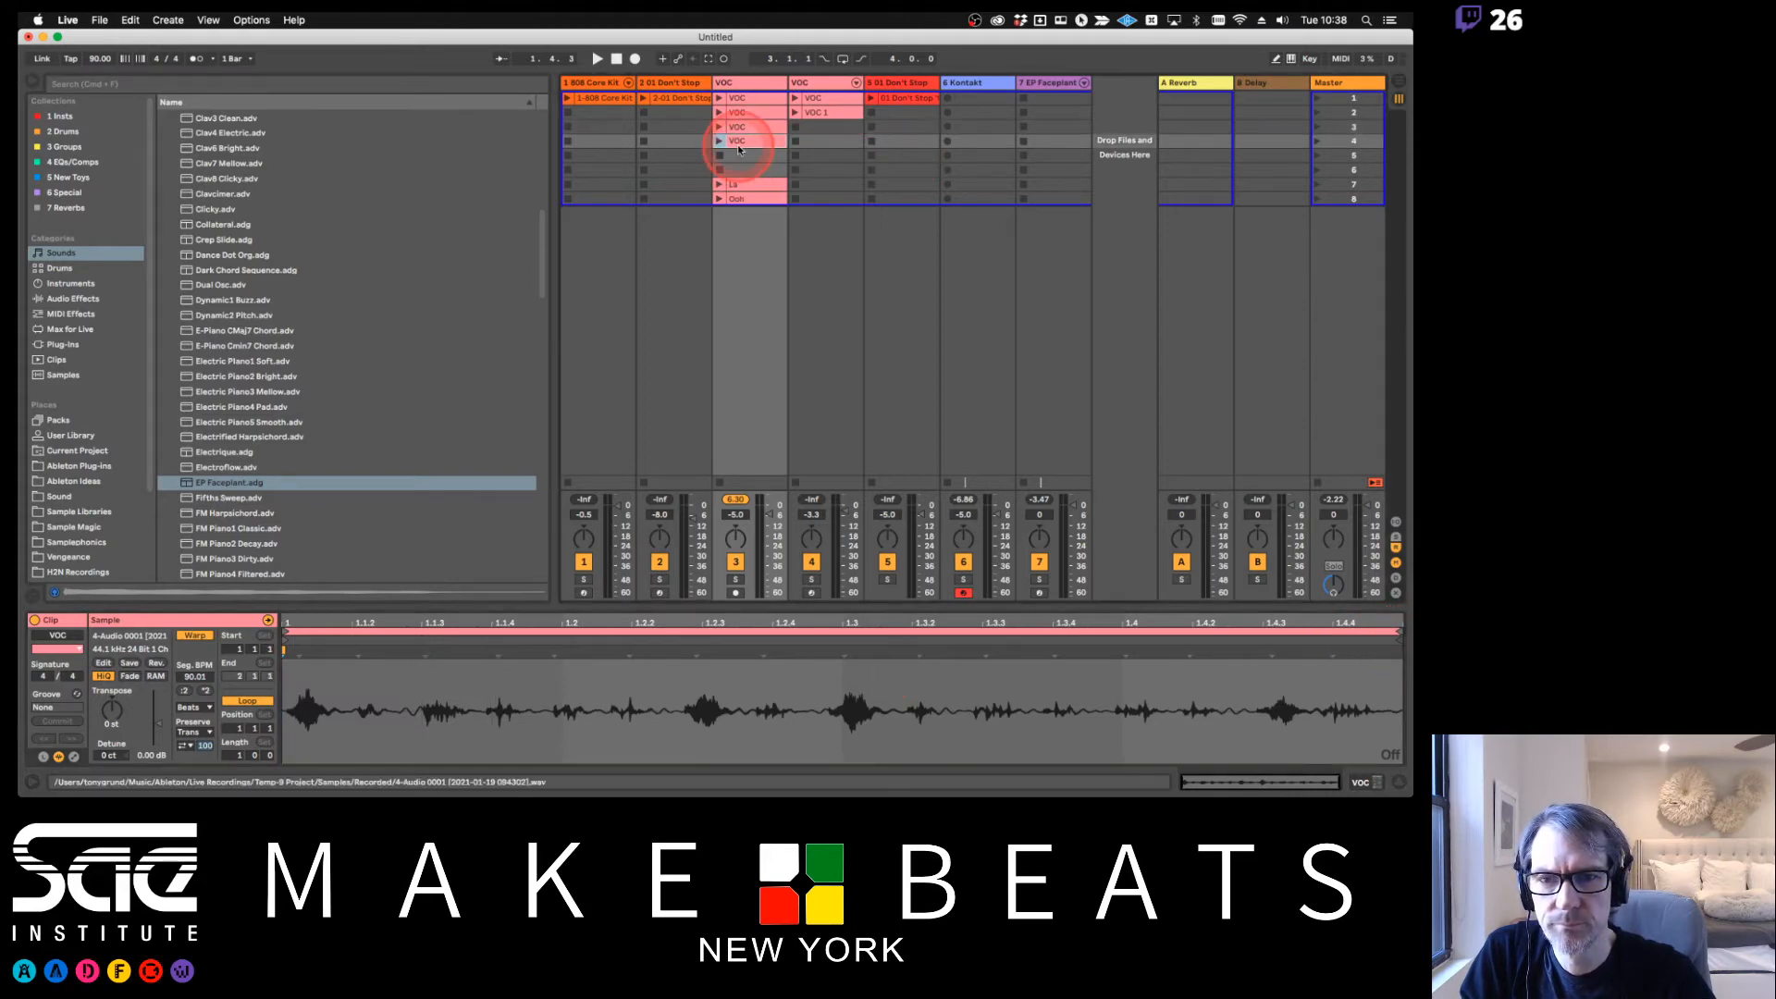
pyautogui.moveTo(289, 642); pyautogui.dragTo(385, 640)
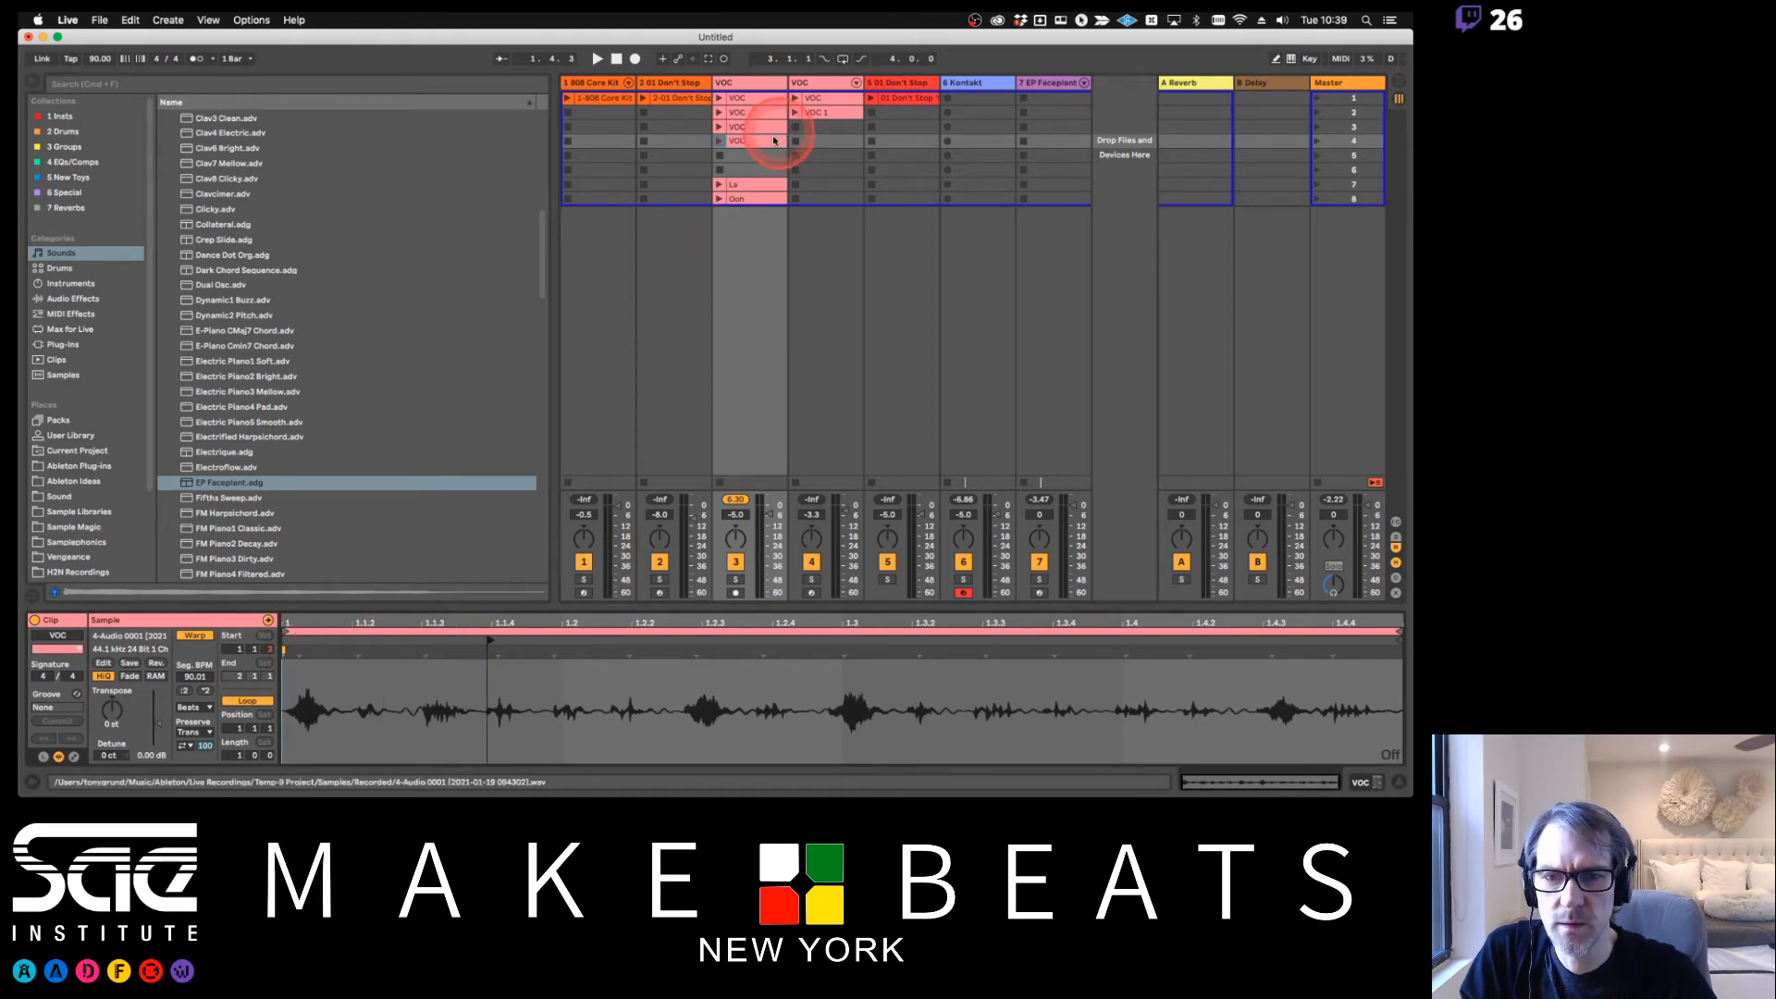
pyautogui.moveTo(1395, 640); pyautogui.dragTo(879, 666)
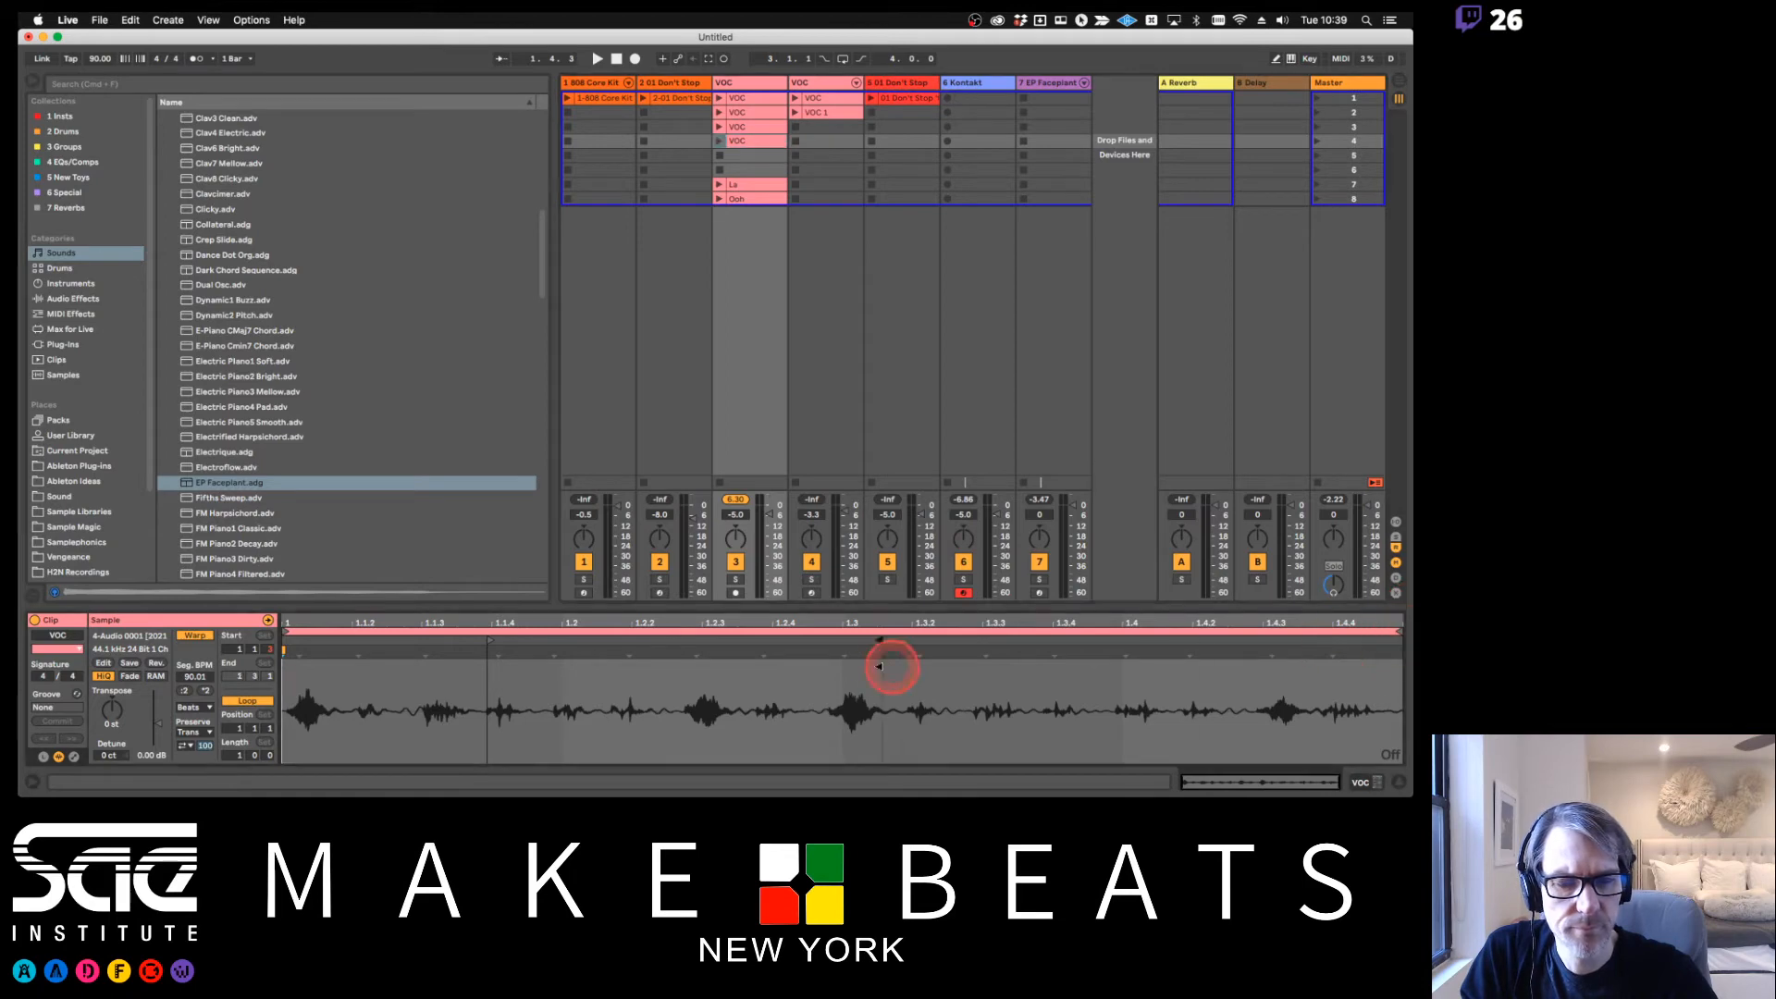
# Reopen the Kontakt instrument on track 6 and position its window beside the first VOC track's clips
pyautogui.click(759, 104)
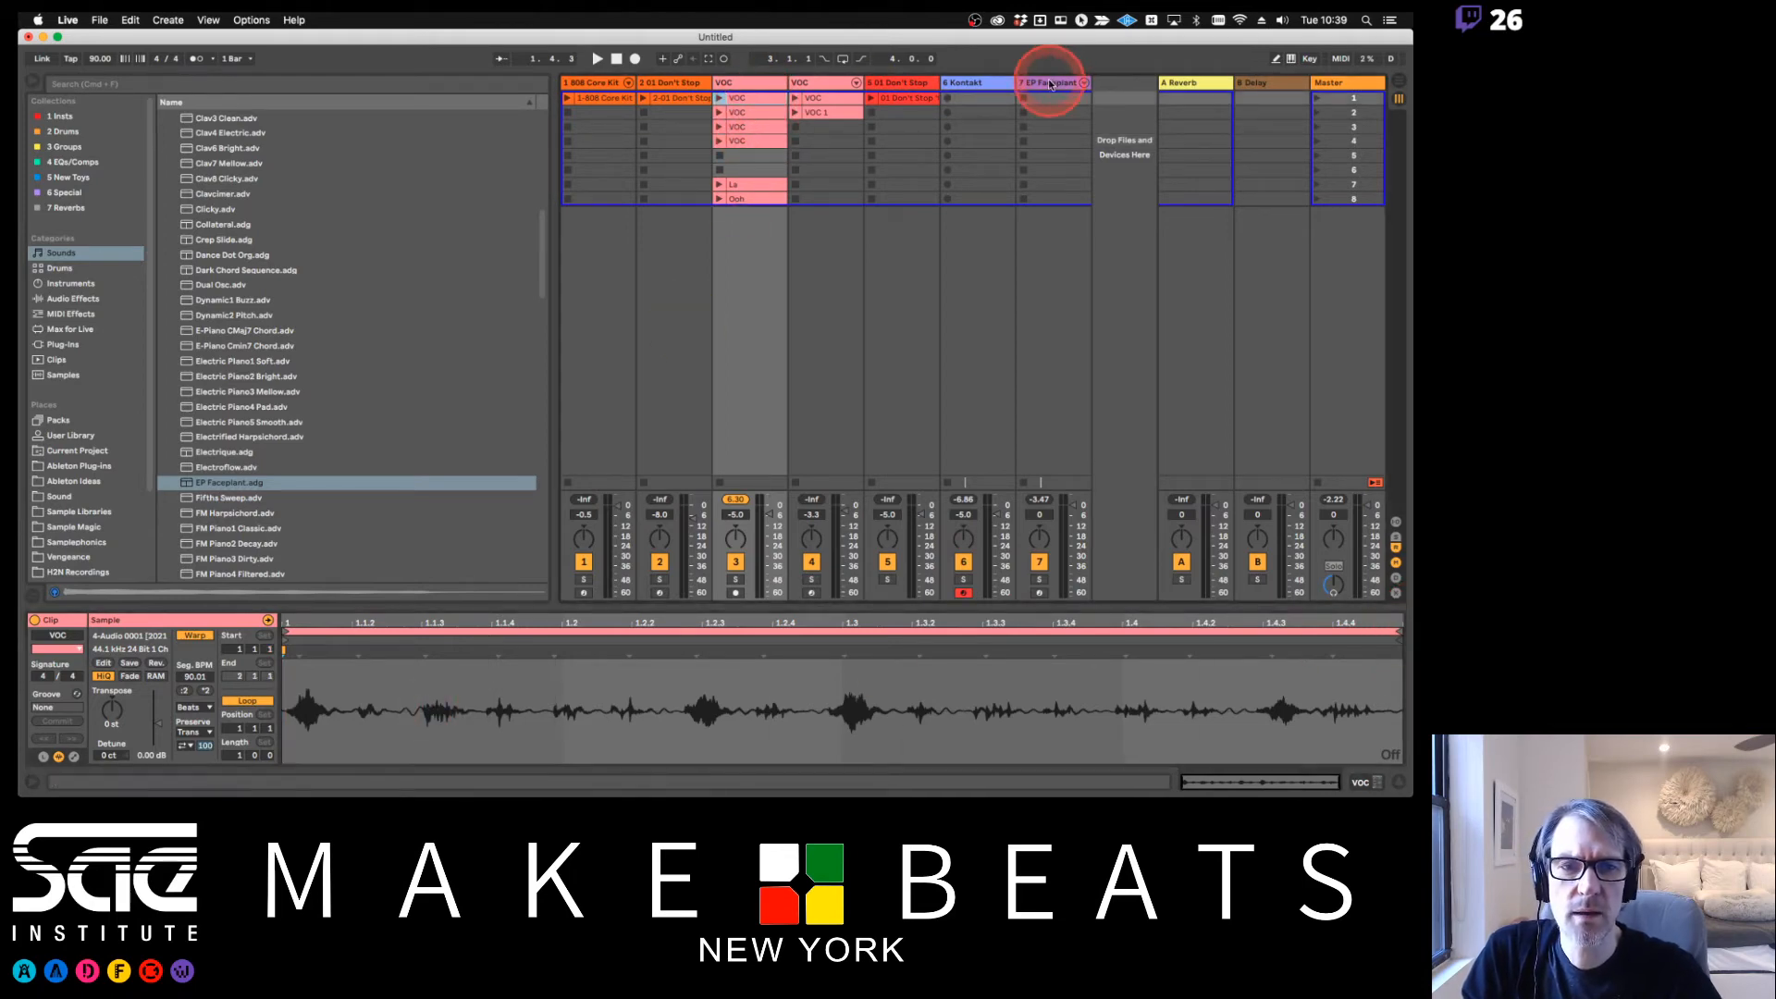
pyautogui.click(983, 88)
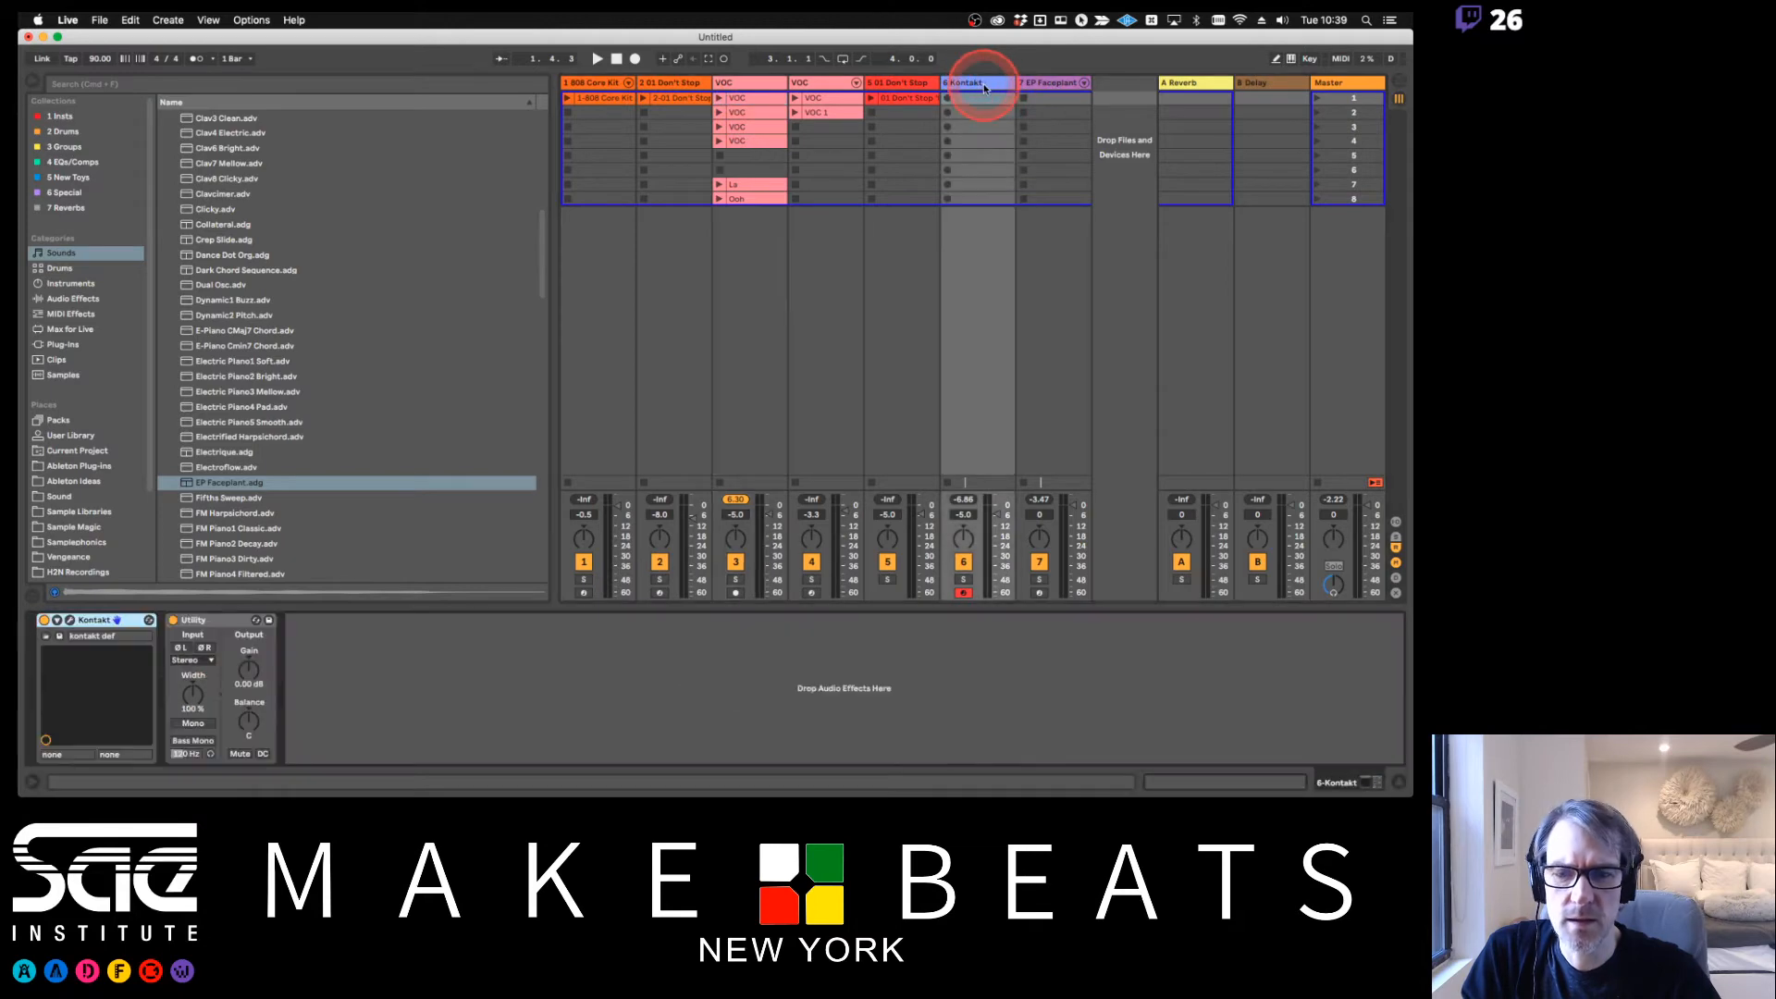
pyautogui.click(69, 621)
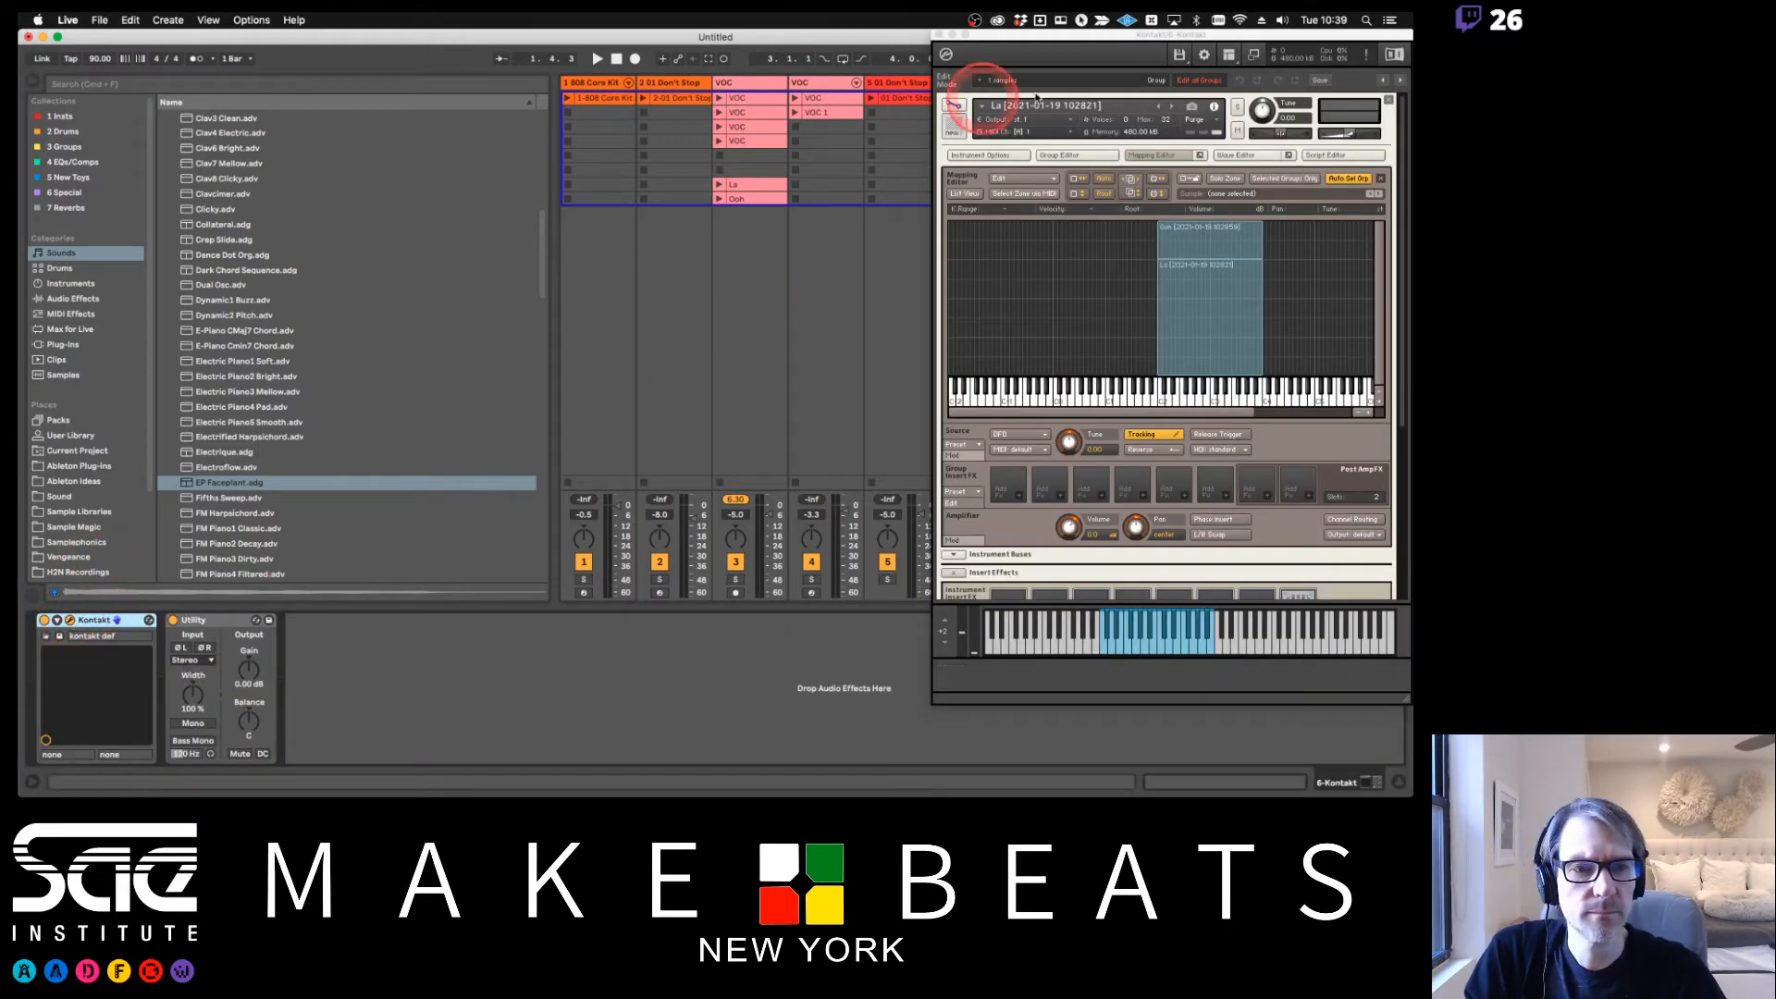
pyautogui.moveTo(1030, 49); pyautogui.dragTo(916, 44)
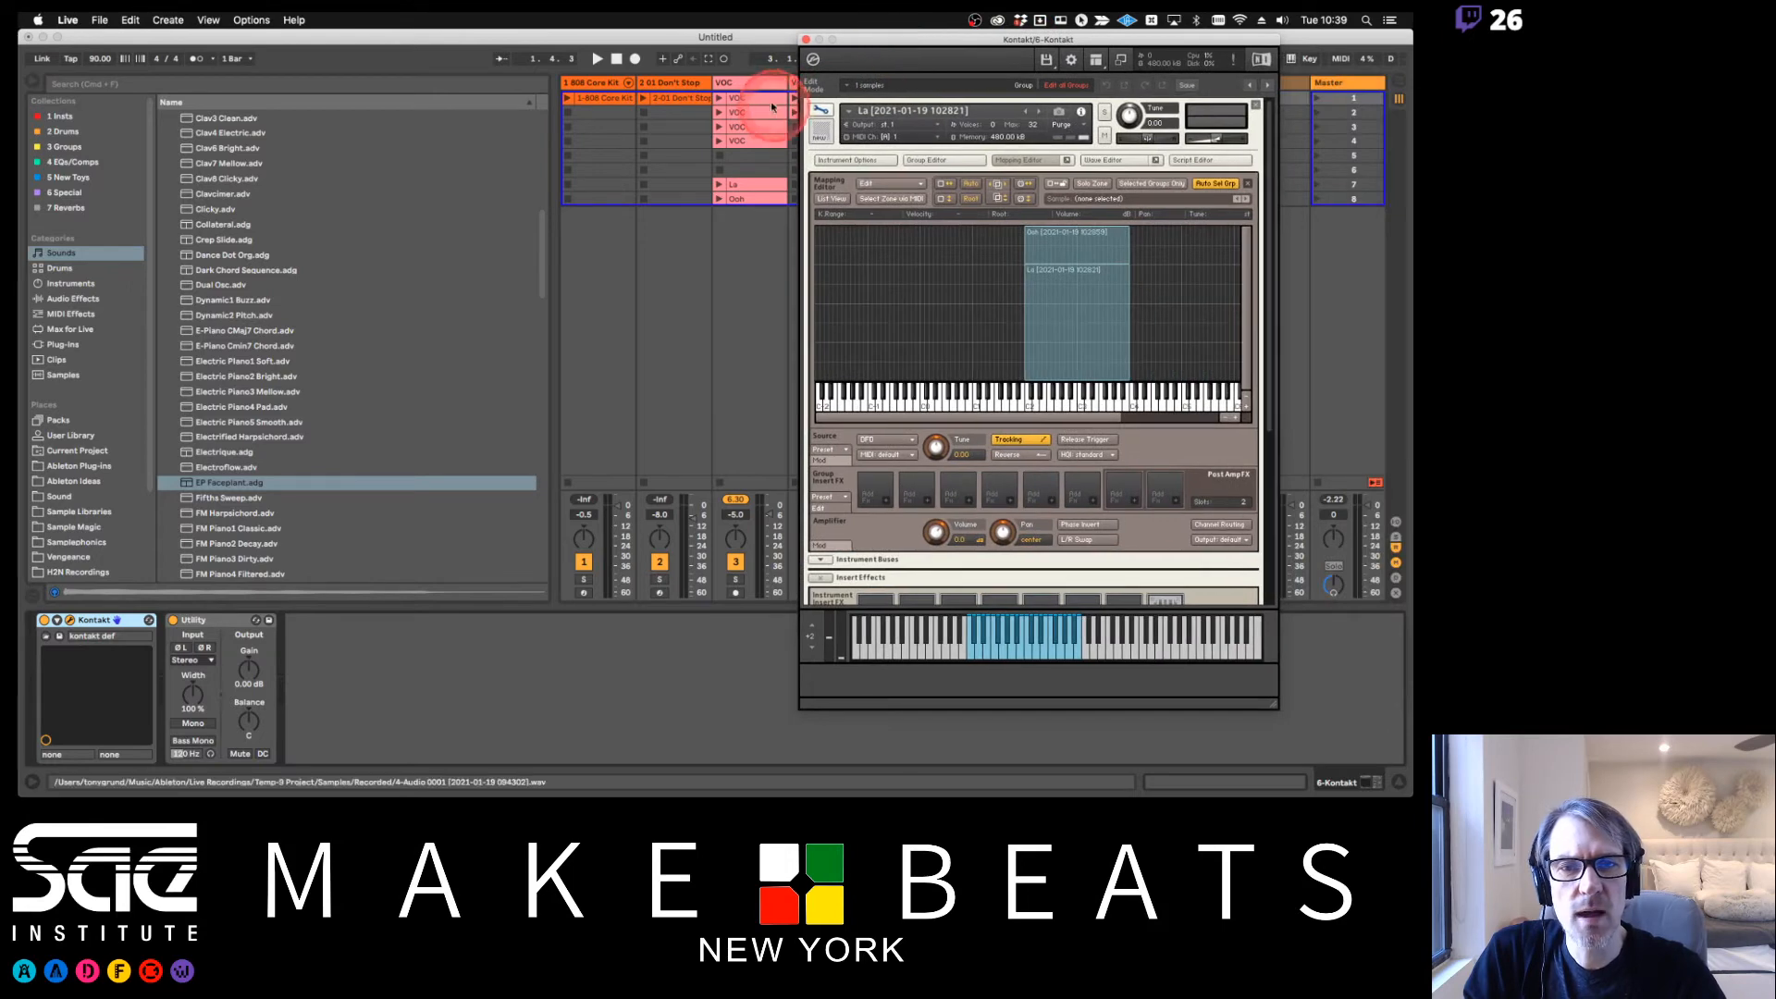
# Map the VOC clips from scenes 1 to 4 onto single keys C4, D4, E4 and F4 in the Mapping Editor
pyautogui.moveTo(780, 121); pyautogui.dragTo(1134, 375)
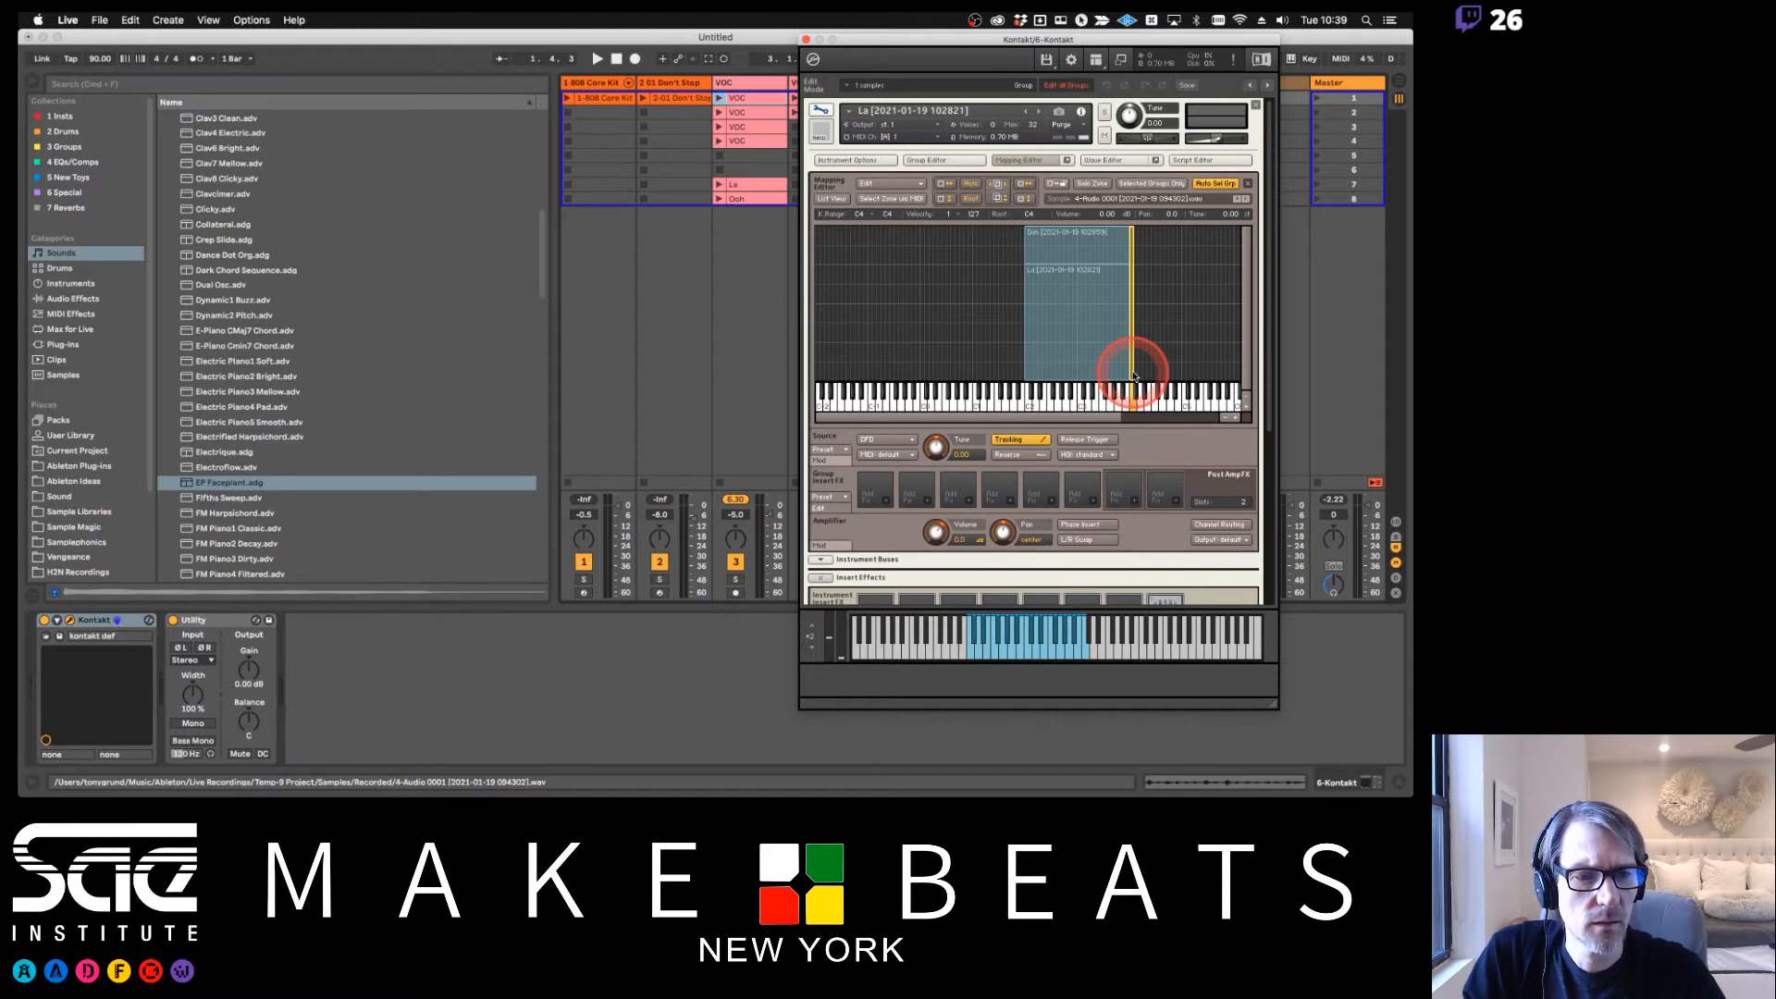
pyautogui.moveTo(740, 115); pyautogui.dragTo(1138, 375)
pyautogui.moveTo(760, 128); pyautogui.dragTo(1147, 379)
pyautogui.moveTo(741, 142); pyautogui.dragTo(1155, 384)
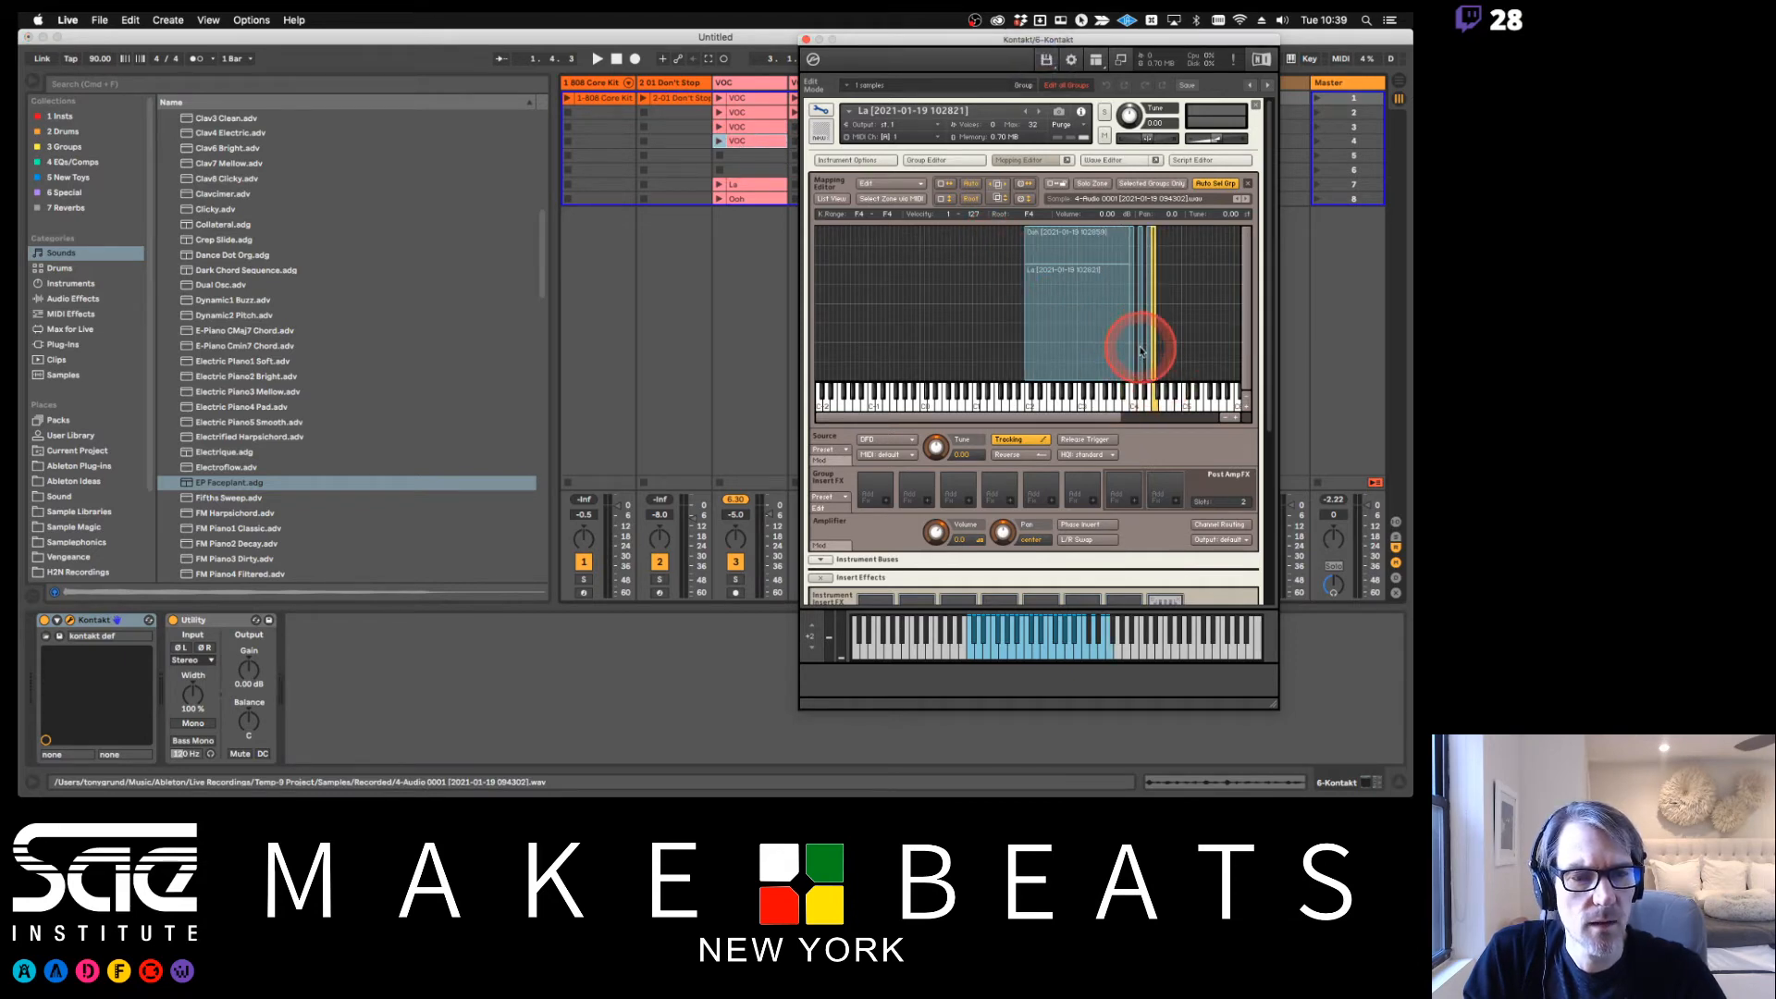
# Trim the D4 zone's sample to start at about 9040 and end at about 14880, and show the Mapping Editor with the waveform
pyautogui.click(1141, 352)
pyautogui.moveTo(1085, 39); pyautogui.dragTo(779, 48)
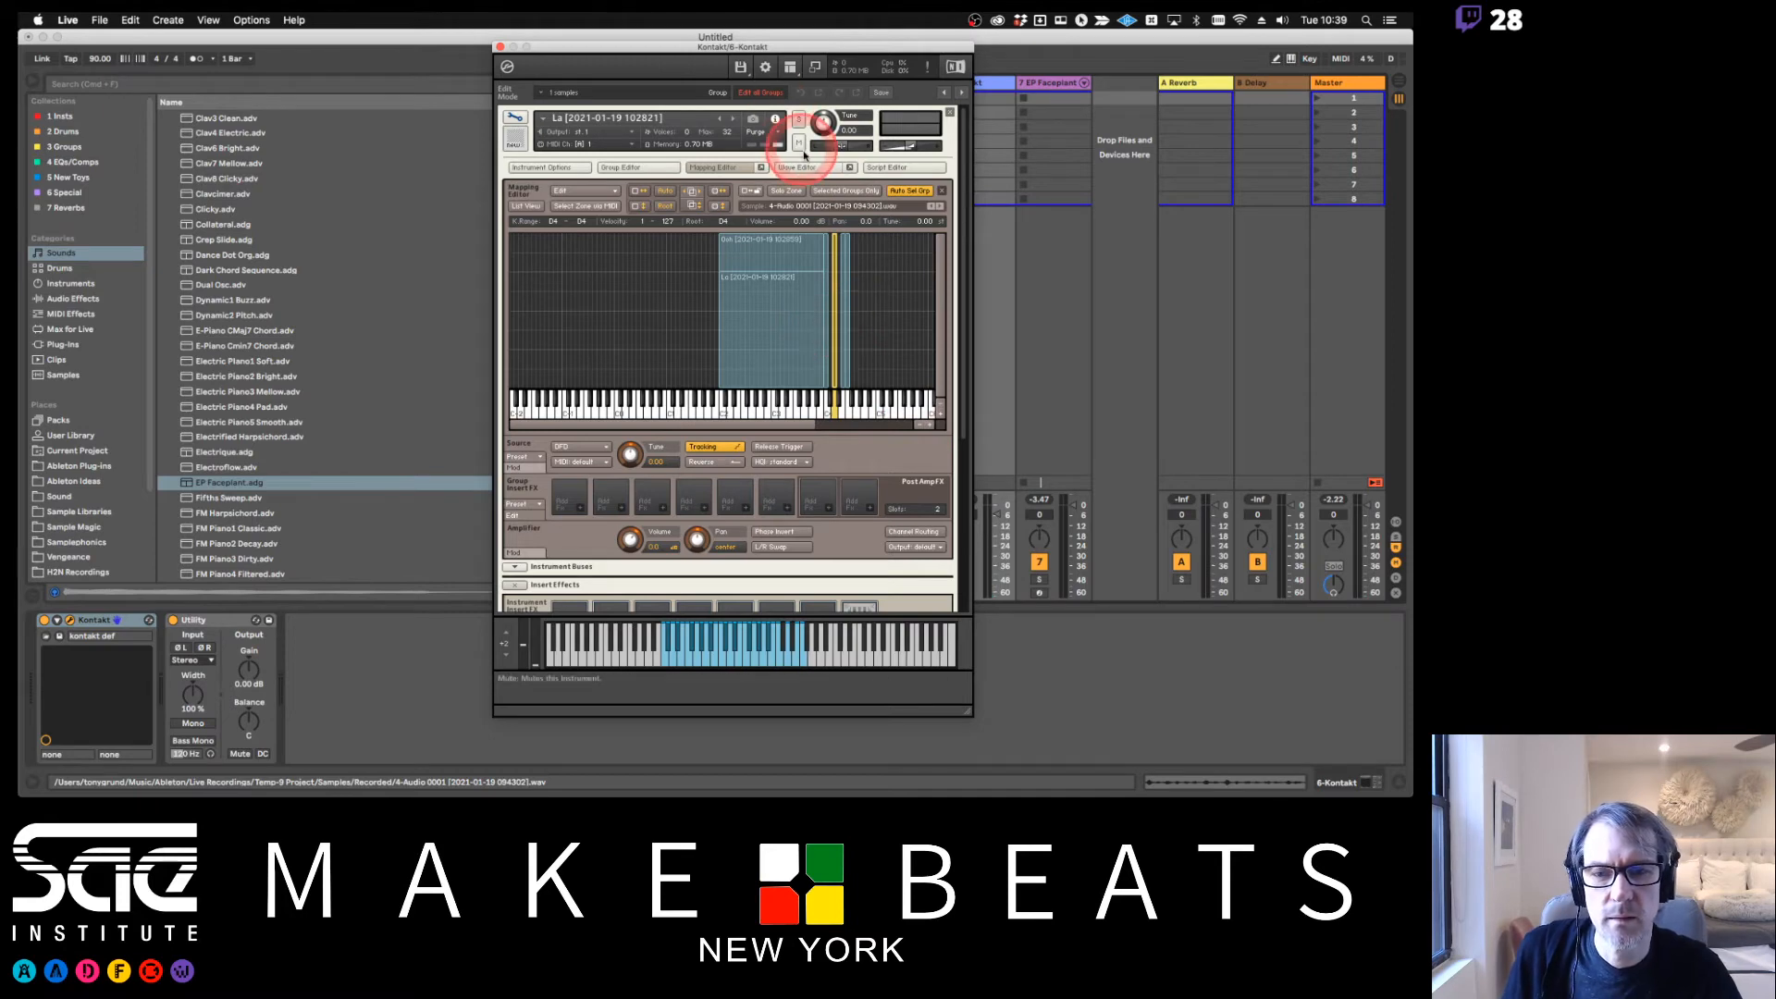
pyautogui.click(797, 167)
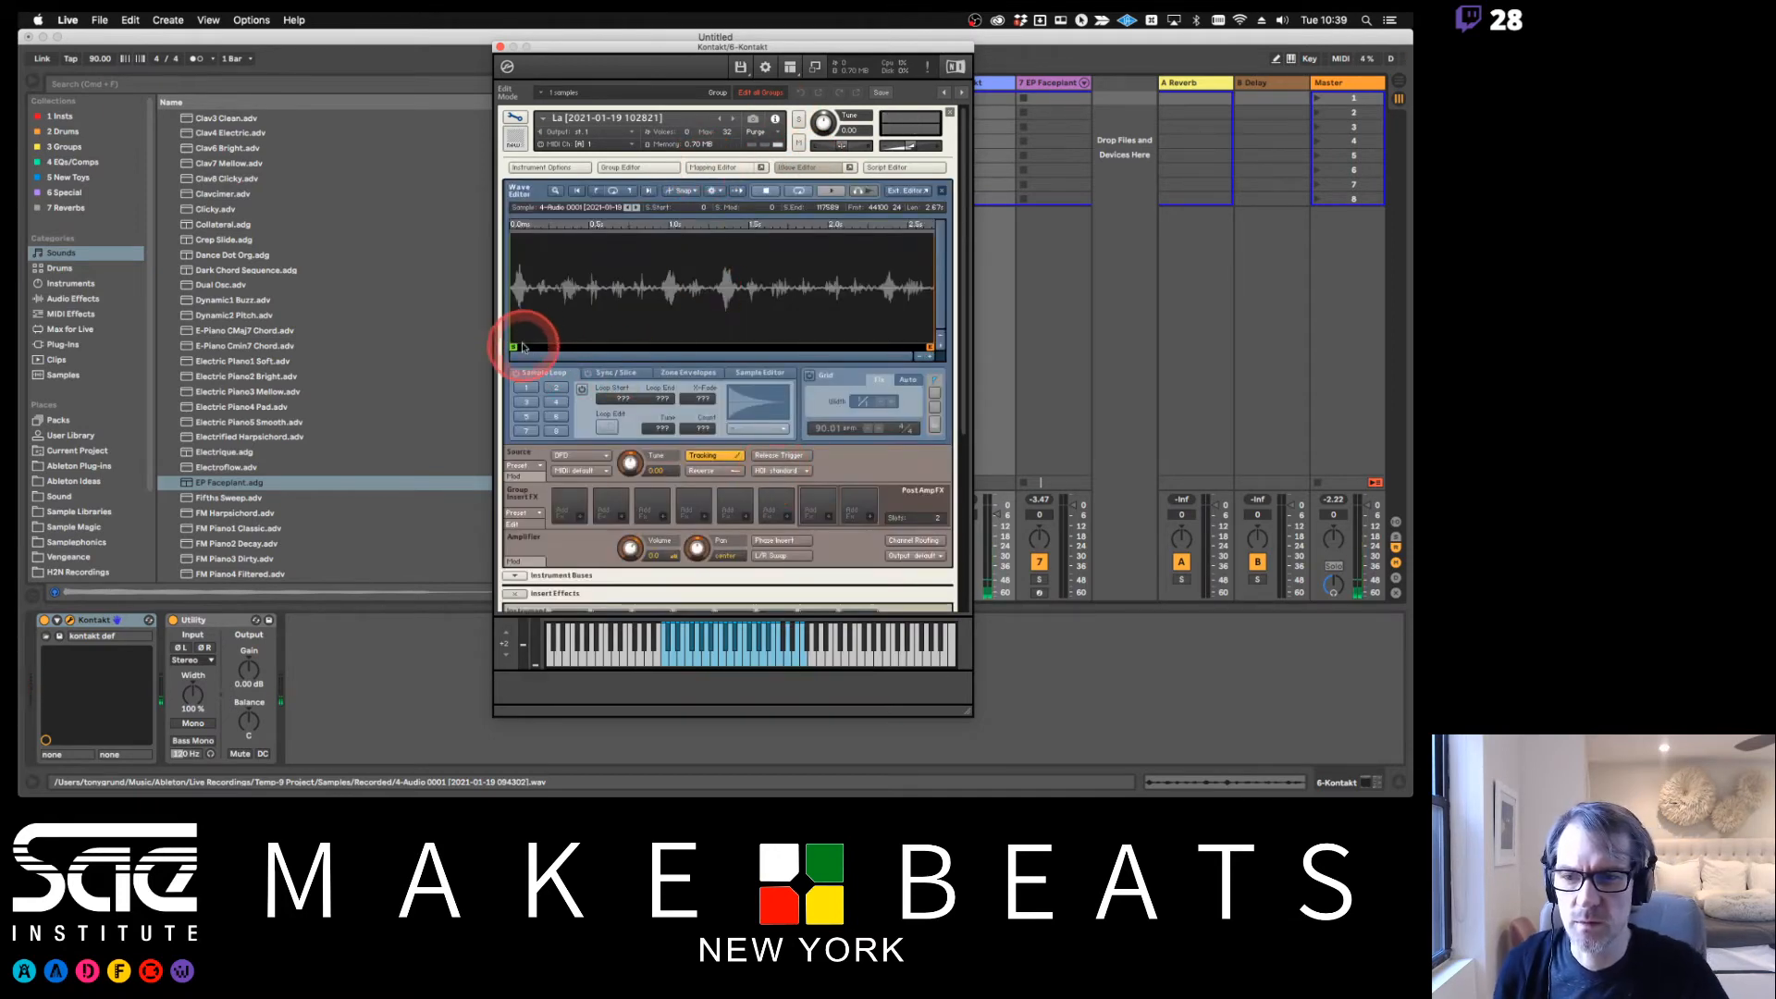
pyautogui.moveTo(514, 347); pyautogui.dragTo(541, 347)
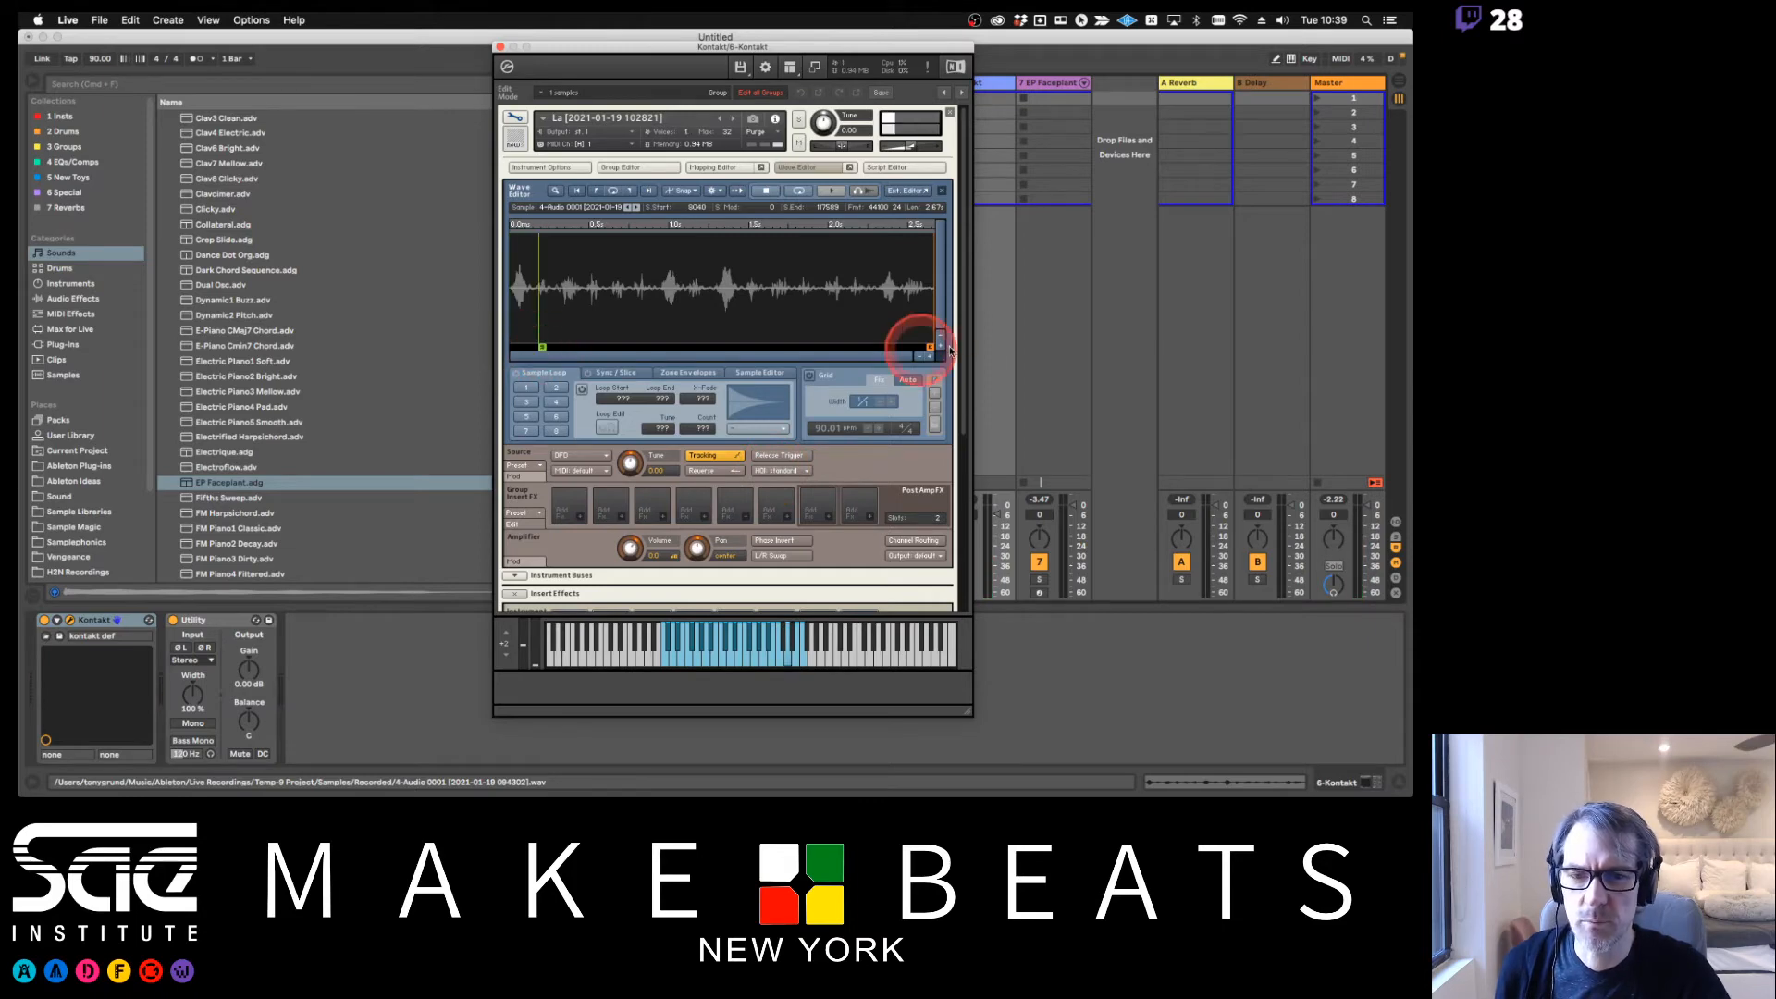
pyautogui.moveTo(930, 348); pyautogui.dragTo(559, 358)
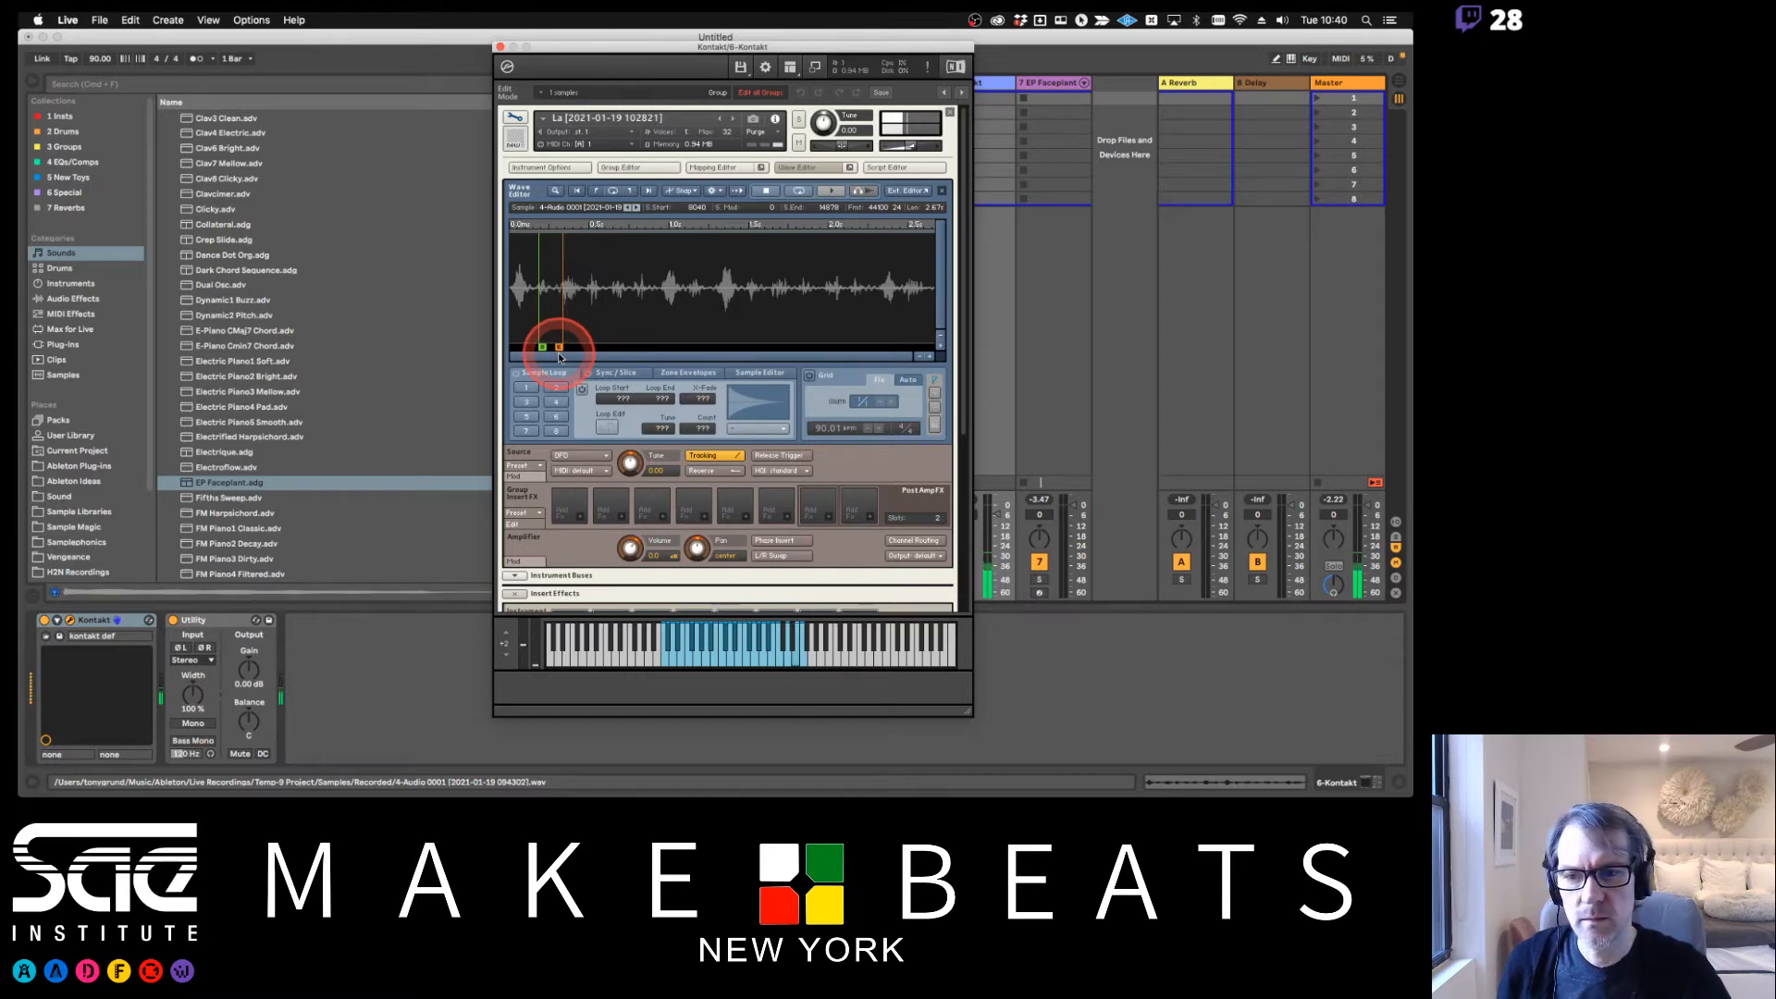
pyautogui.click(727, 167)
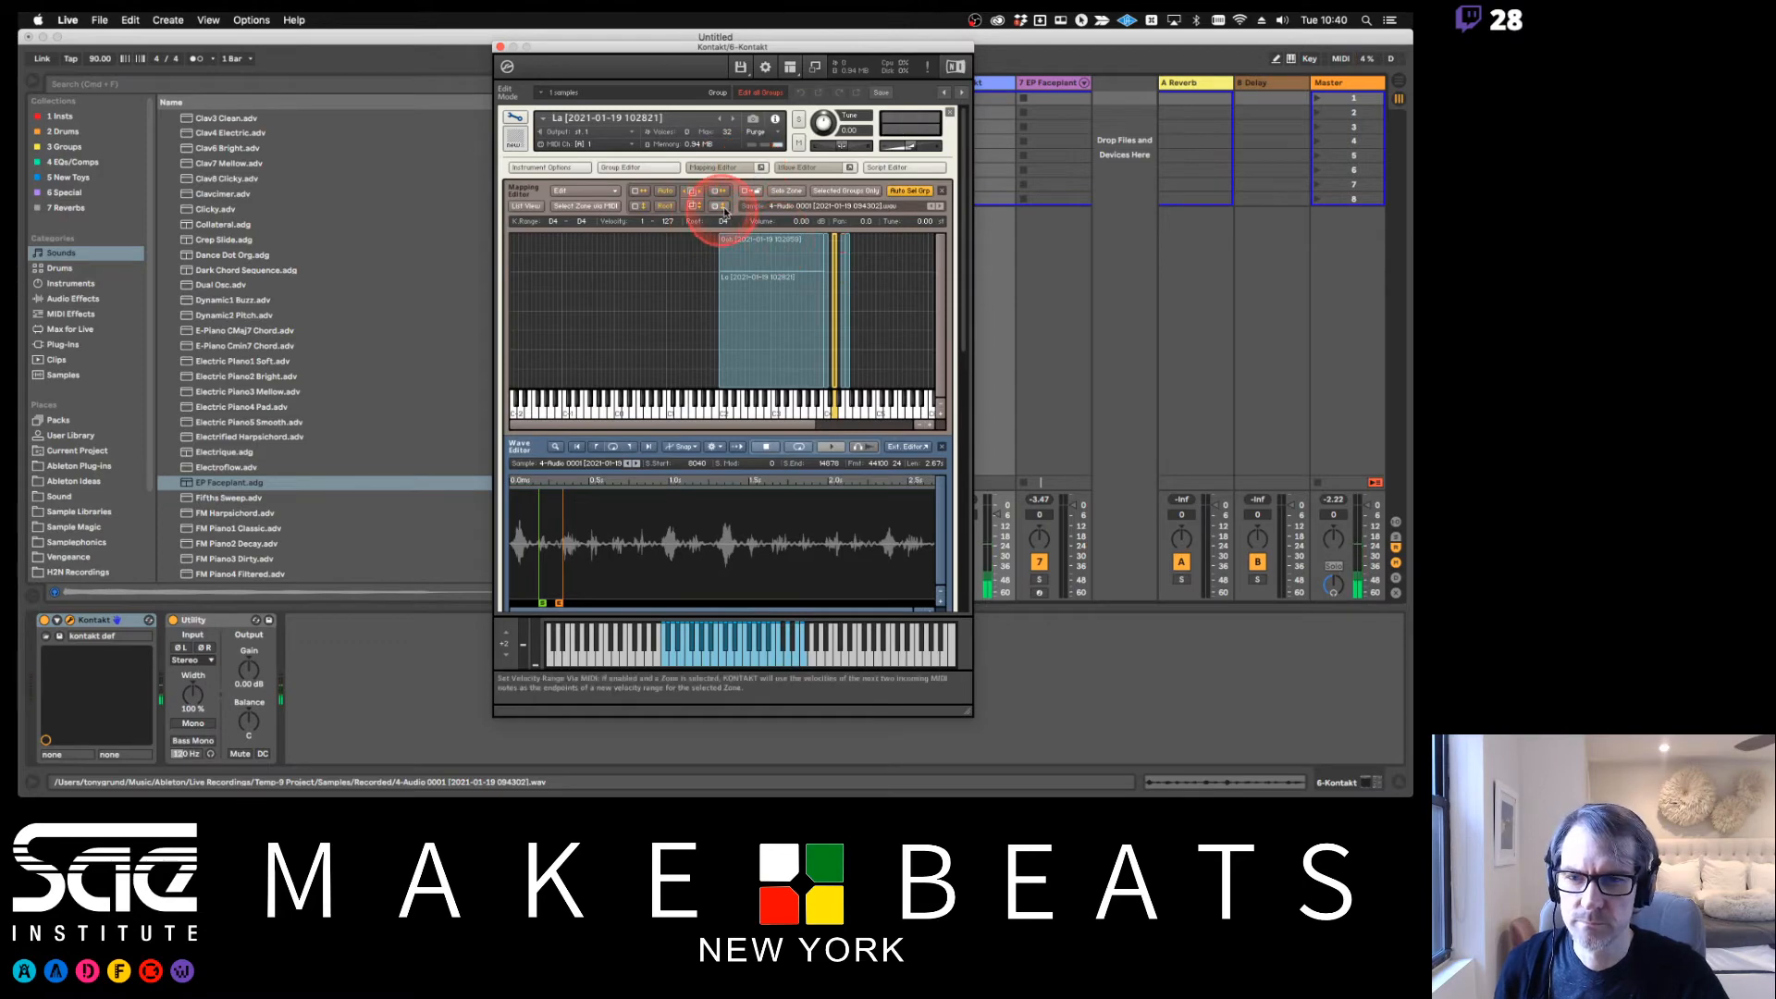
pyautogui.click(665, 191)
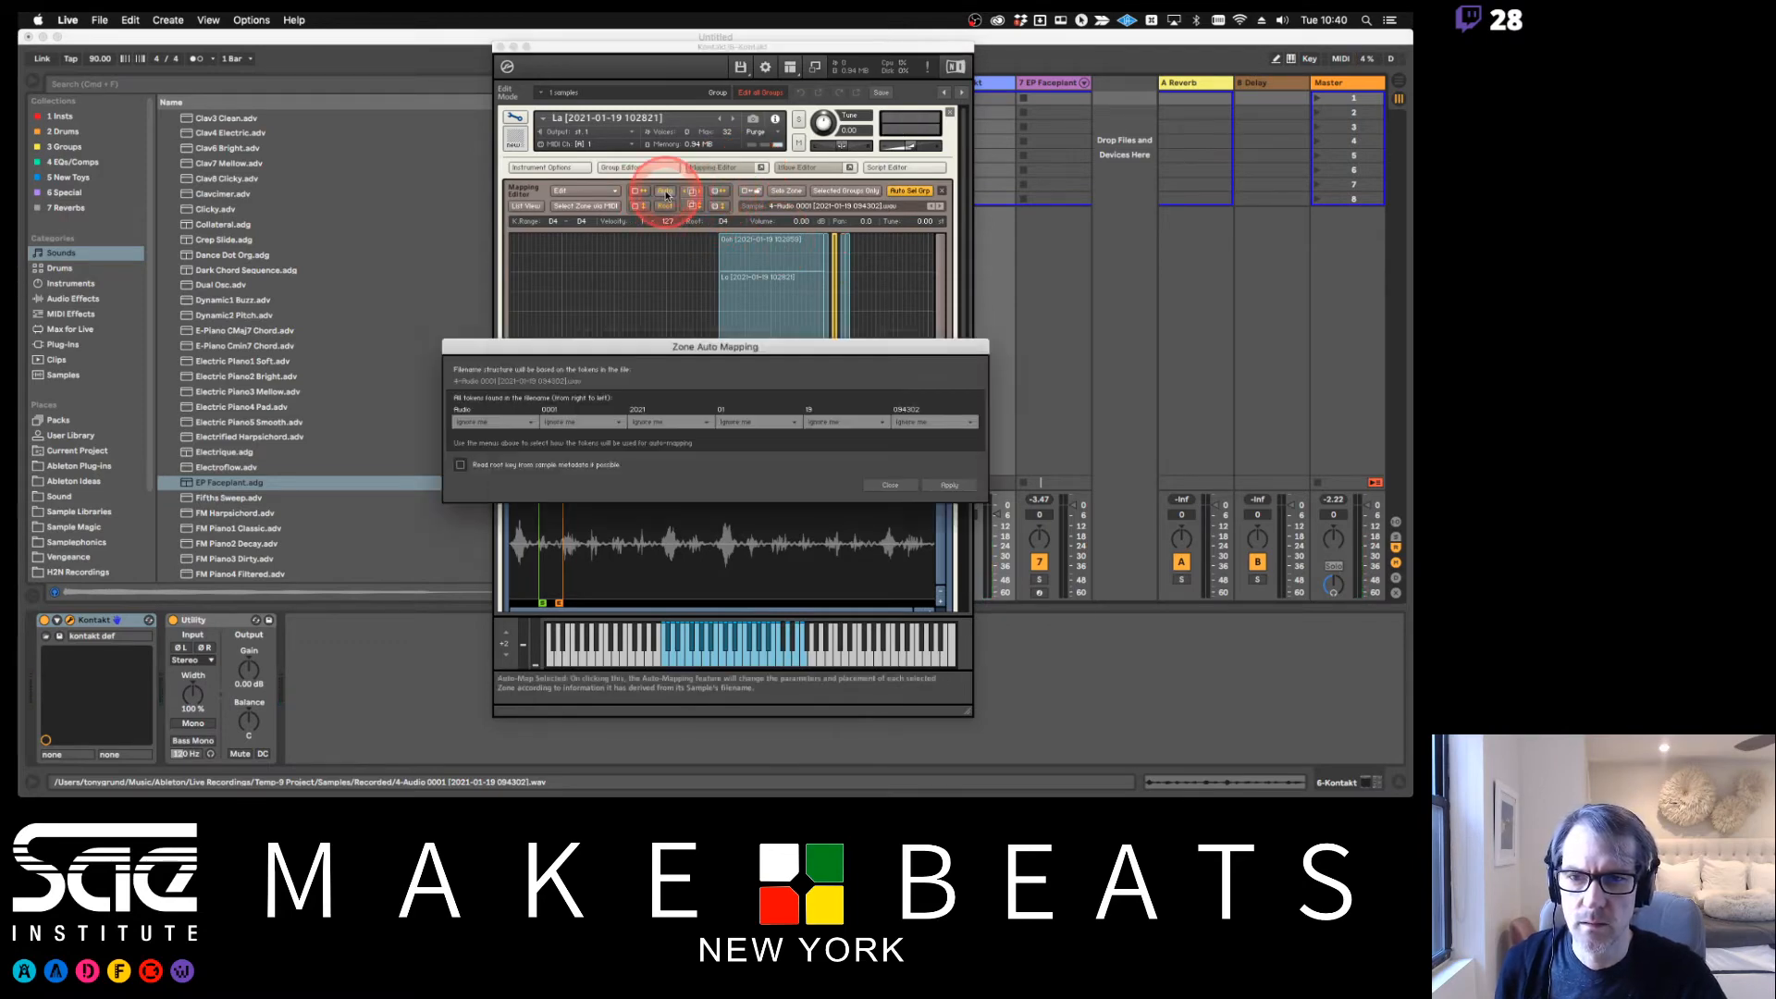
pyautogui.click(890, 486)
pyautogui.click(757, 236)
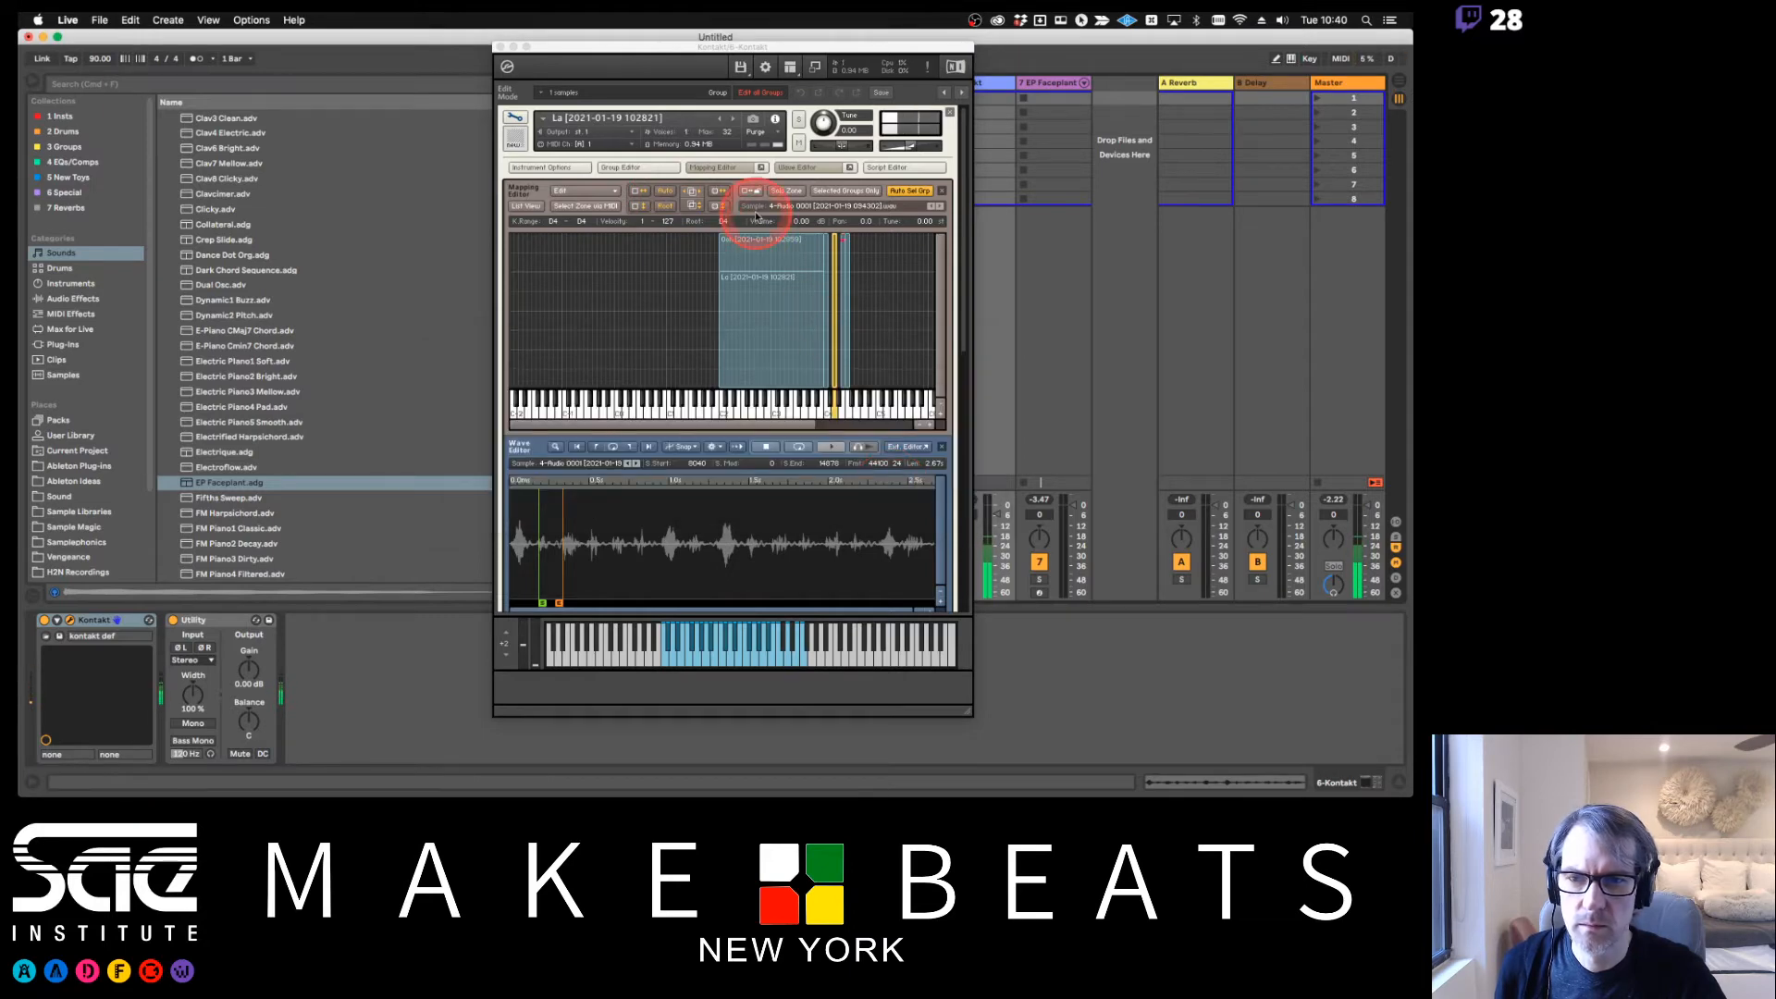
pyautogui.click(794, 268)
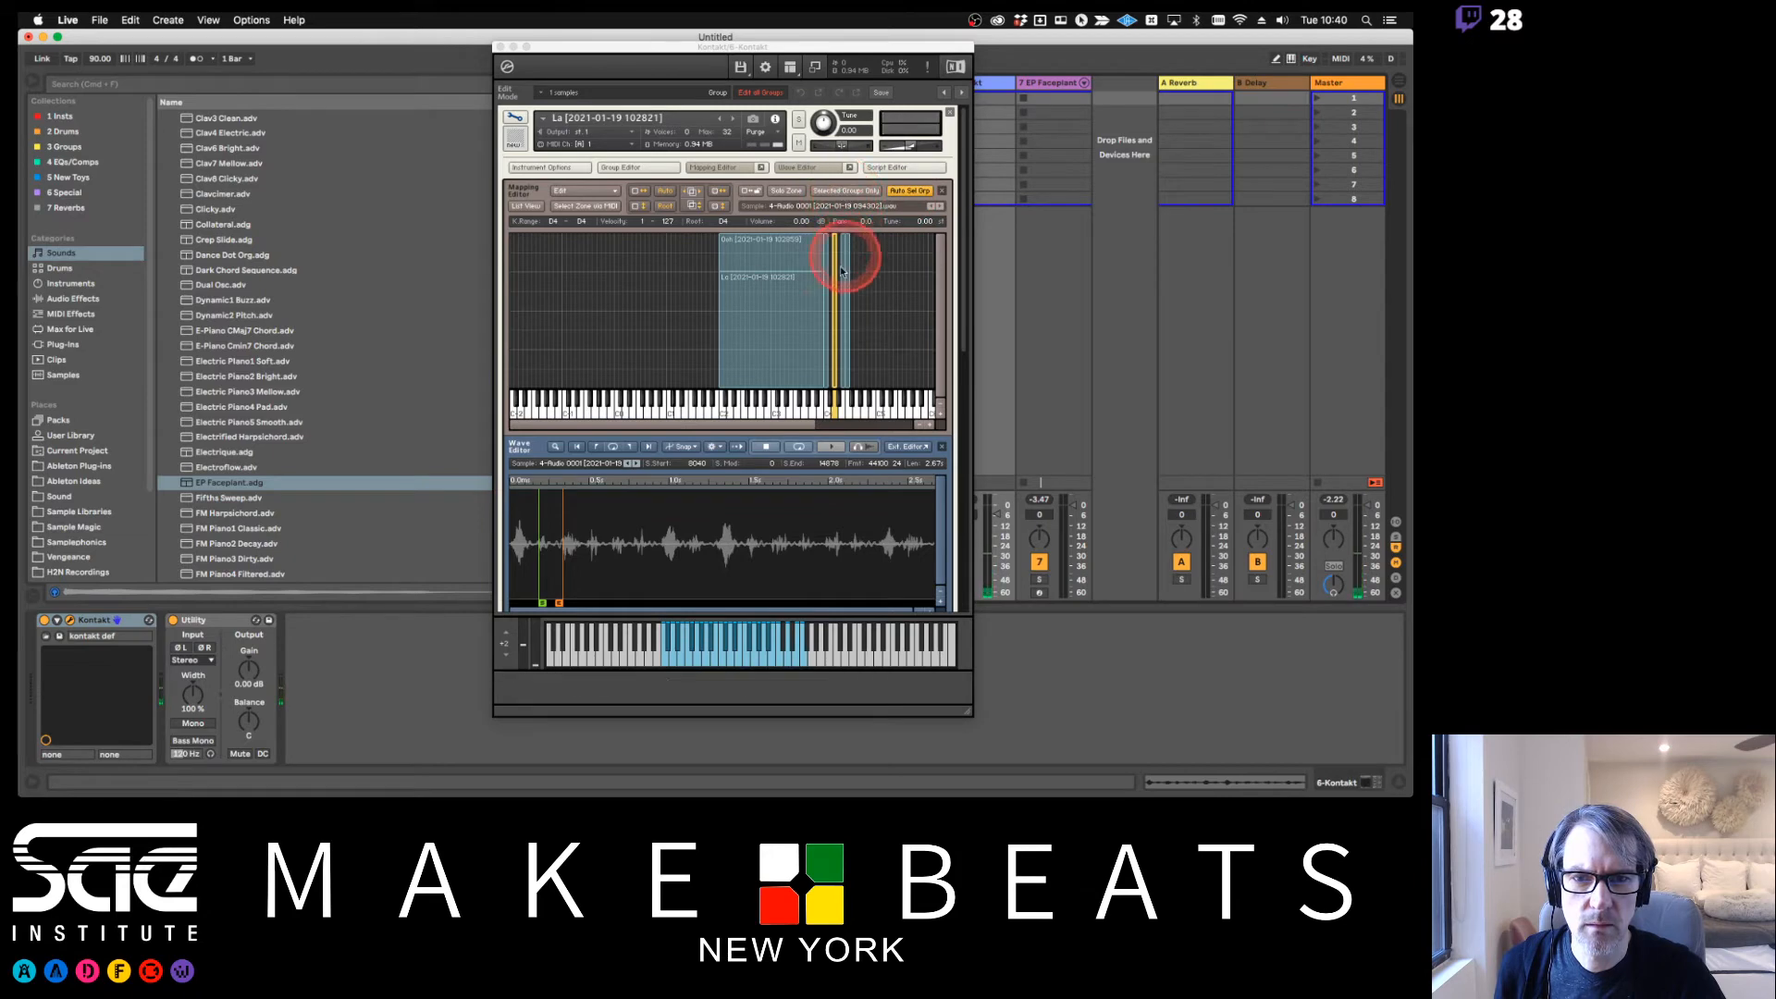
# Trim the E4 zone's sample to start at about 14472 and end at about 21710
pyautogui.click(843, 342)
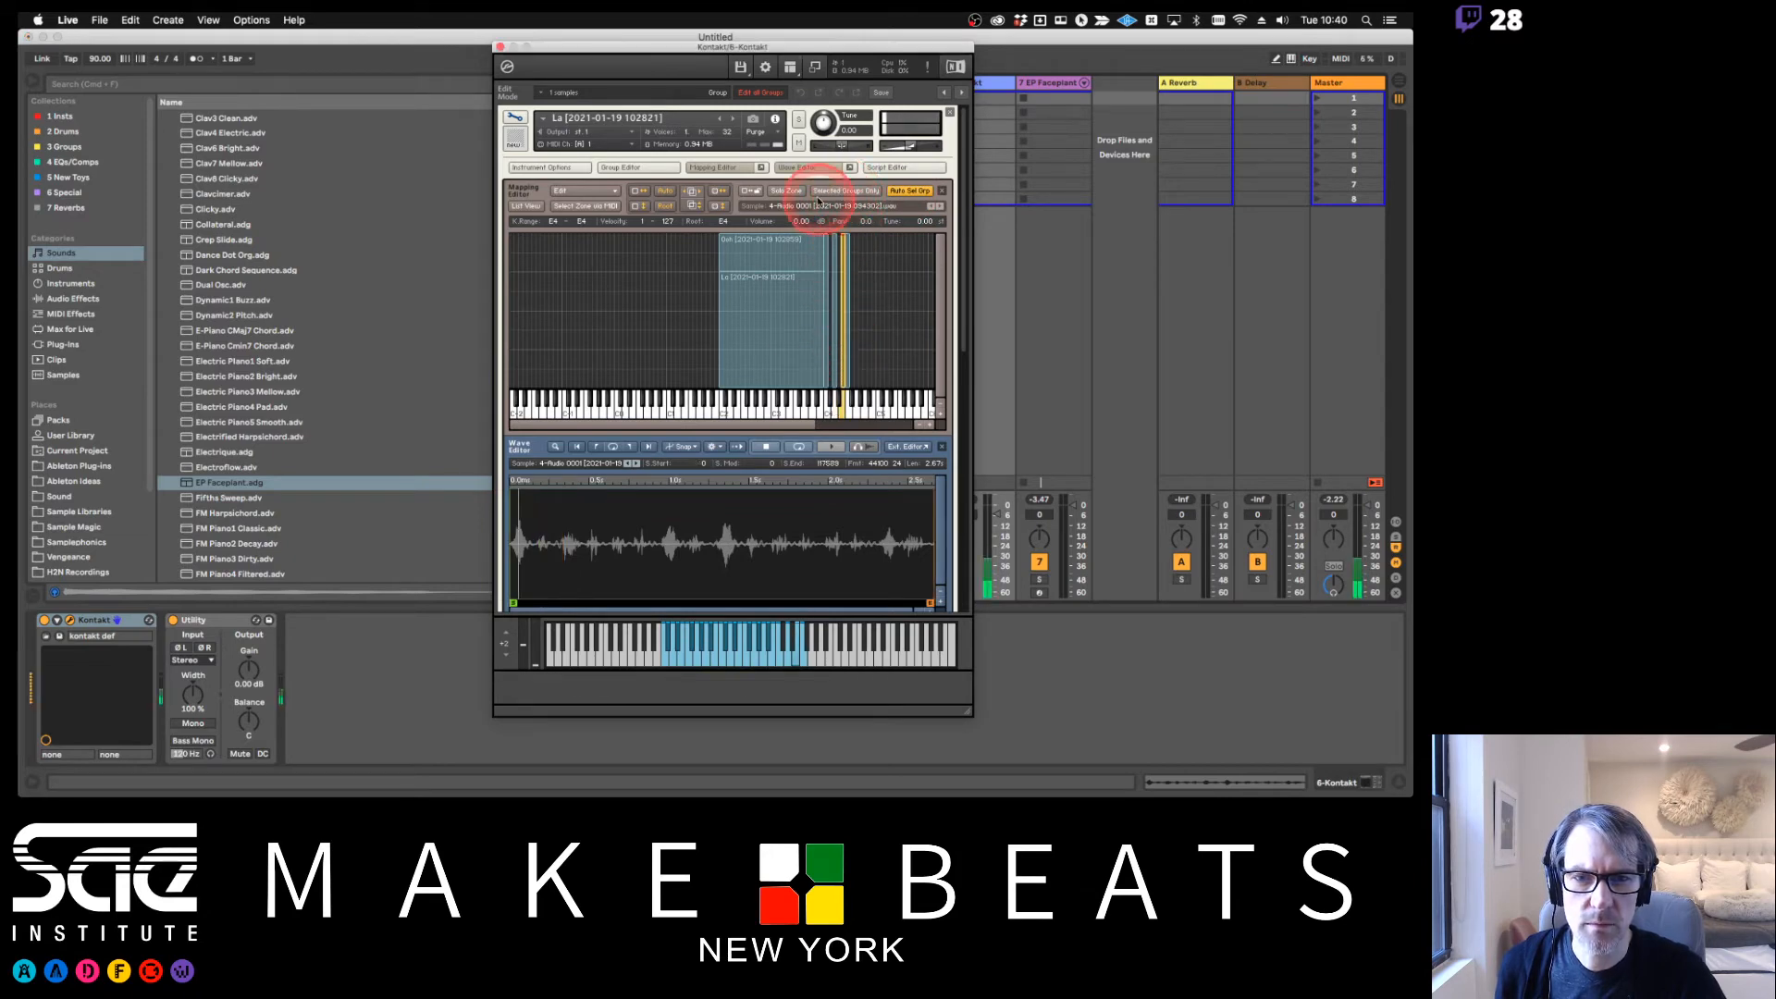
pyautogui.click(546, 580)
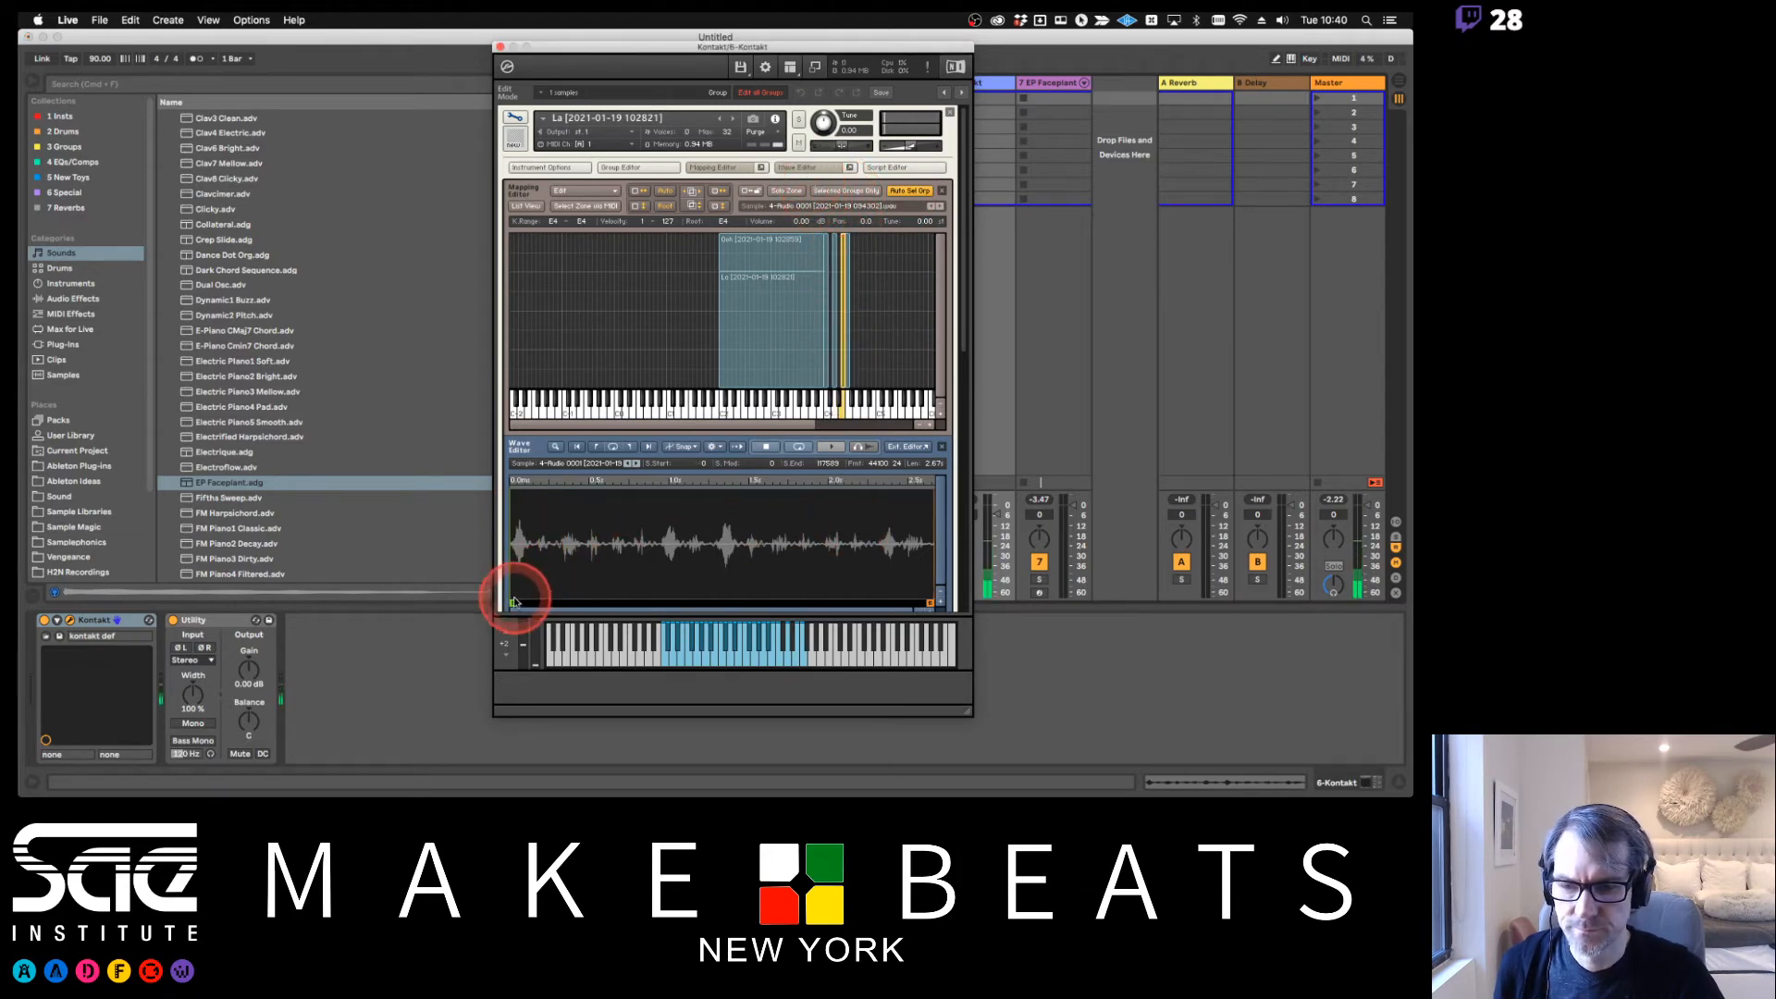
pyautogui.moveTo(513, 604); pyautogui.dragTo(562, 604)
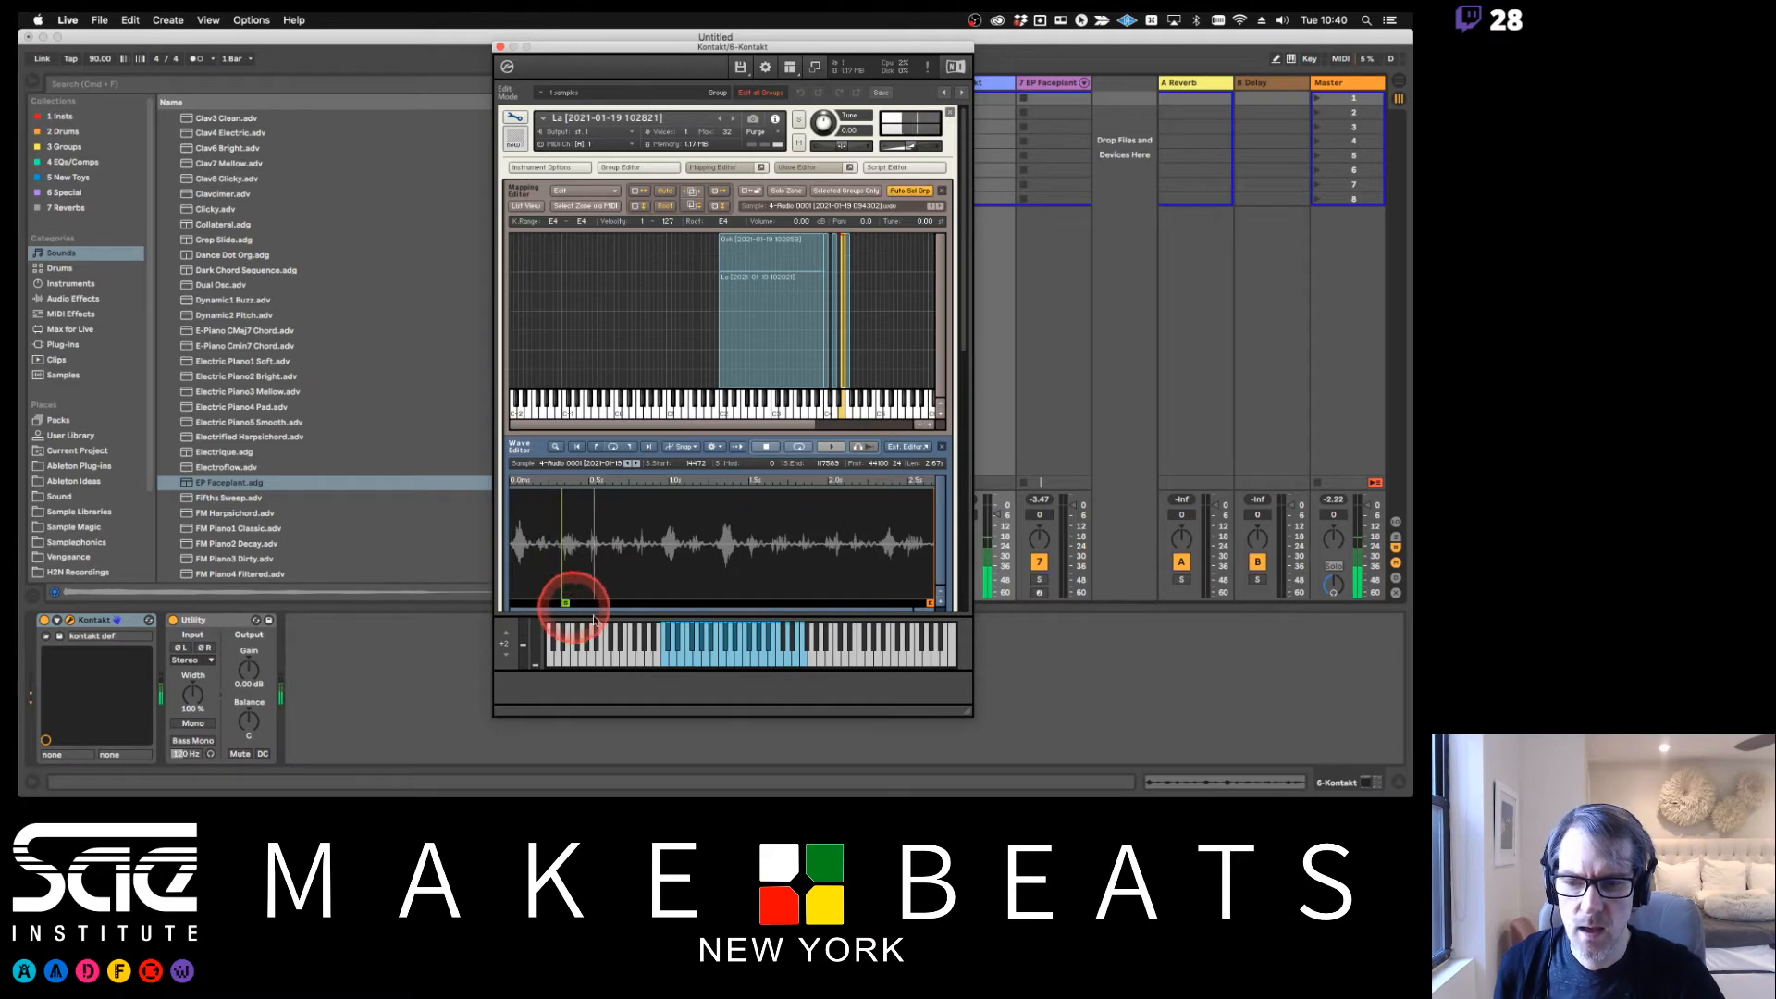
pyautogui.moveTo(929, 602)
pyautogui.mouseDown()
pyautogui.moveTo(681, 601)
pyautogui.moveTo(571, 567)
pyautogui.moveTo(580, 587)
pyautogui.mouseUp()
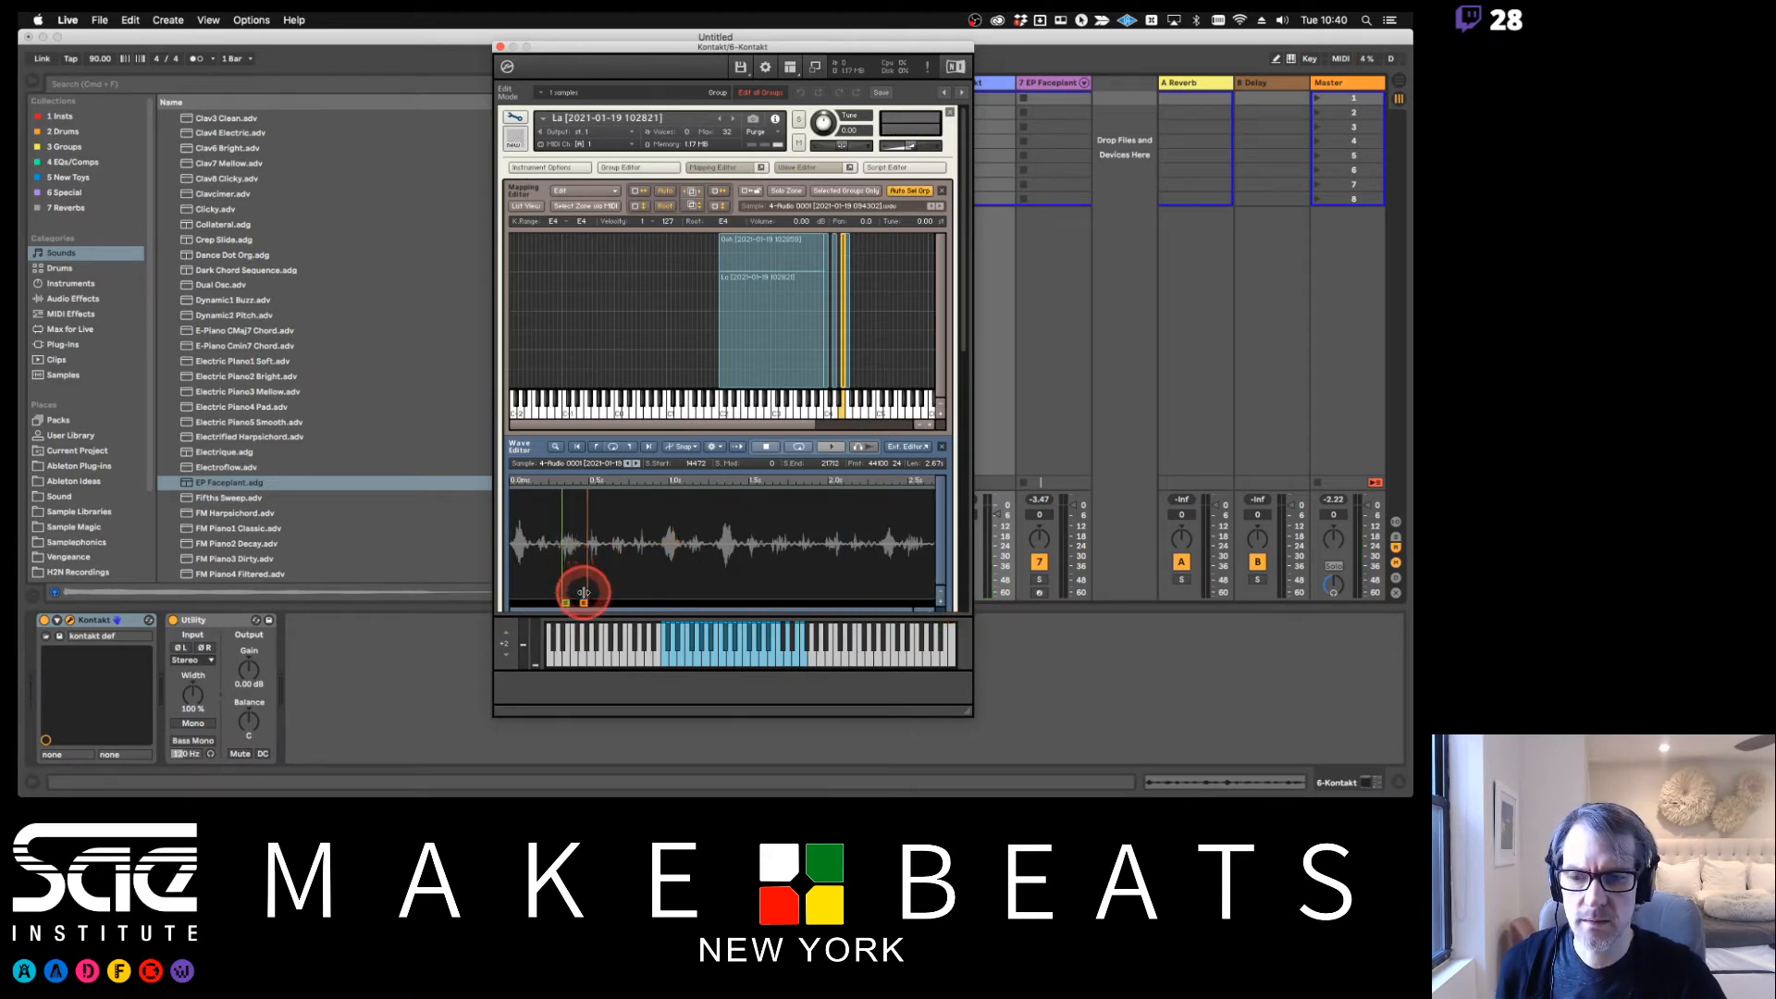
# Trim the F4 zone's sample to start just before 0.5 s and end at about 0.65 s
pyautogui.click(849, 382)
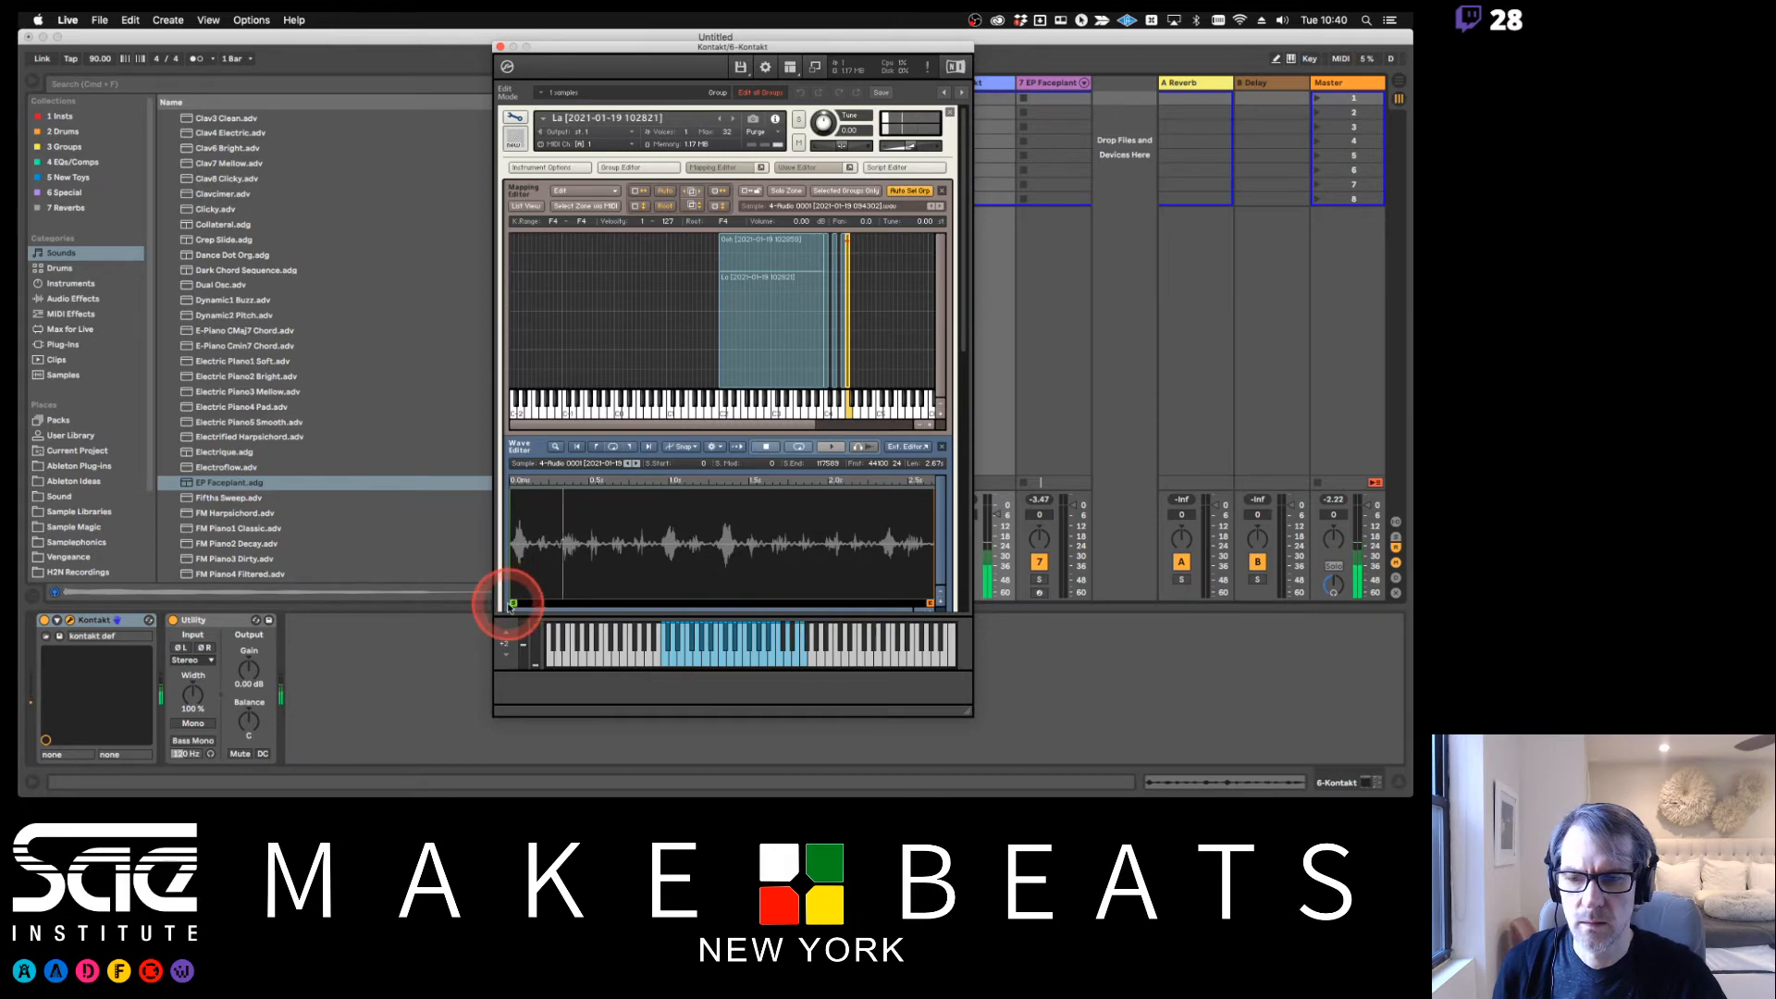
pyautogui.moveTo(515, 602); pyautogui.dragTo(592, 603)
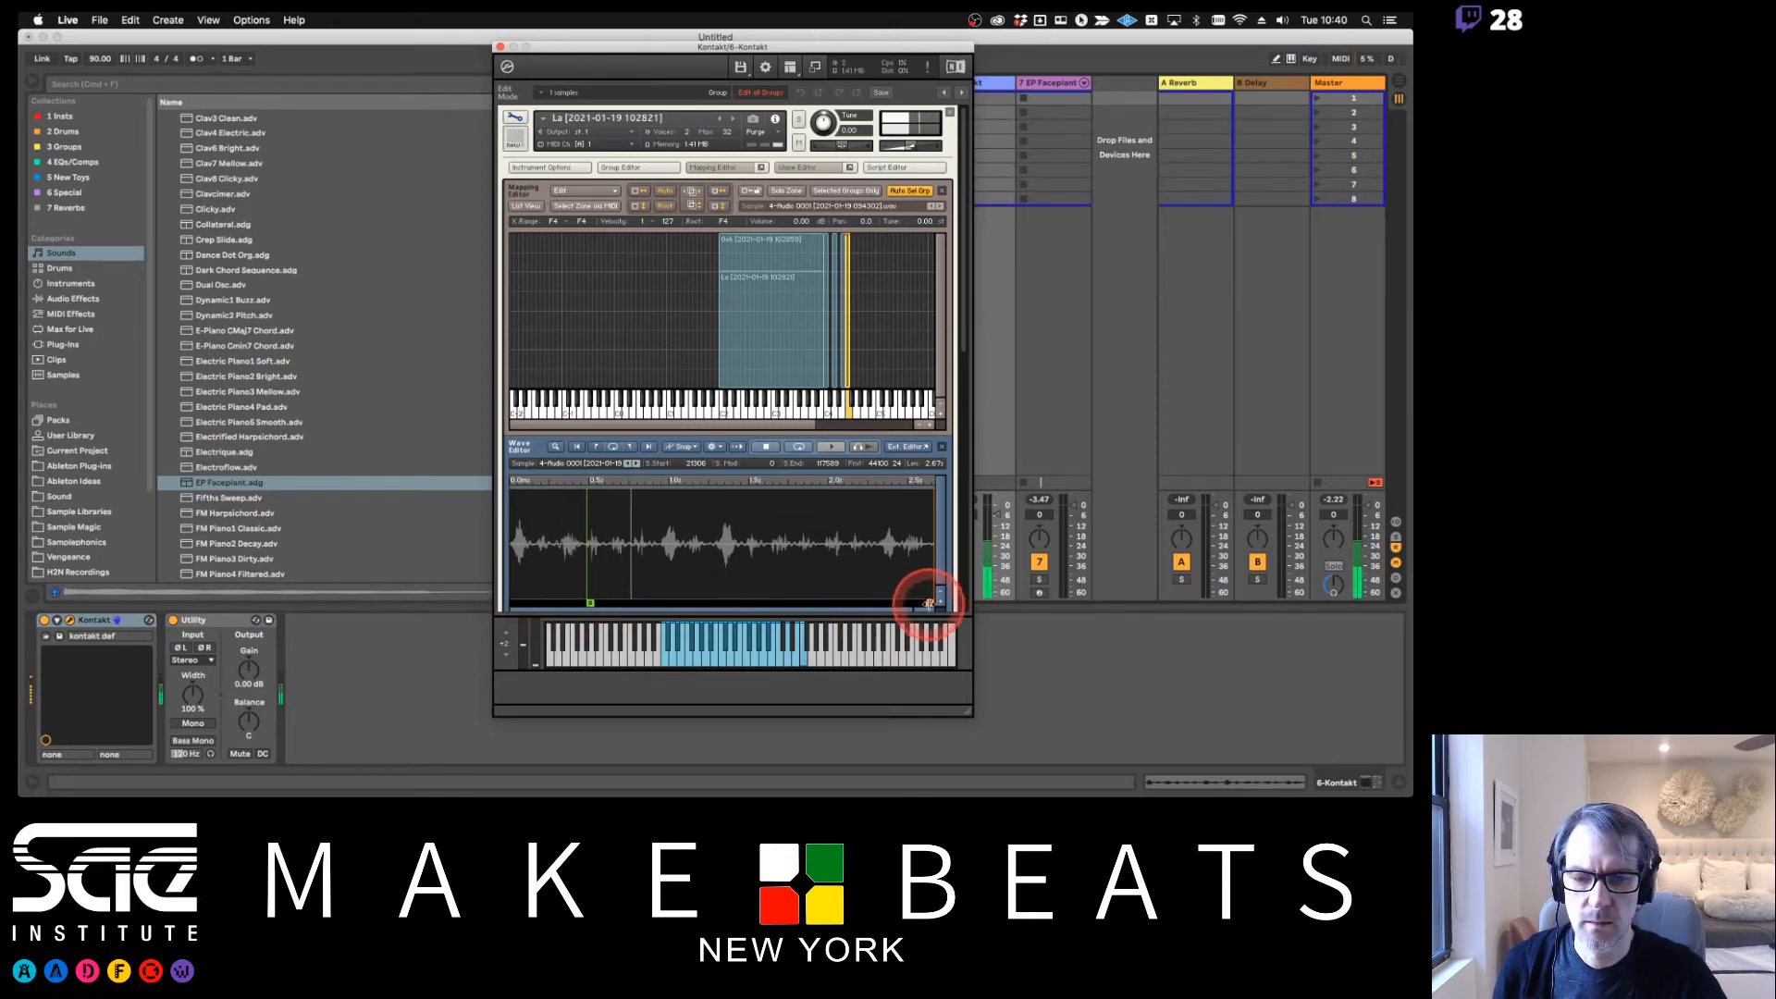
pyautogui.moveTo(927, 602); pyautogui.dragTo(609, 607)
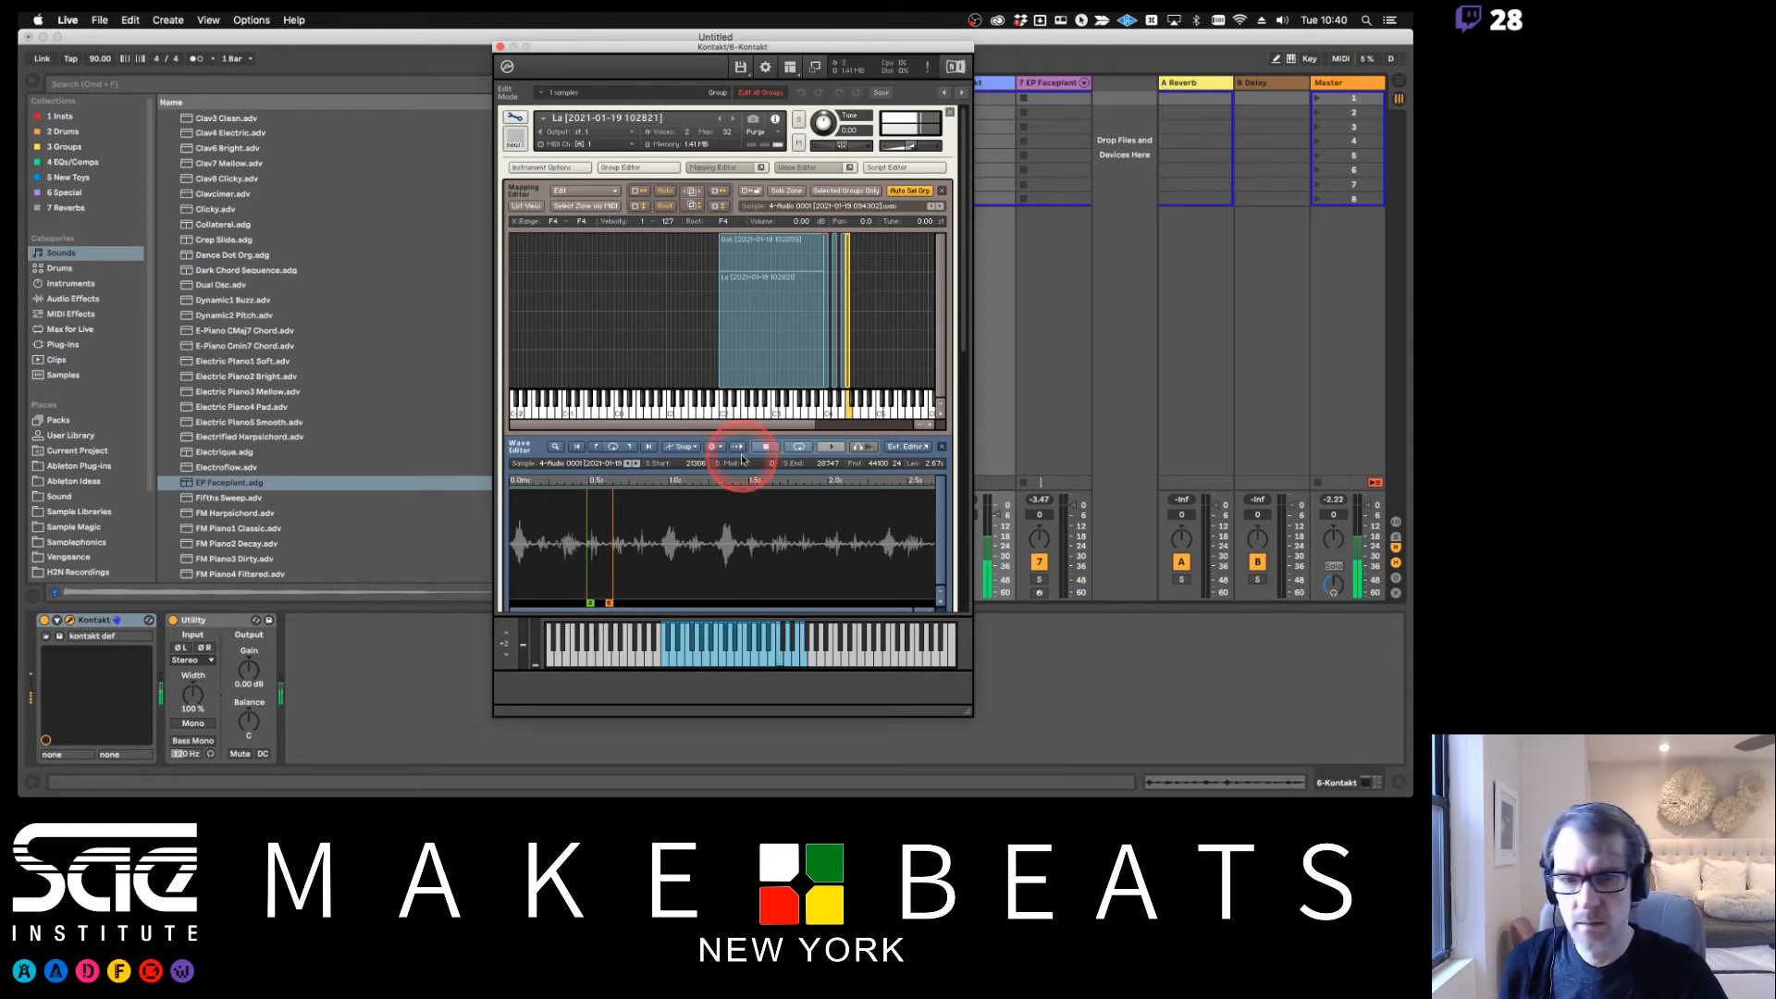
# Trim the C4 zone's sample to end at about 8245
pyautogui.click(826, 359)
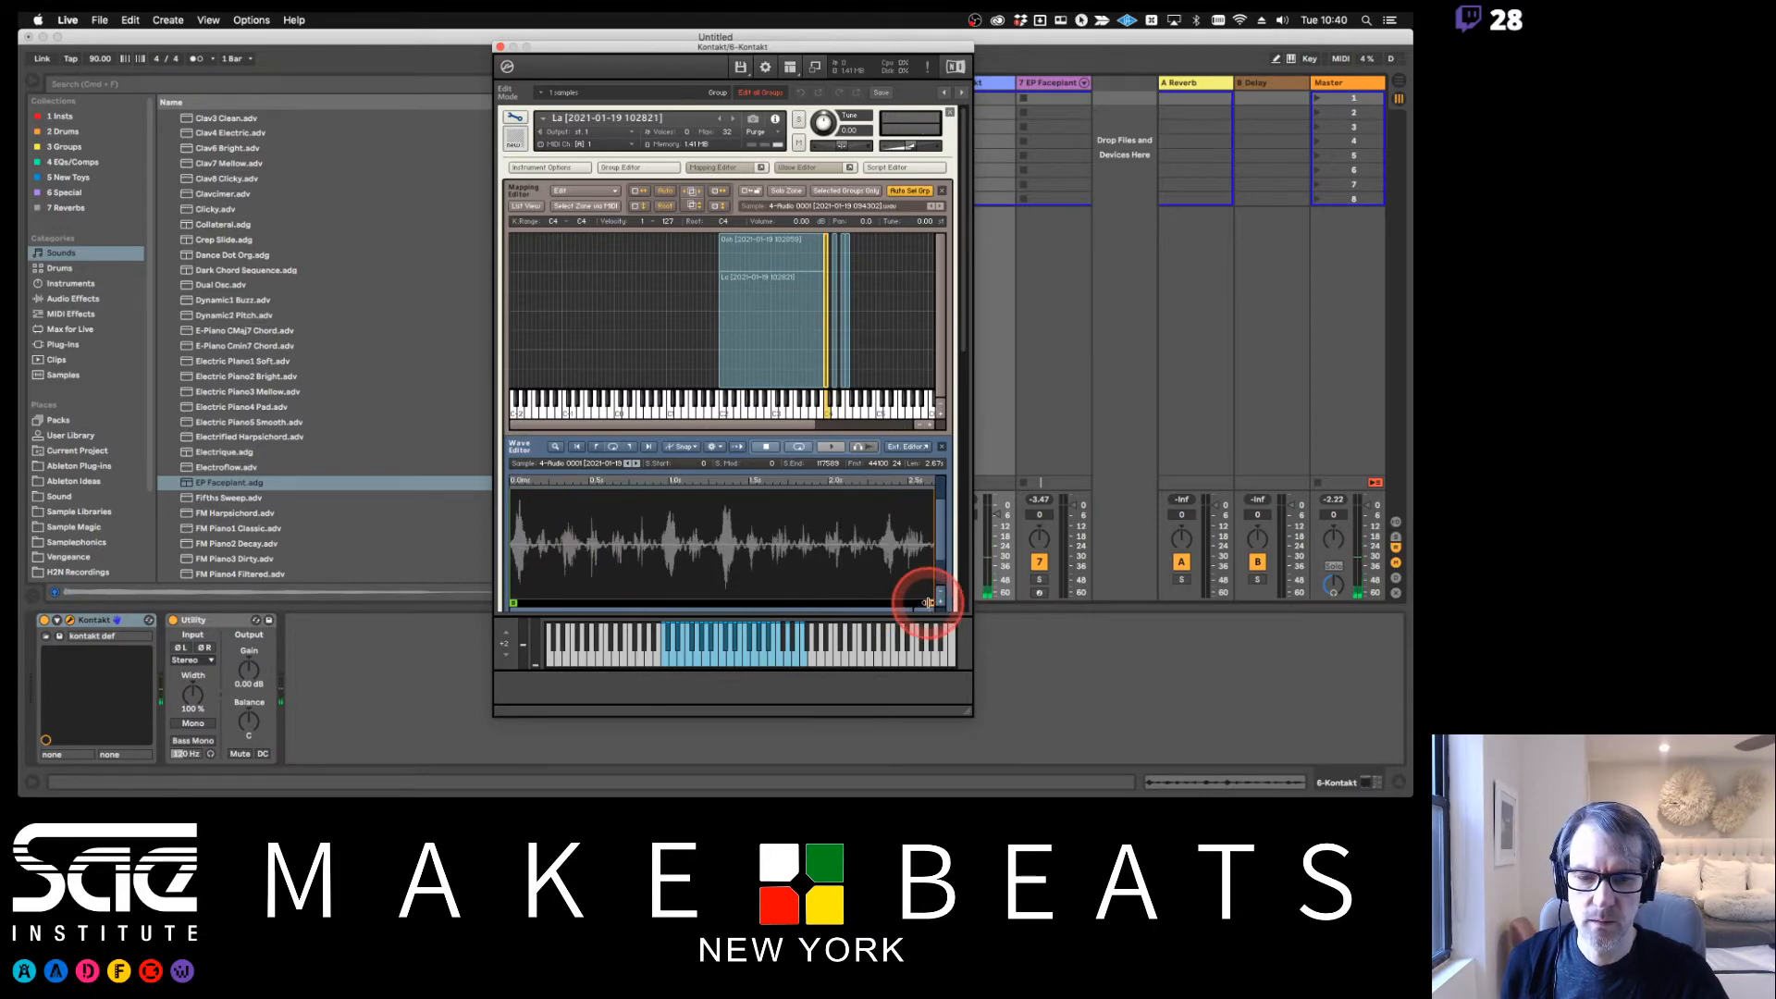
pyautogui.moveTo(925, 599); pyautogui.dragTo(535, 605)
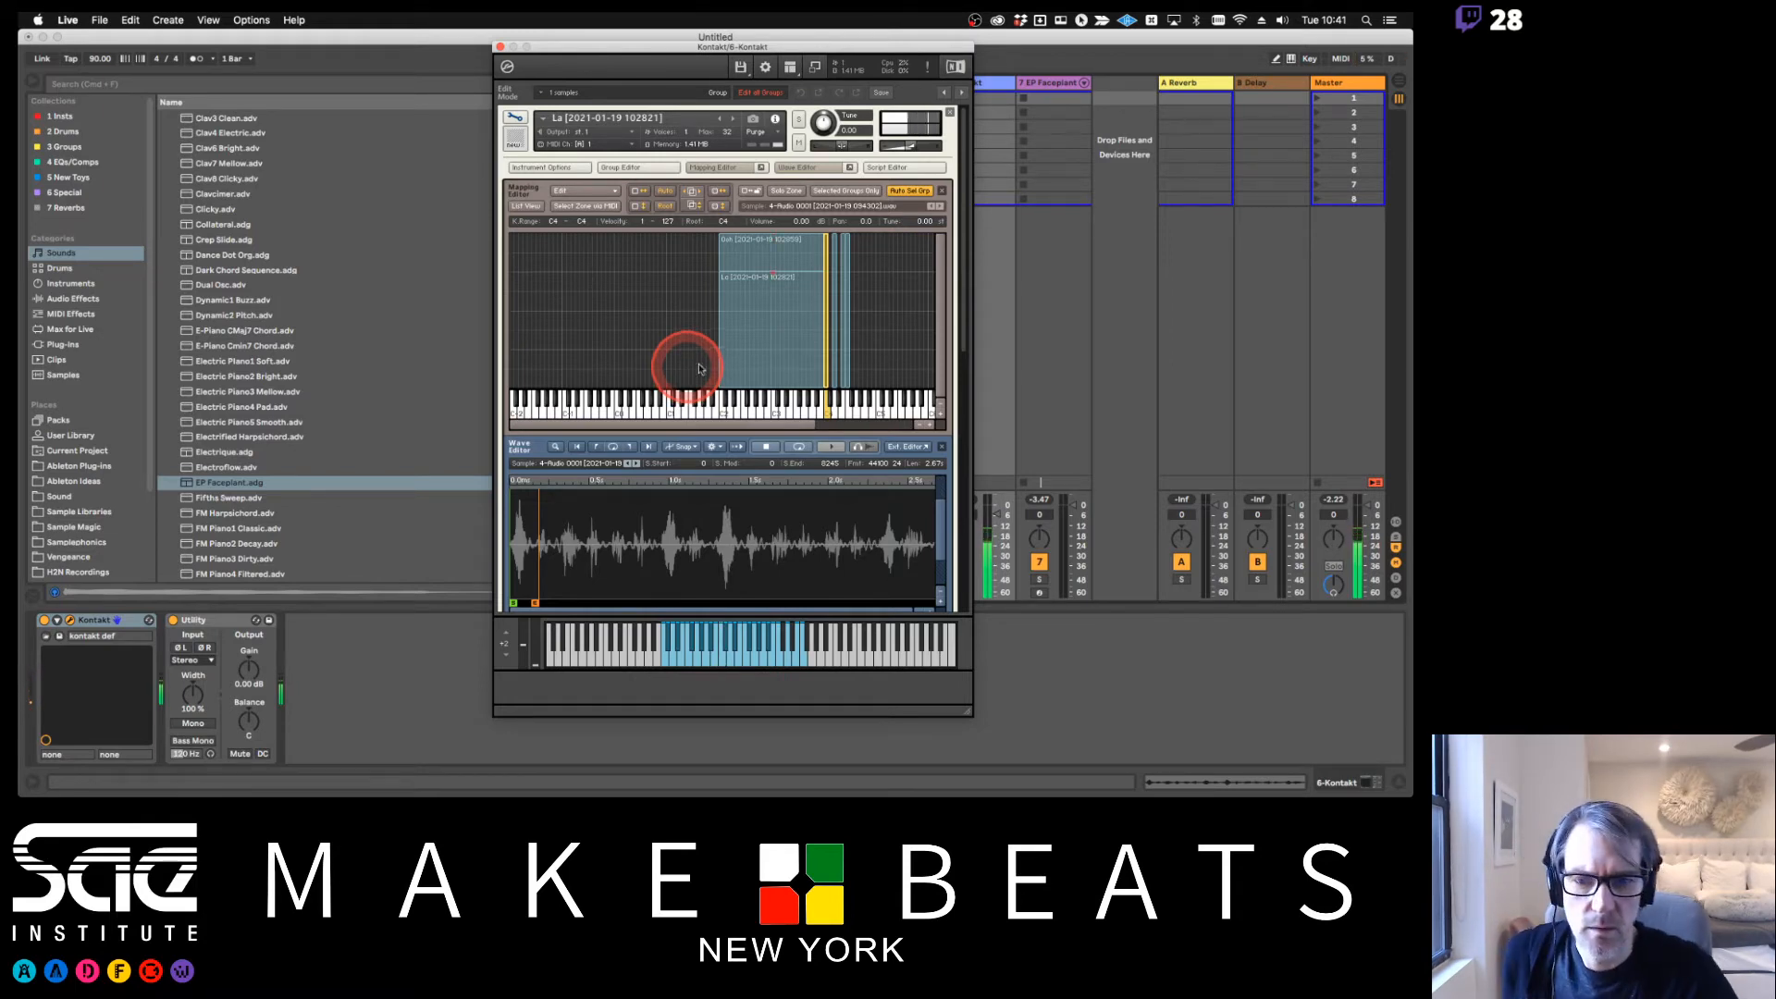
# Set the La zone's root key to C#3, and consult the Kontakt page of the sampling notes PDF before returning to Live
pyautogui.click(799, 337)
pyautogui.moveTo(725, 400); pyautogui.dragTo(780, 410)
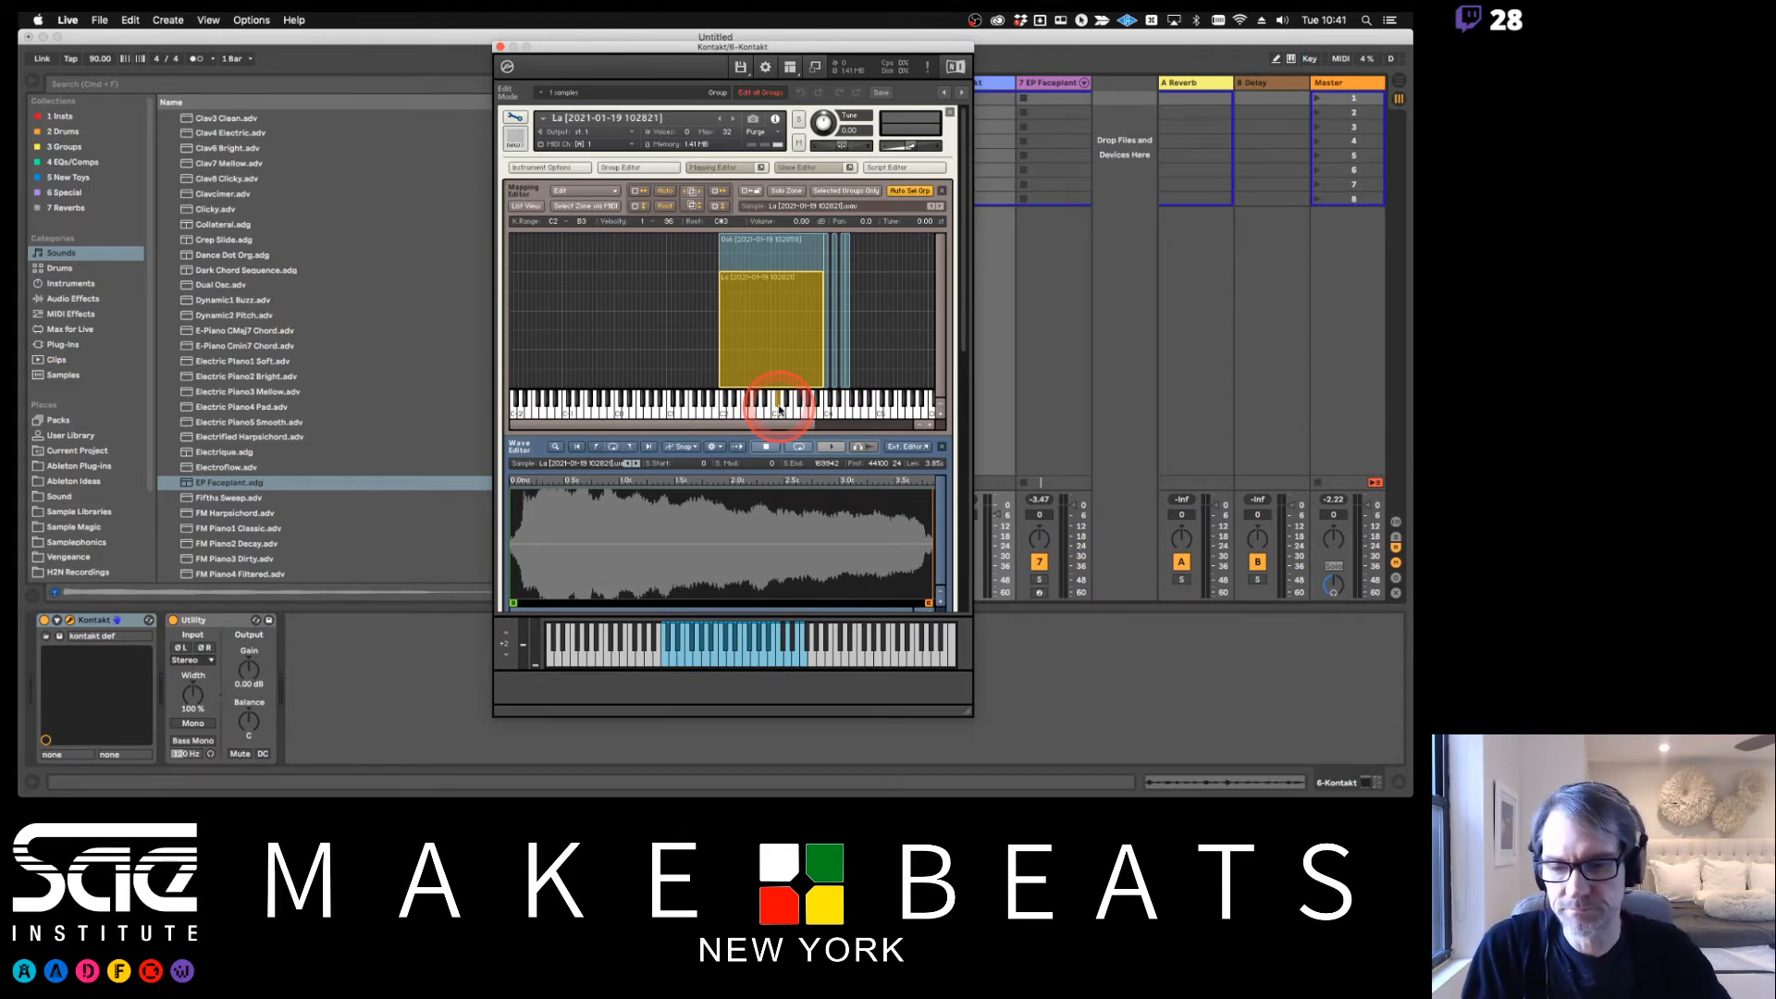
pyautogui.press('super+Tab')
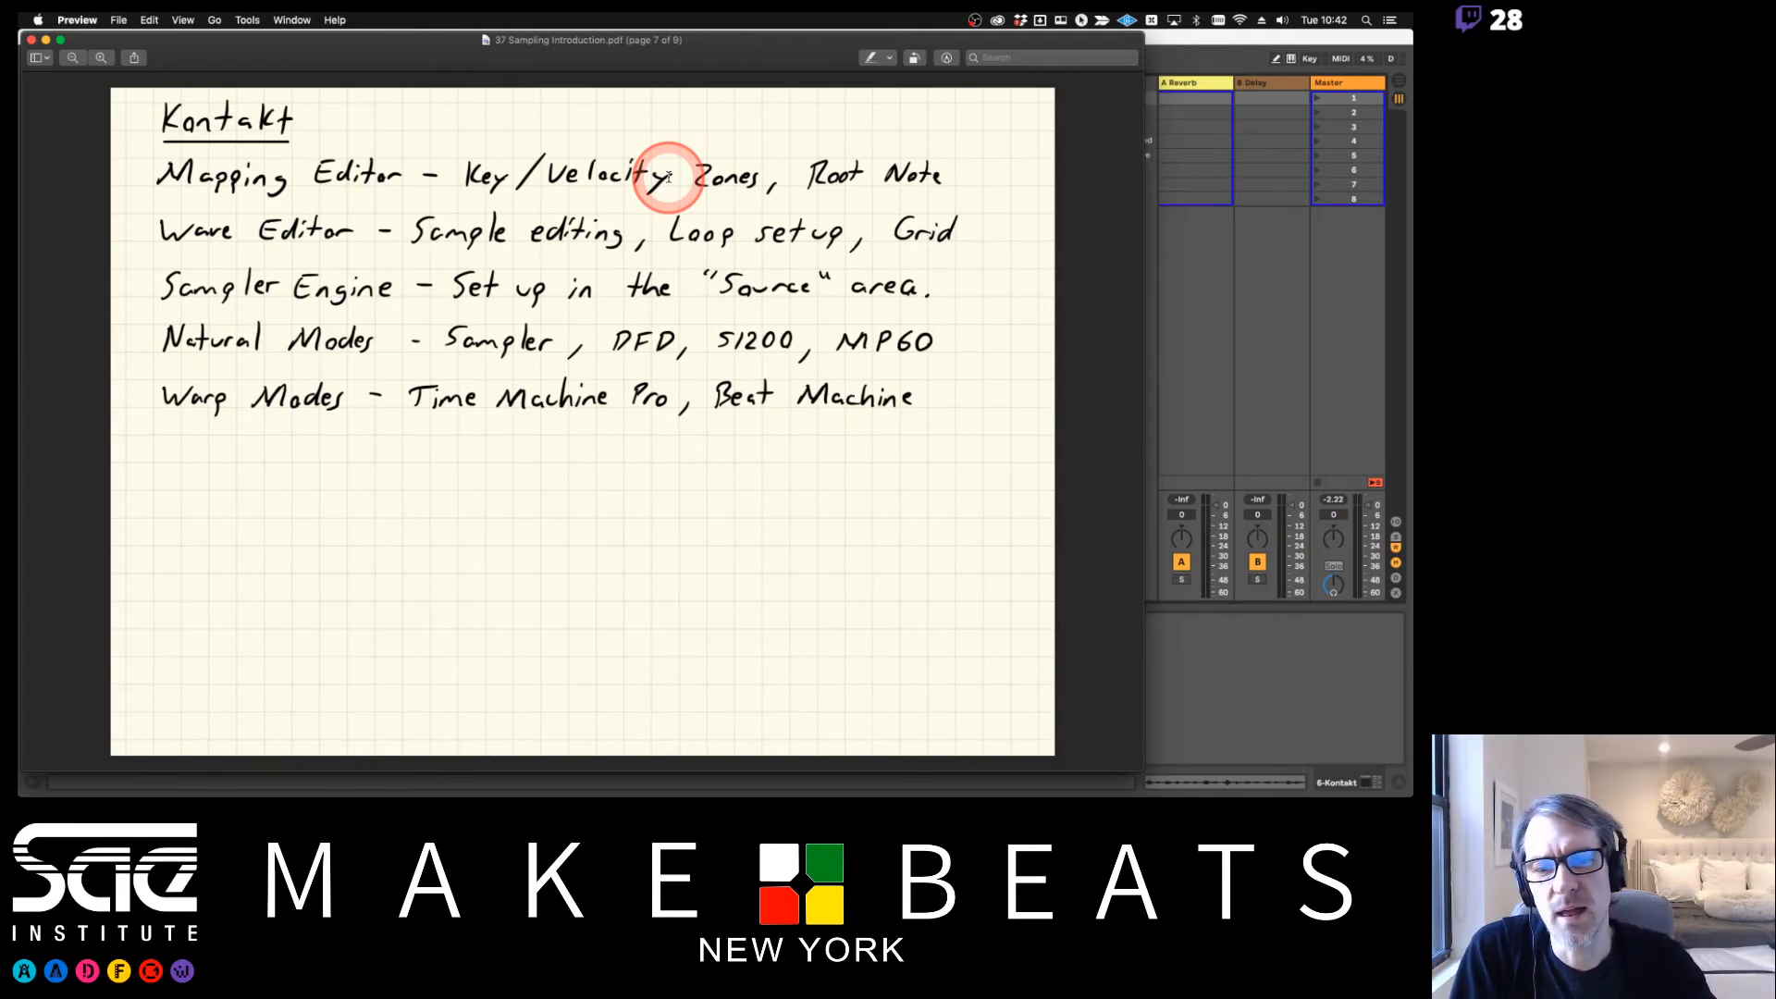
pyautogui.press('super+Tab')
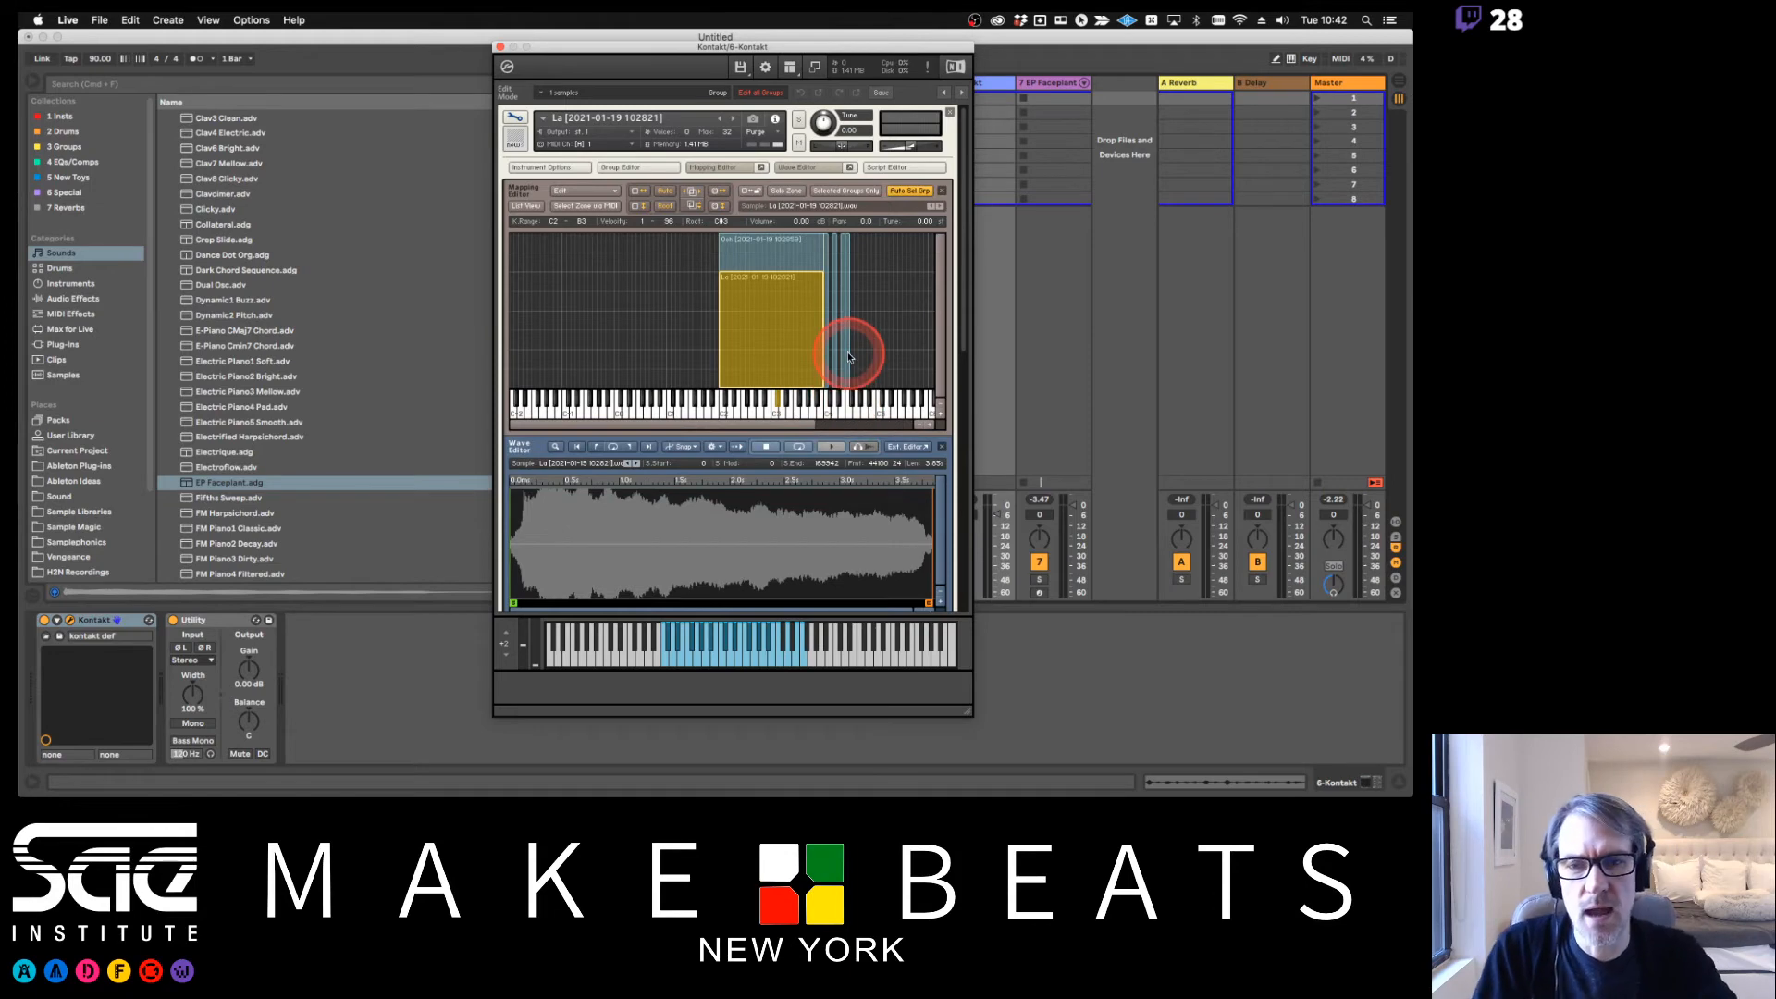
# Map the VOC clip from scene 1 onto the single key C5 in the Mapping Editor
pyautogui.moveTo(674, 39); pyautogui.dragTo(1005, 70)
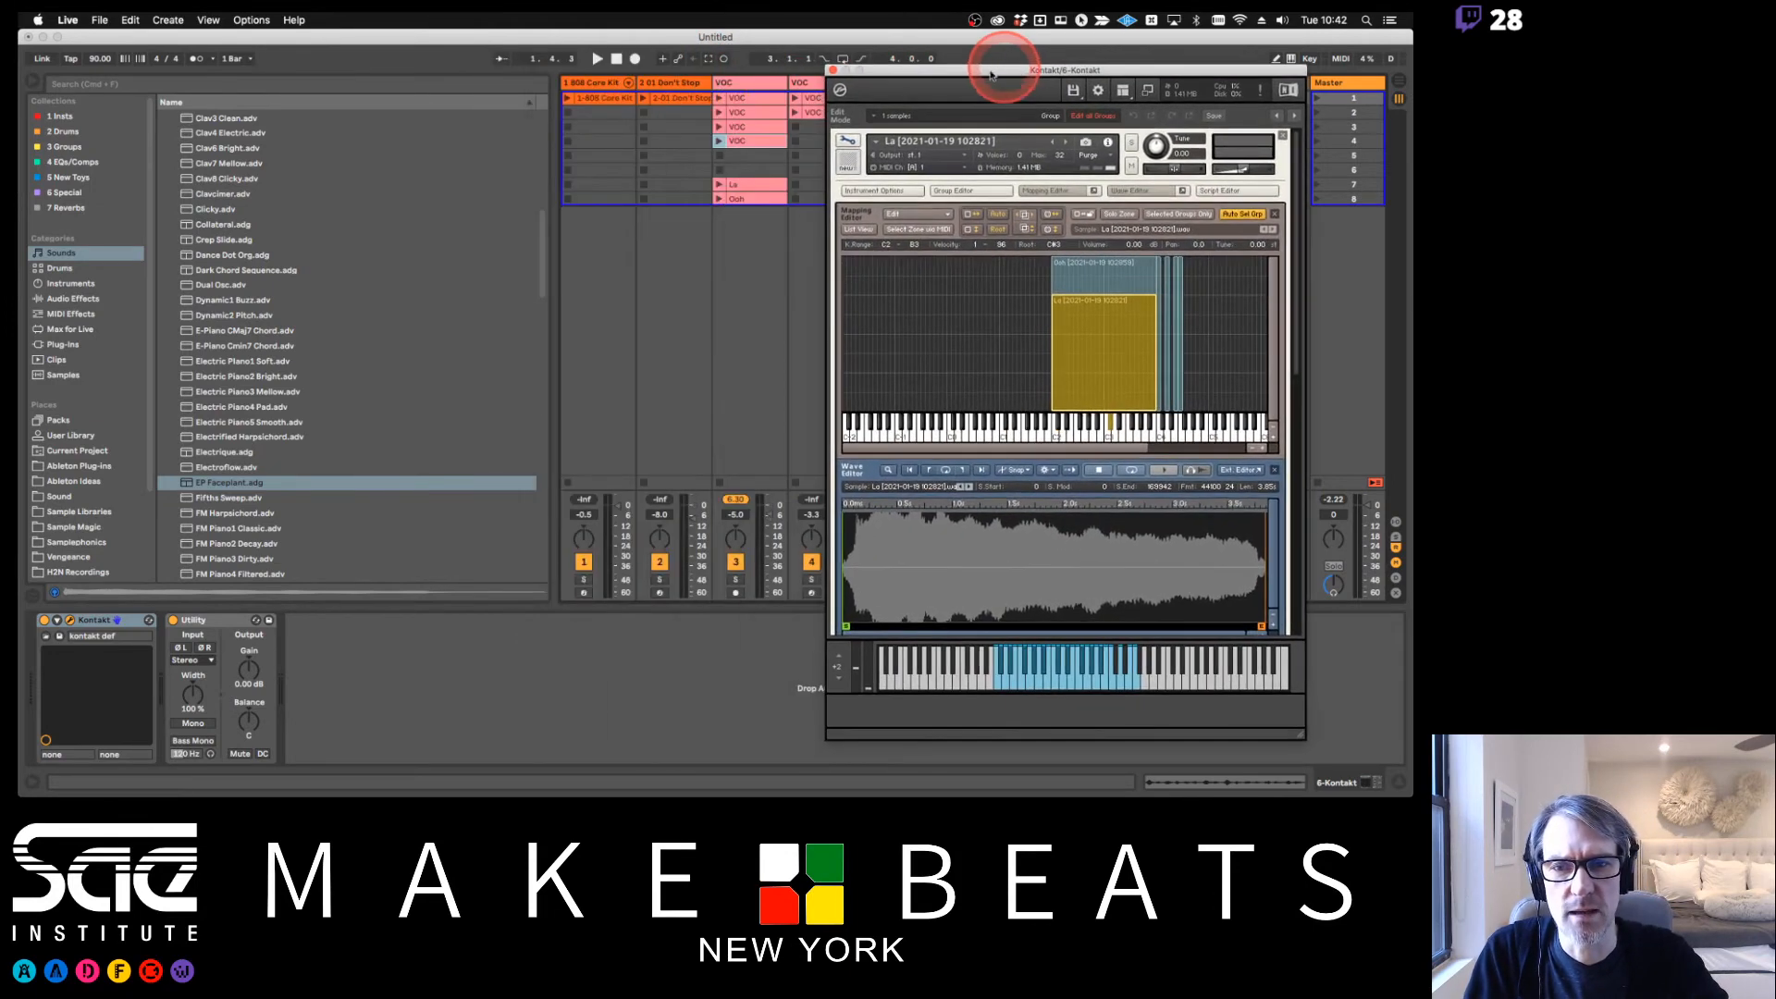
pyautogui.moveTo(763, 98); pyautogui.dragTo(1210, 404)
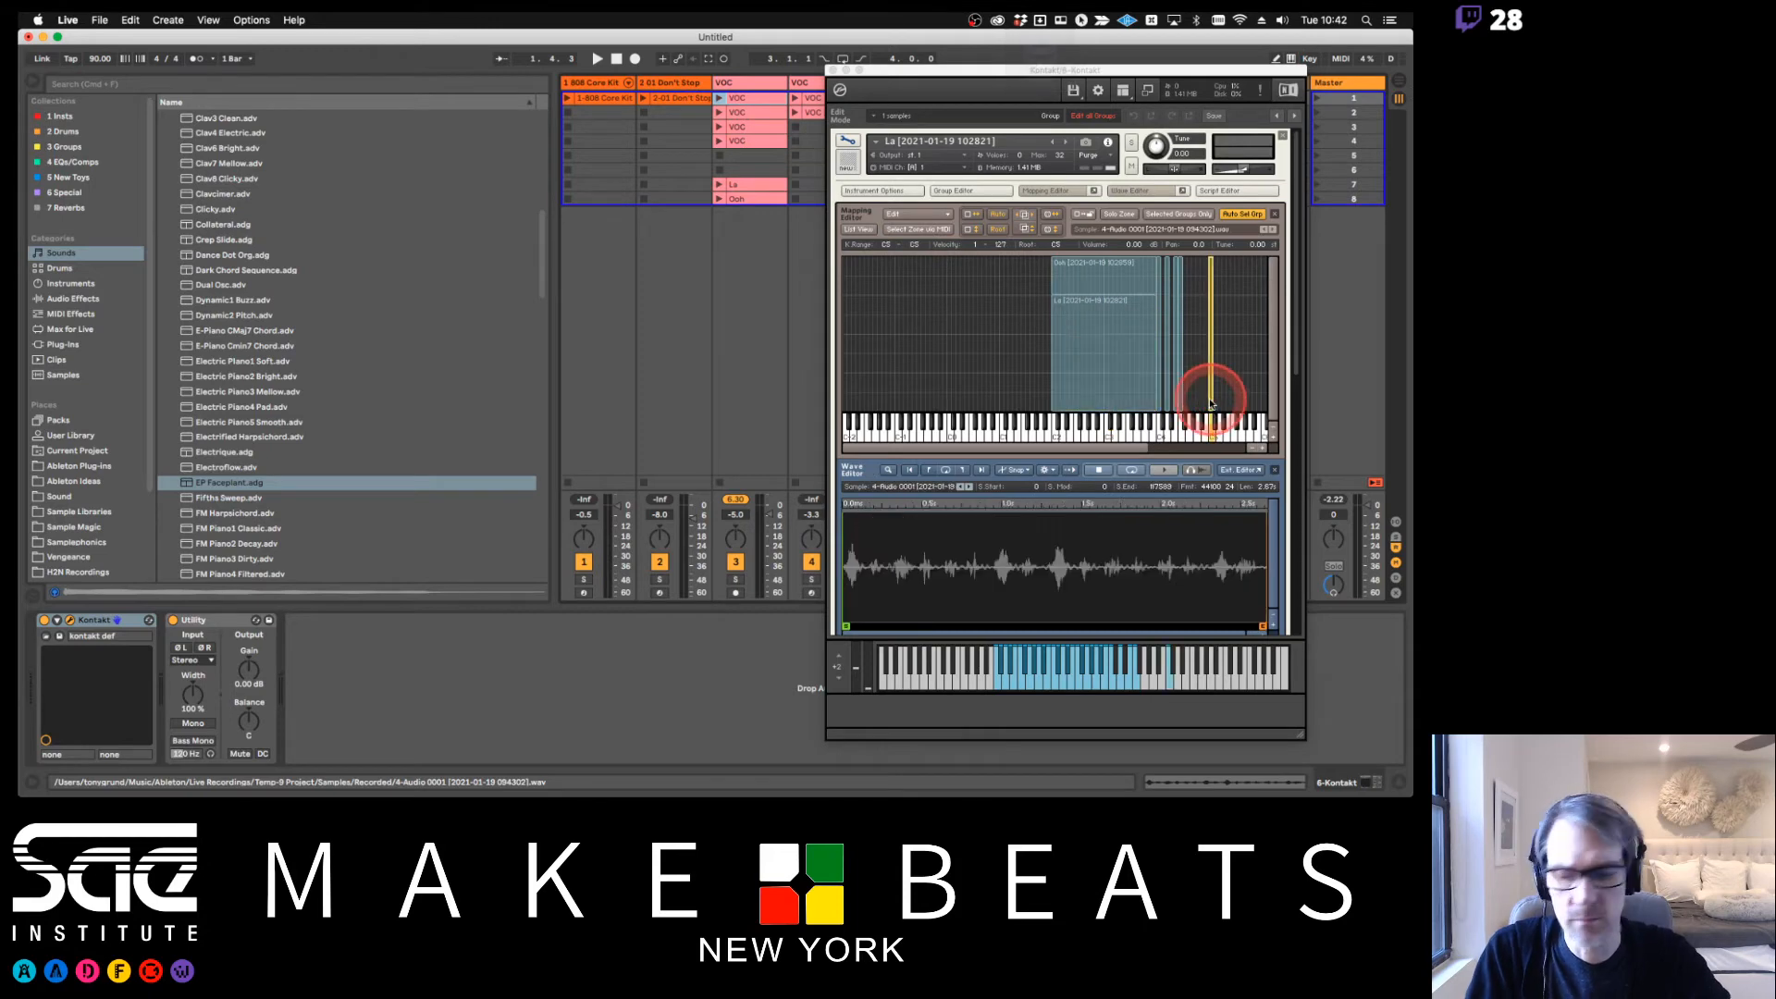
pyautogui.moveTo(1190, 73); pyautogui.dragTo(810, 36)
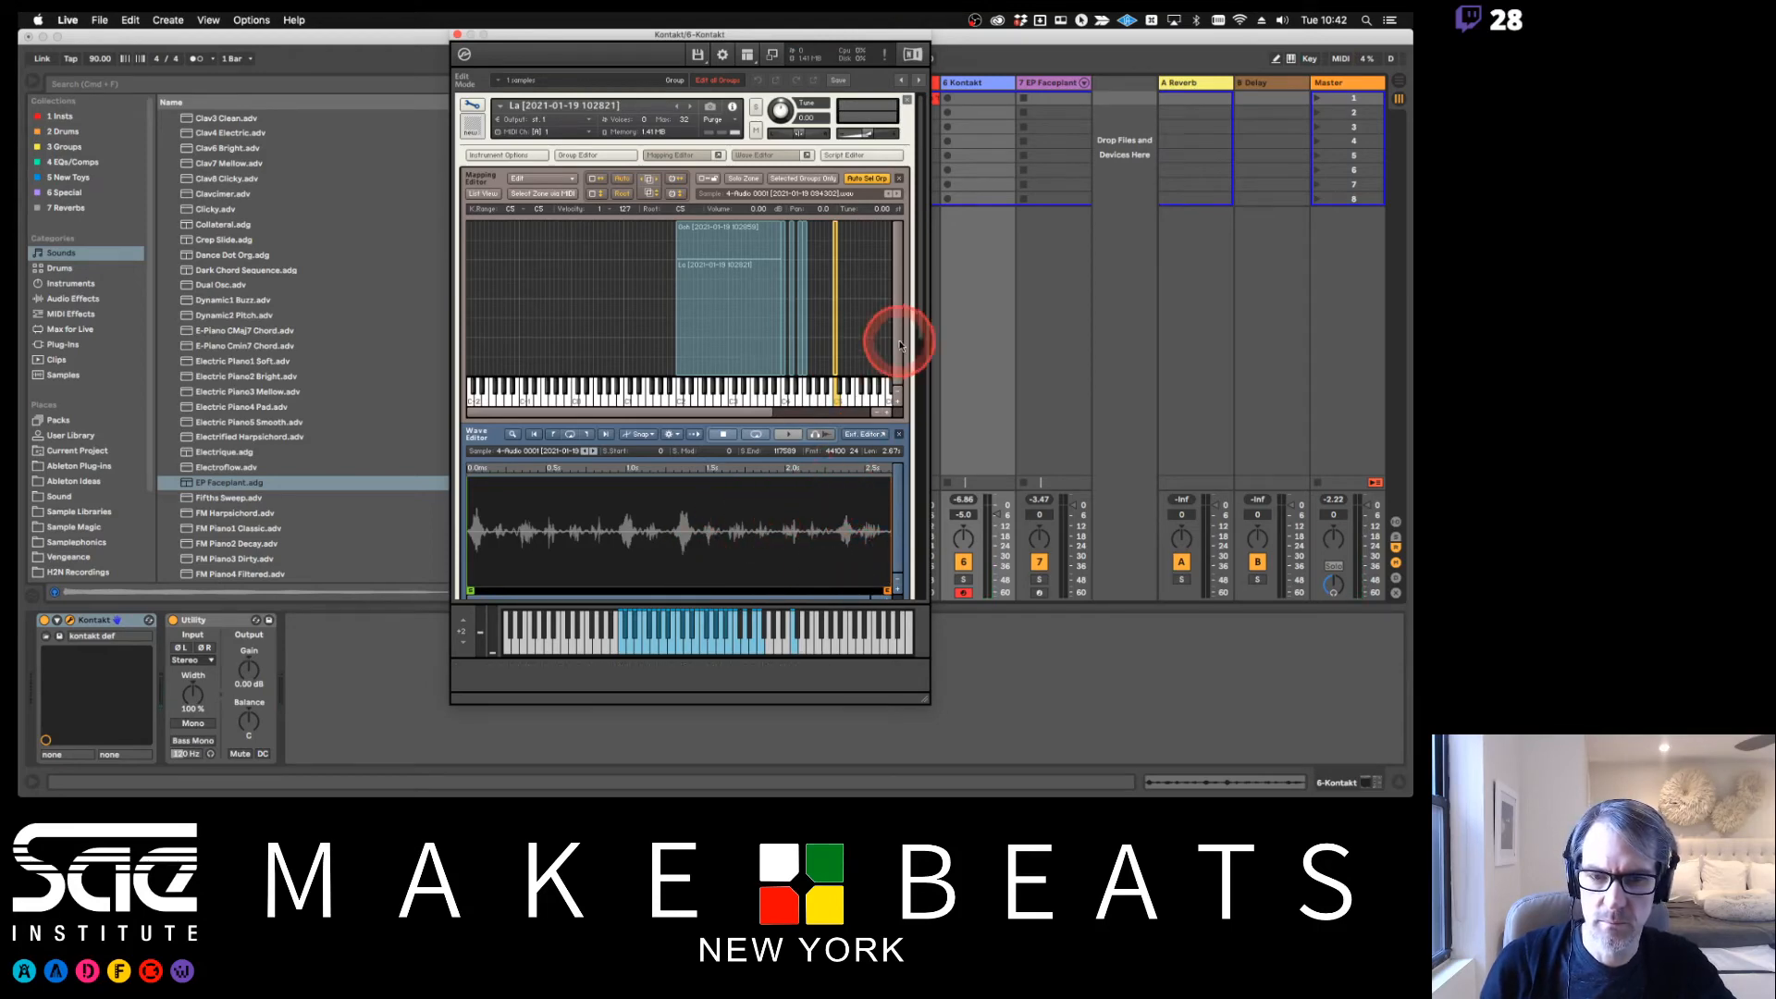
# Hide the Mapping Editor and enable loop 1 on the C5 sample, running from about 0.95 s to about 1.3 s
pyautogui.click(690, 156)
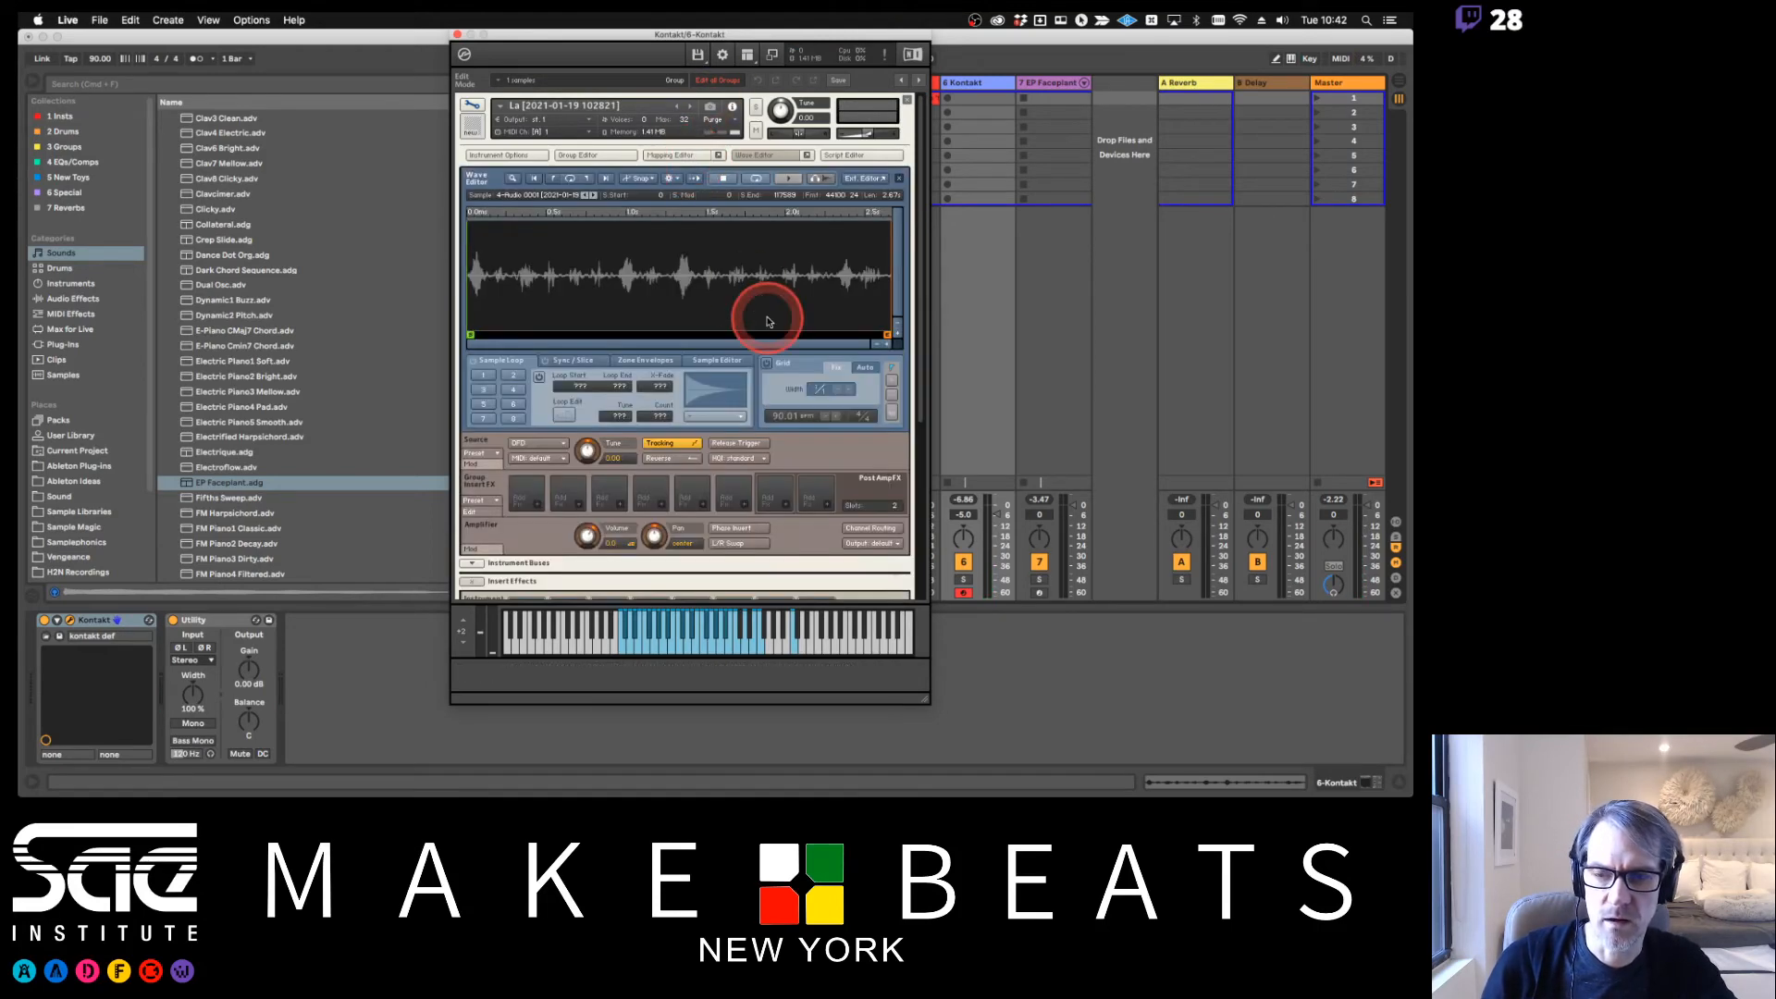
pyautogui.click(482, 376)
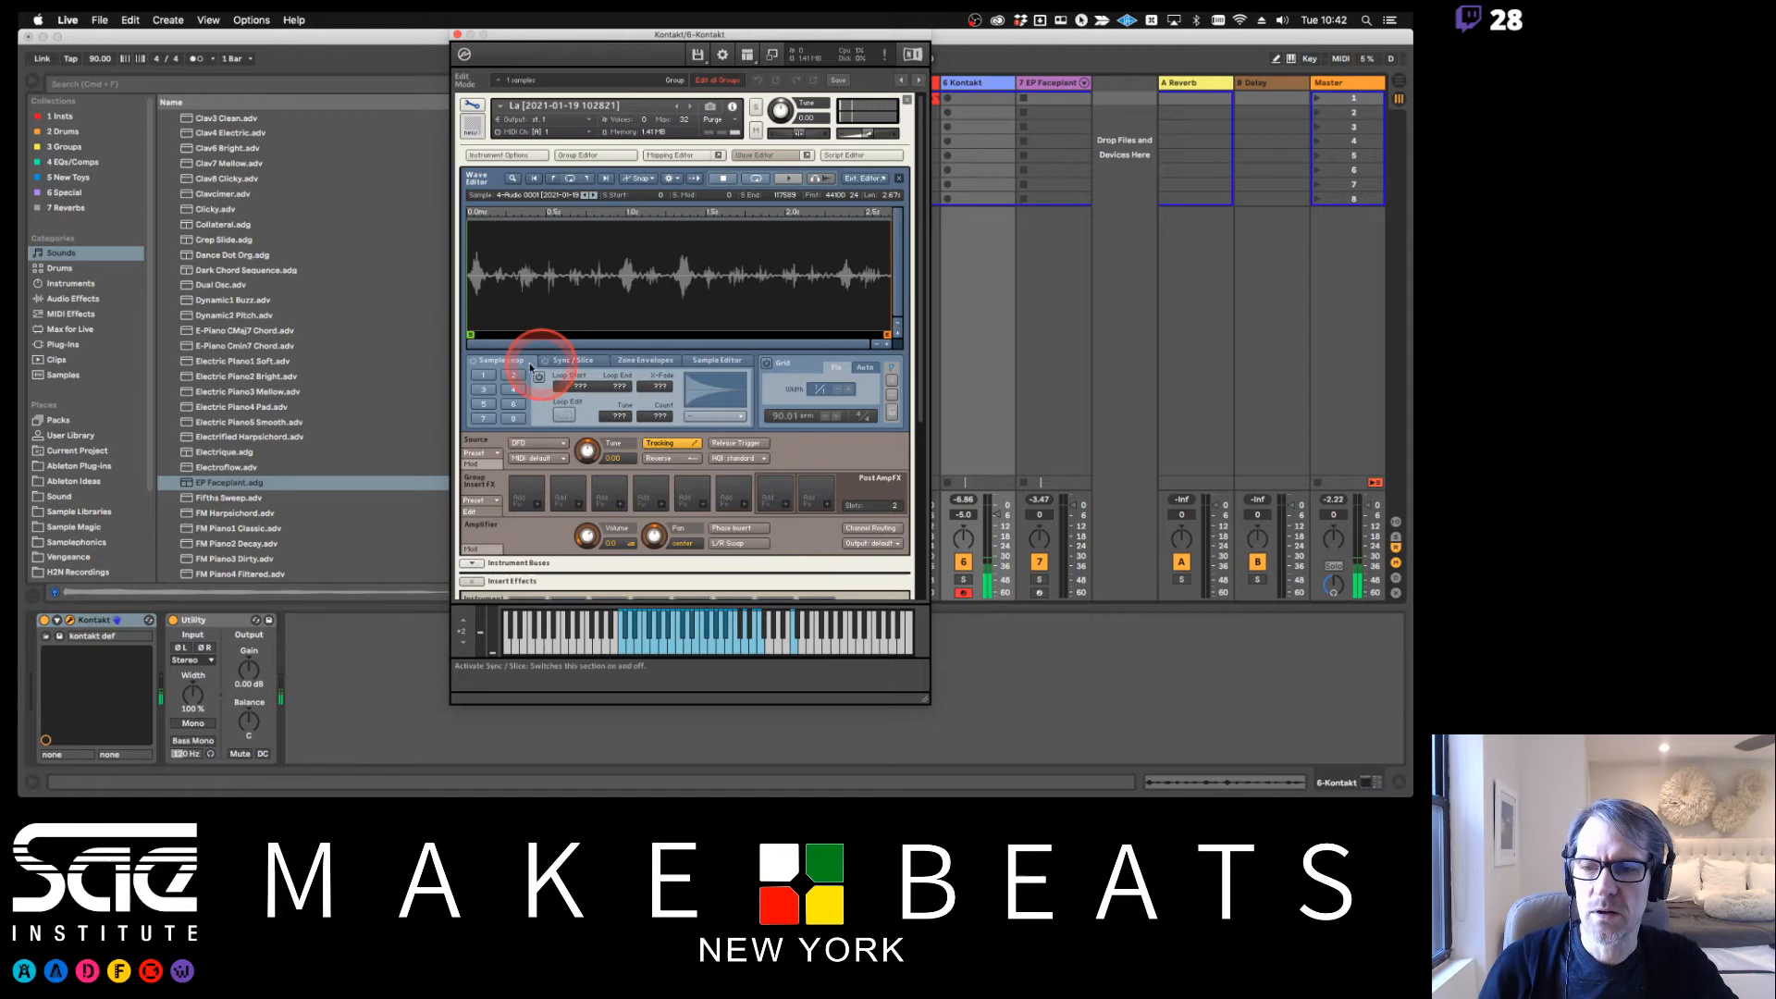
pyautogui.click(482, 376)
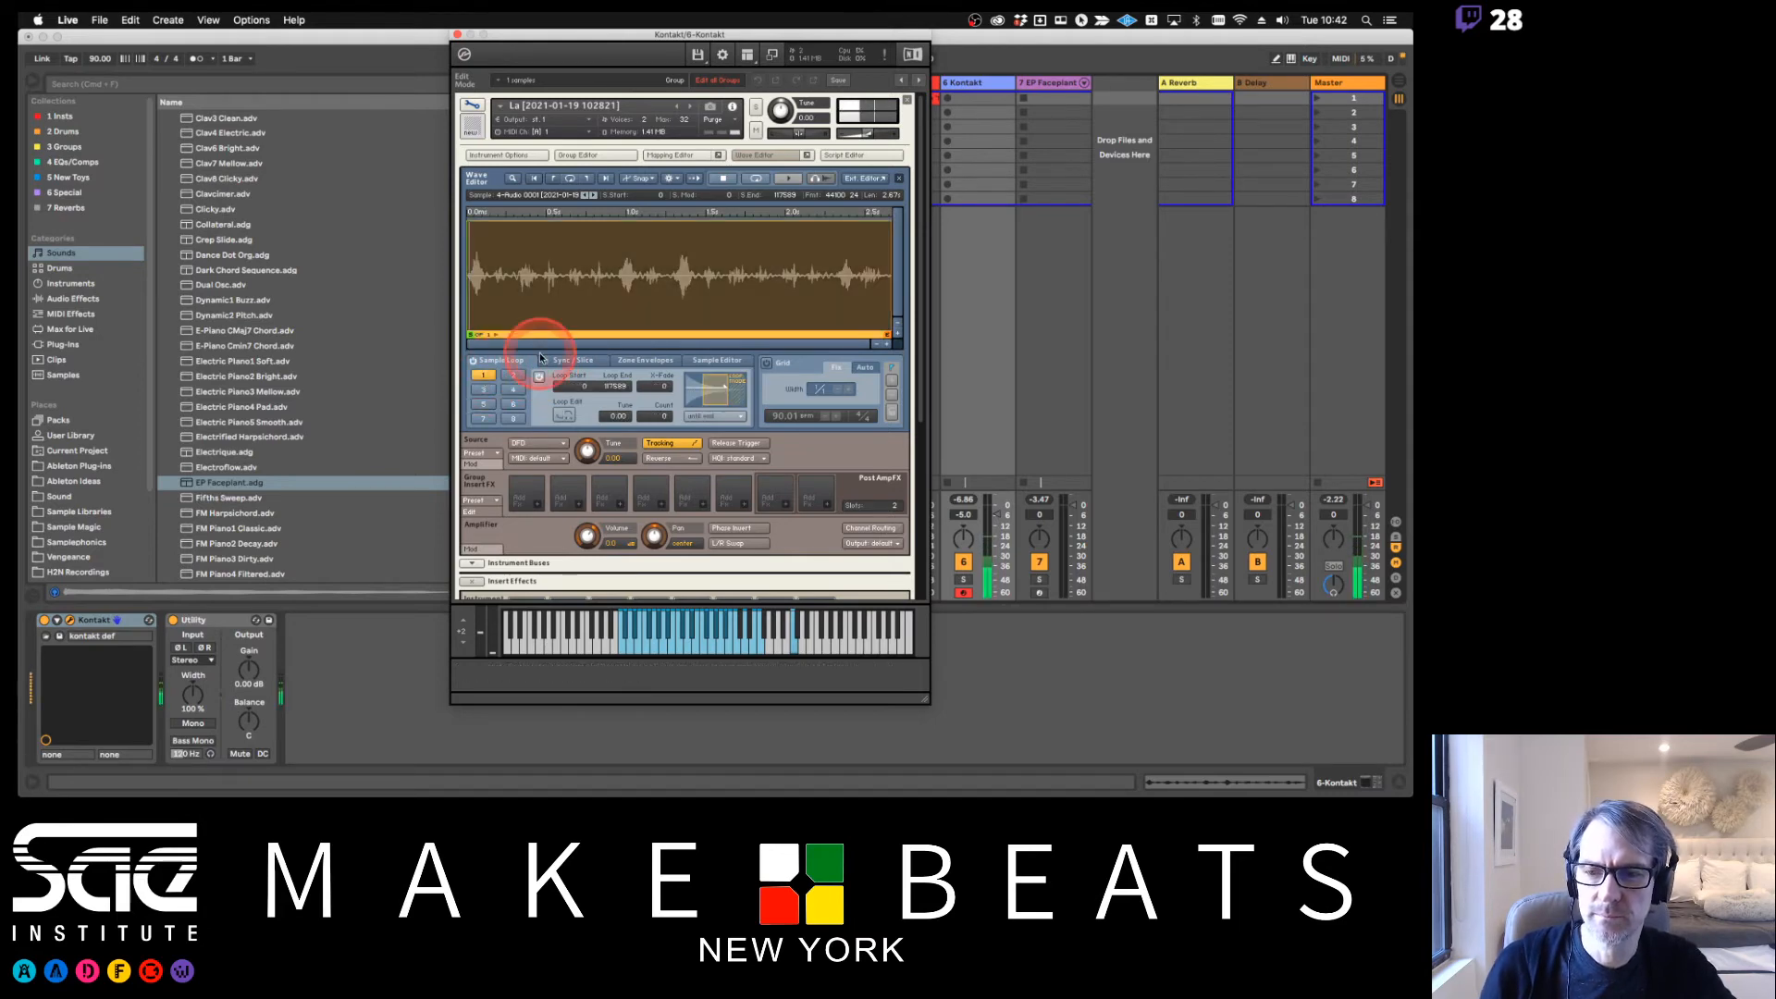
pyautogui.moveTo(463, 290)
pyautogui.mouseDown()
pyautogui.moveTo(556, 289)
pyautogui.moveTo(618, 319)
pyautogui.mouseUp()
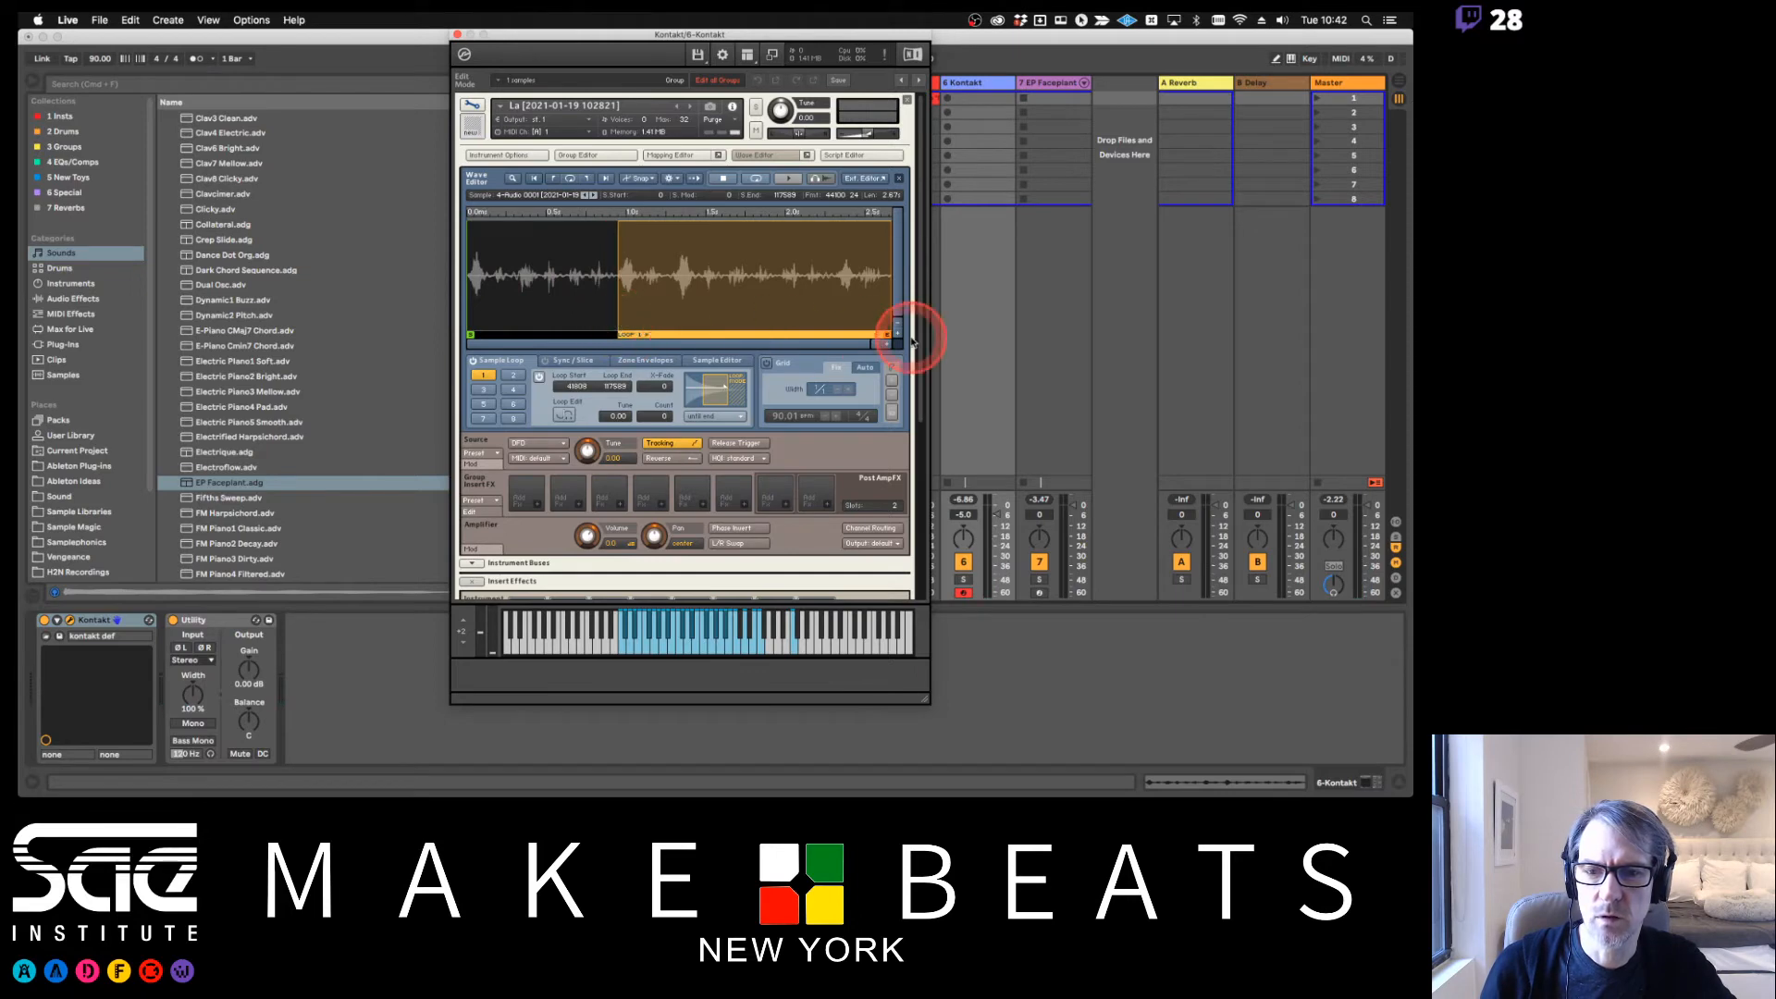
pyautogui.moveTo(889, 317)
pyautogui.mouseDown()
pyautogui.moveTo(832, 298)
pyautogui.moveTo(672, 305)
pyautogui.mouseUp()
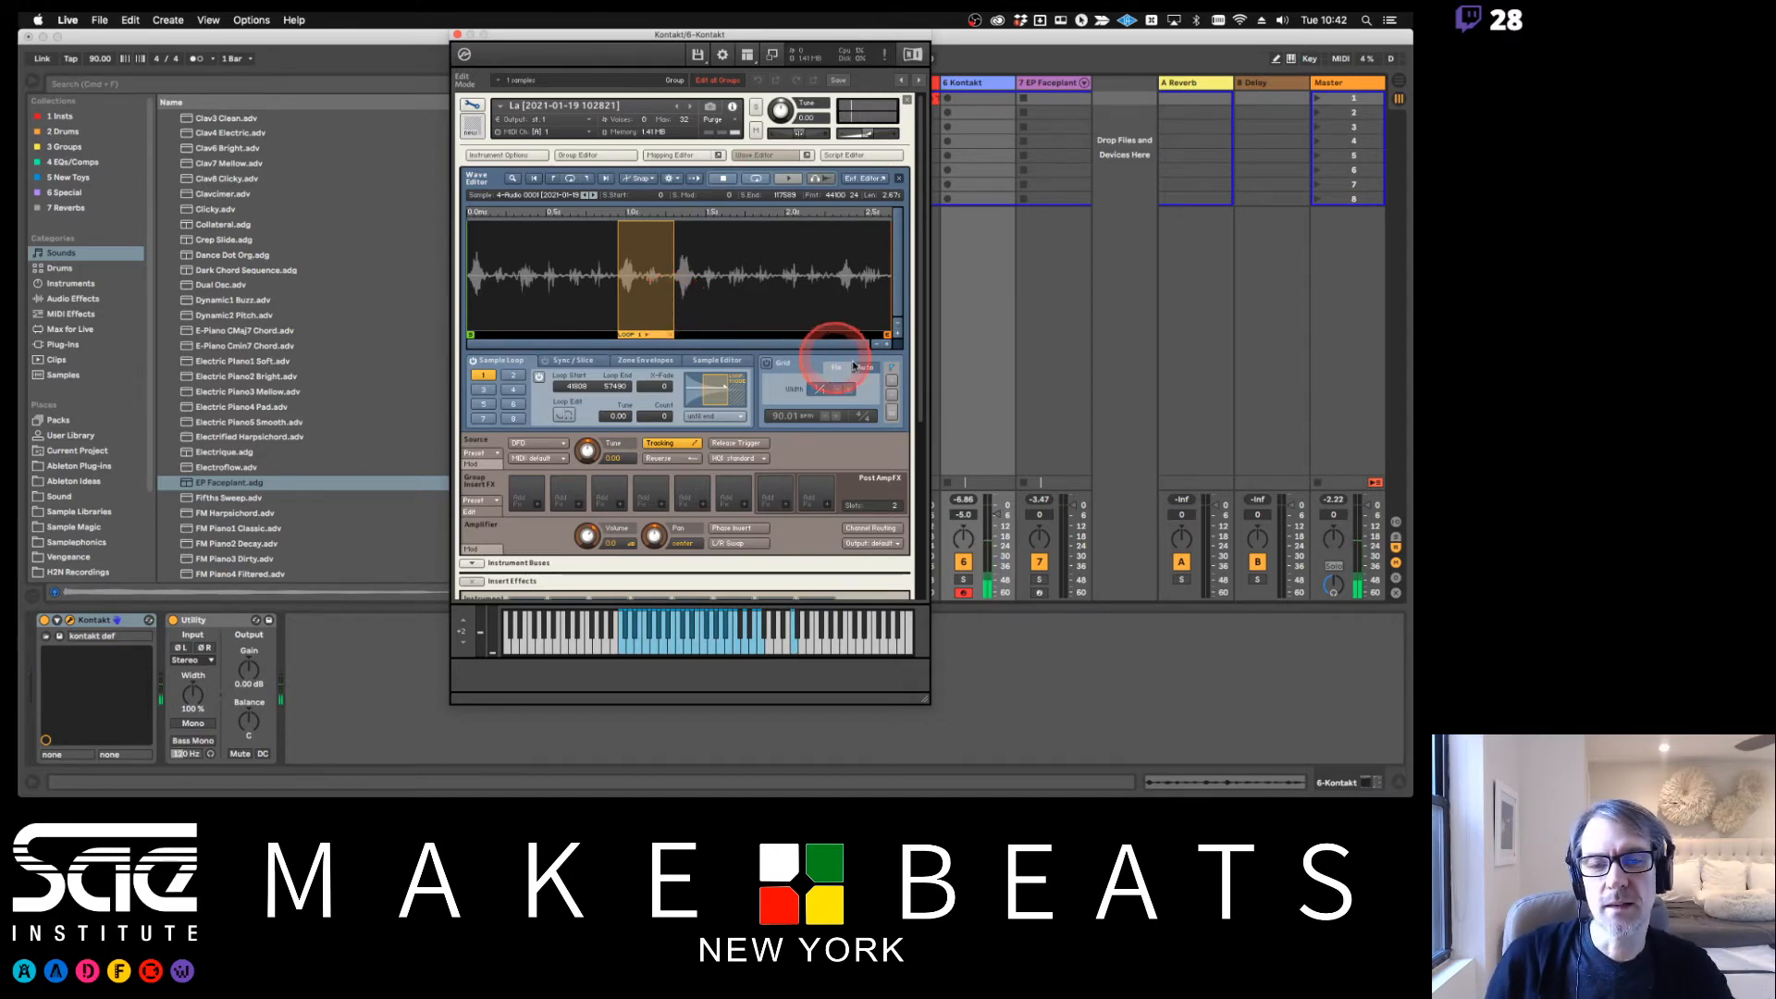
# Move the C5 sample's loop start slightly later, to about 42330, just before the vocal peak
pyautogui.click(885, 345)
pyautogui.click(885, 345)
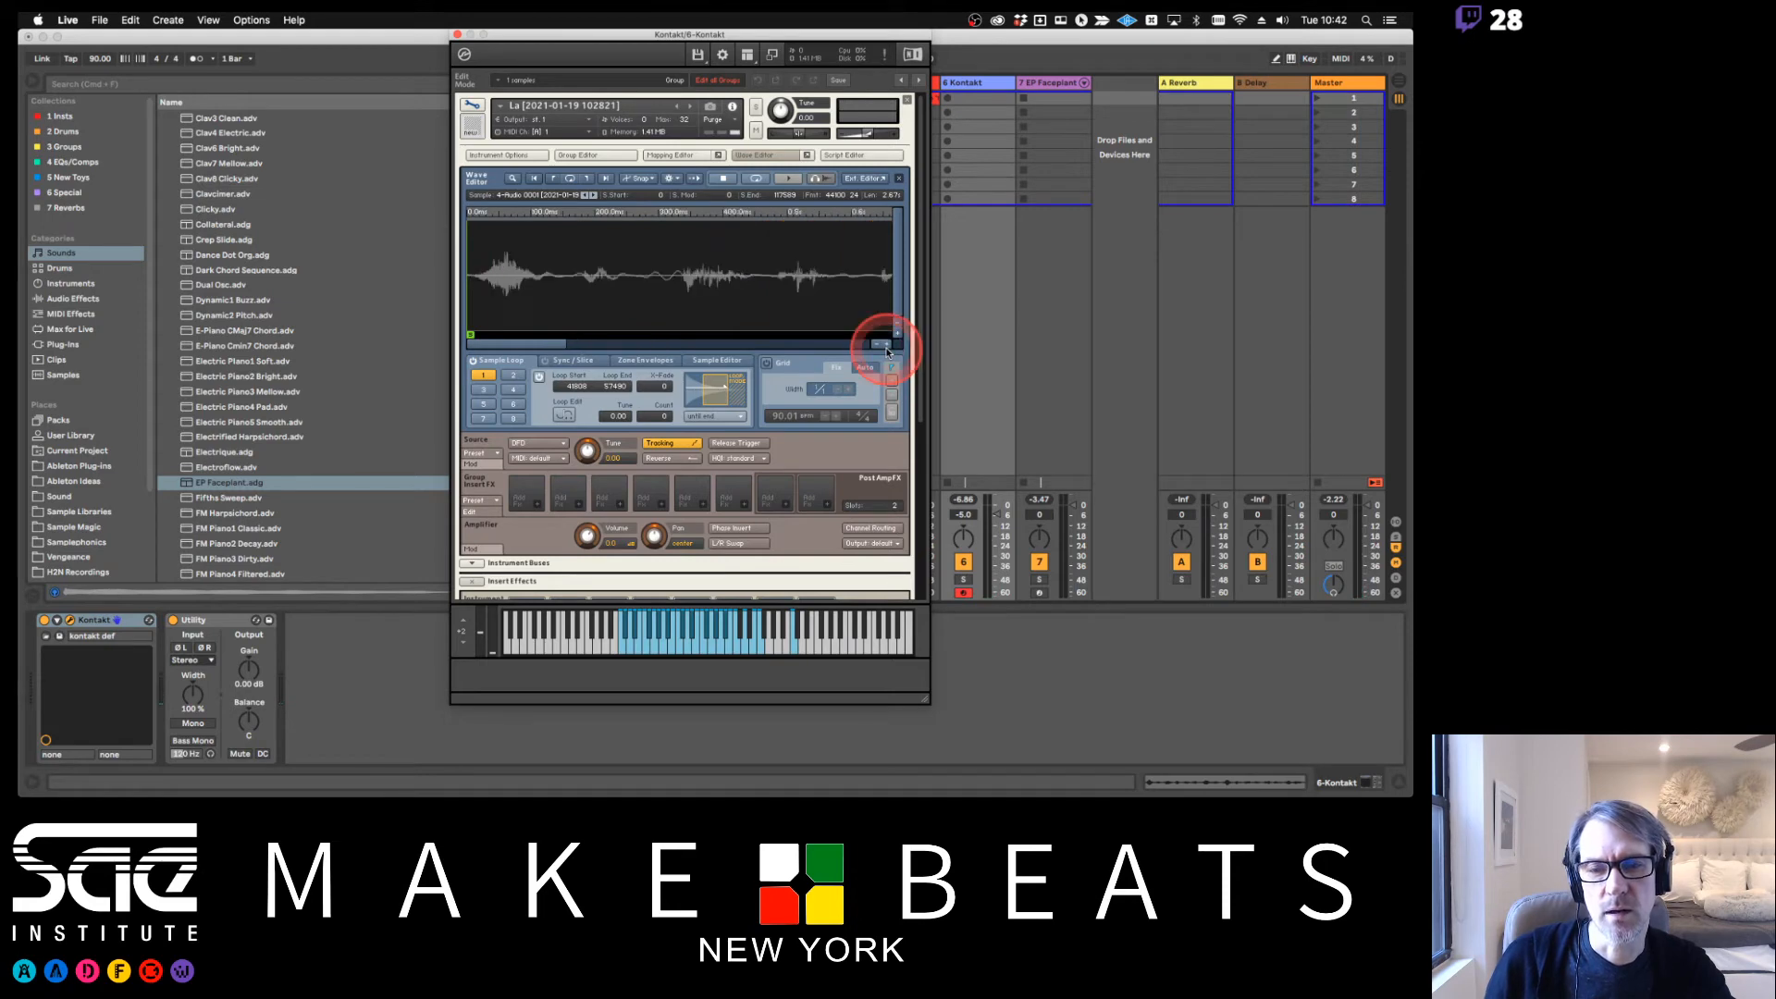
pyautogui.click(827, 345)
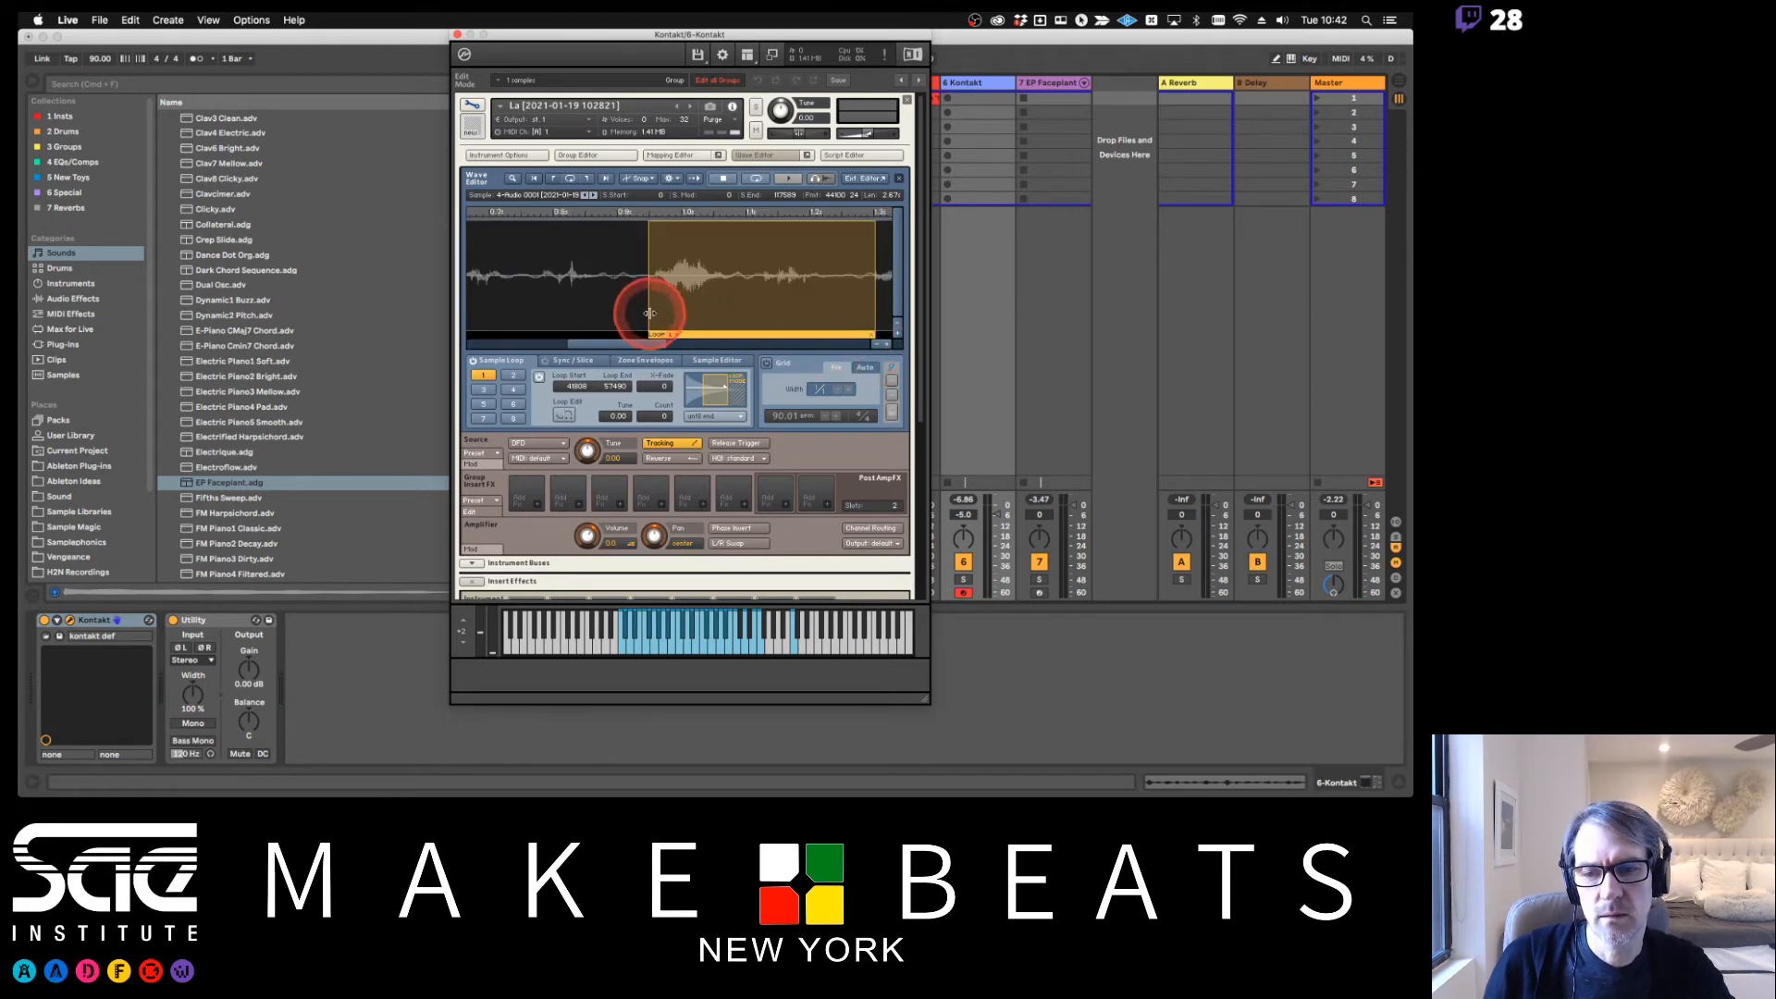
pyautogui.moveTo(646, 313); pyautogui.dragTo(654, 320)
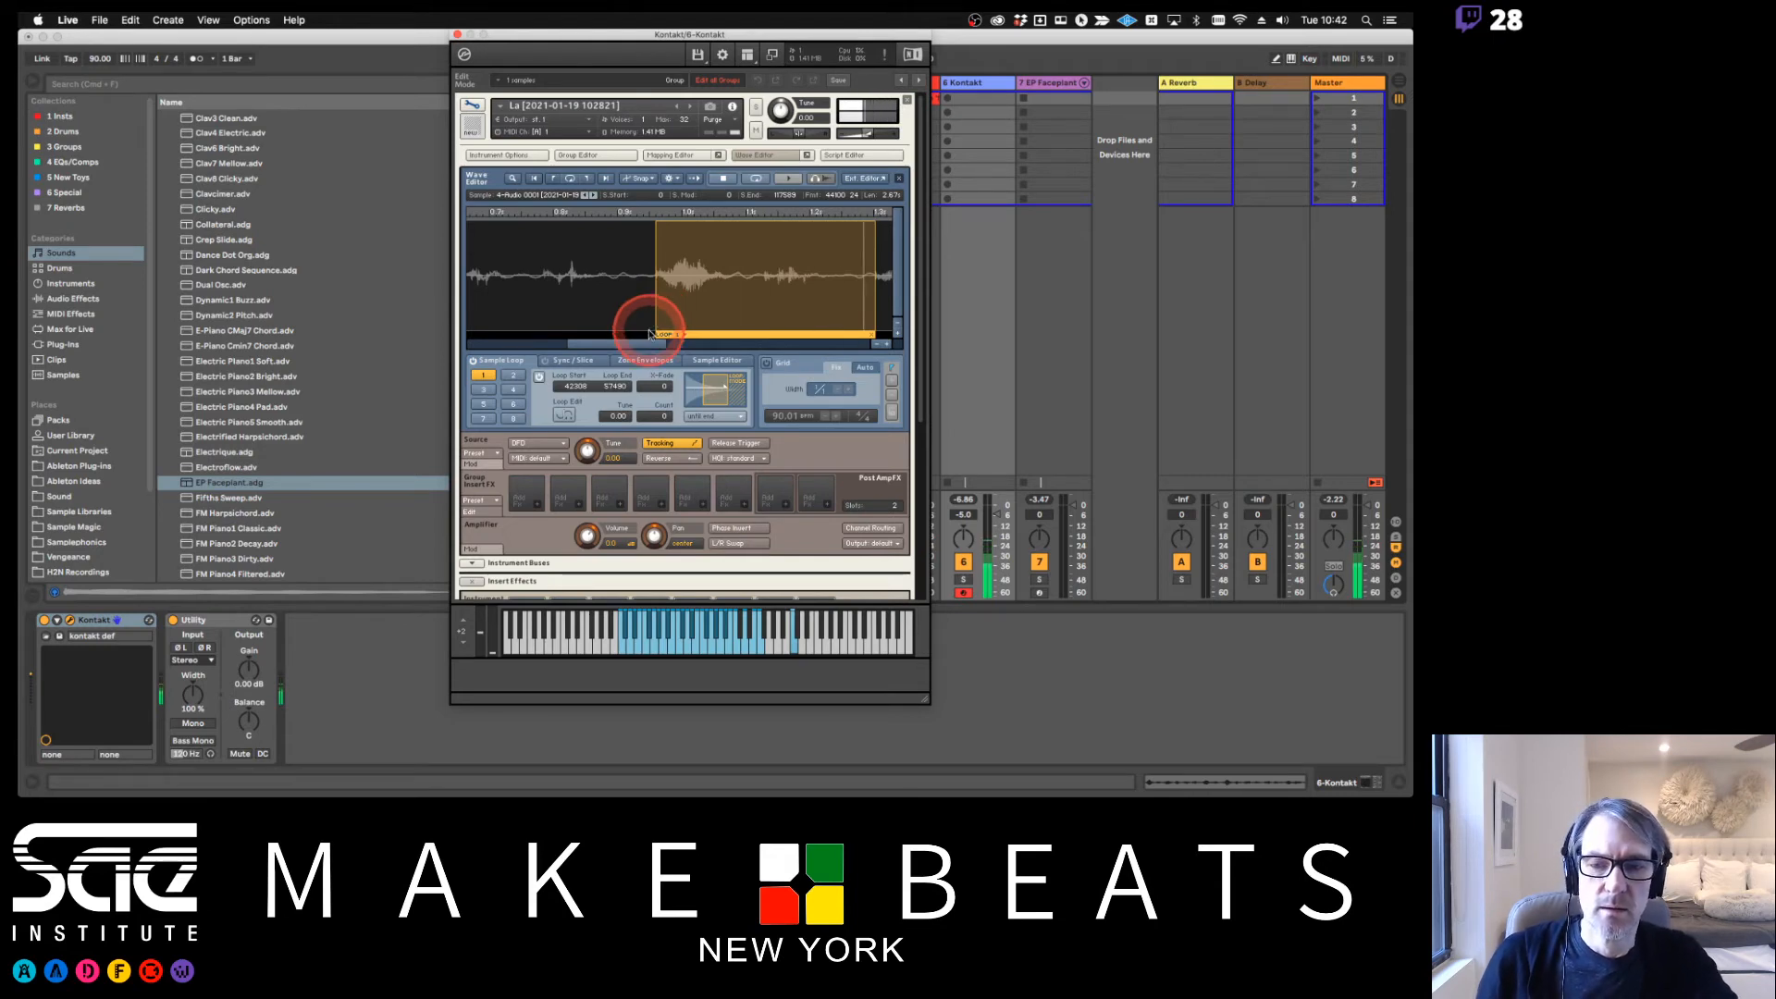
# Fine-tune the C5 loop's join in Loop Edit, with the loop start at about 42334 and the loop end at about 57443
pyautogui.click(564, 415)
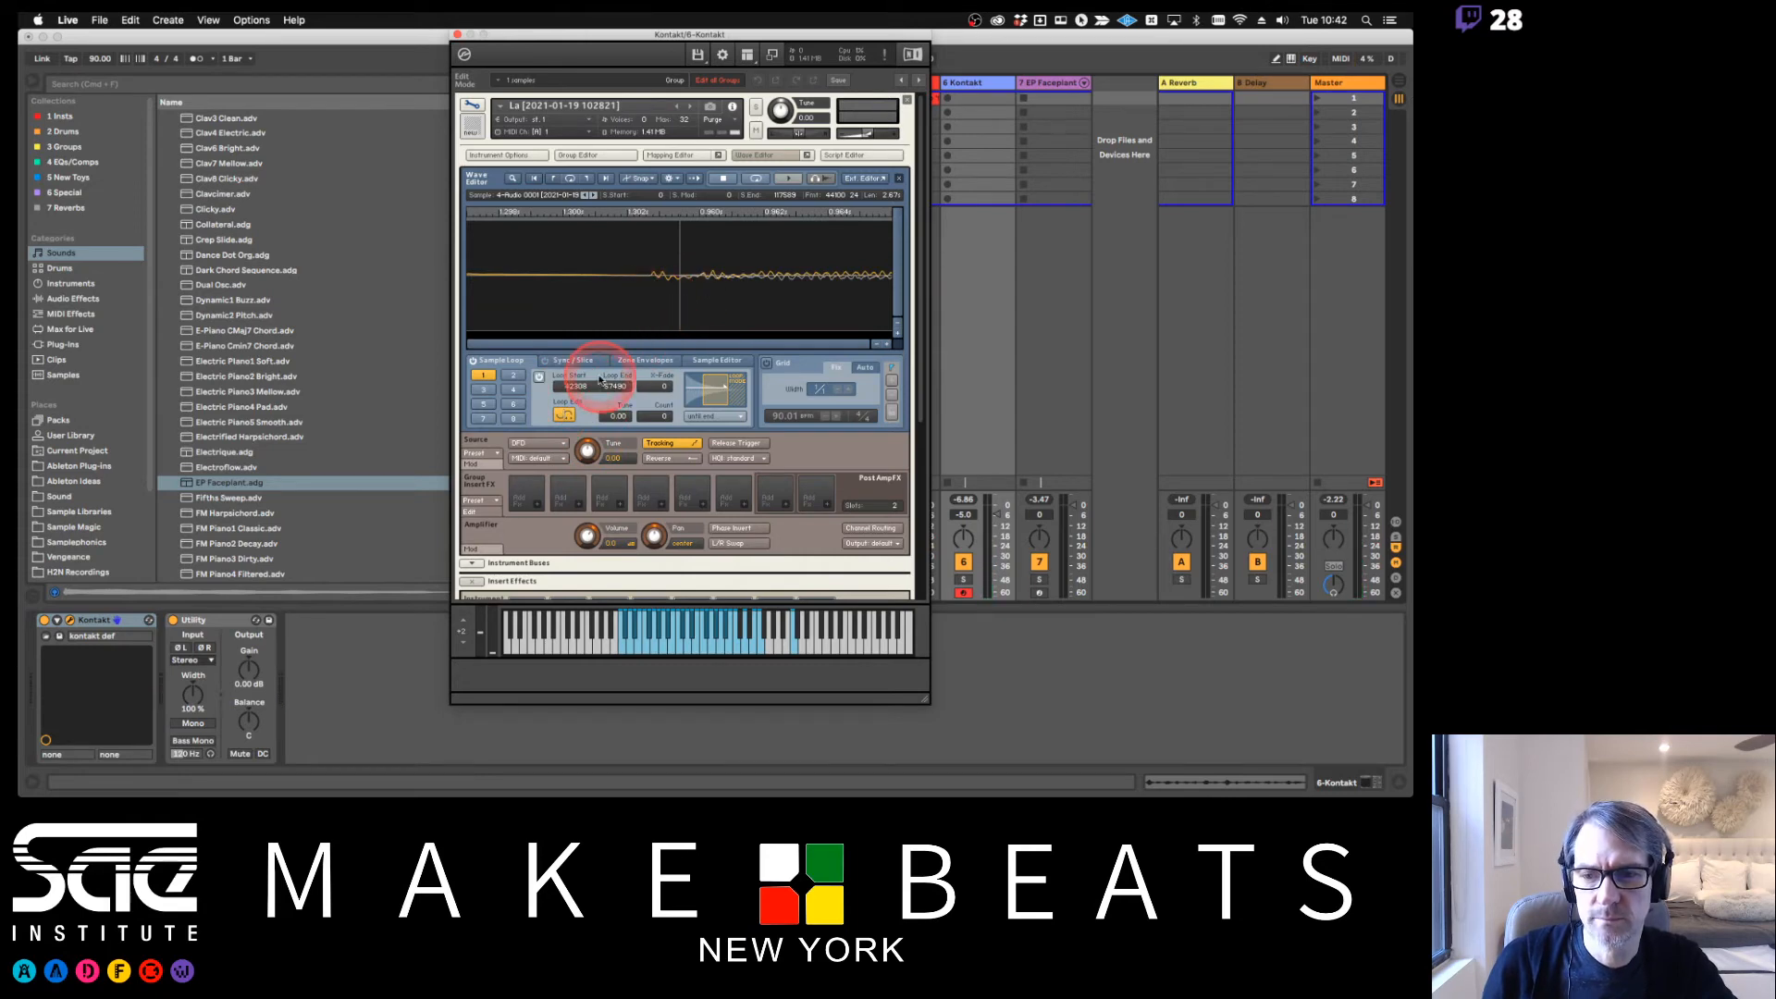
pyautogui.moveTo(574, 375); pyautogui.dragTo(618, 399)
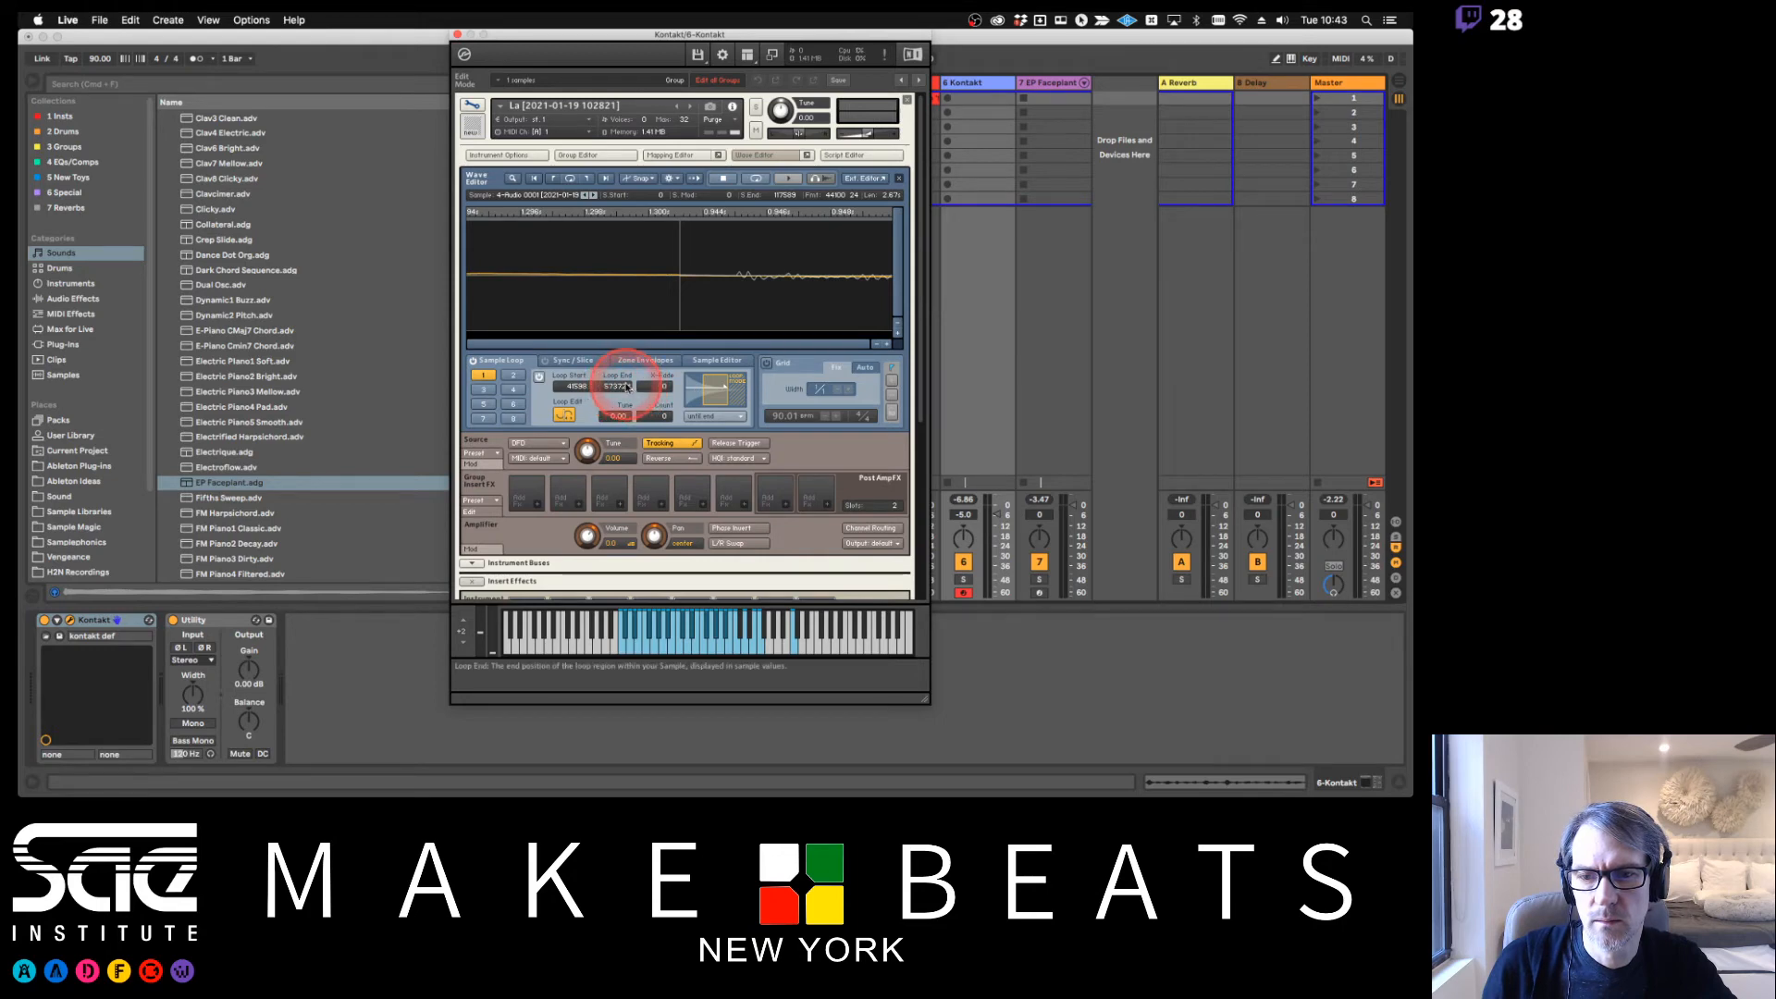
pyautogui.moveTo(629, 387); pyautogui.dragTo(629, 385)
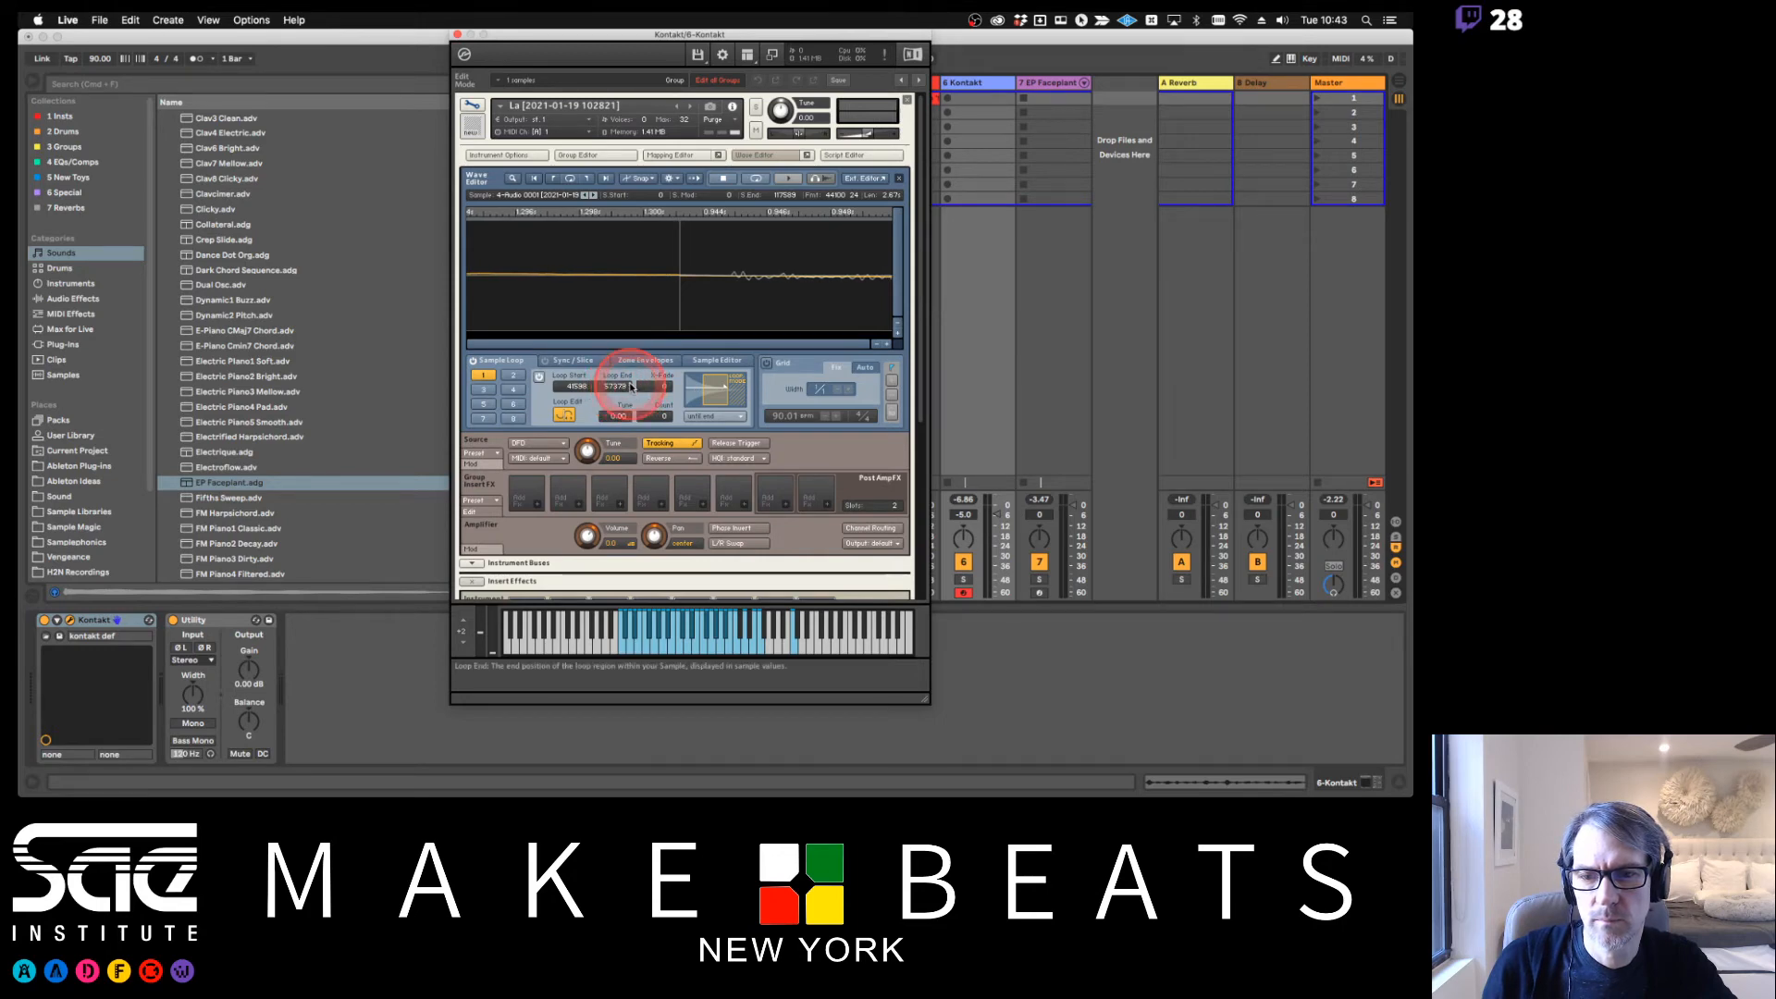
pyautogui.moveTo(665, 294); pyautogui.dragTo(776, 309)
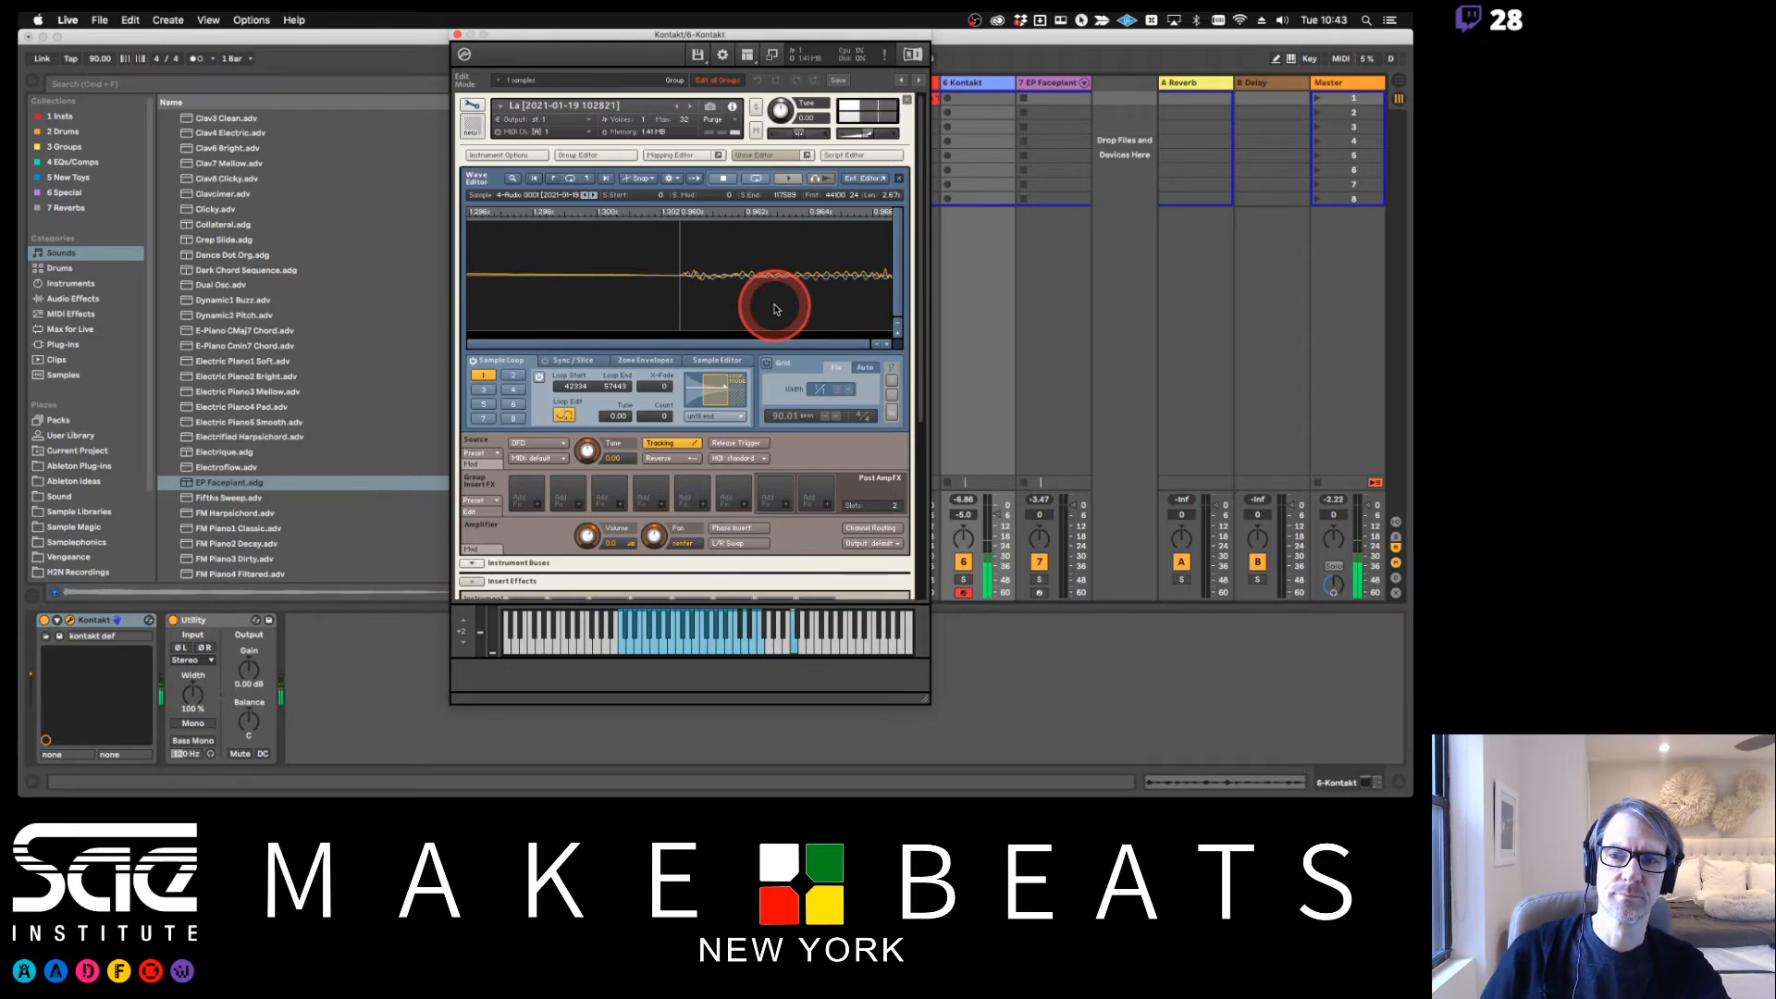
pyautogui.click(565, 415)
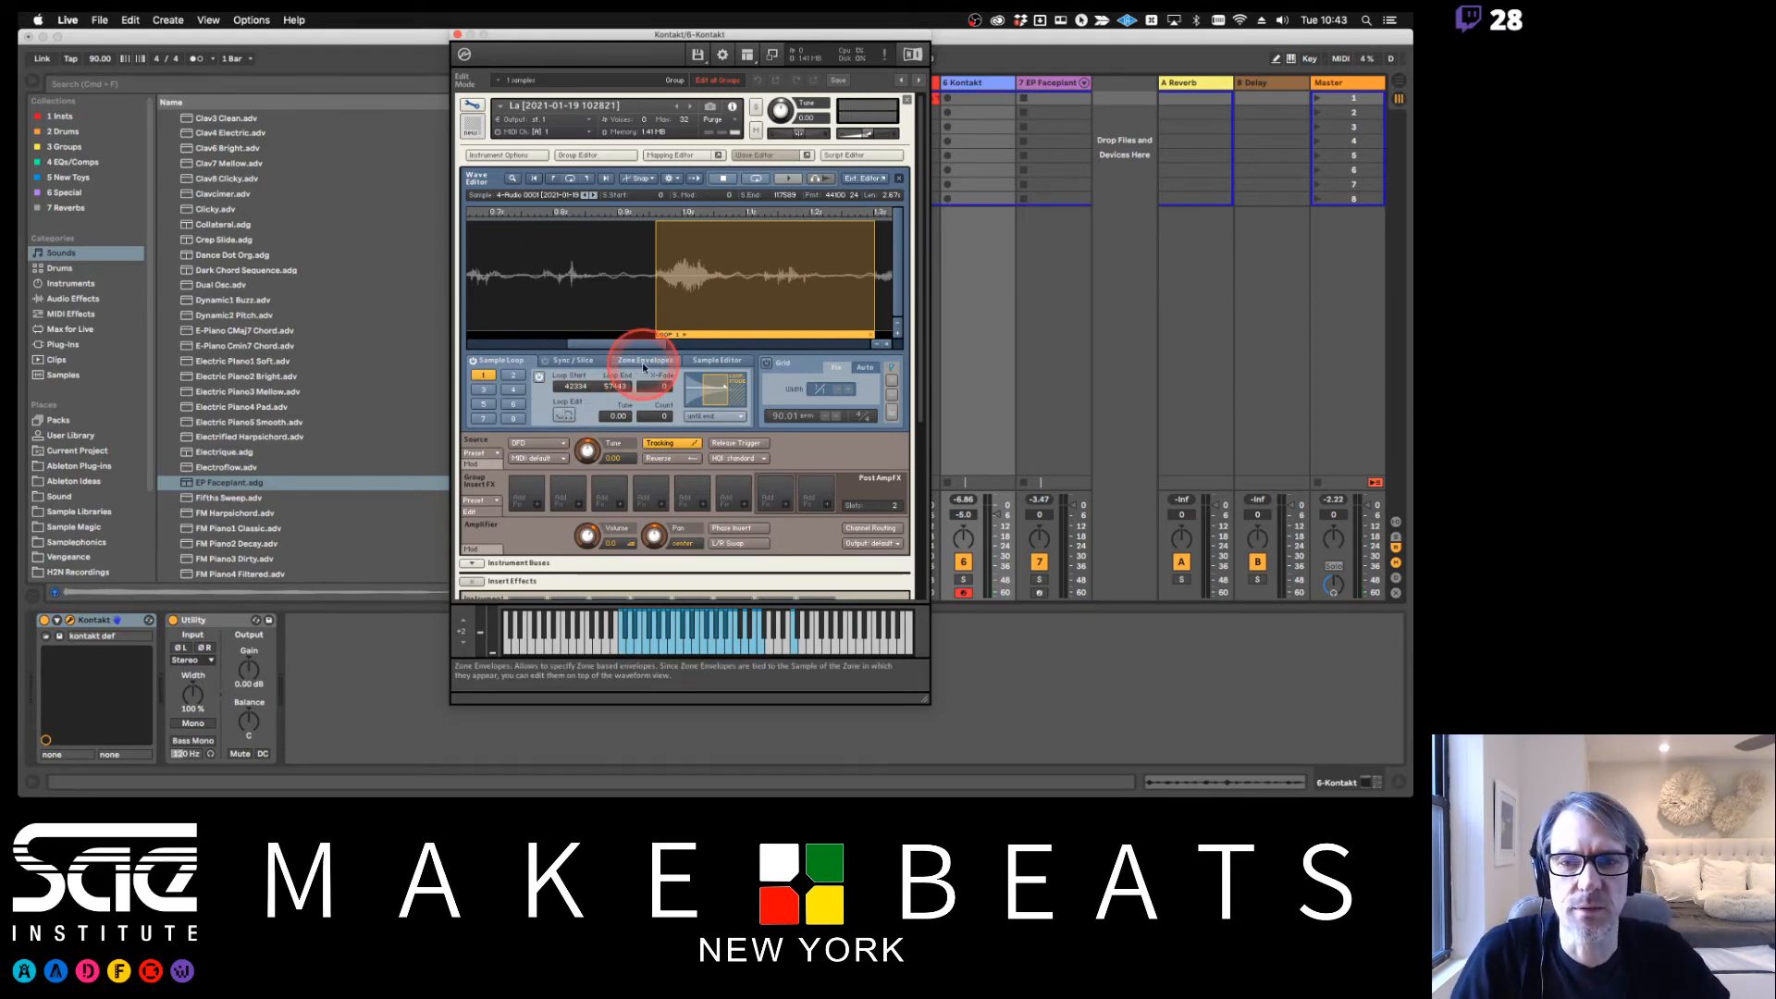
# Enable loop 1 on the Ooh zone's sample, running from about 1.0 s to about 2.2 s
pyautogui.click(678, 156)
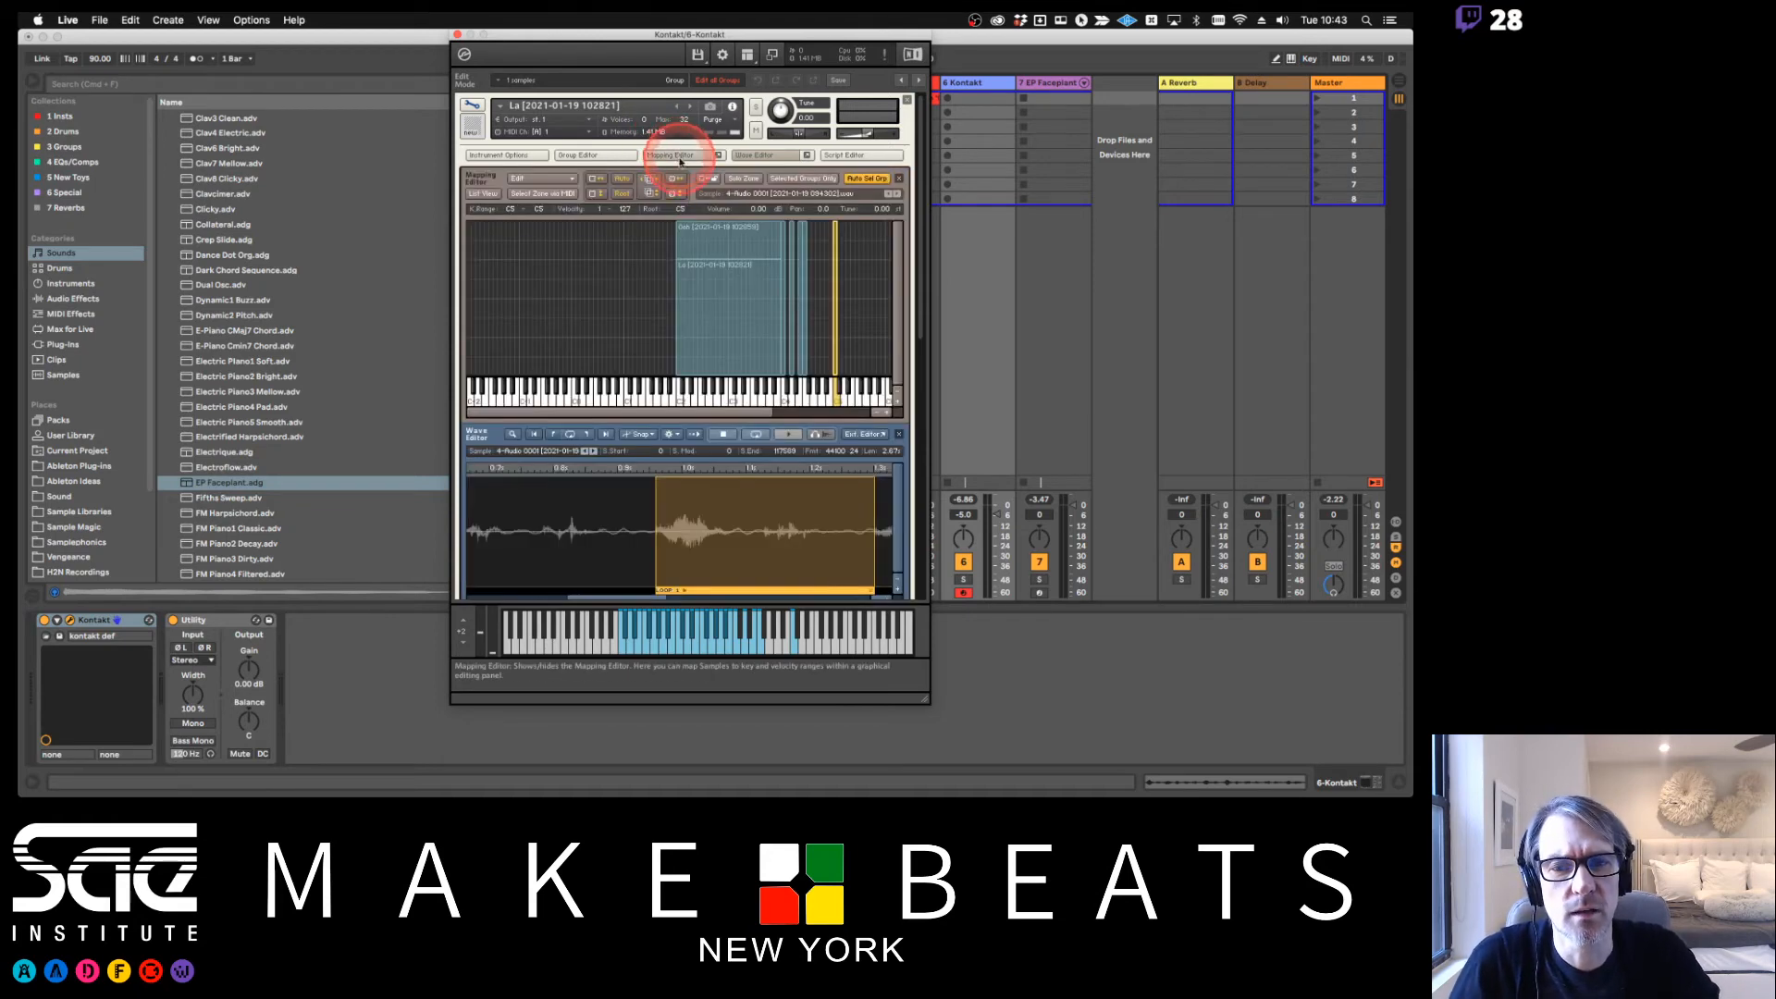
pyautogui.click(706, 302)
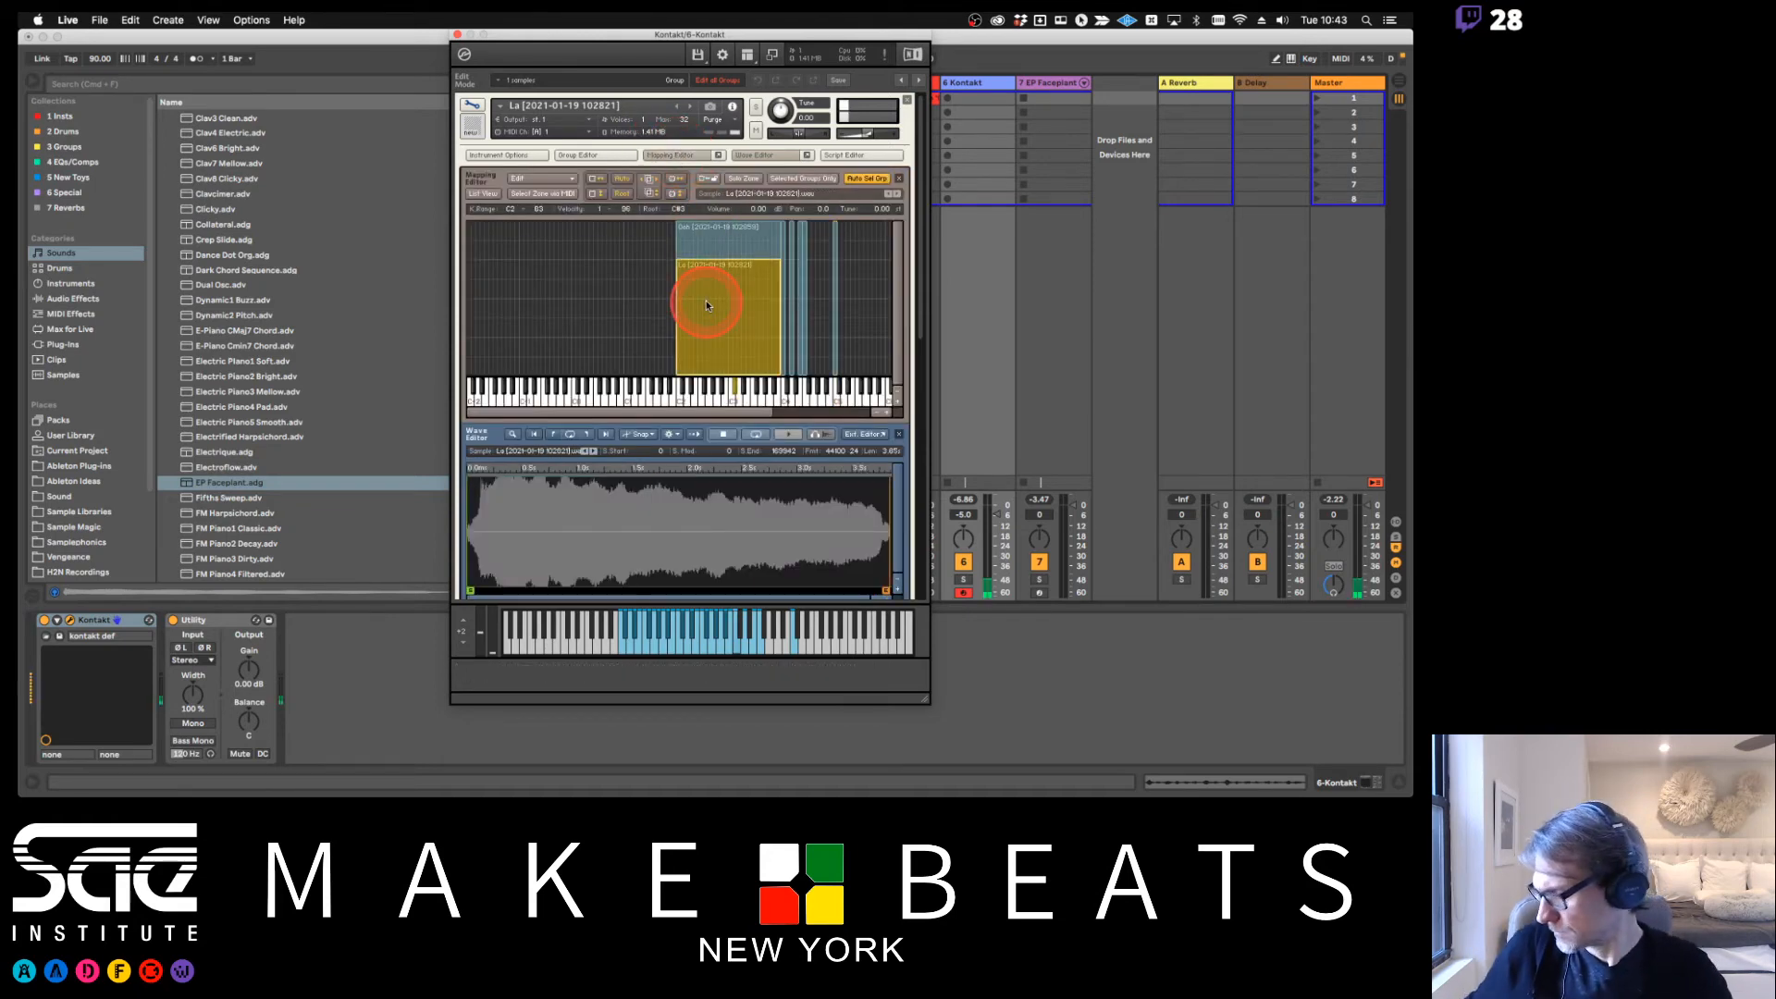
pyautogui.click(721, 248)
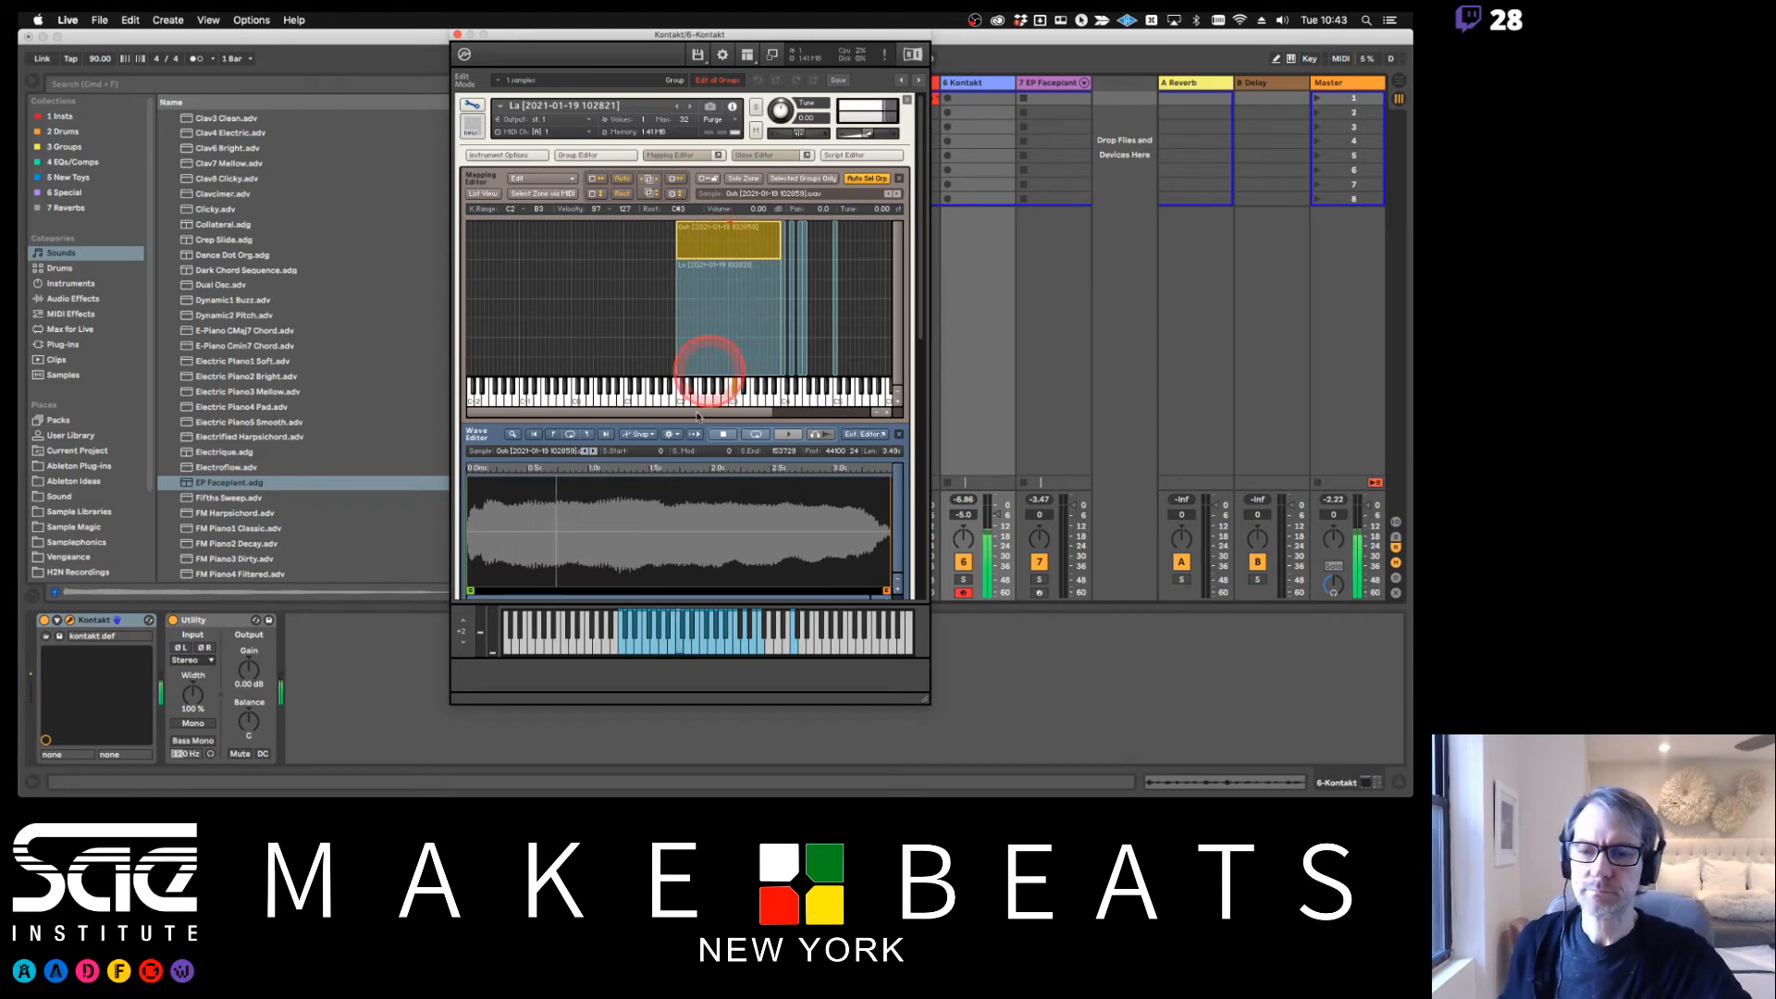
pyautogui.click(667, 155)
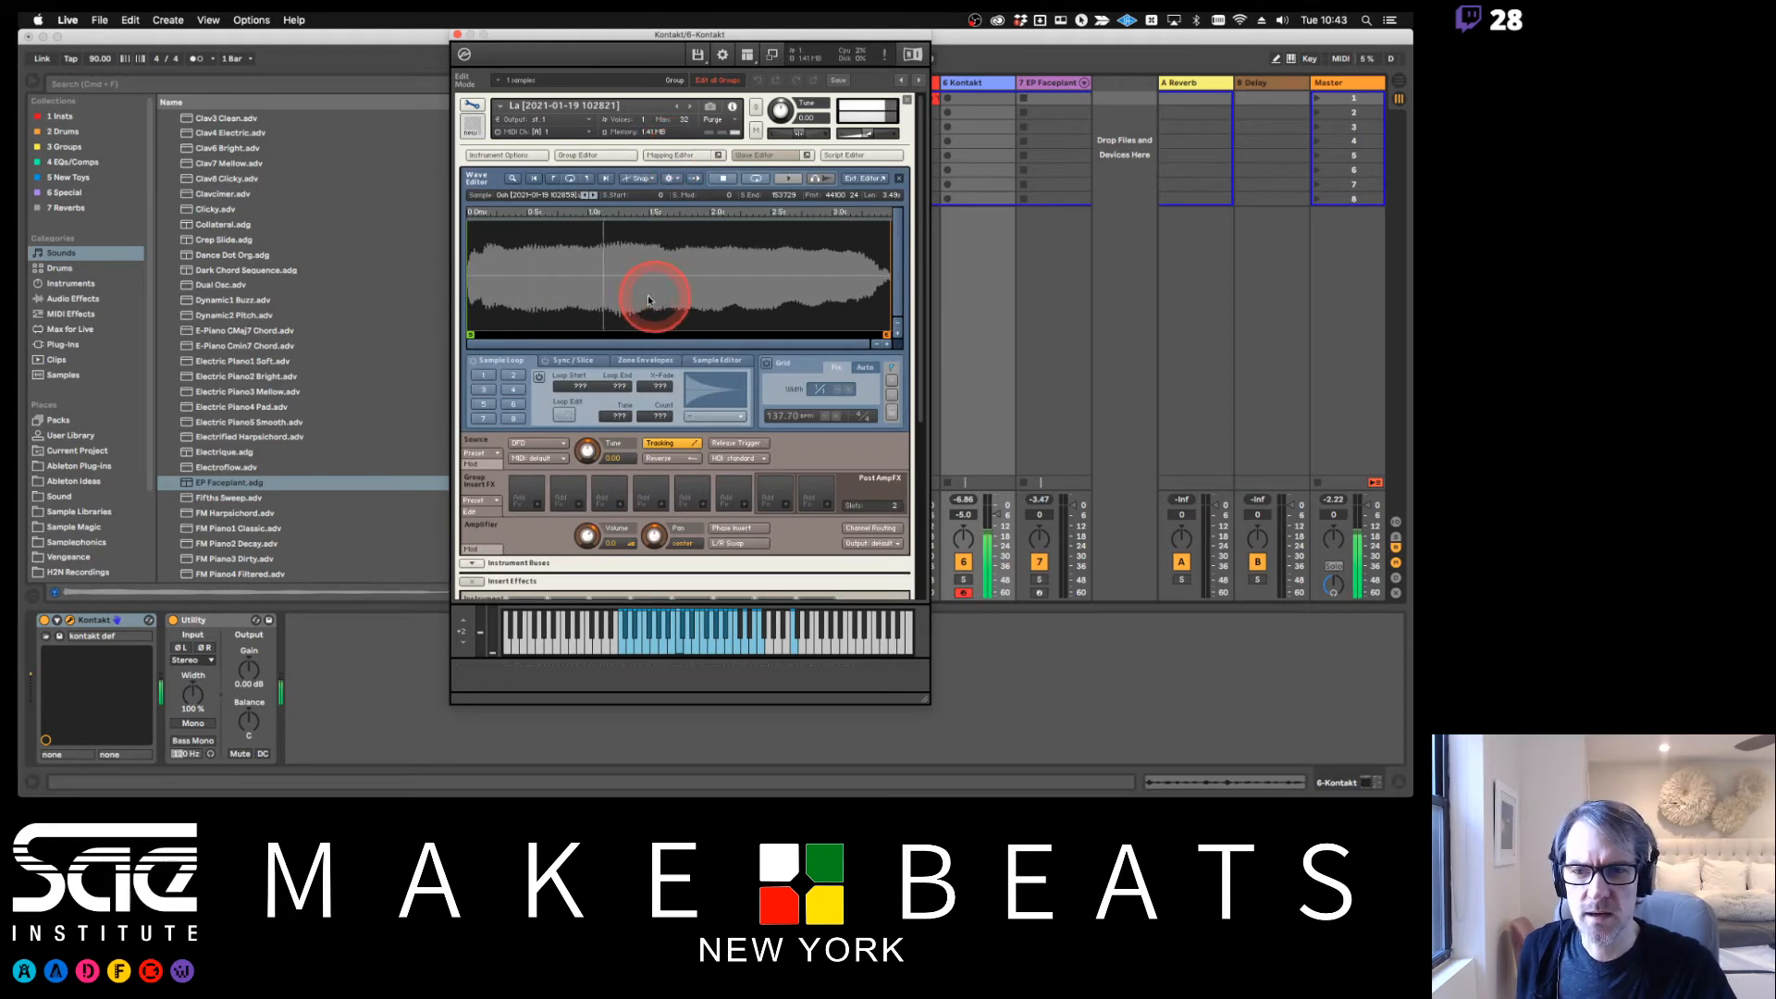
pyautogui.click(483, 375)
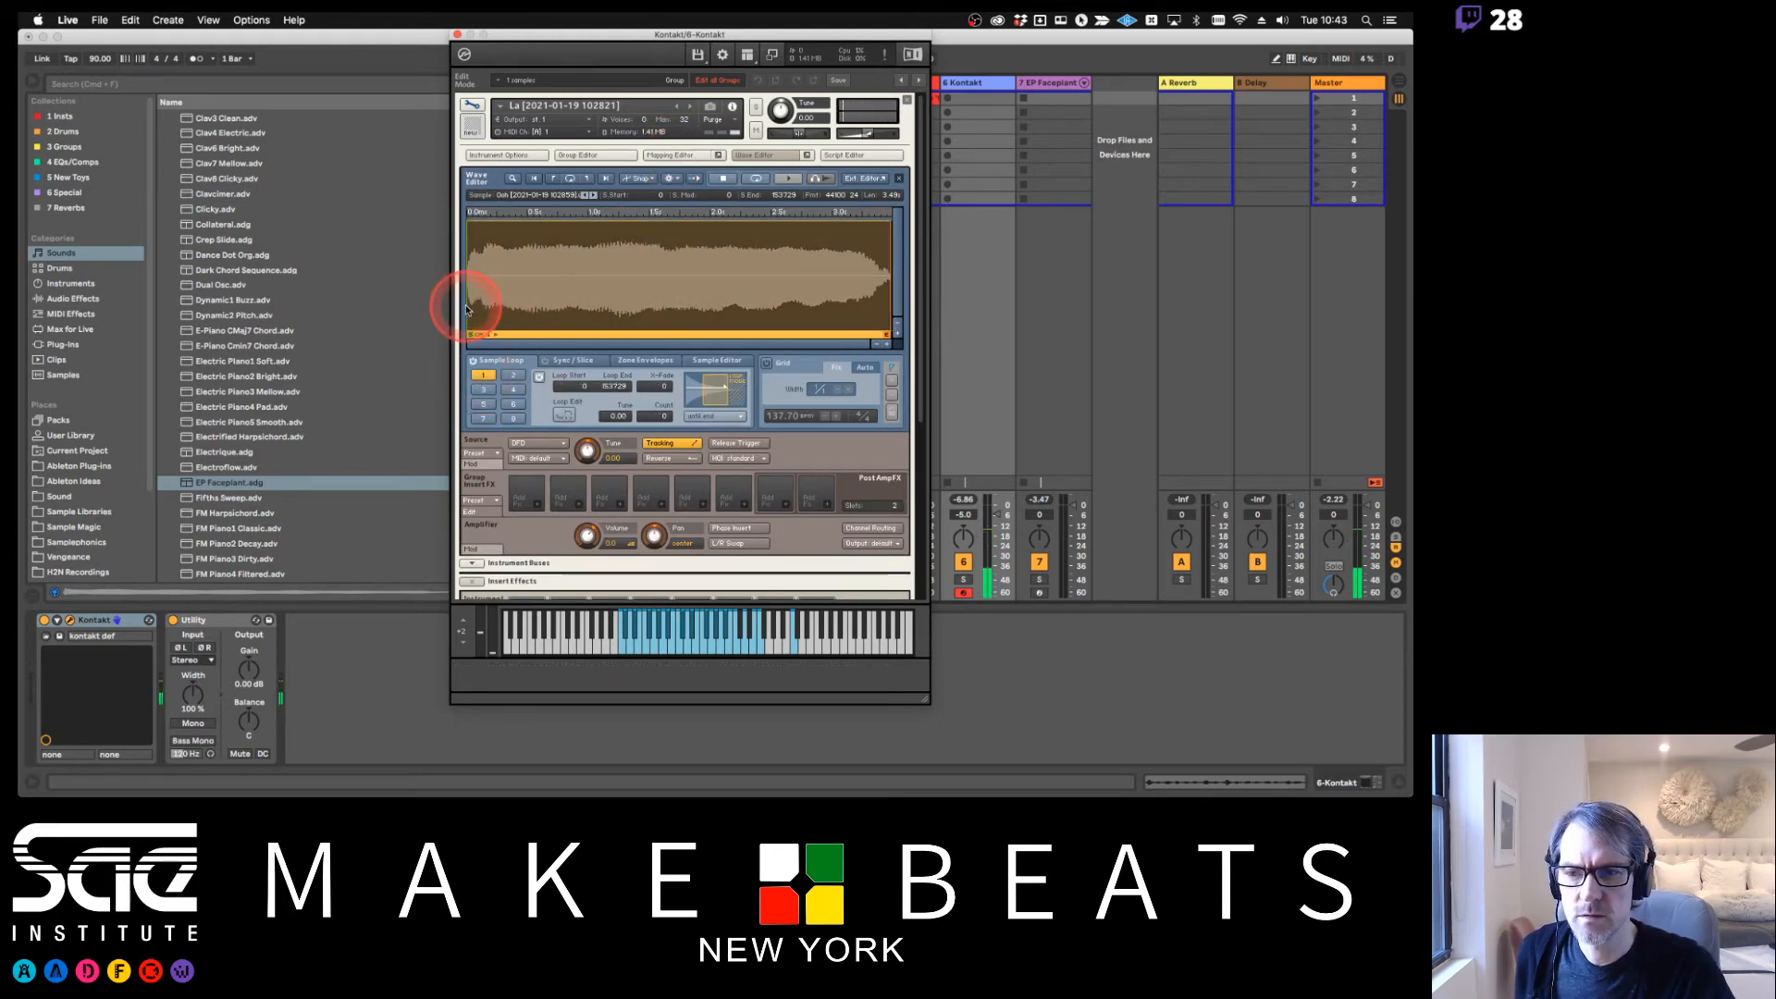
pyautogui.moveTo(464, 302); pyautogui.dragTo(588, 305)
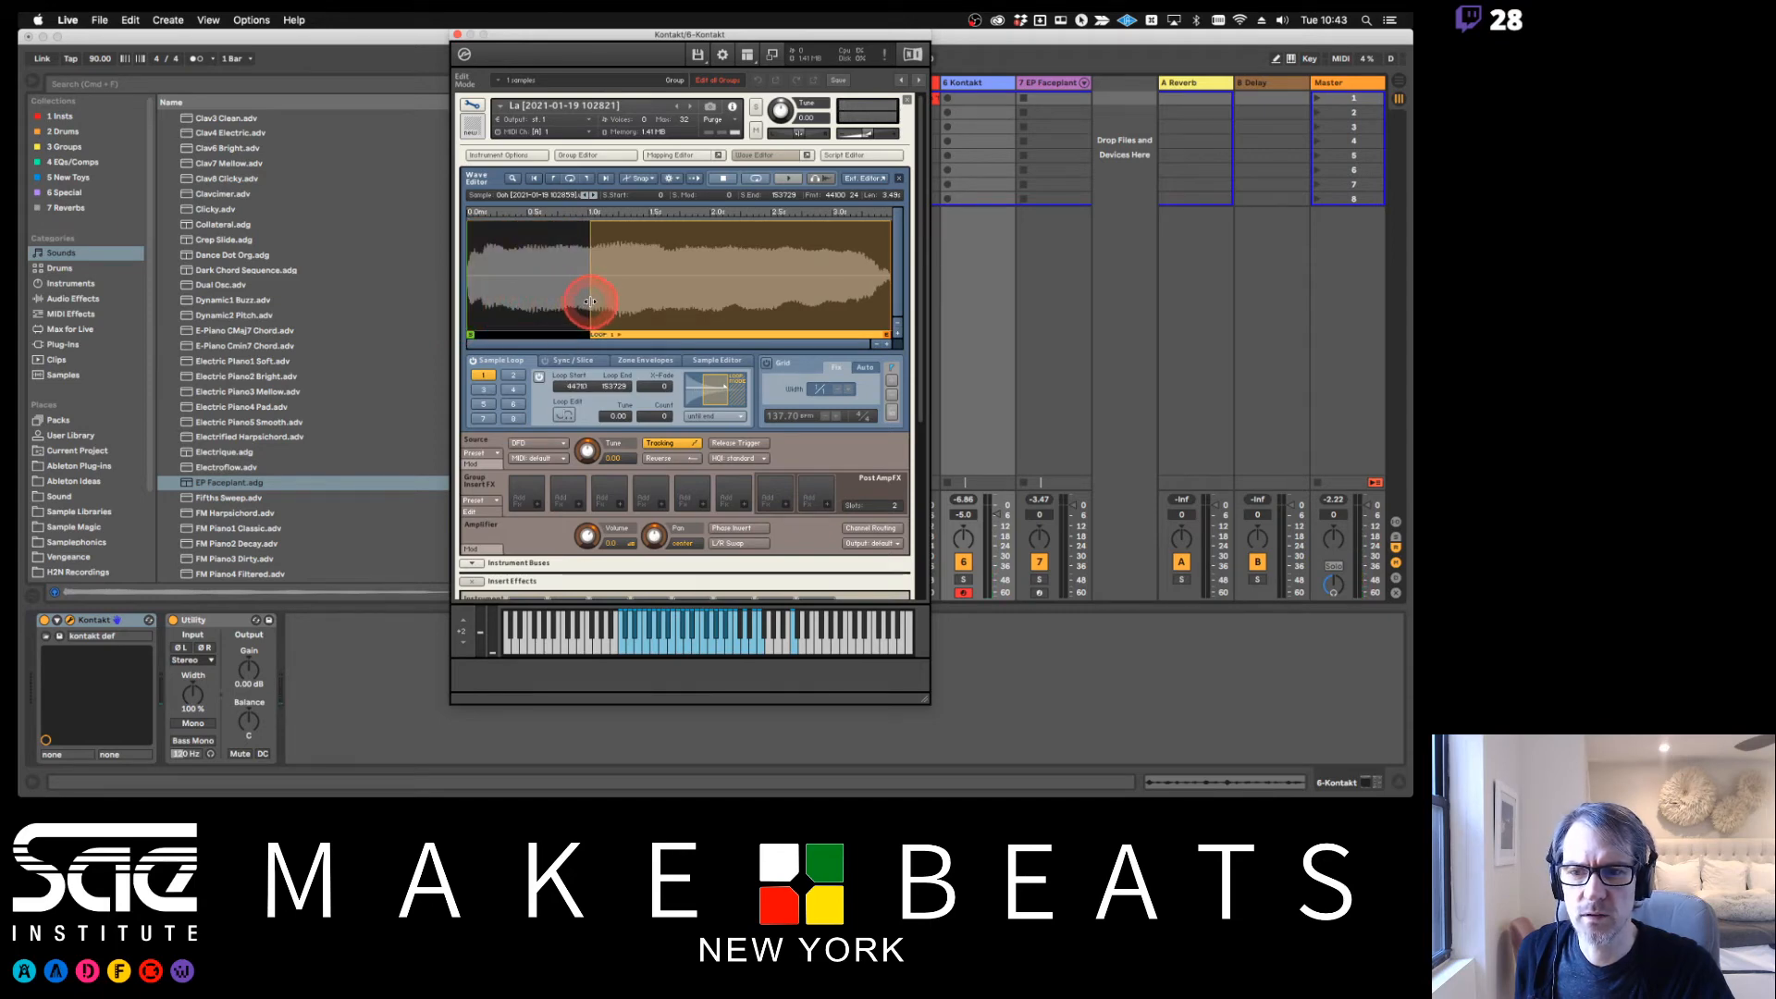
pyautogui.click(747, 301)
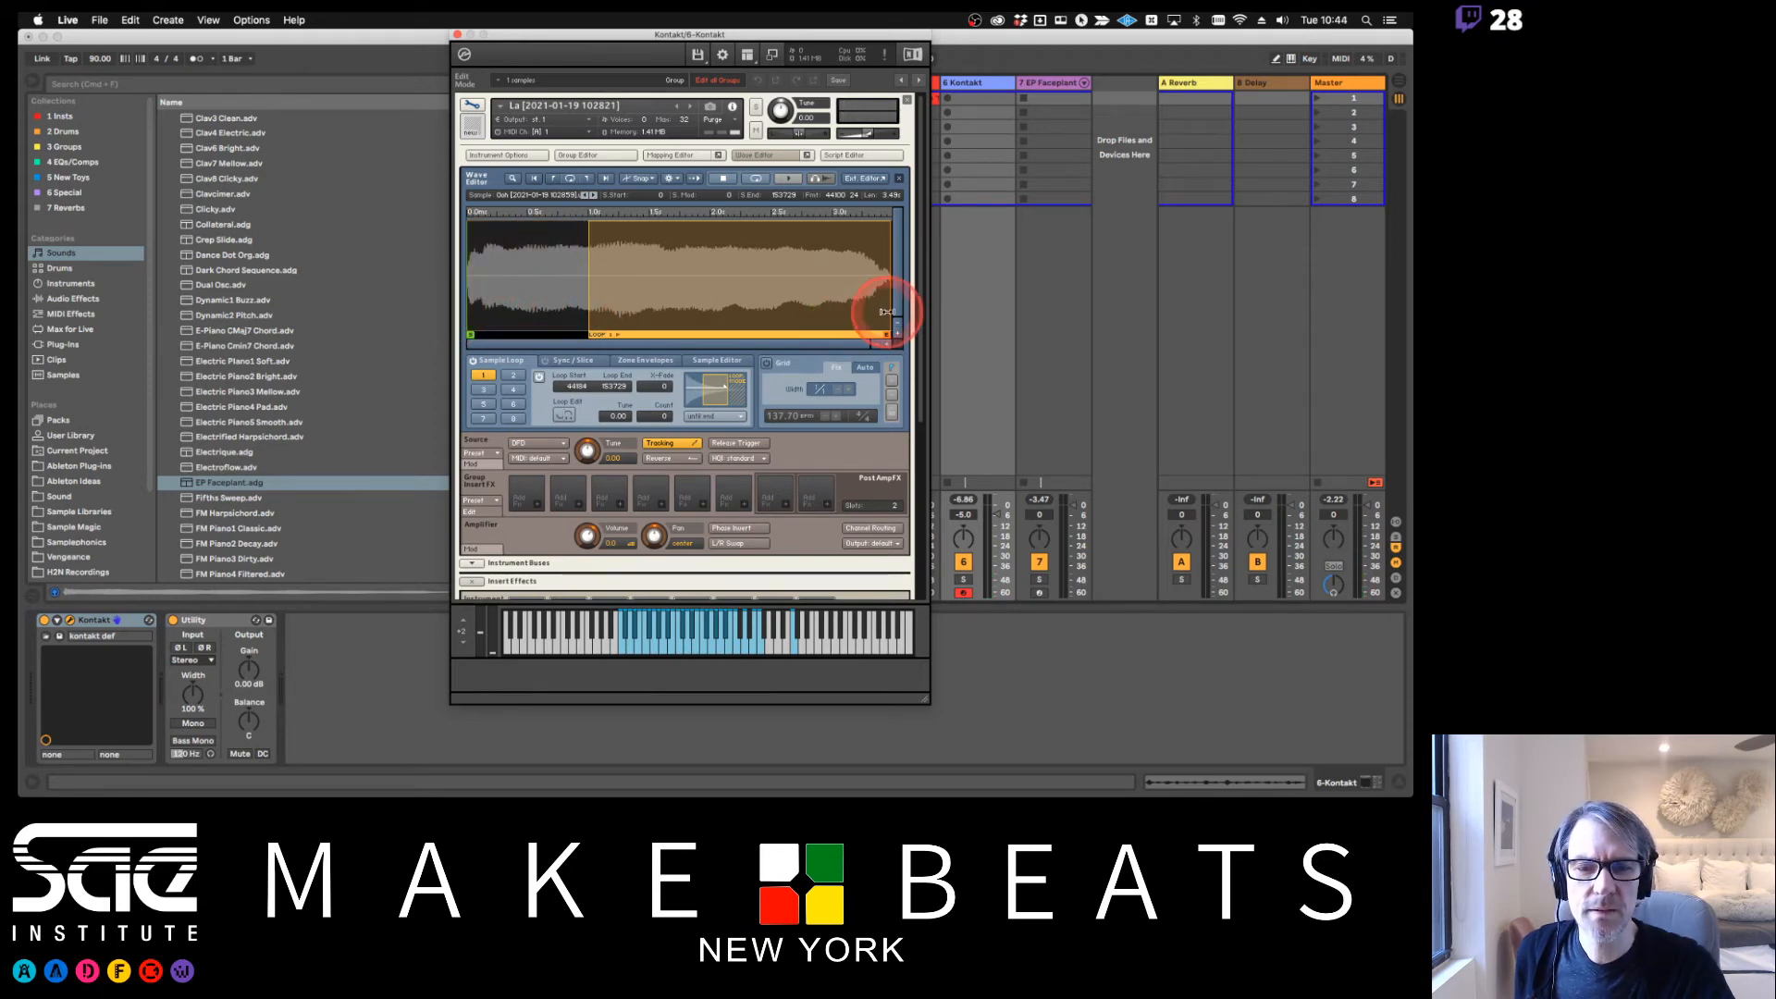
pyautogui.moveTo(888, 319); pyautogui.dragTo(738, 335)
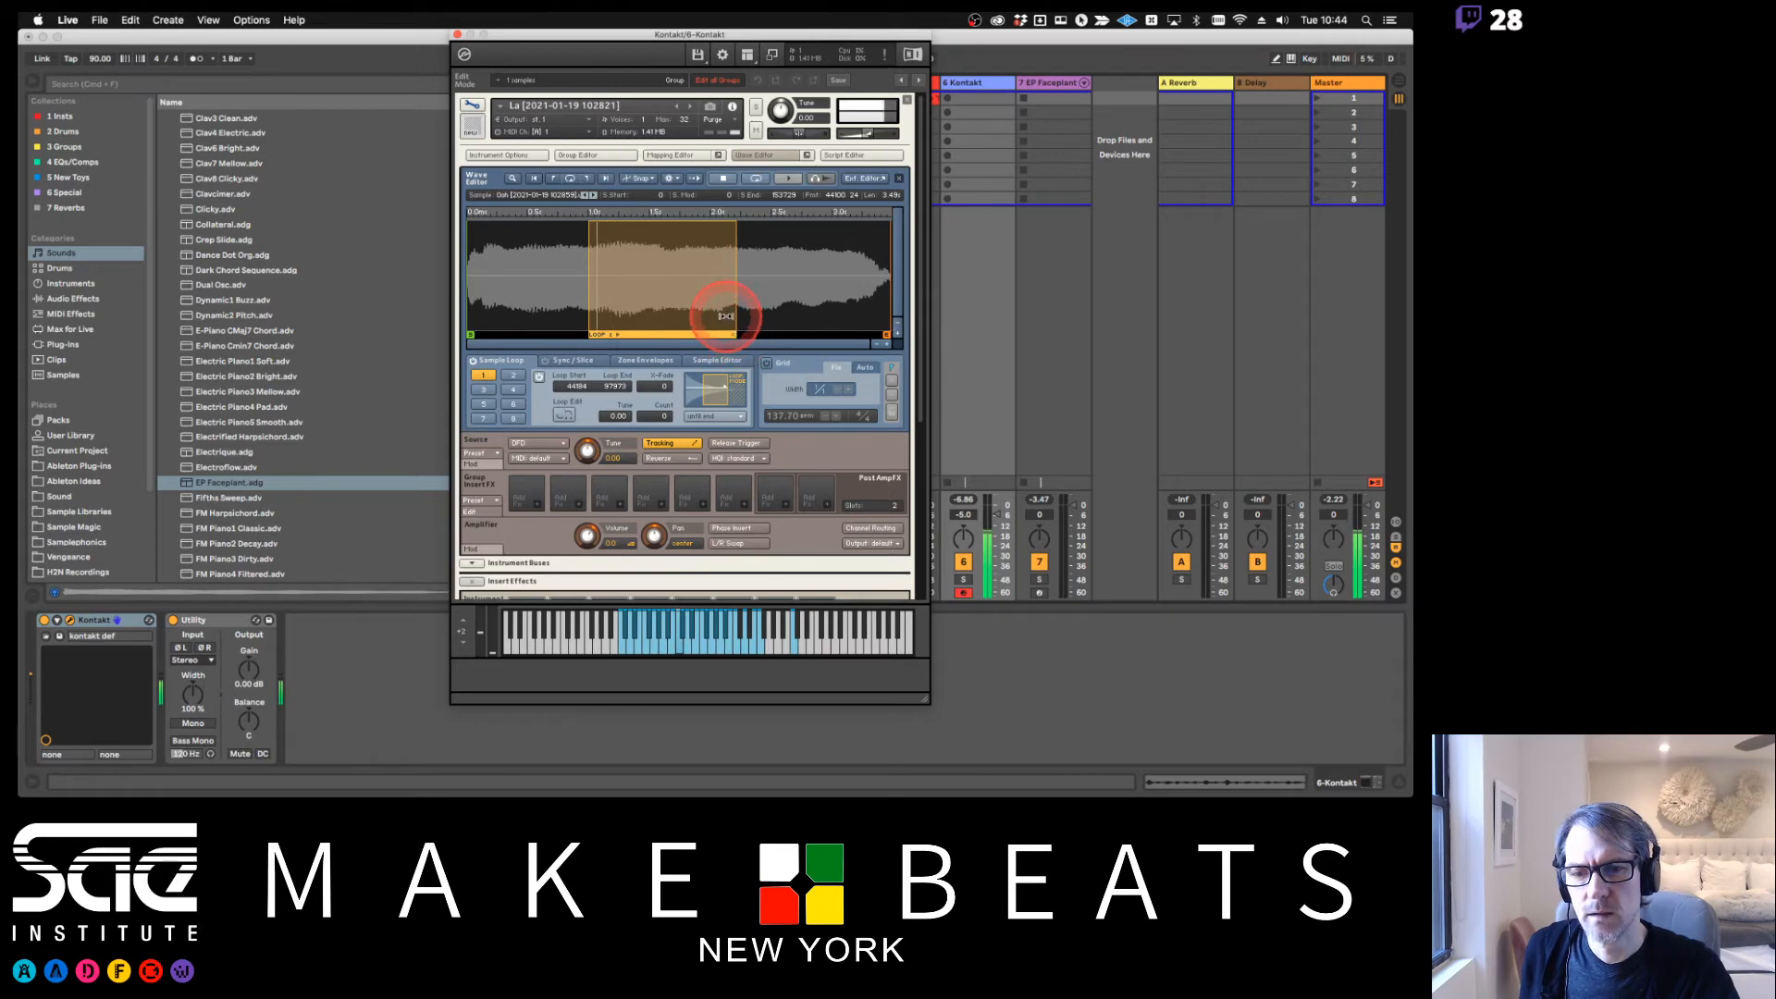
# Align the Ooh loop's join in Loop Edit with a start of about 44179, and set its crossfade to about 290 ms
pyautogui.click(563, 415)
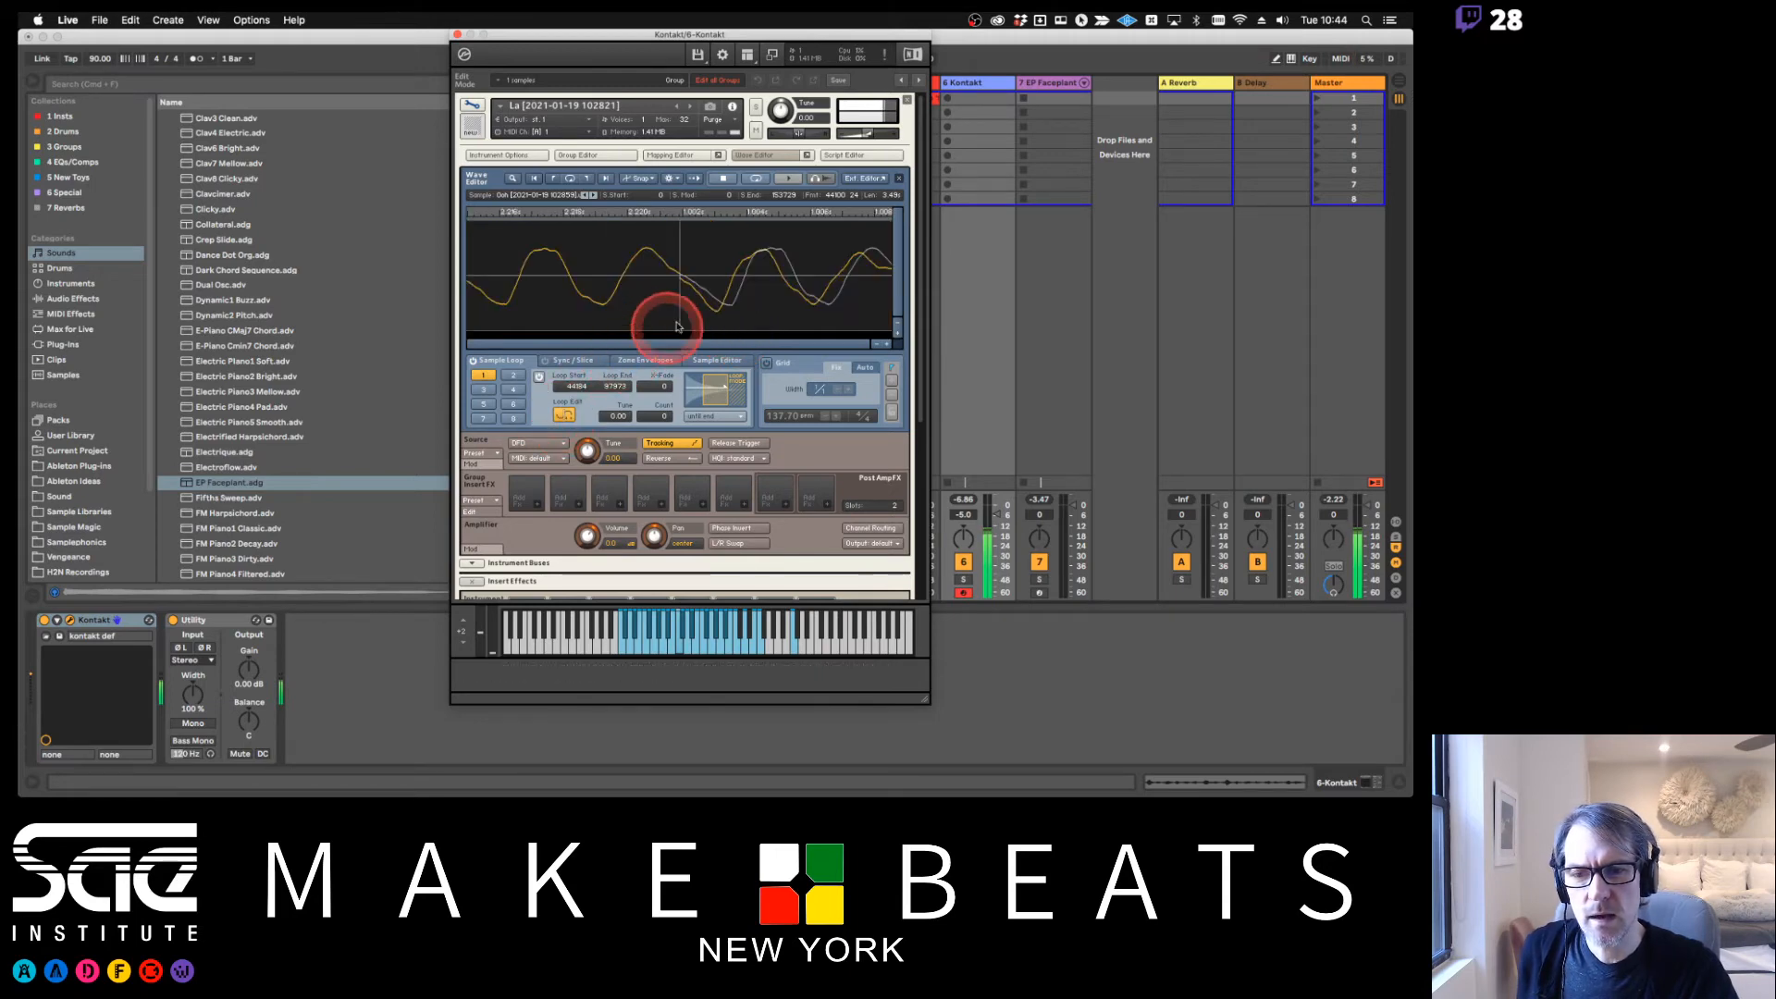
pyautogui.moveTo(768, 292); pyautogui.dragTo(761, 293)
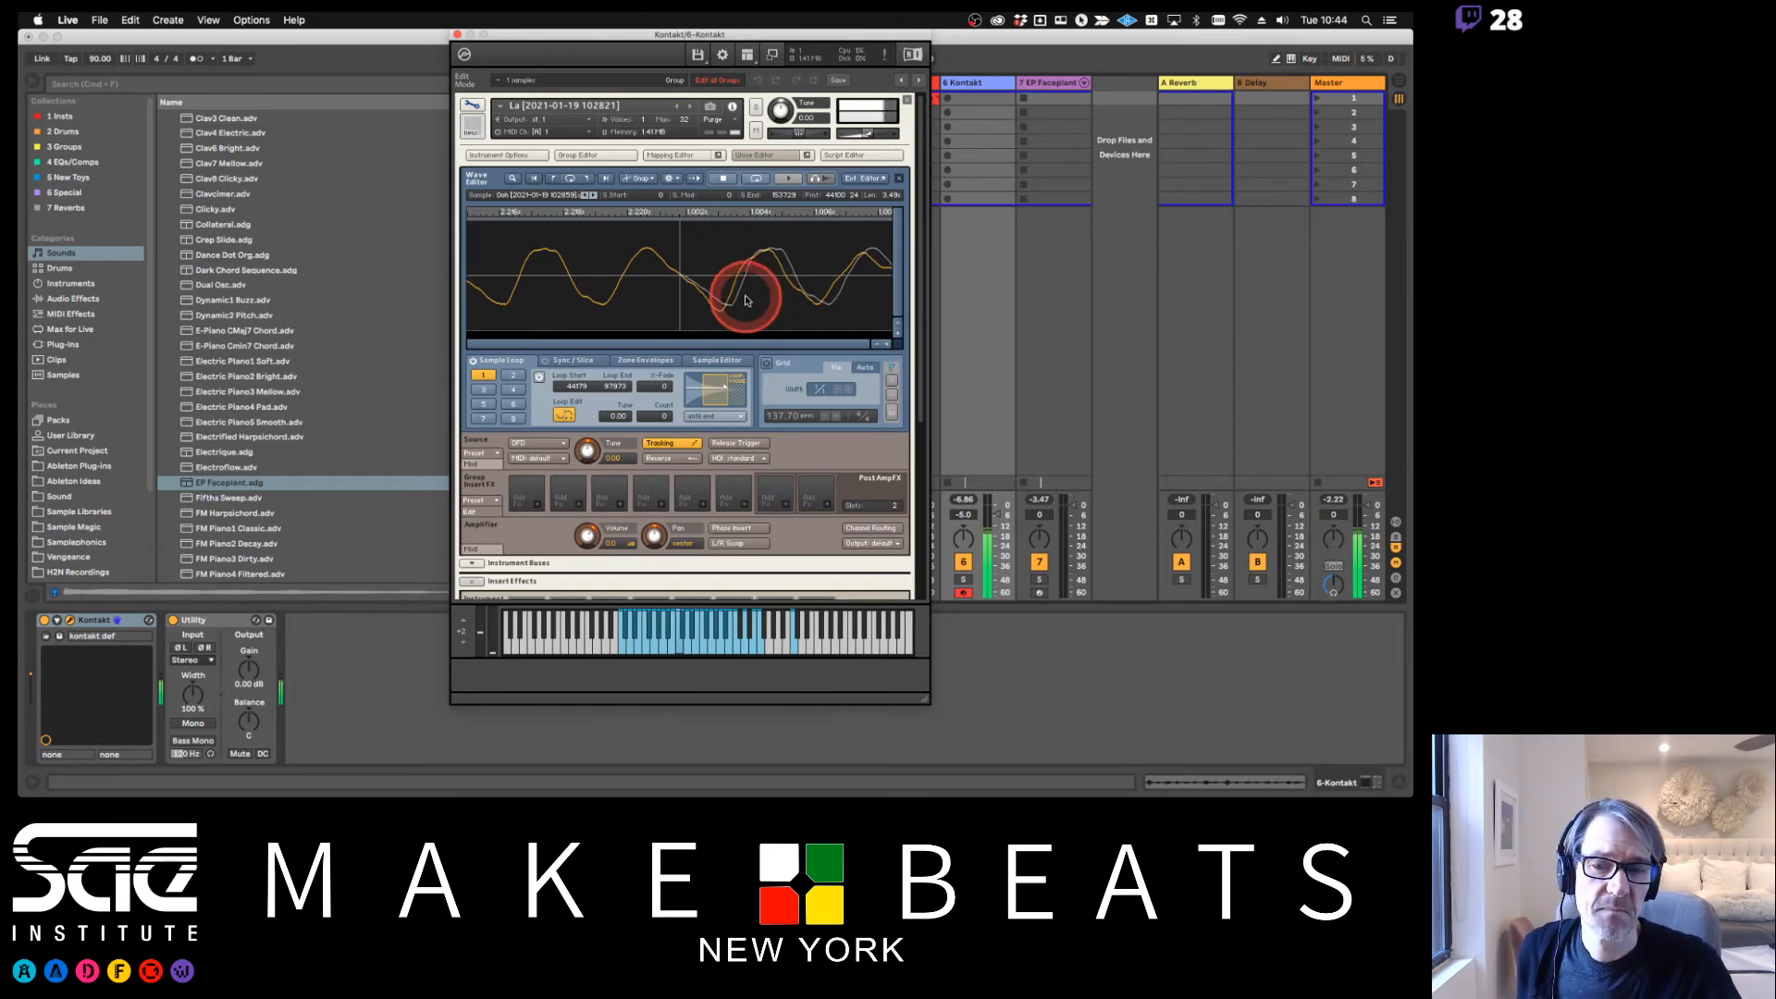
pyautogui.moveTo(664, 388)
pyautogui.mouseDown()
pyautogui.moveTo(685, 393)
pyautogui.moveTo(667, 401)
pyautogui.mouseUp()
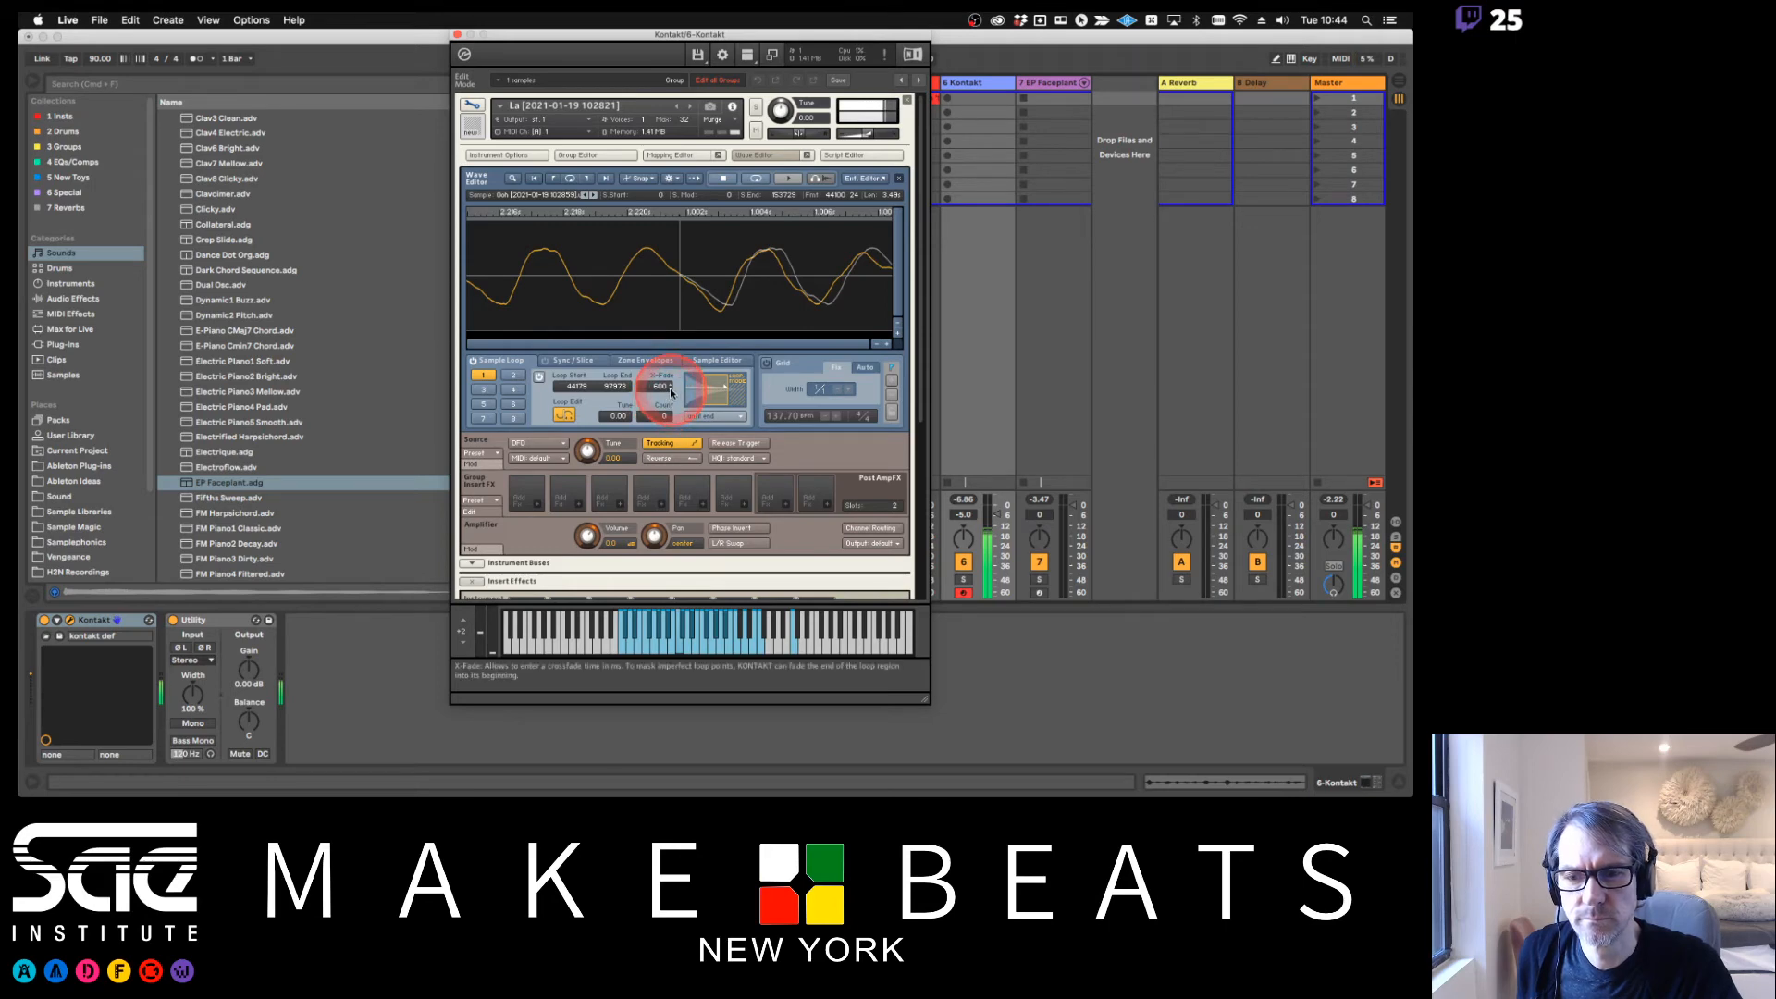
pyautogui.moveTo(671, 392); pyautogui.dragTo(659, 400)
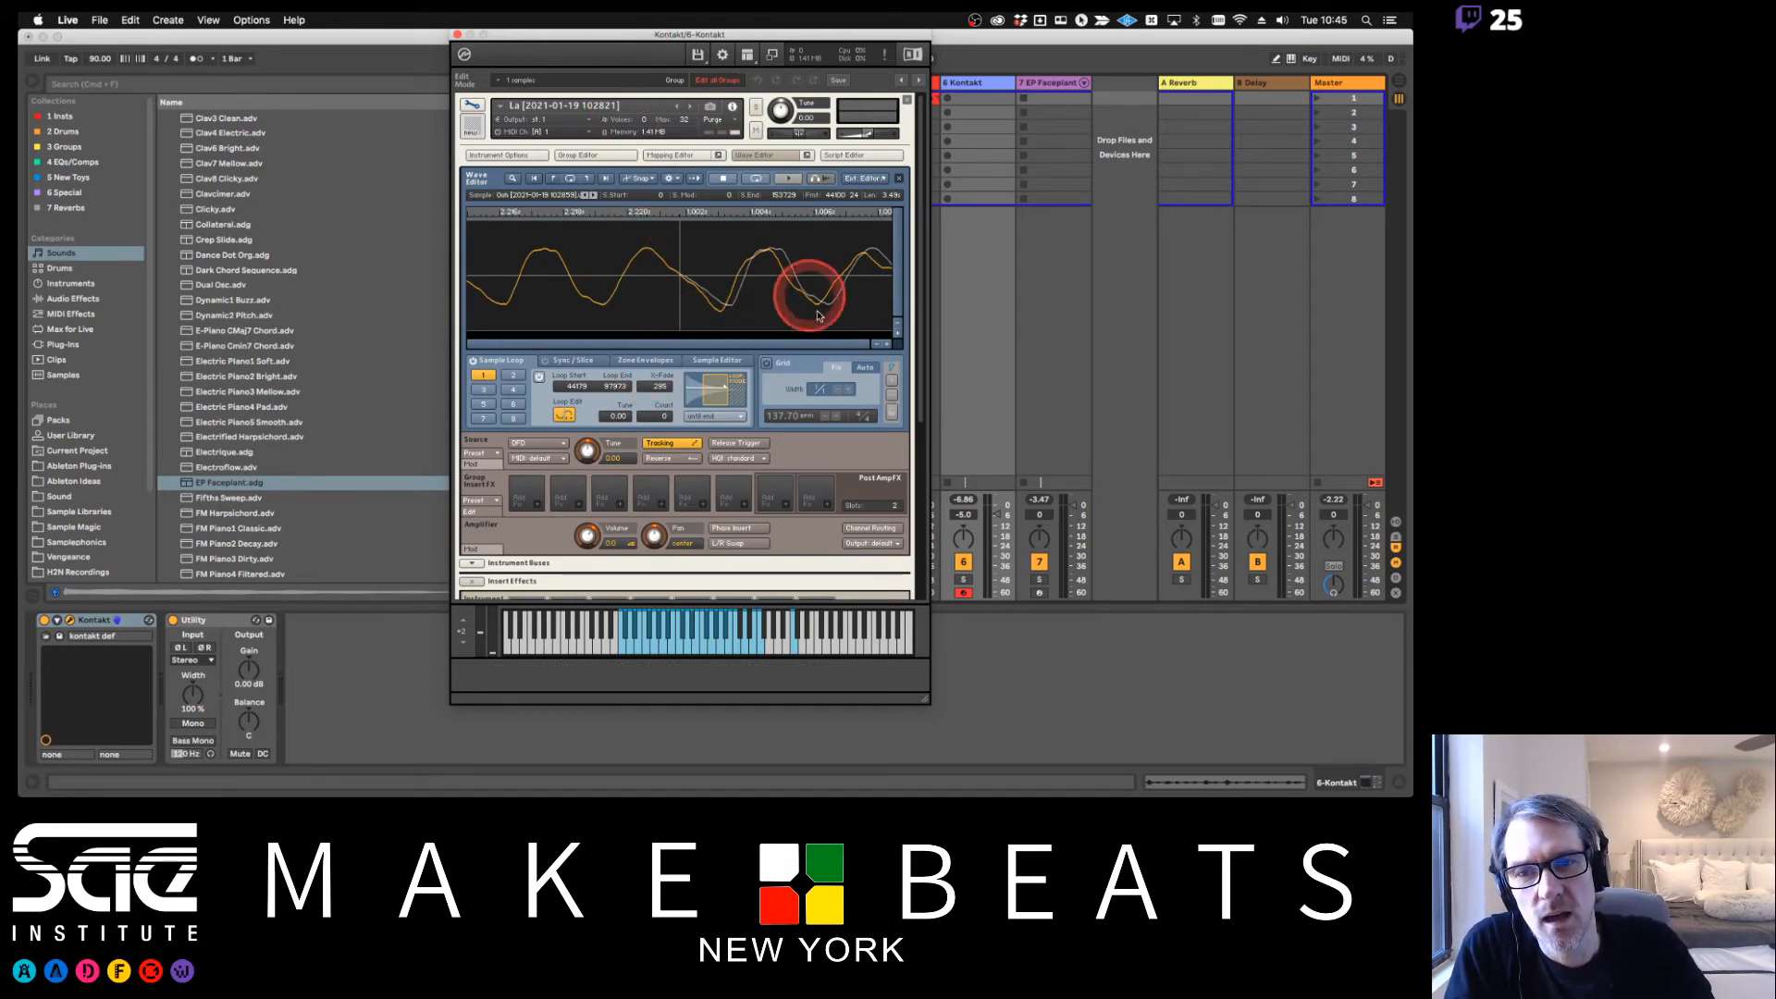
pyautogui.click(562, 415)
pyautogui.click(561, 415)
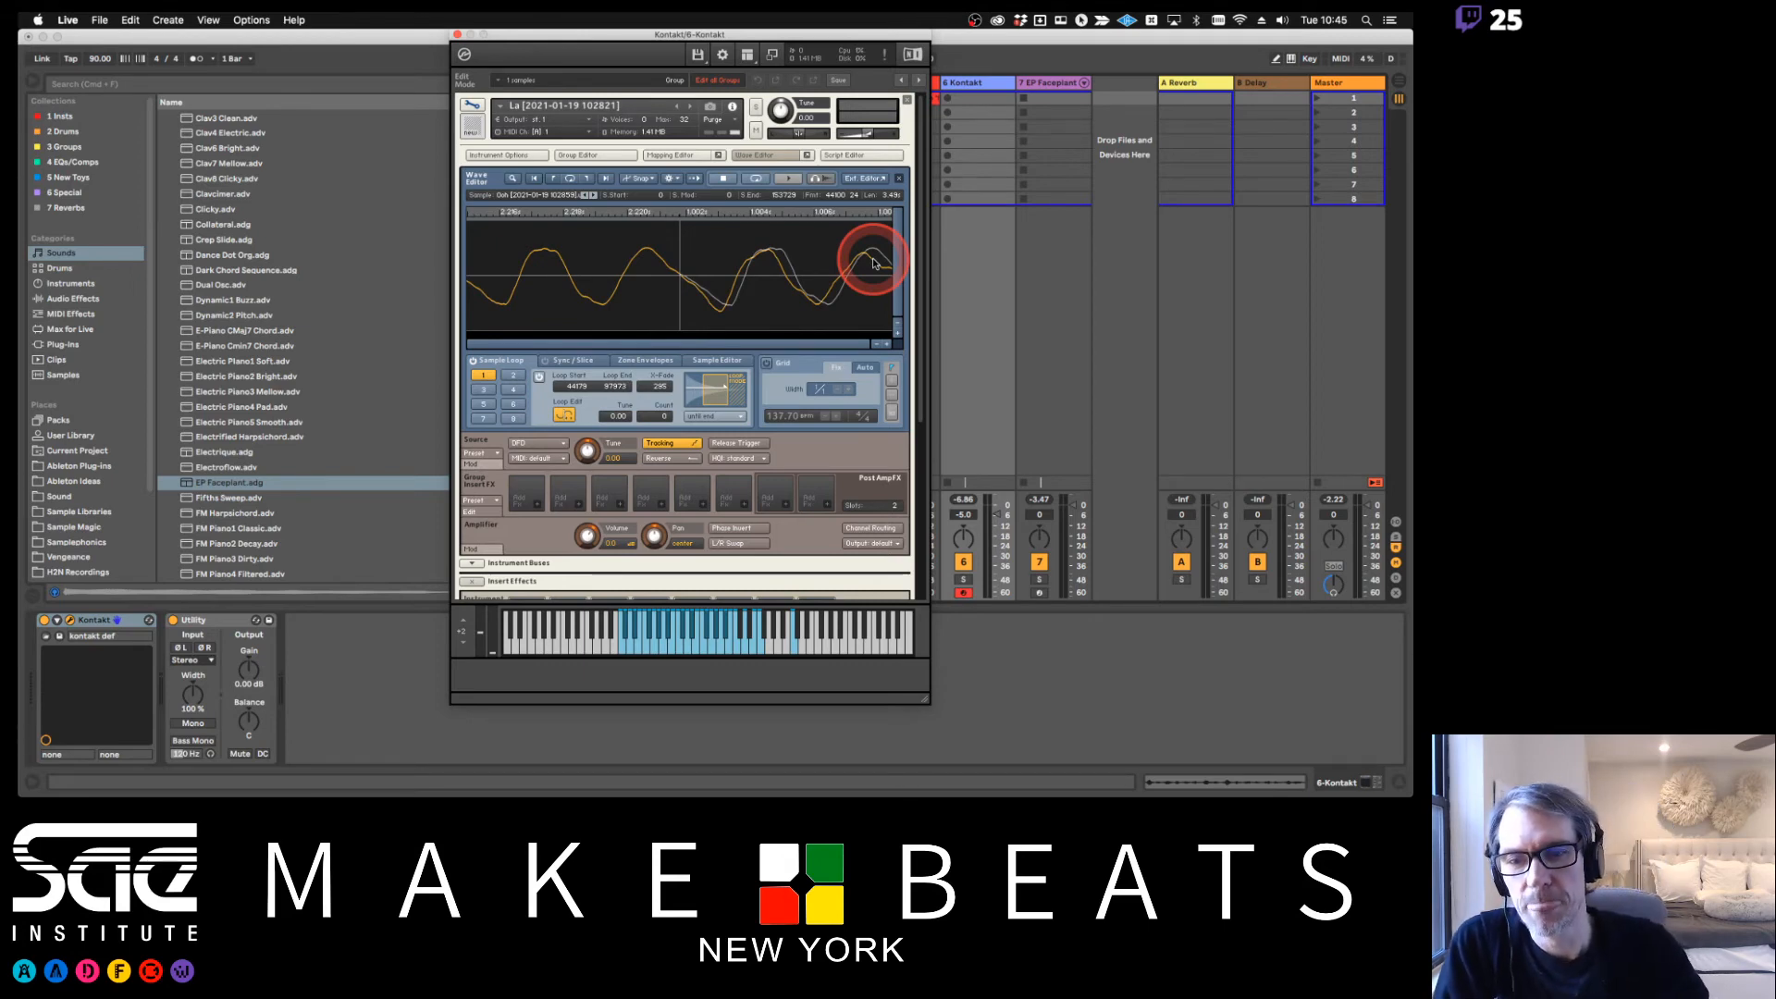
pyautogui.click(754, 156)
pyautogui.click(754, 156)
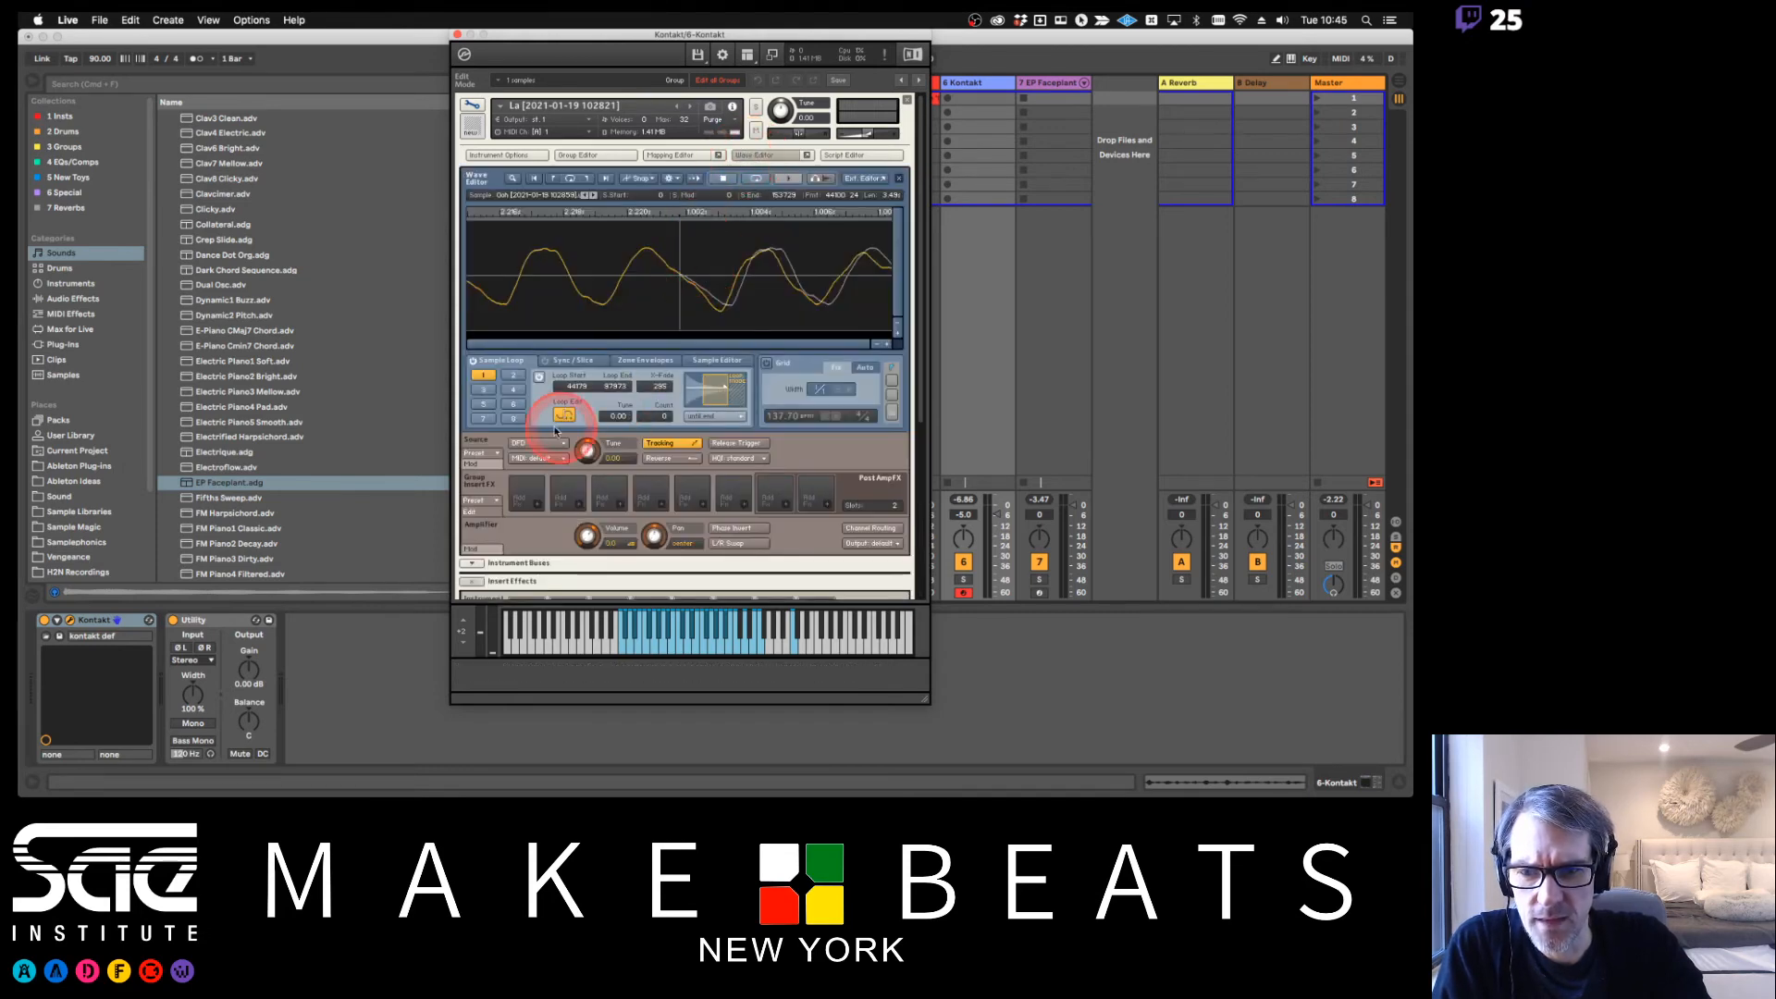
# Leave Loop Edit on the Ooh sample and close the Wave Editor after checking the Kontakt notes in Preview
pyautogui.click(559, 426)
pyautogui.click(680, 266)
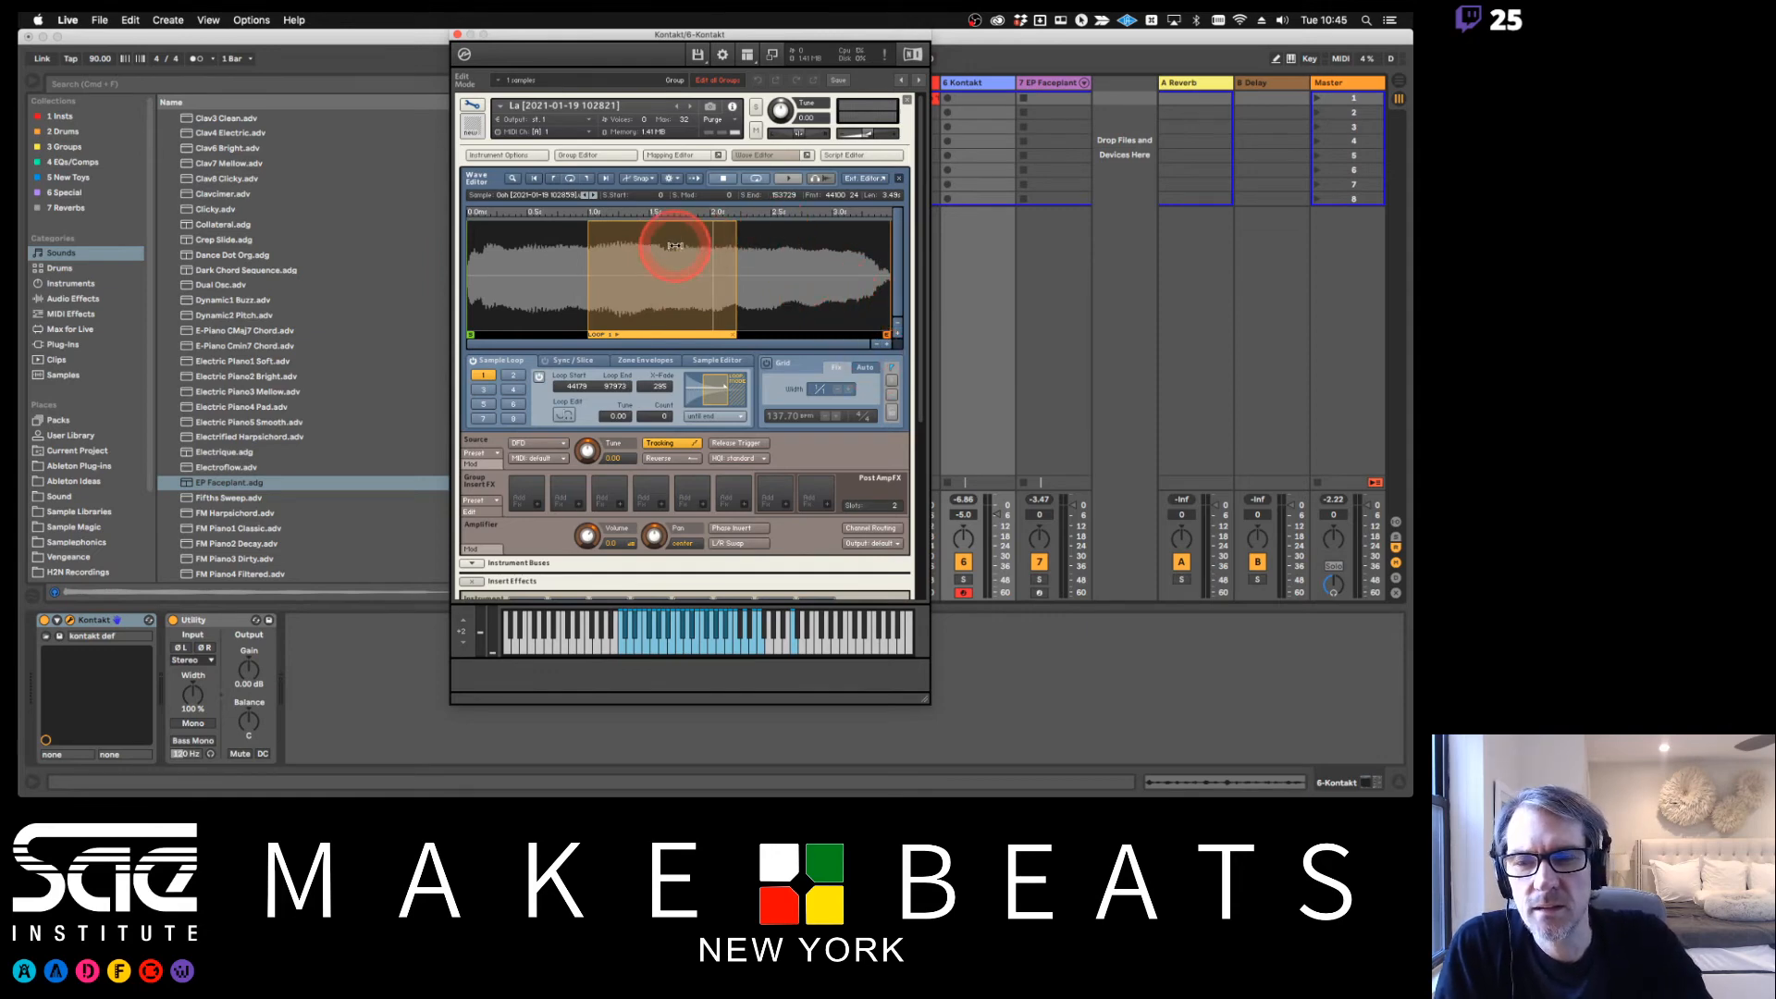
pyautogui.press('super+Tab')
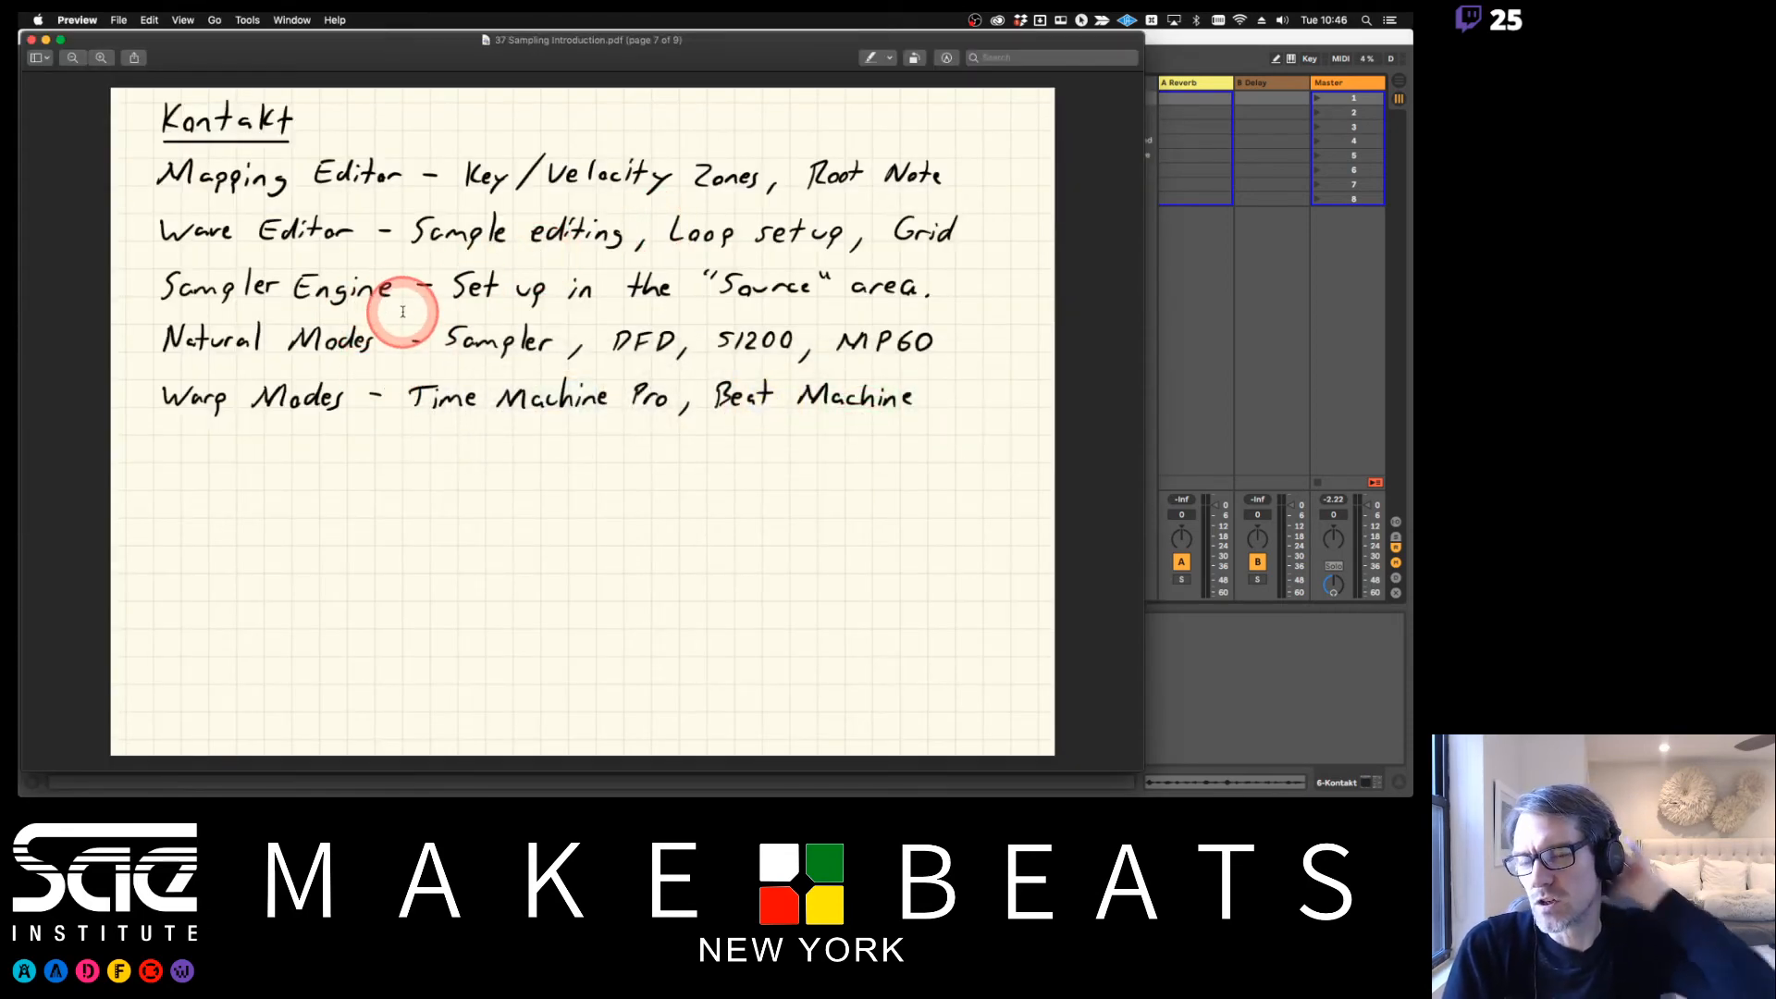
pyautogui.press('super+Tab')
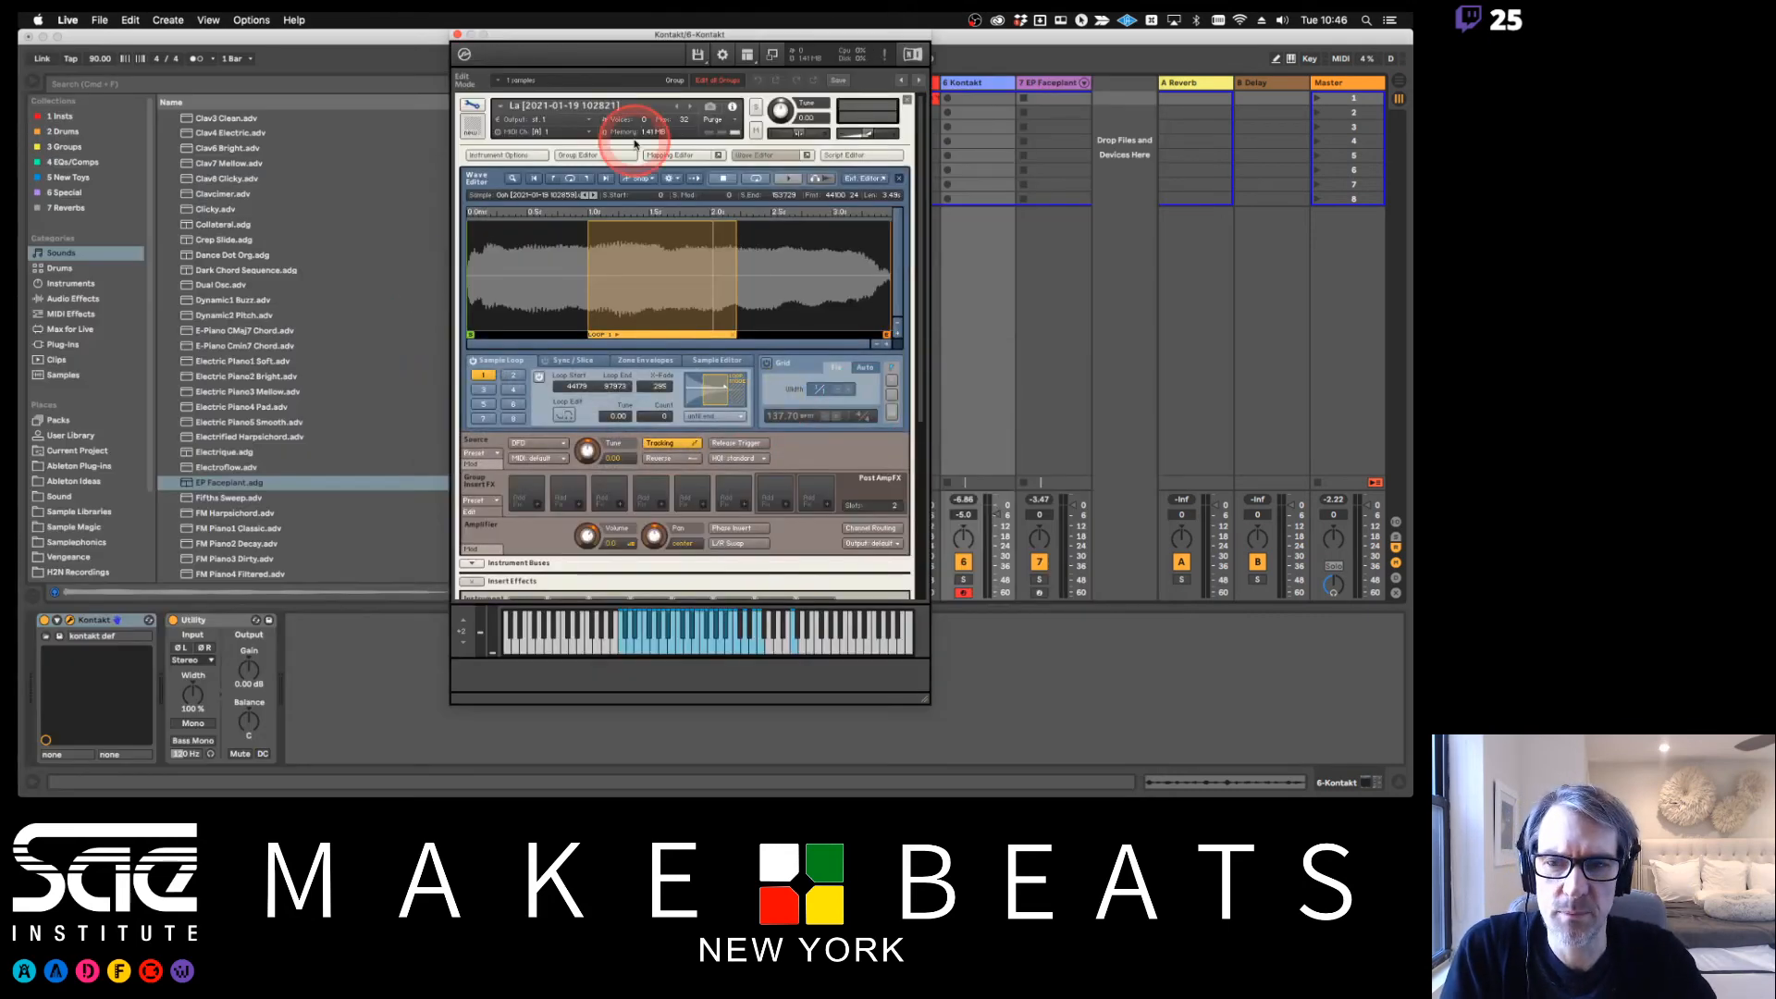
pyautogui.click(754, 154)
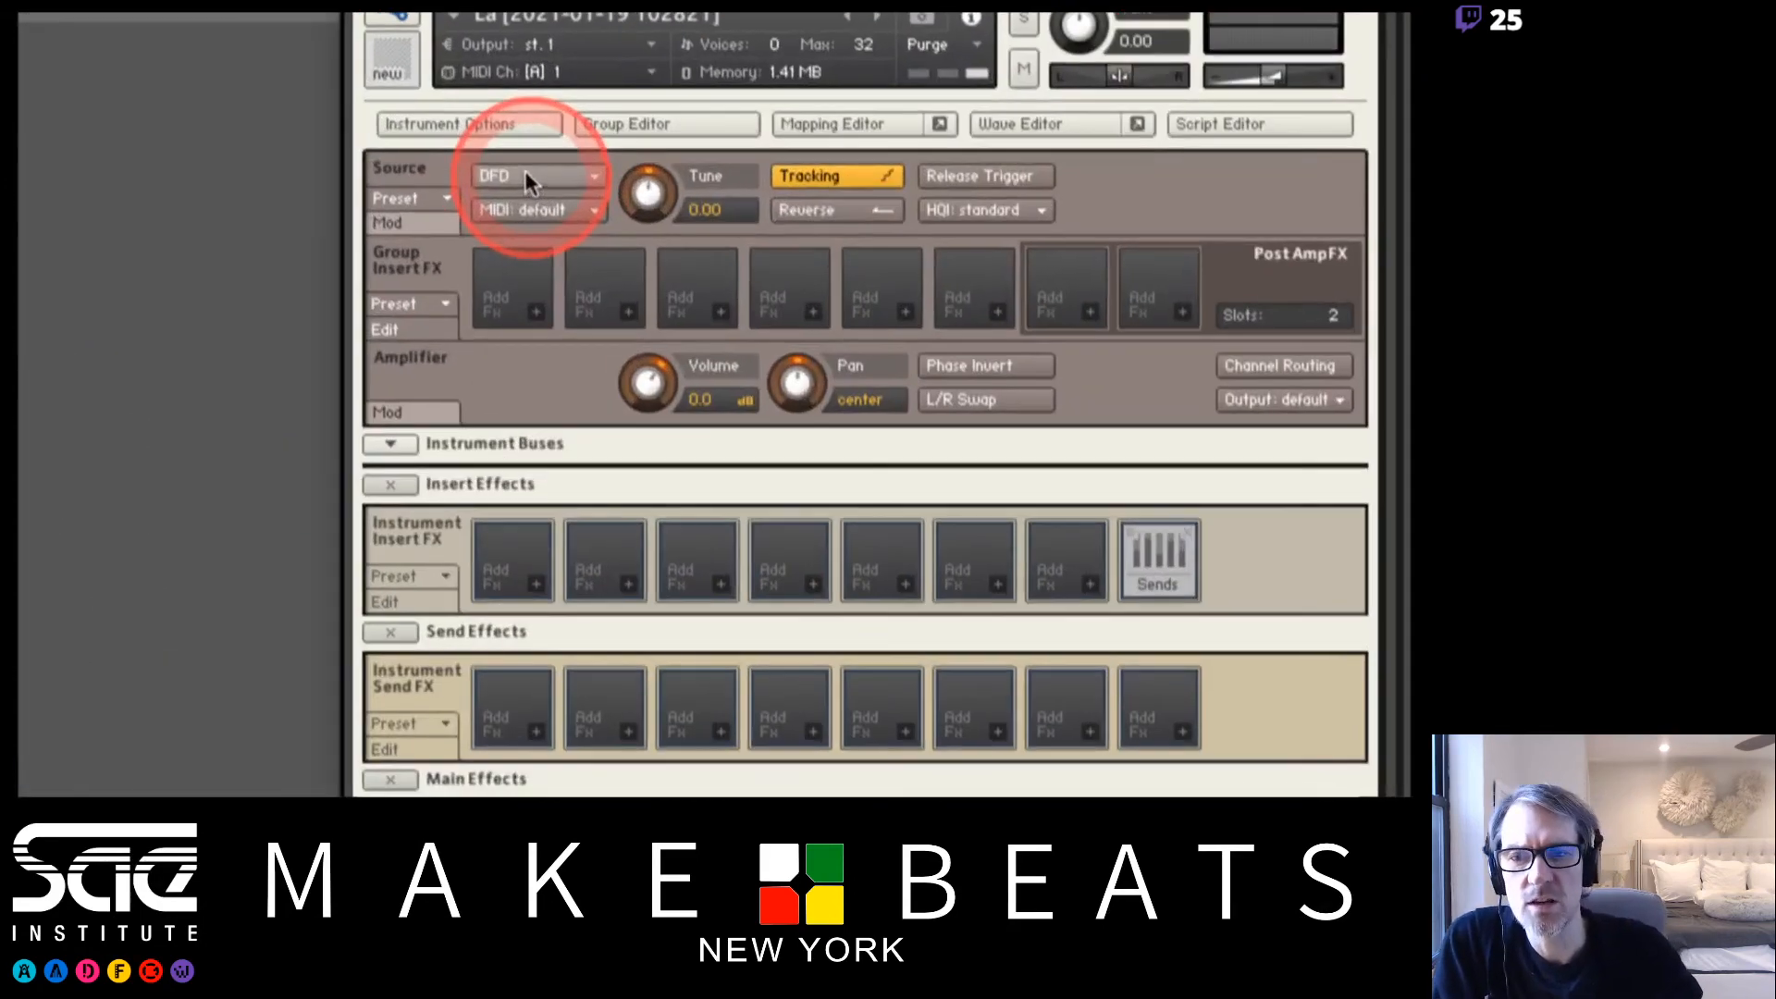
# Try the wavetable, sampler and time machine pro engines in the instrument's Source section
pyautogui.click(536, 179)
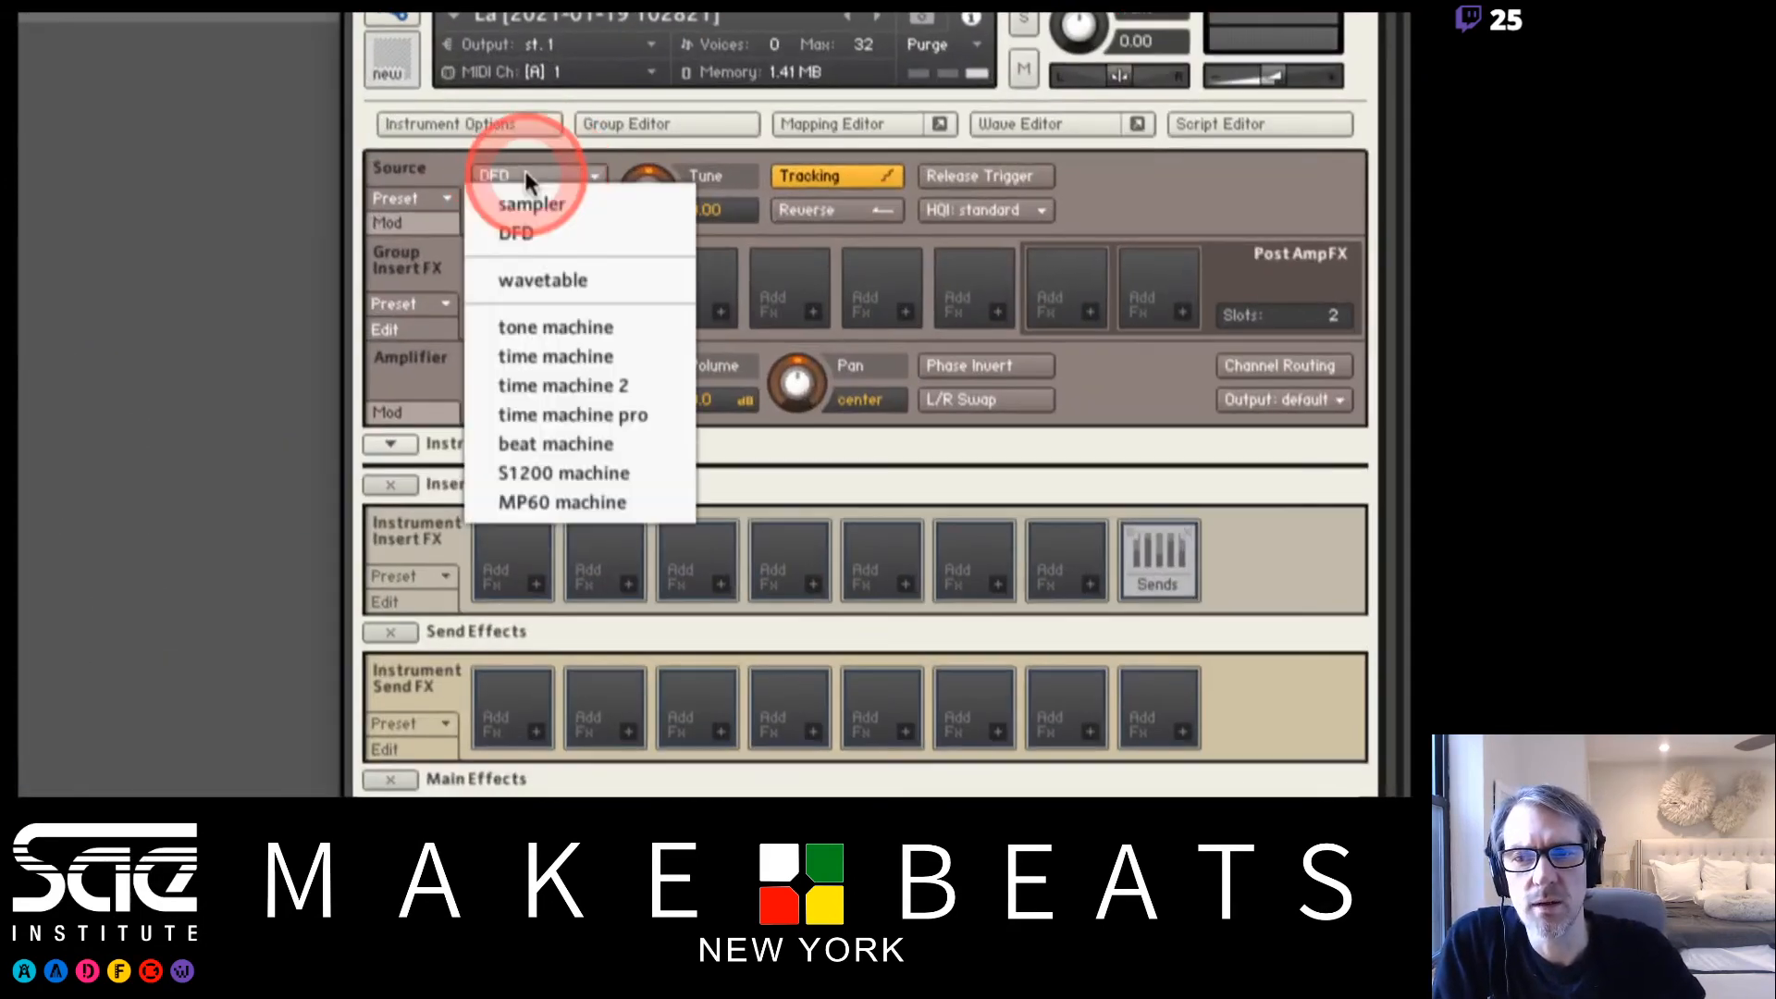
pyautogui.click(564, 281)
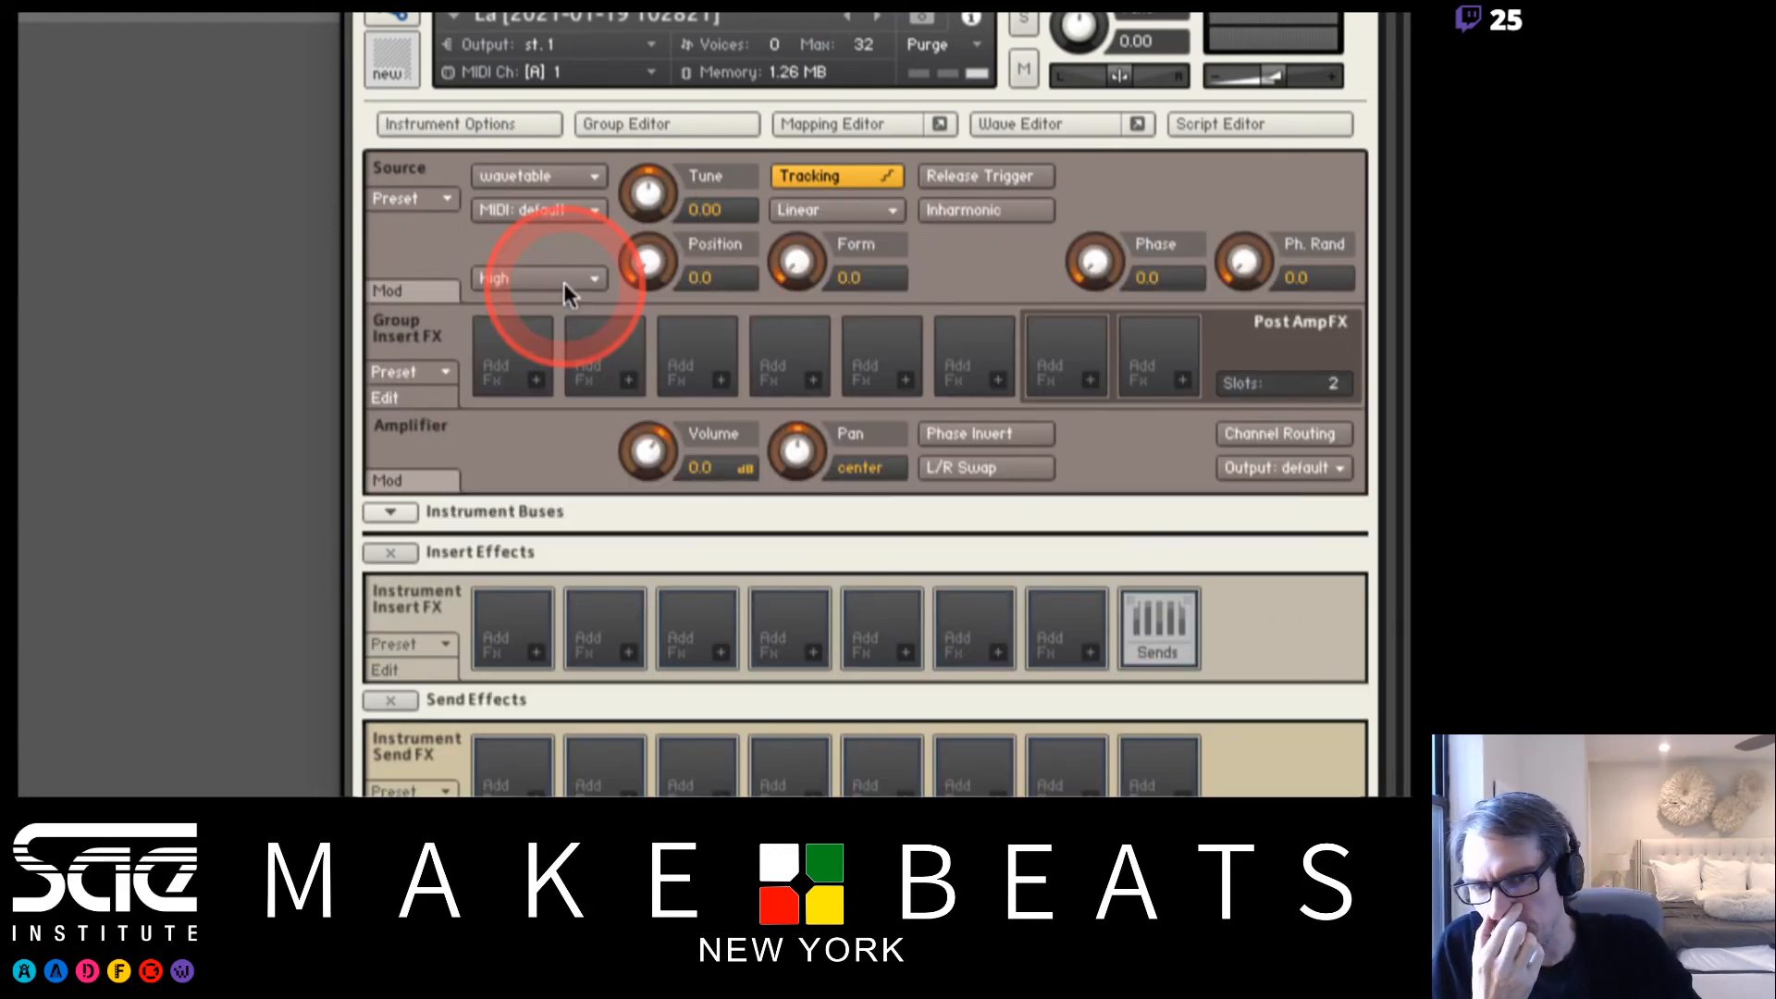
pyautogui.click(568, 176)
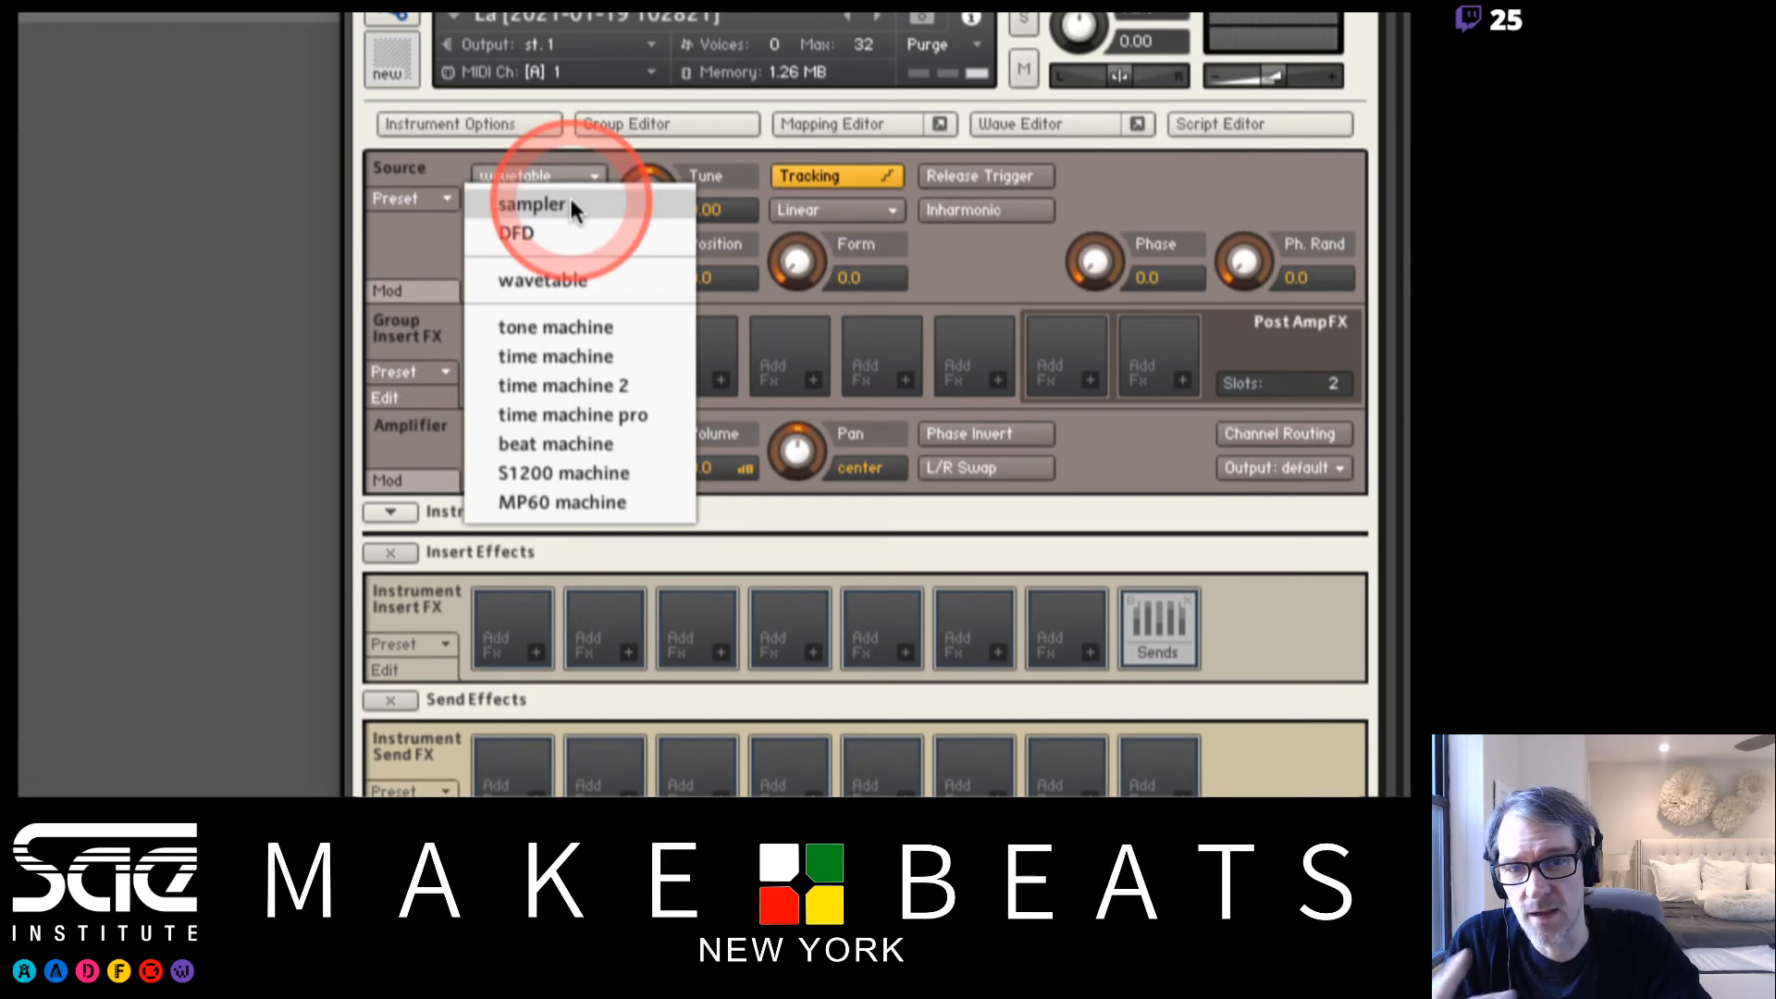
pyautogui.click(571, 201)
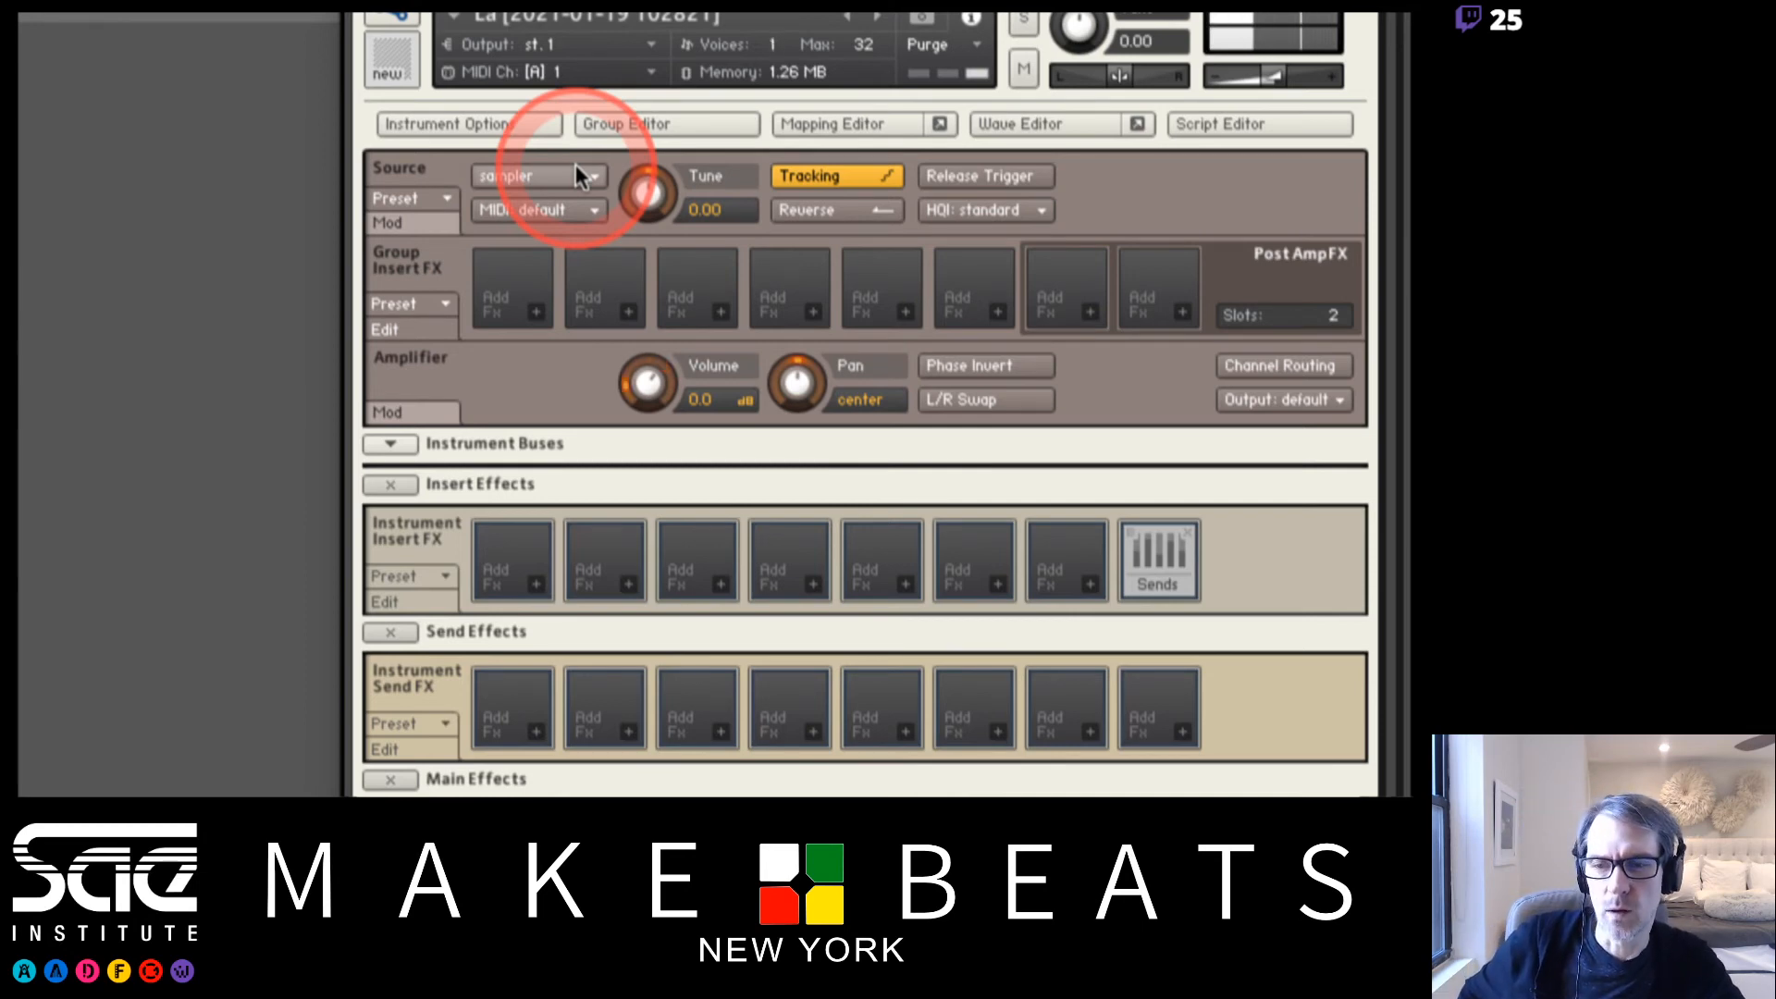
pyautogui.click(580, 174)
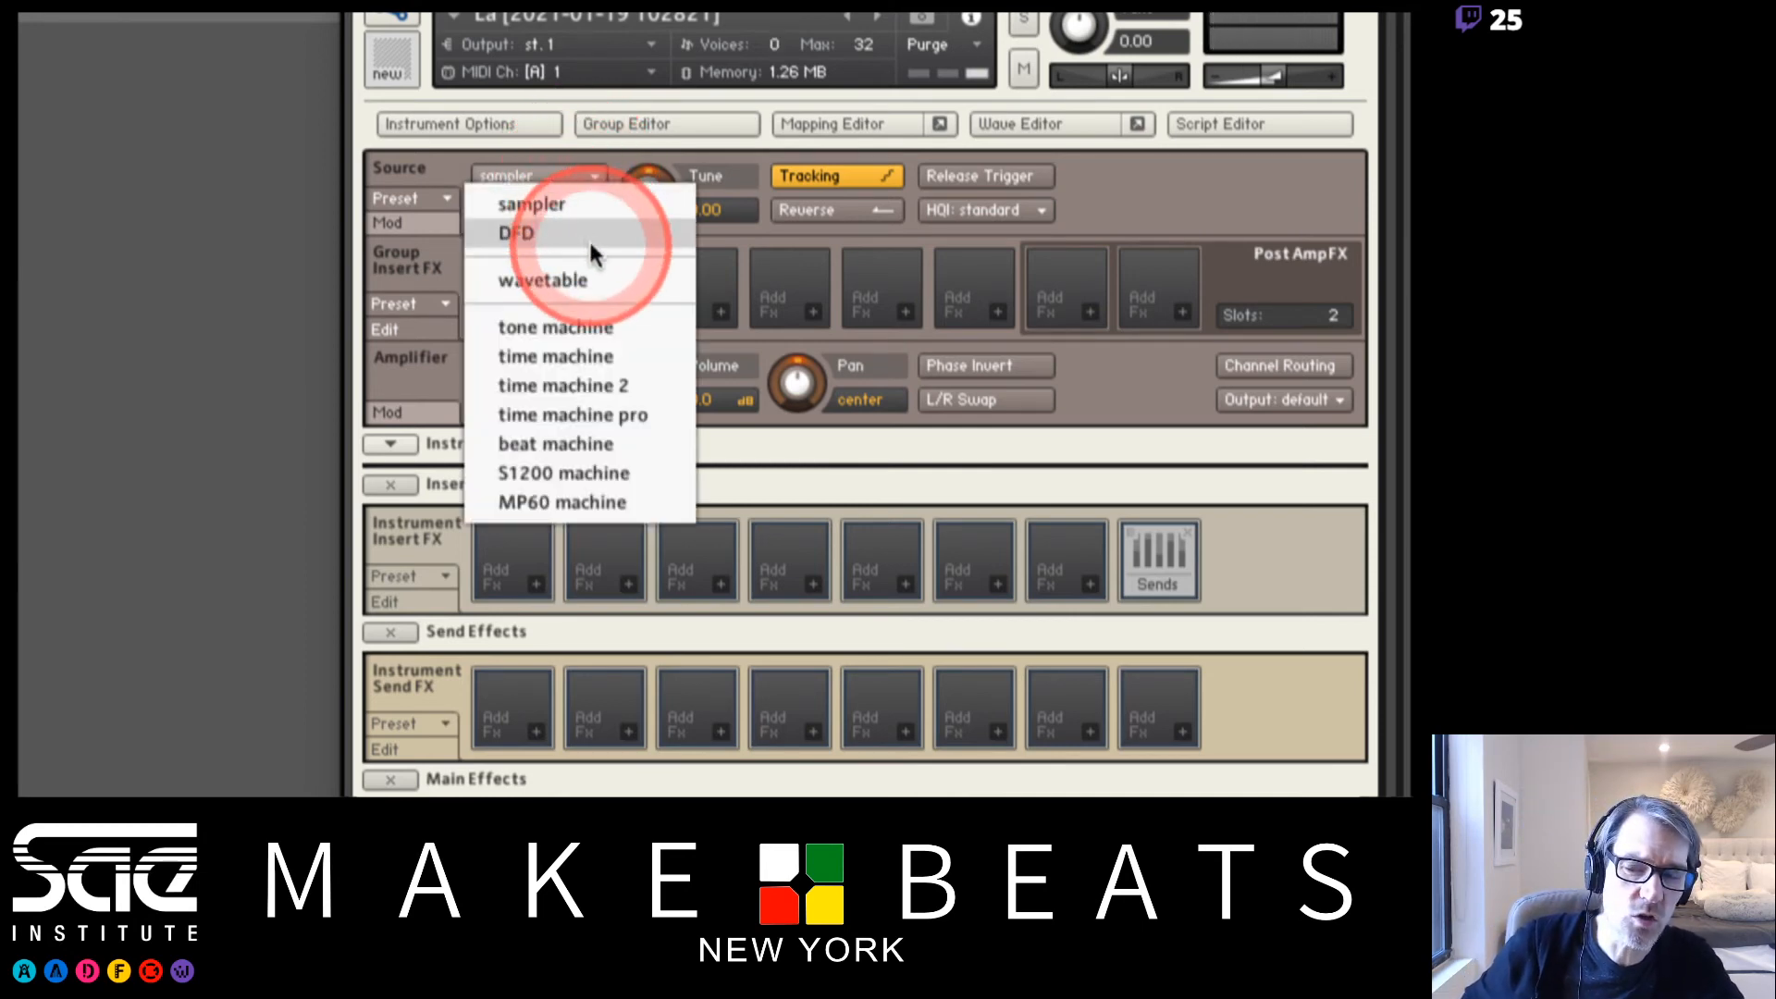
pyautogui.click(568, 415)
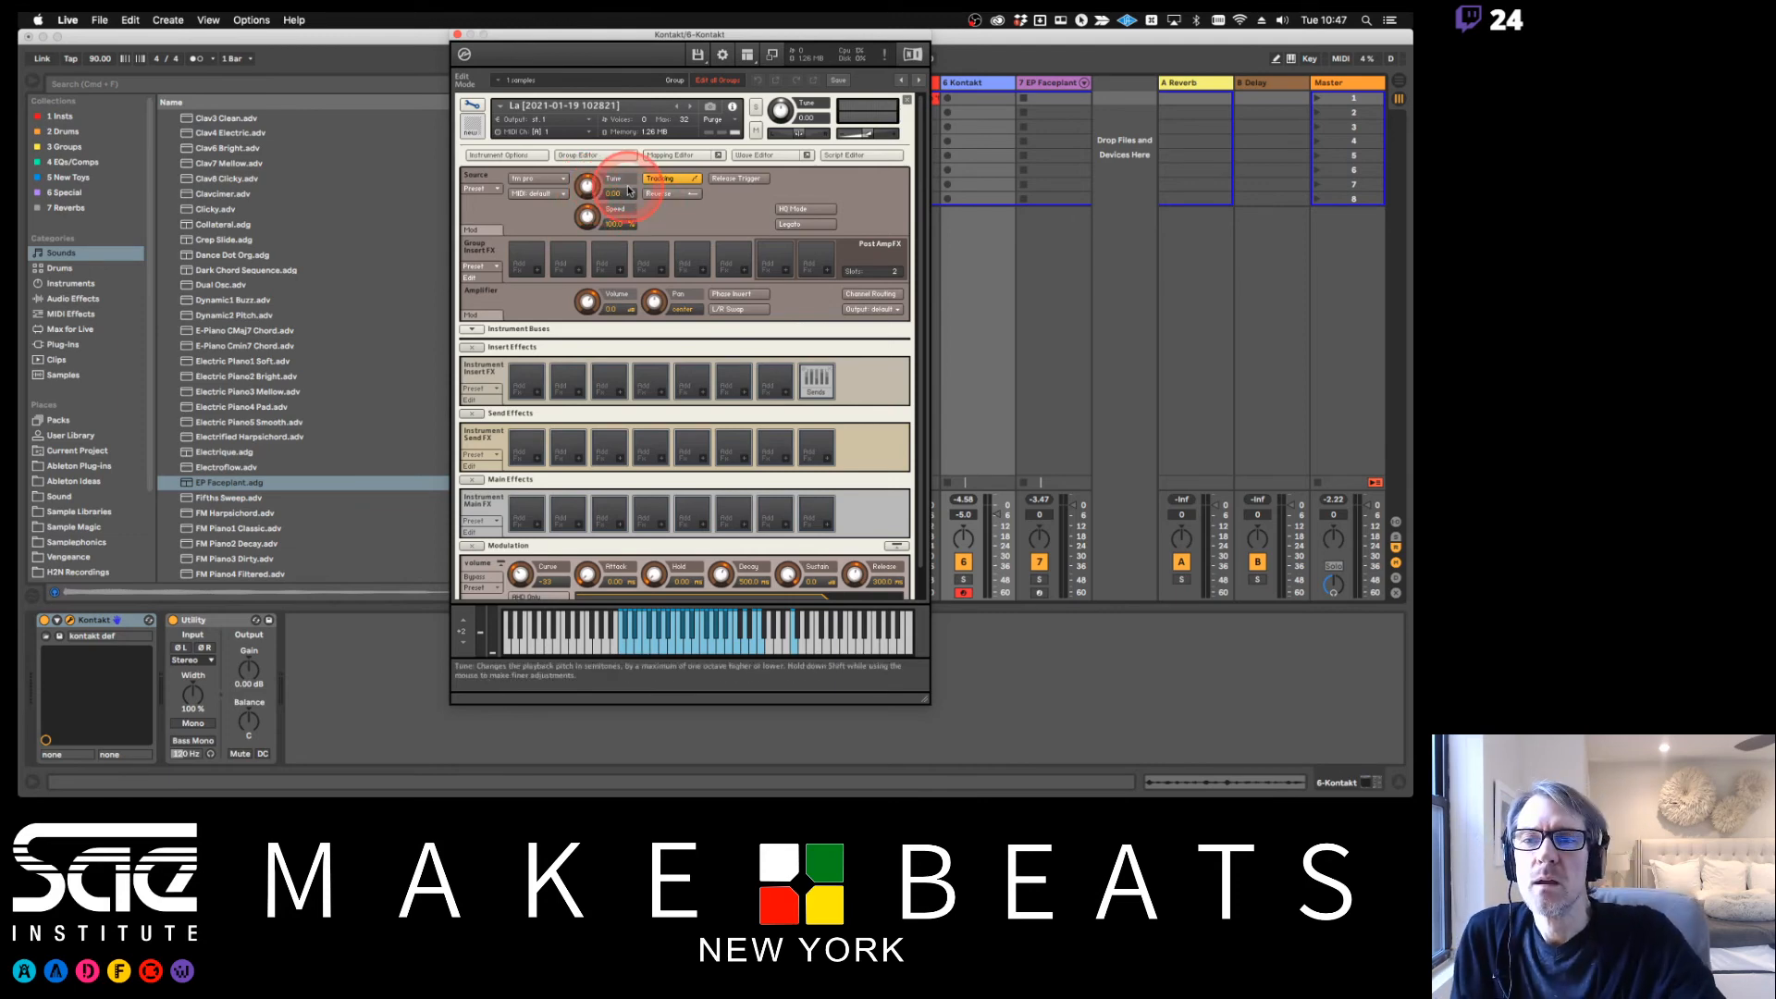
# Switch to Preview to read the Sampler Engine and DFD notes pages, and return to Live
pyautogui.press('super+Tab')
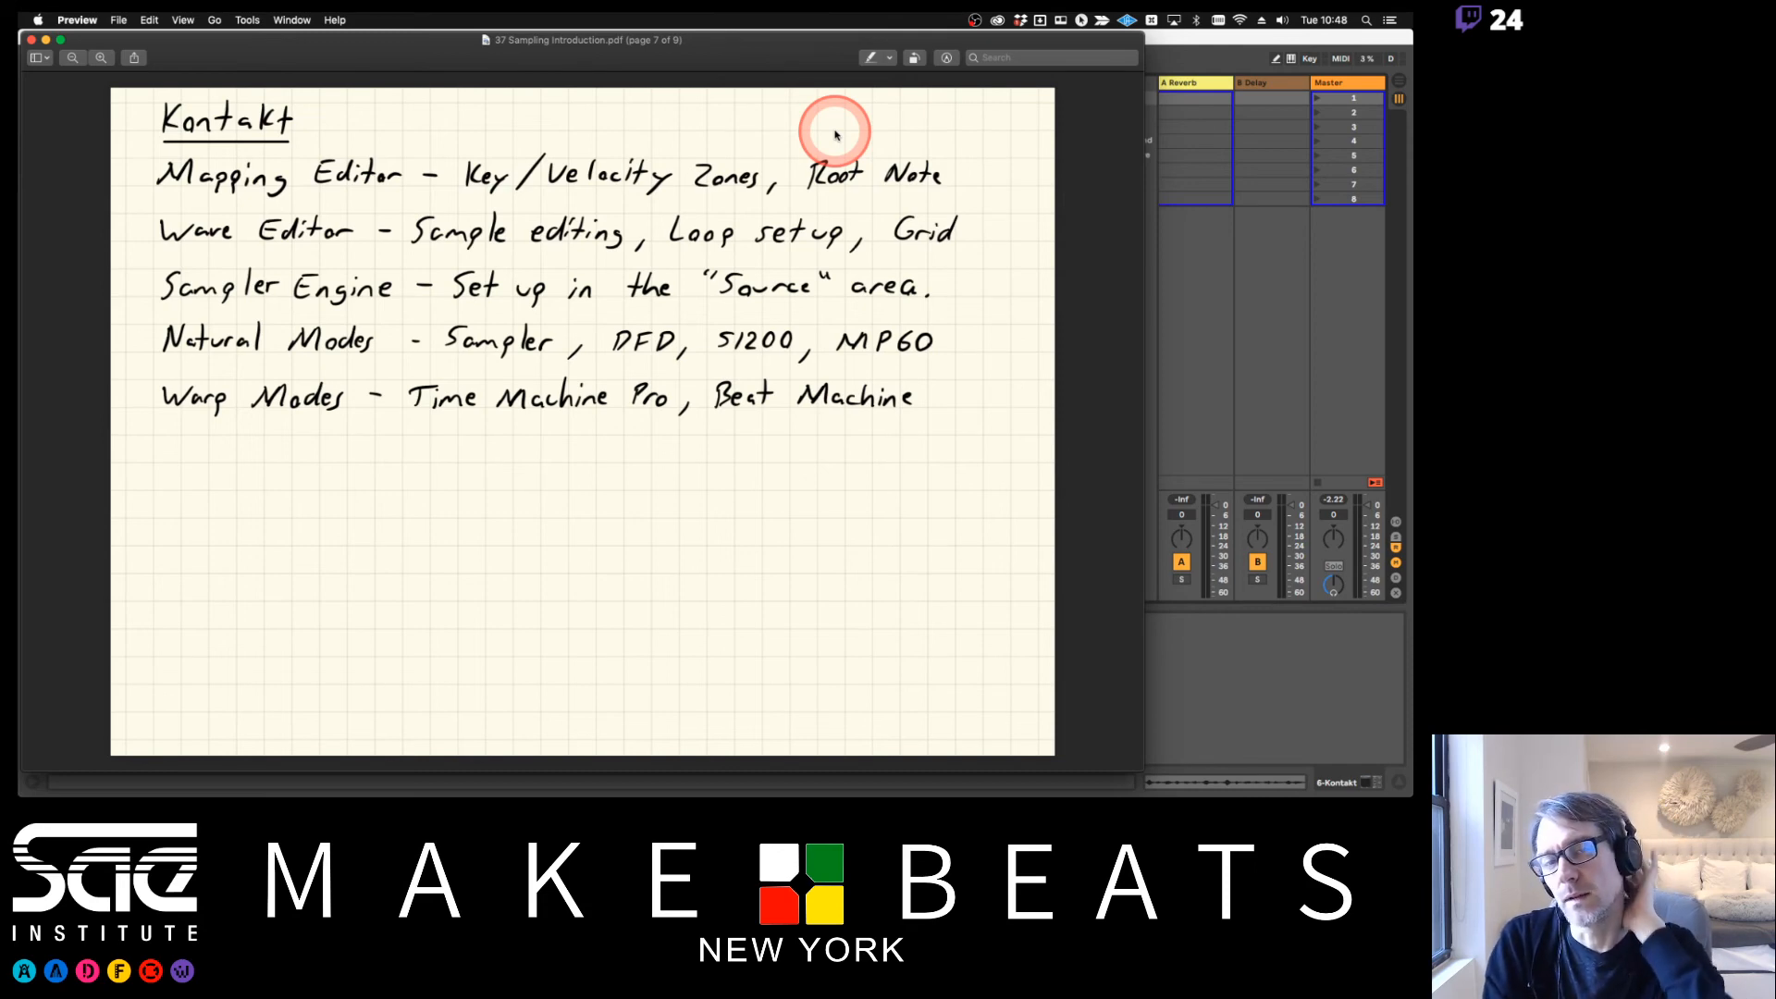
pyautogui.press('Down')
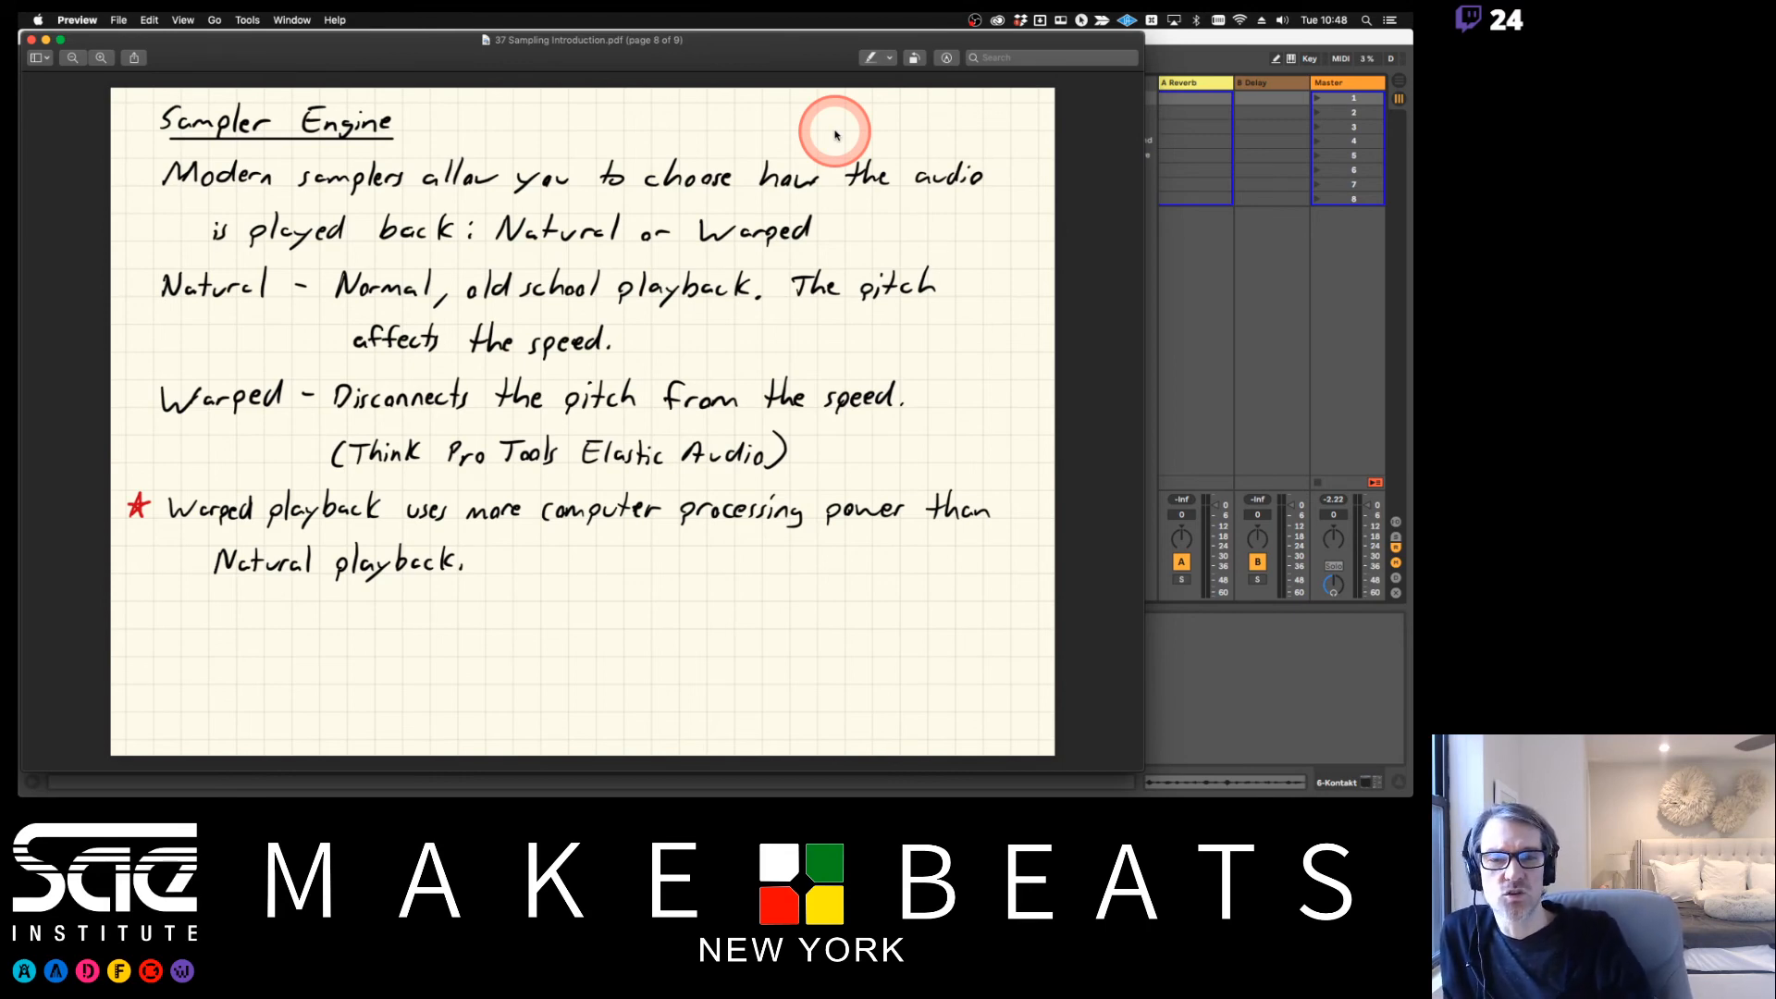
pyautogui.press('Down')
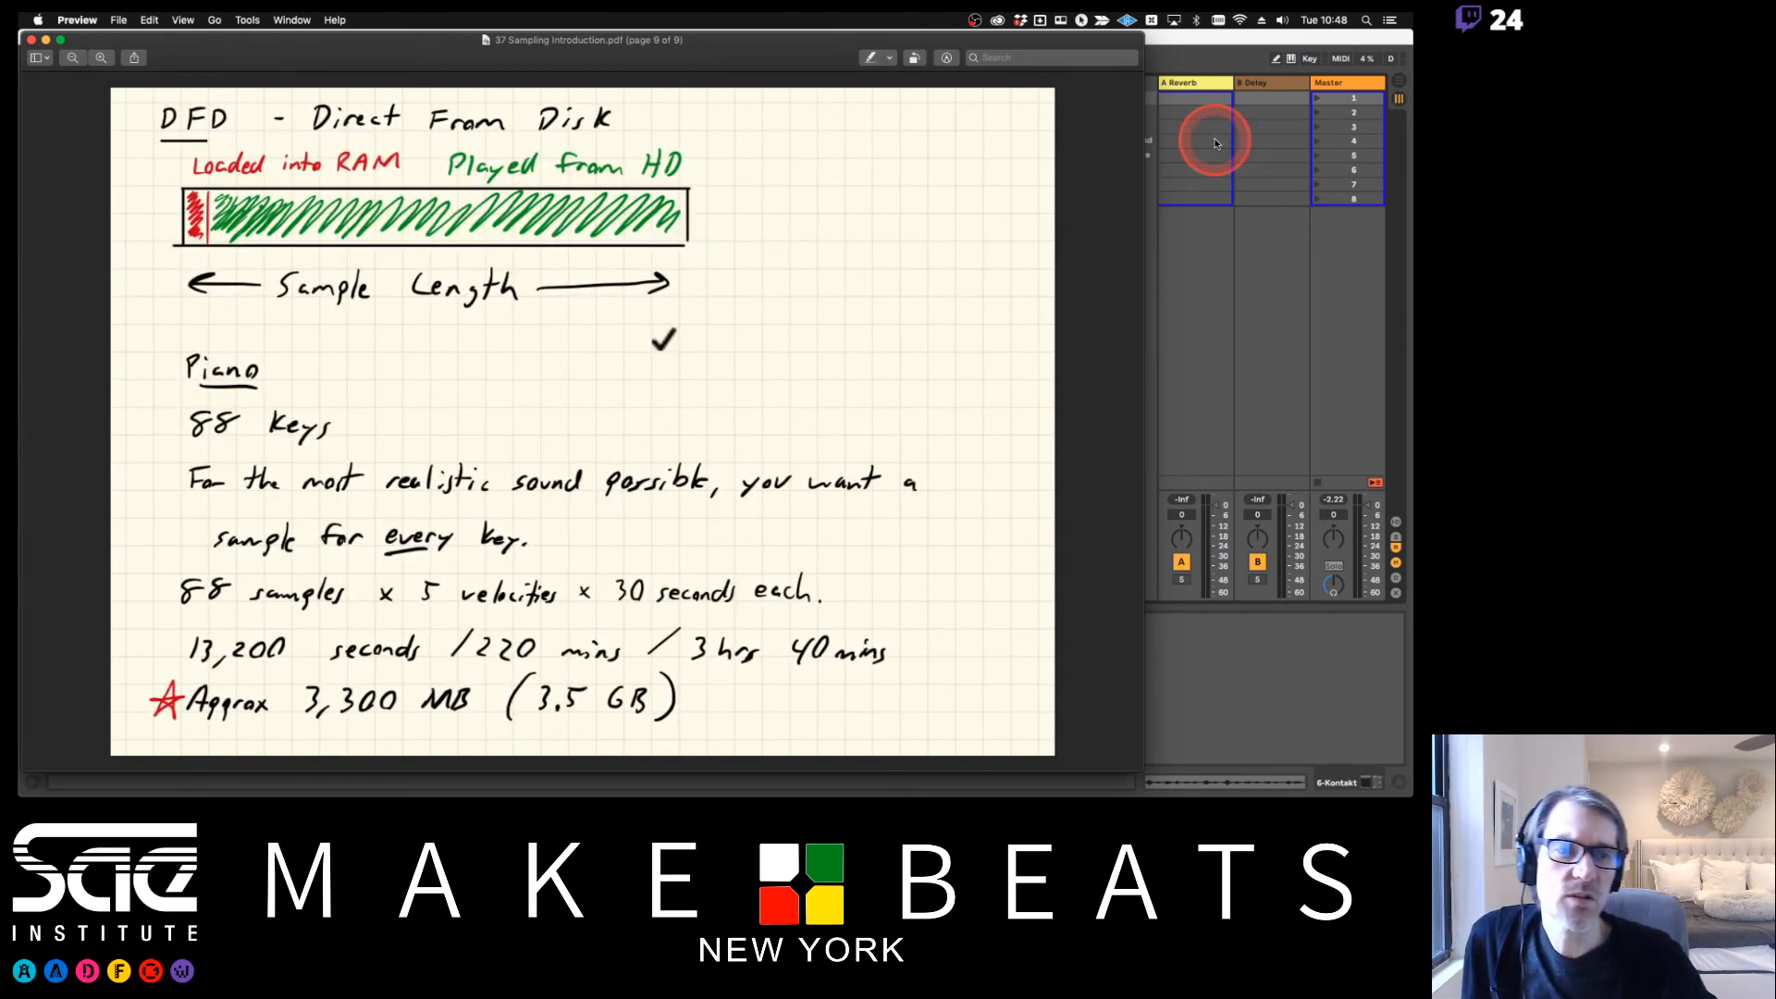
pyautogui.click(1214, 42)
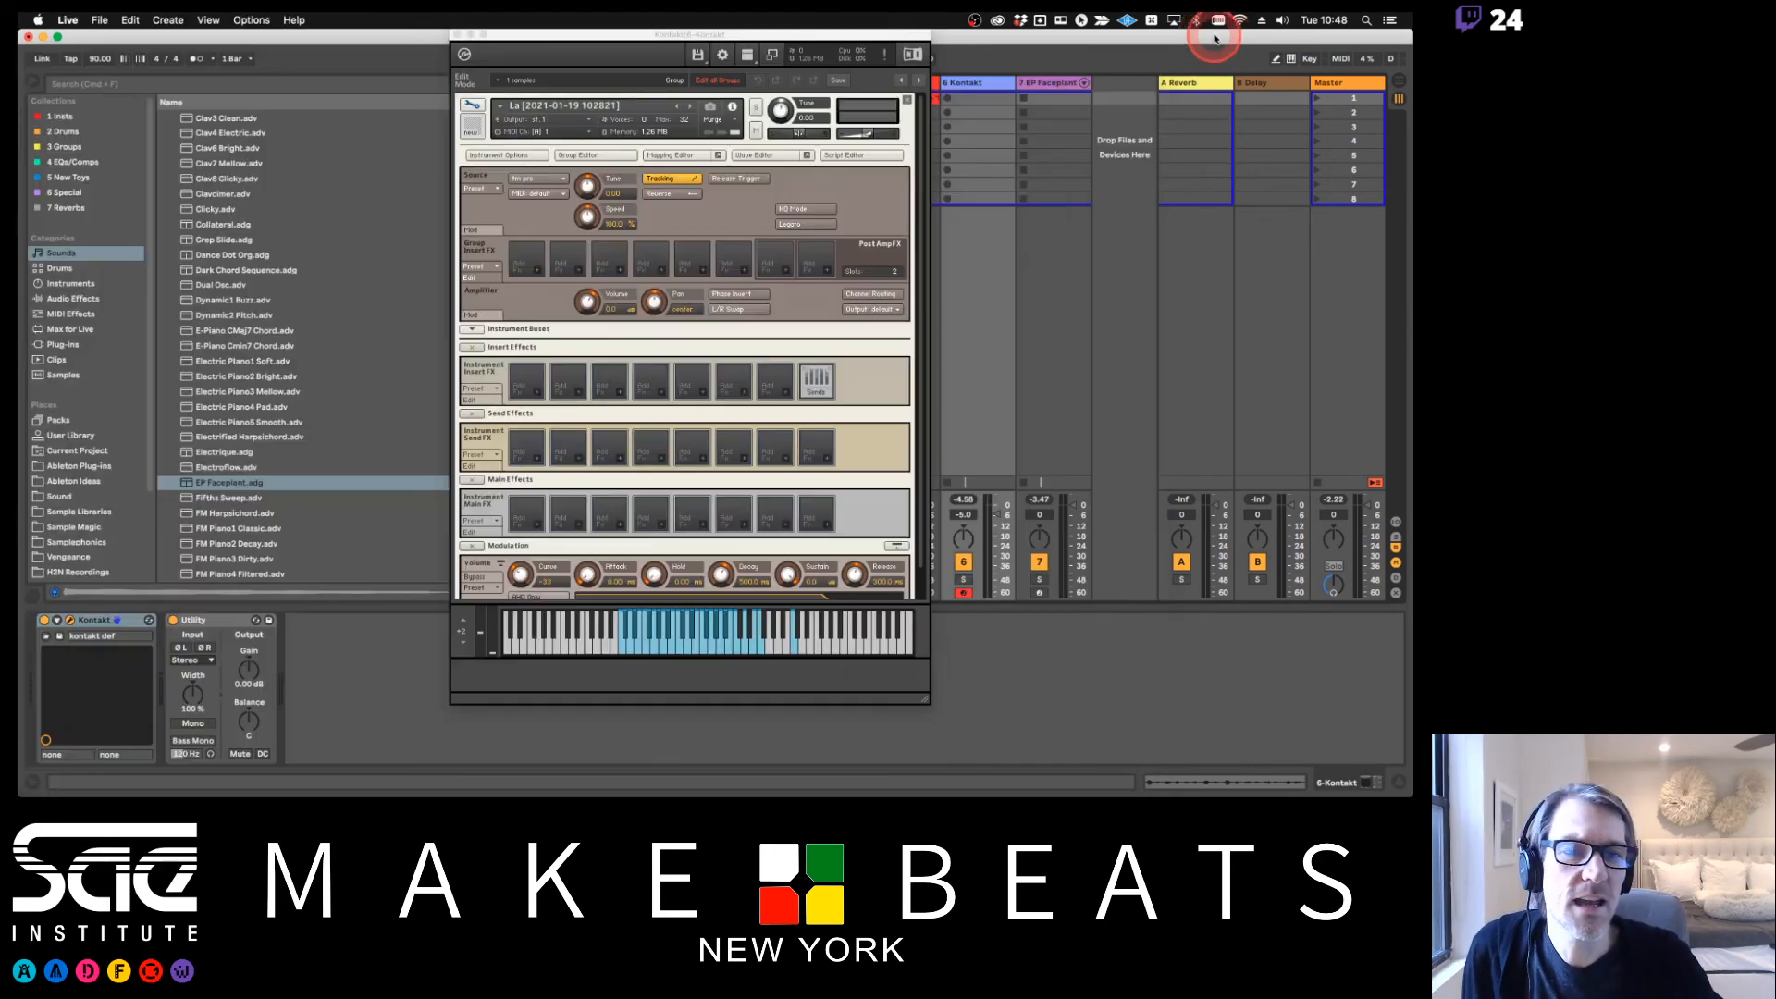
# Set the playback engine in the Source section to DFD
pyautogui.click(540, 178)
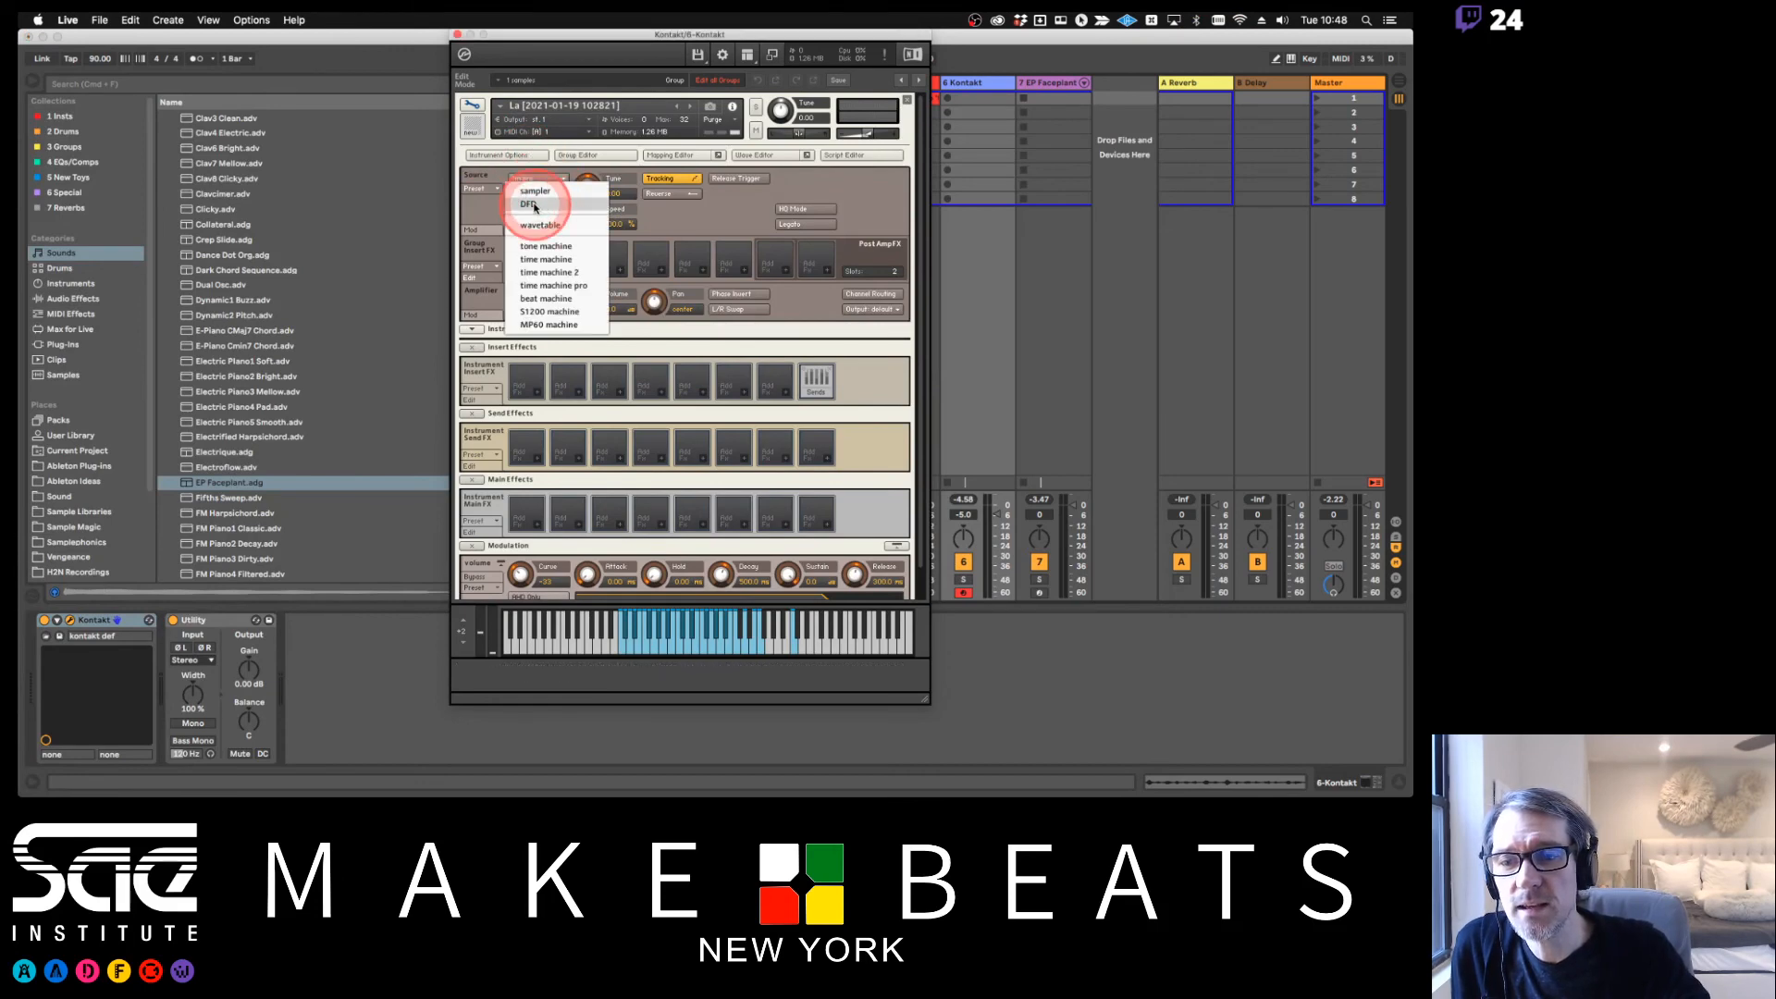
pyautogui.click(542, 205)
# Review the Direct From Disk notes in Preview and delete the stray check mark below the sample length diagram
pyautogui.press('super+Tab')
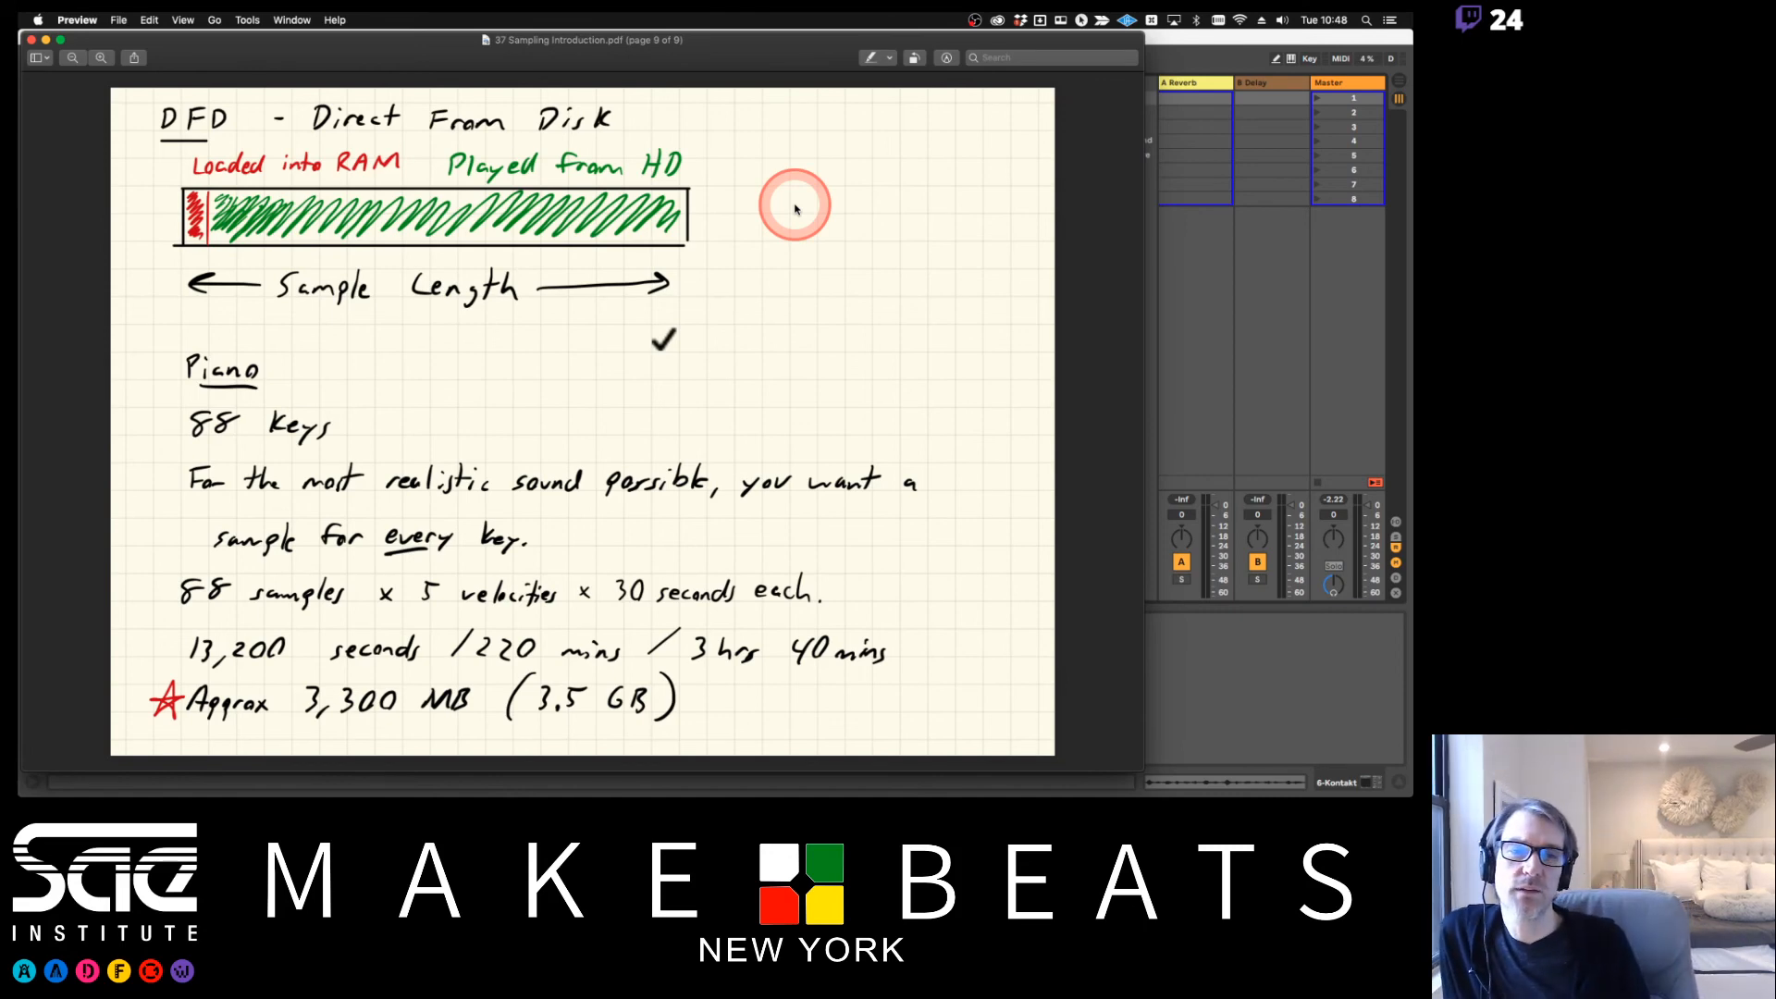
pyautogui.click(1198, 58)
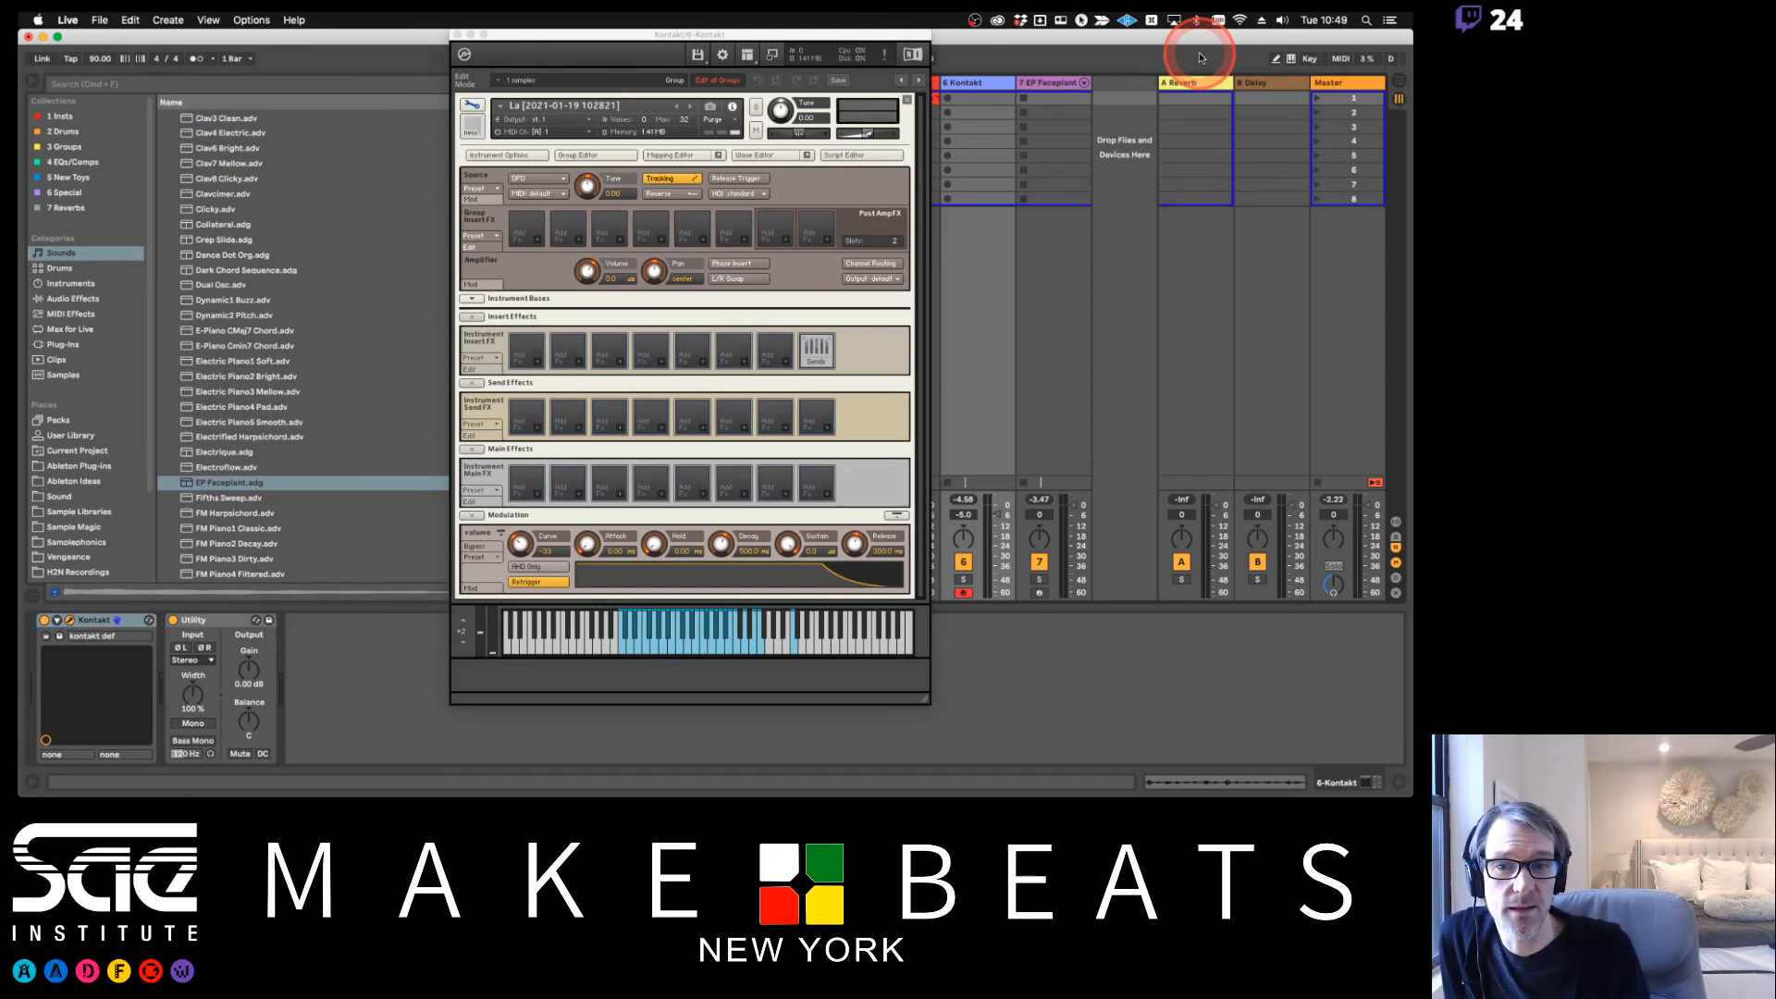
pyautogui.press('super+Tab')
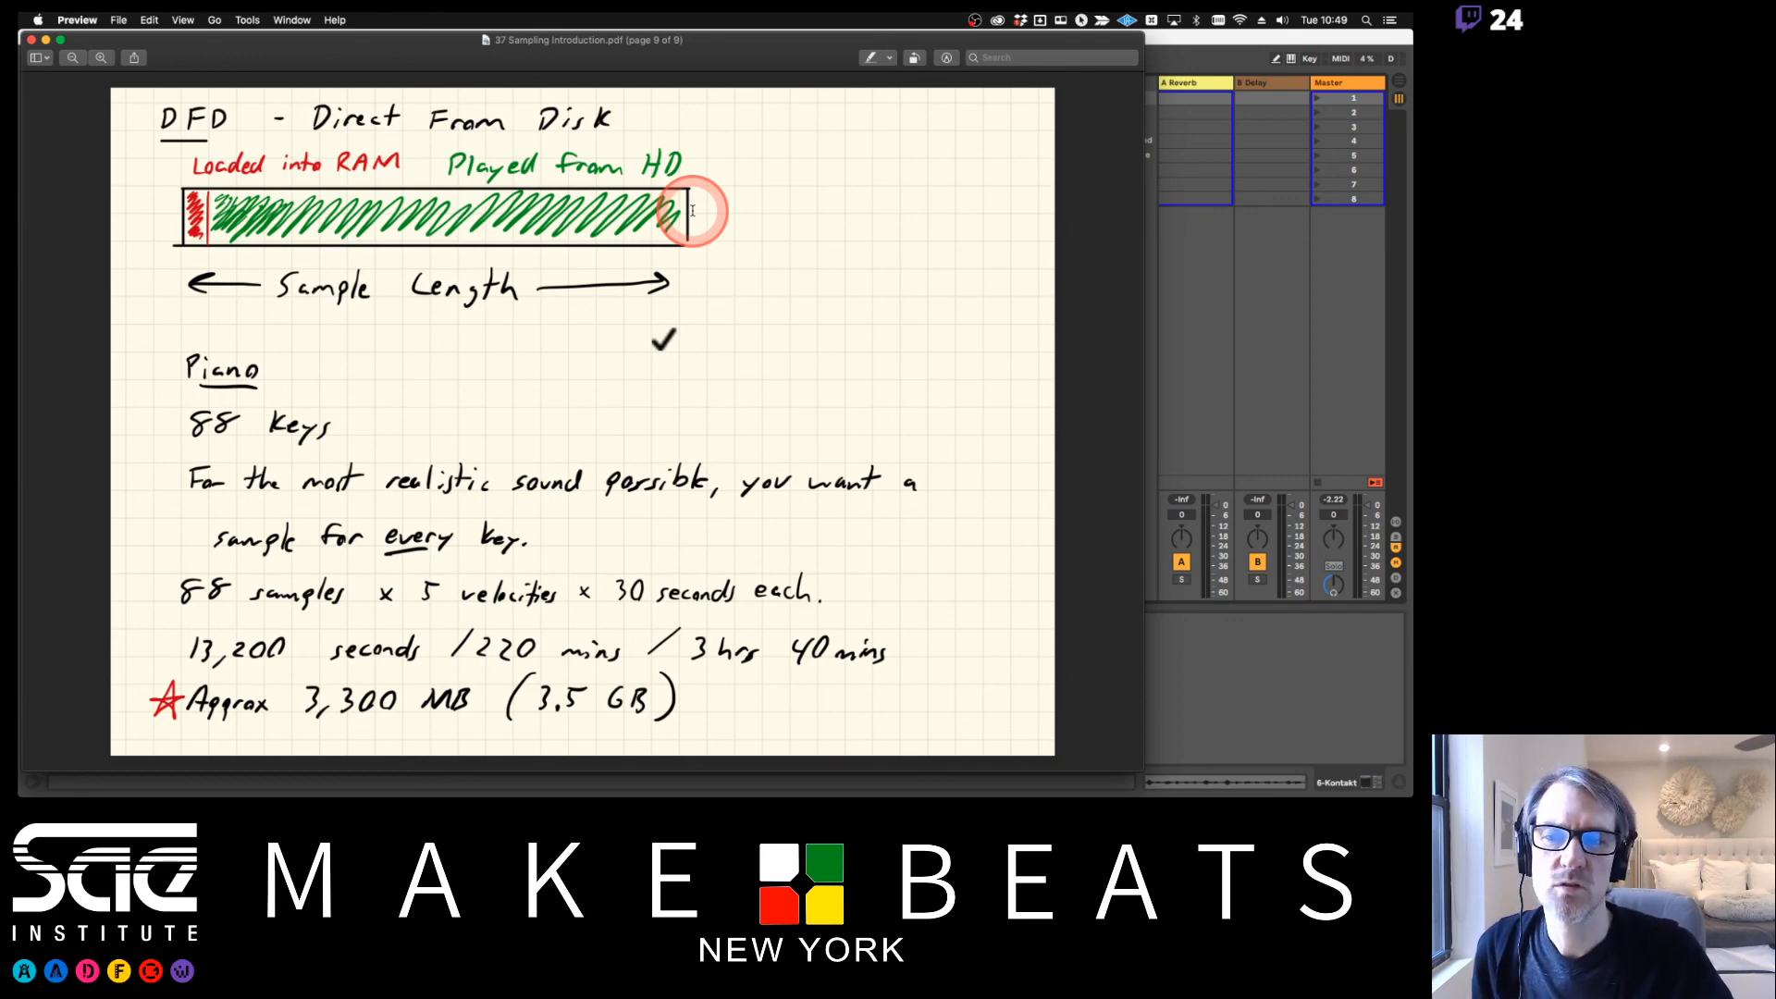
pyautogui.press('Delete')
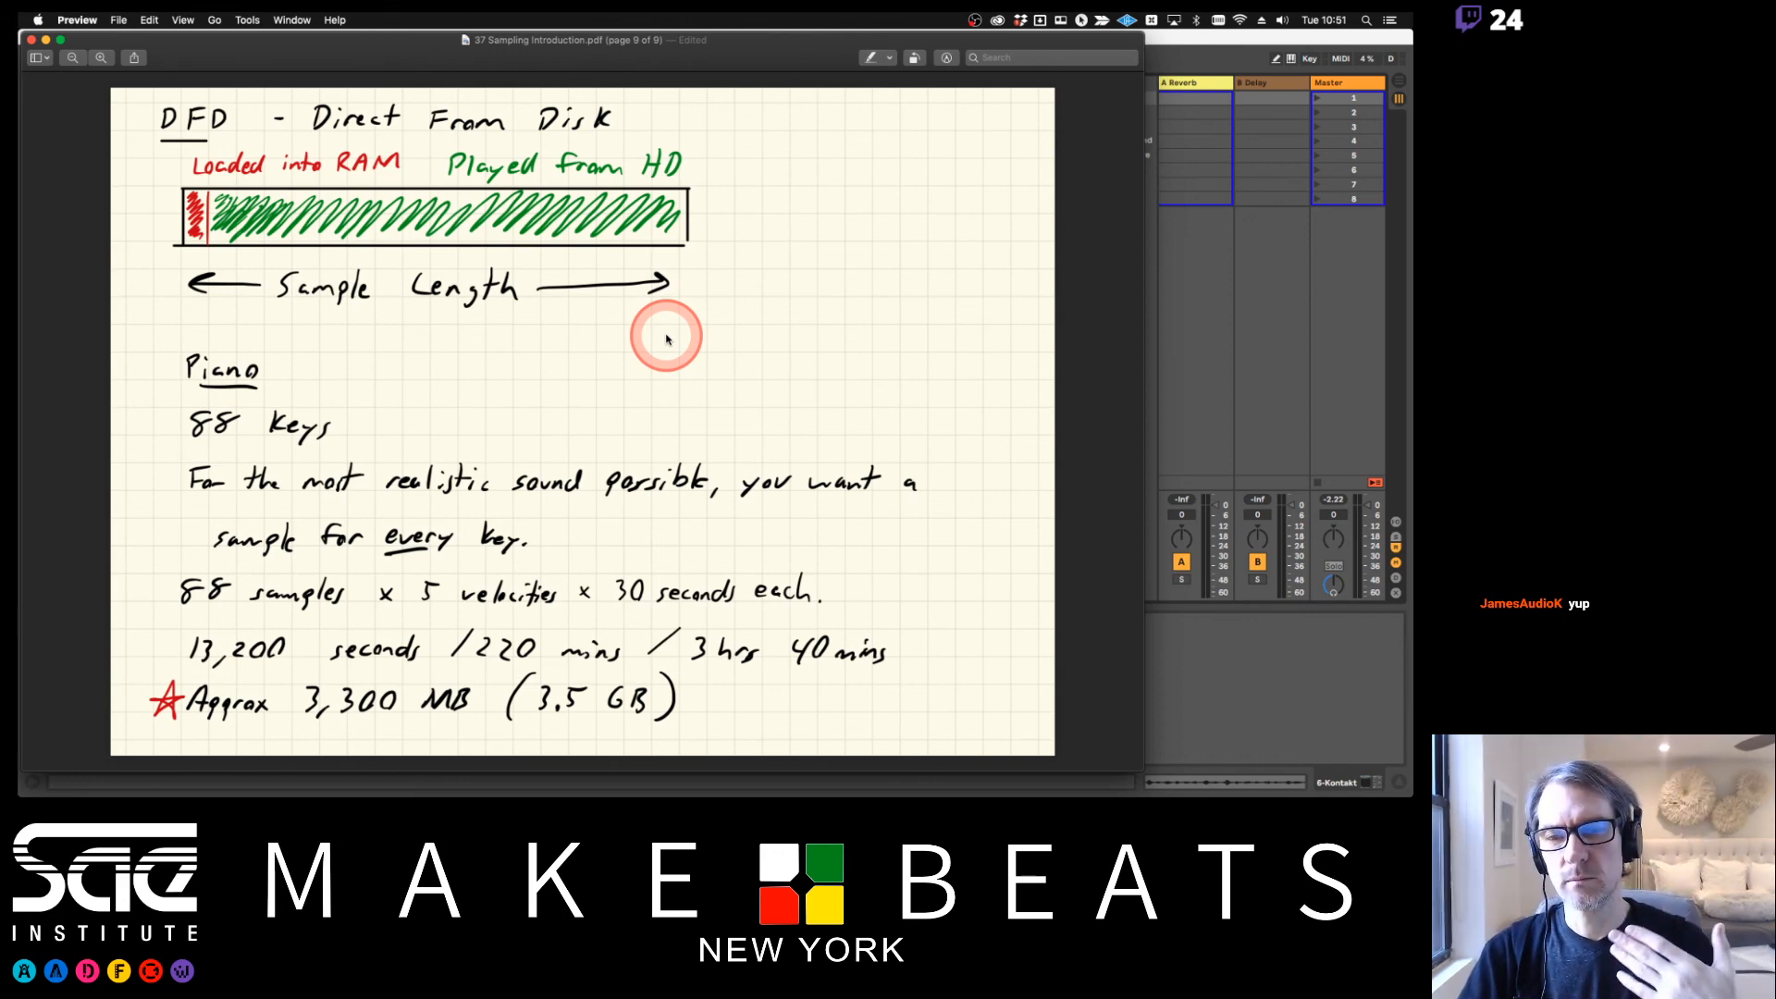
# Switch from the Preview notes to OBS with its streaming and recording controls
pyautogui.press('super+Tab')
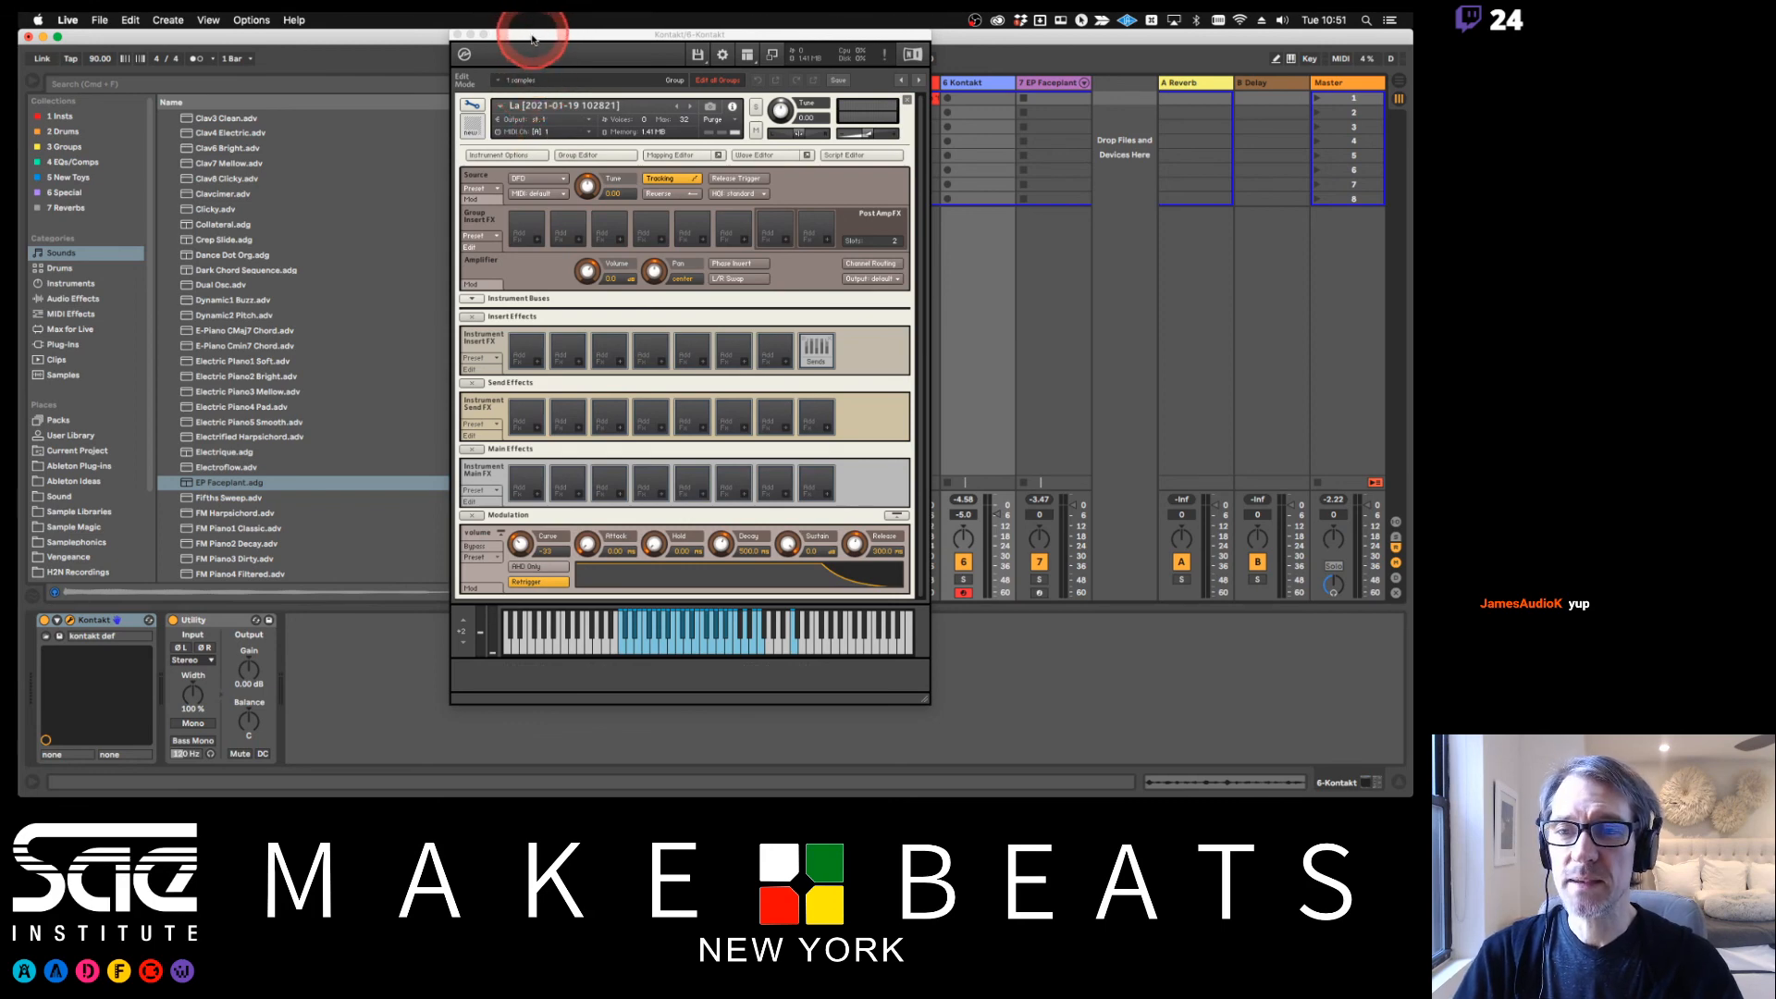
pyautogui.press('super+Tab')
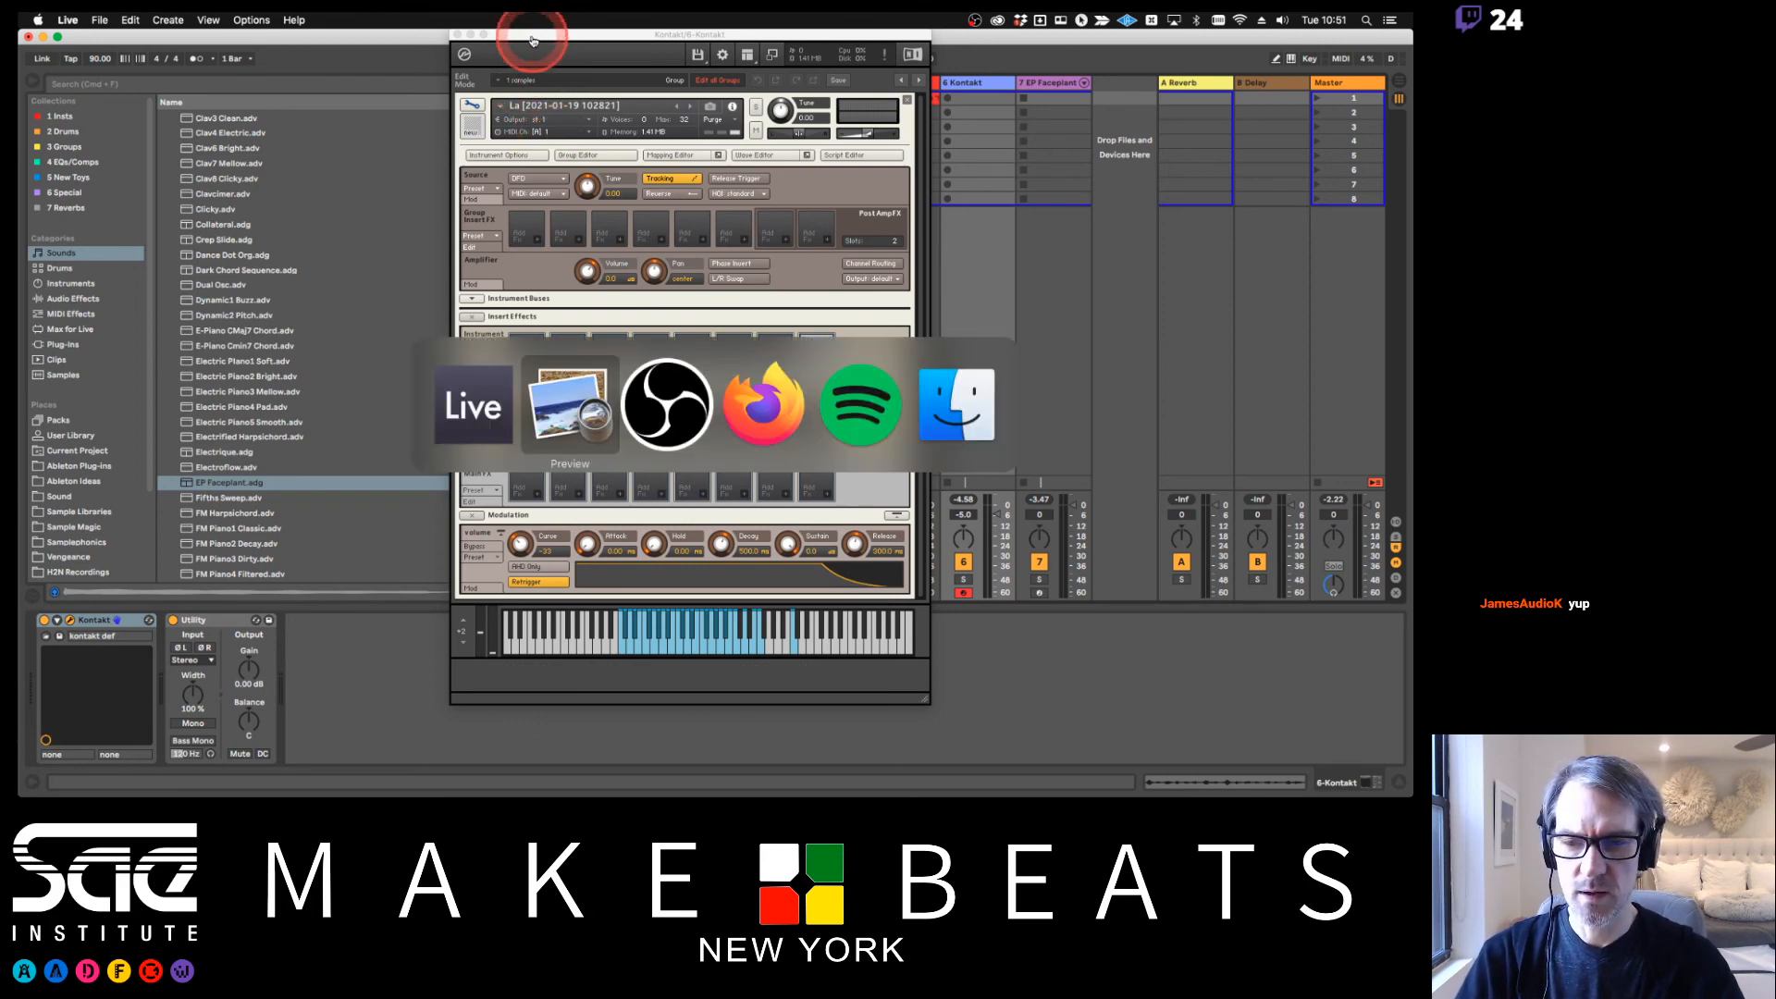
pyautogui.press('super+Tab')
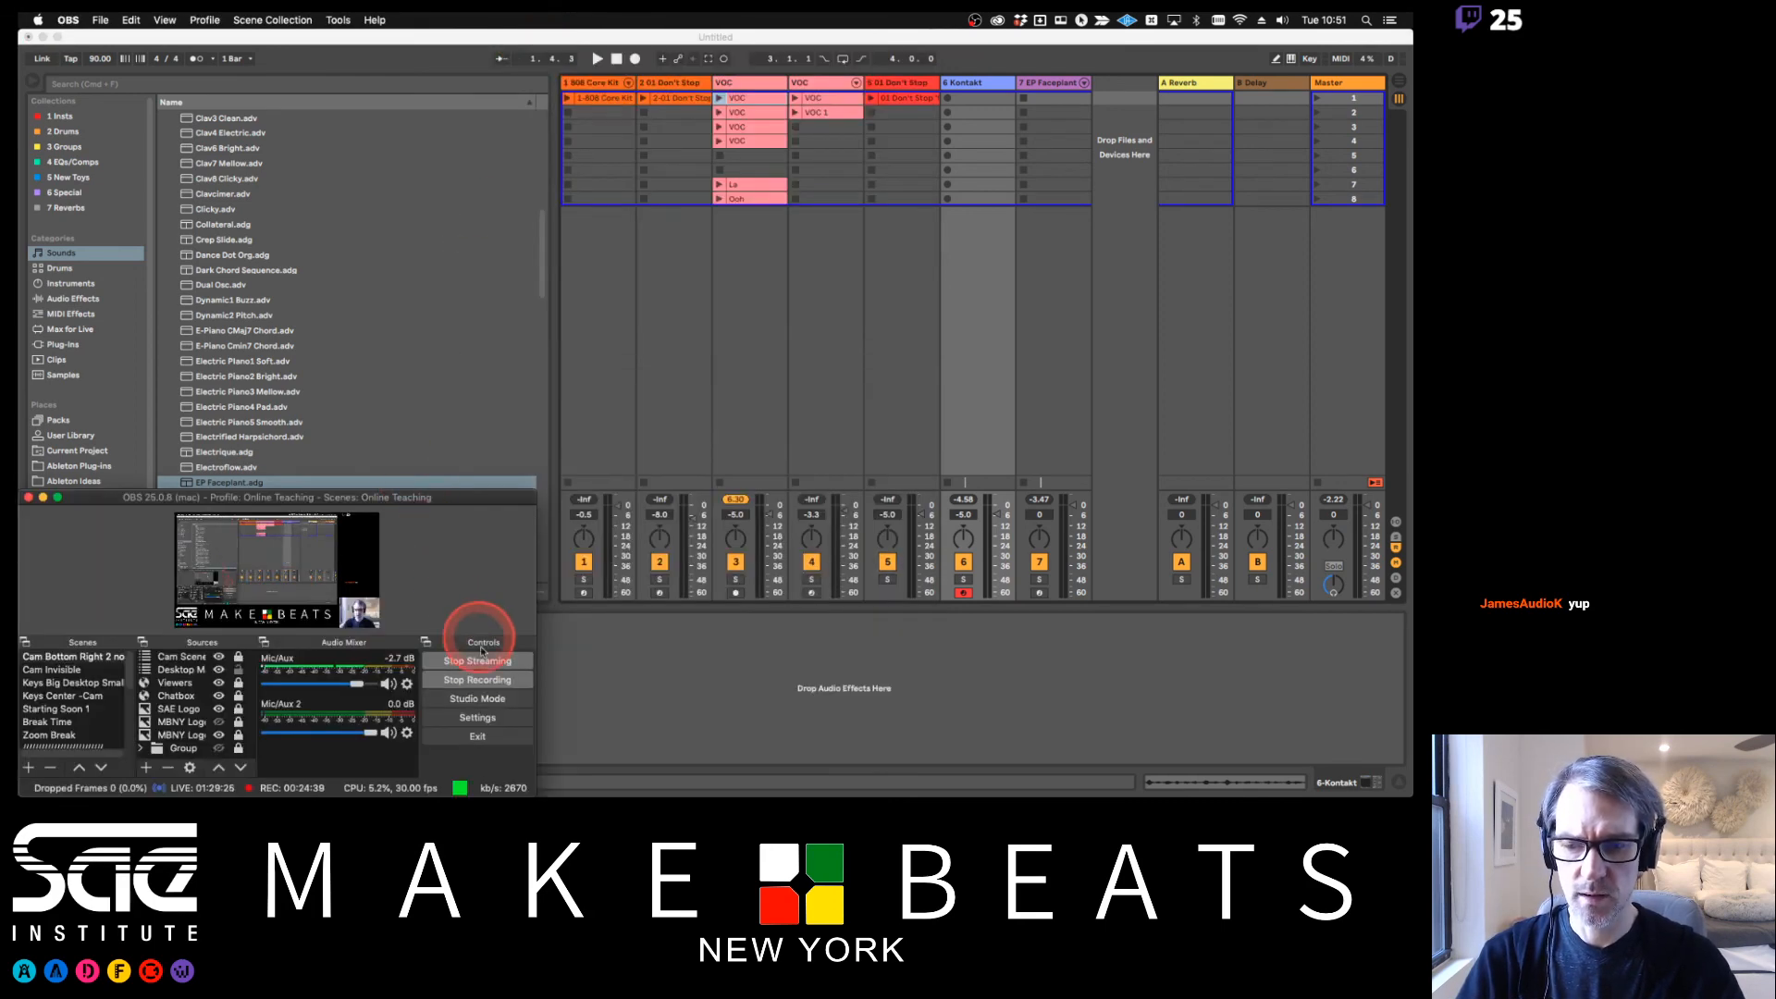